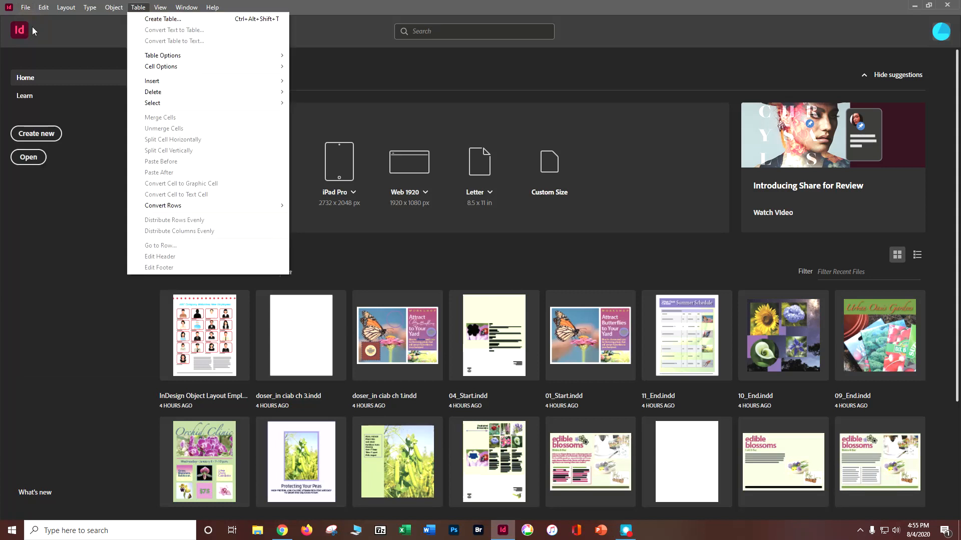
Step: Start a new Letter-size print document in portrait orientation and set it to 4 pages
{"action": "mouse_move", "coordinate": [161, 8]}
{"action": "mouse_move", "coordinate": [25, 7]}
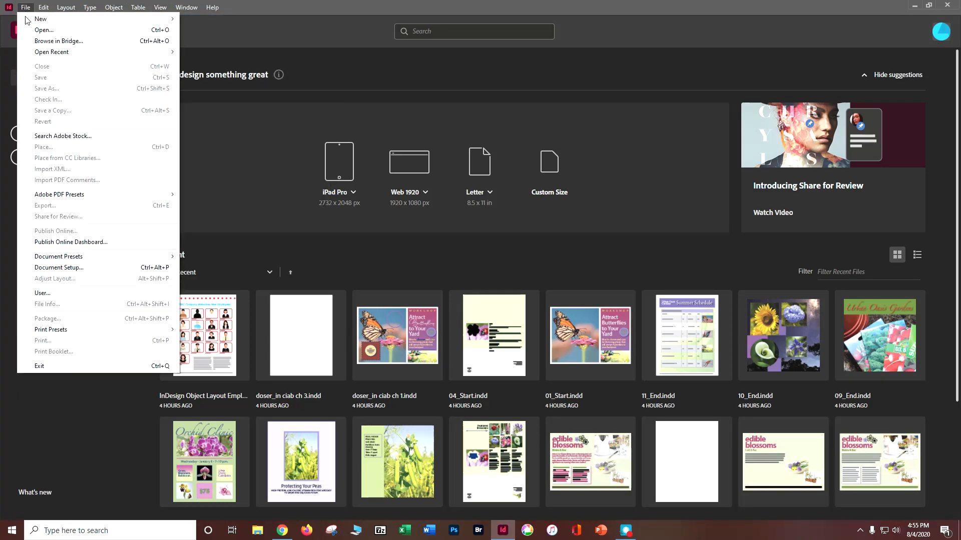
{"action": "mouse_move", "coordinate": [125, 19]}
{"action": "left_click", "coordinate": [201, 19]}
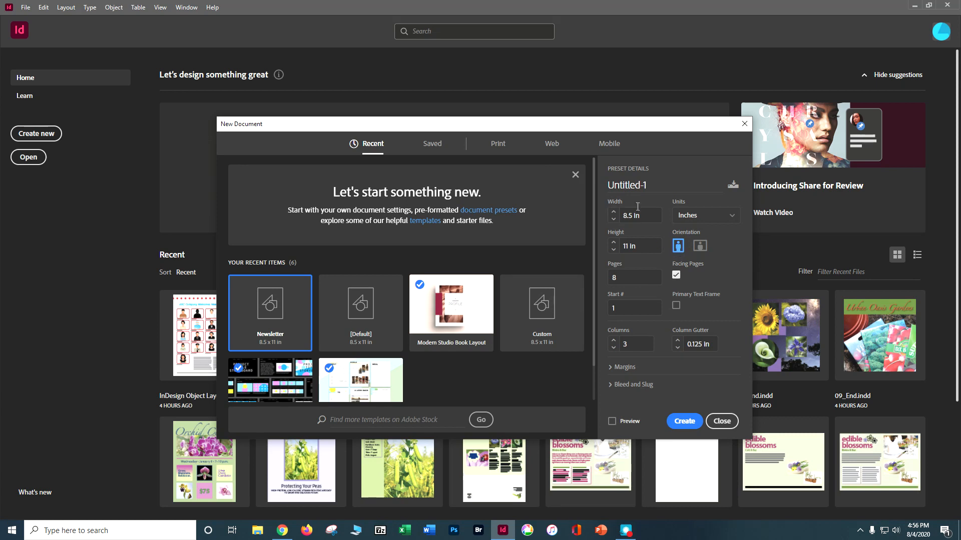
{"action": "left_click", "coordinate": [496, 145]}
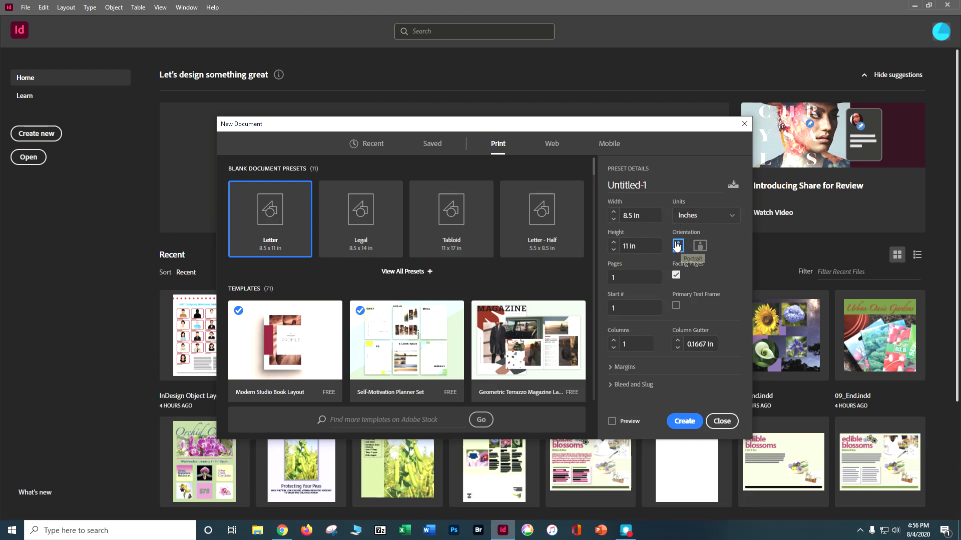
{"action": "key", "text": "Tab"}
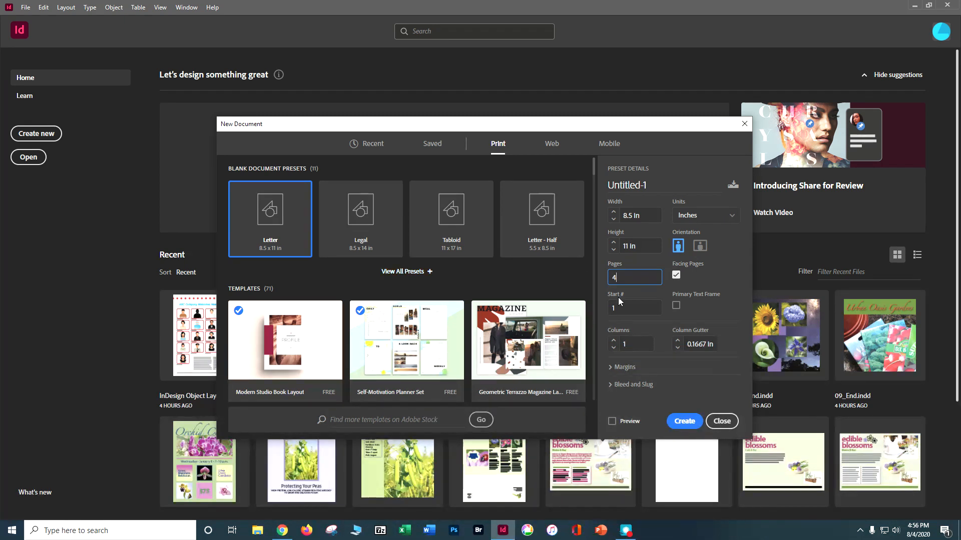
Step: Set the new document to 2 columns with a 0.25 in column gutter and show its margin settings
{"action": "left_click", "coordinate": [613, 341]}
{"action": "left_click", "coordinate": [678, 343]}
{"action": "left_click", "coordinate": [617, 368]}
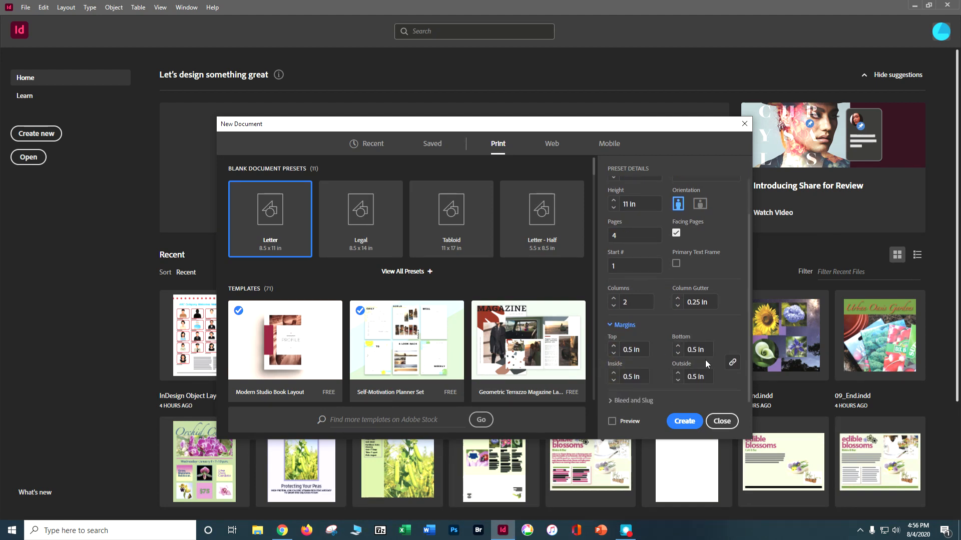
Step: Set the bleed to 0.25 in on all sides and create the document with the preview turned on
{"action": "left_click", "coordinate": [610, 400]}
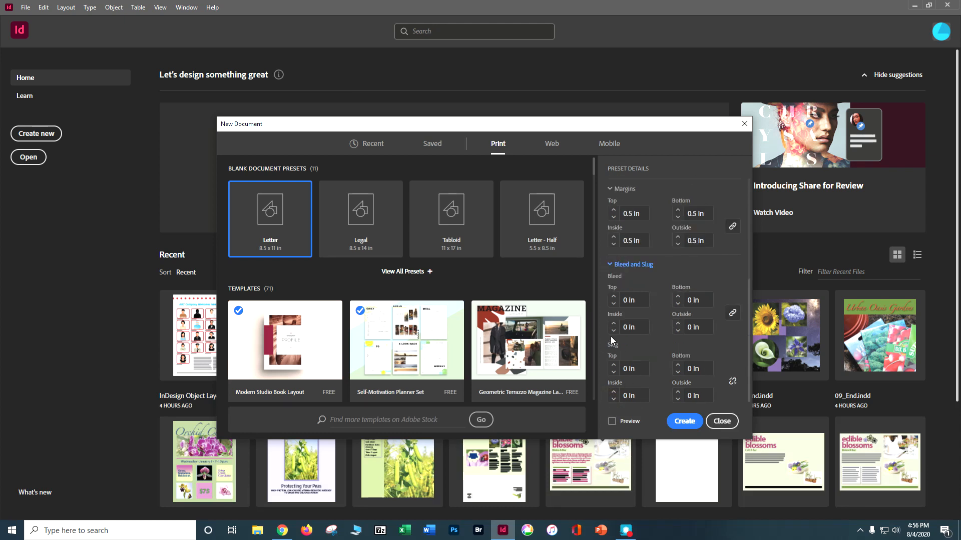
{"action": "left_click", "coordinate": [613, 296]}
{"action": "left_click", "coordinate": [613, 297]}
{"action": "left_click", "coordinate": [612, 422]}
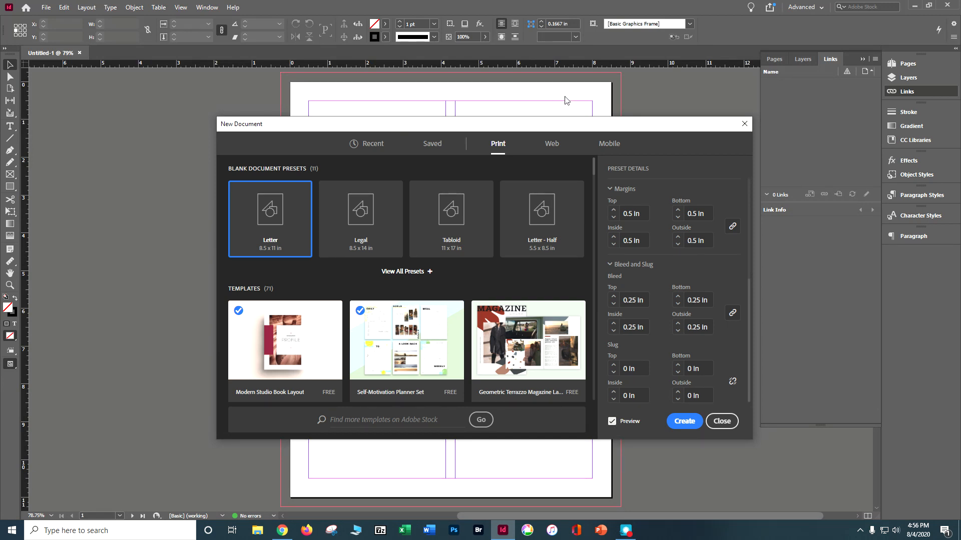
{"action": "left_click", "coordinate": [690, 420]}
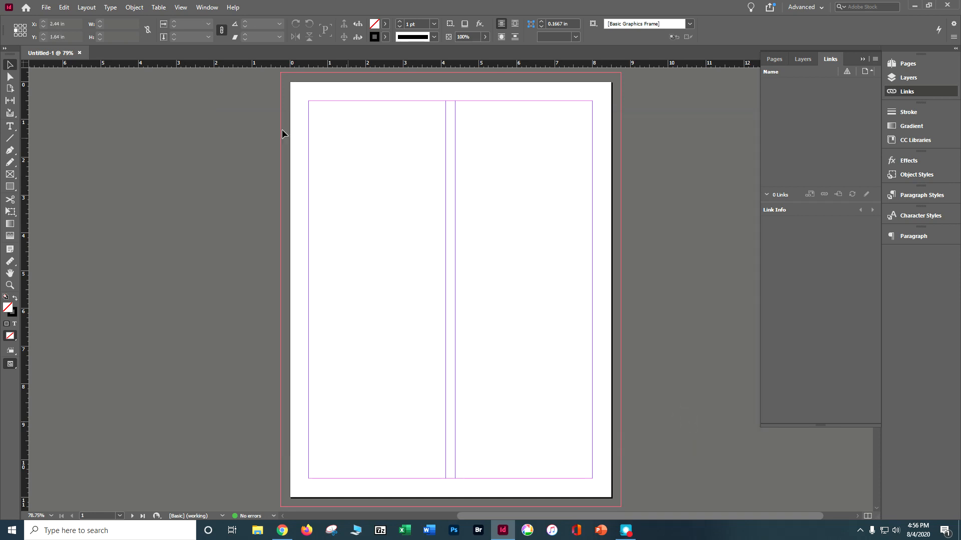
Step: Start saving the document under a new file name made of the author's name followed by "_in company newsletter"
{"action": "left_click", "coordinate": [45, 7]}
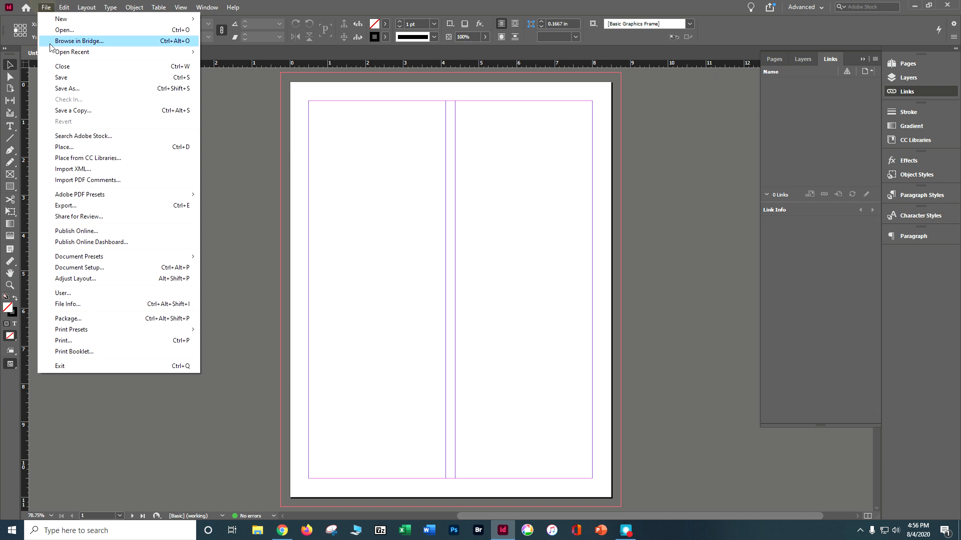
{"action": "left_click", "coordinate": [73, 88]}
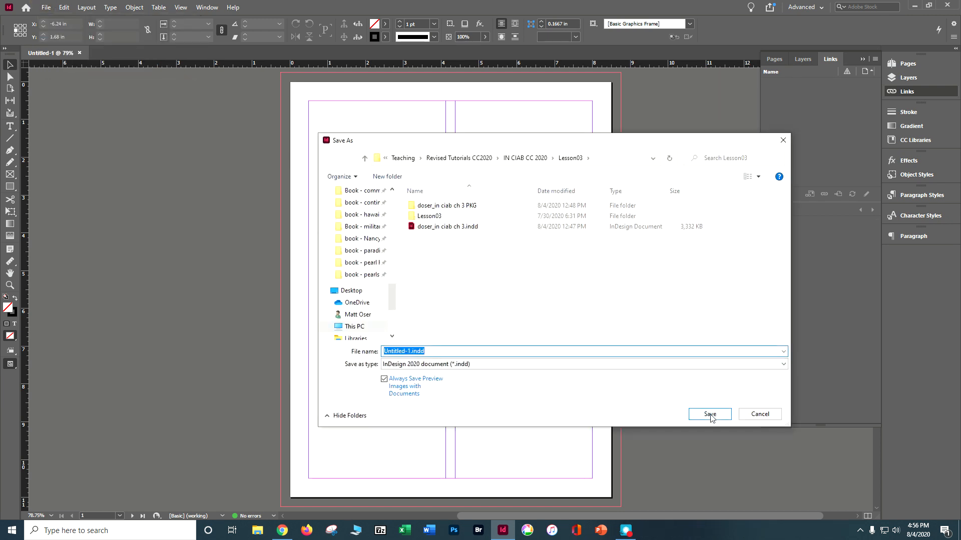
{"action": "type", "text": "doser_"}
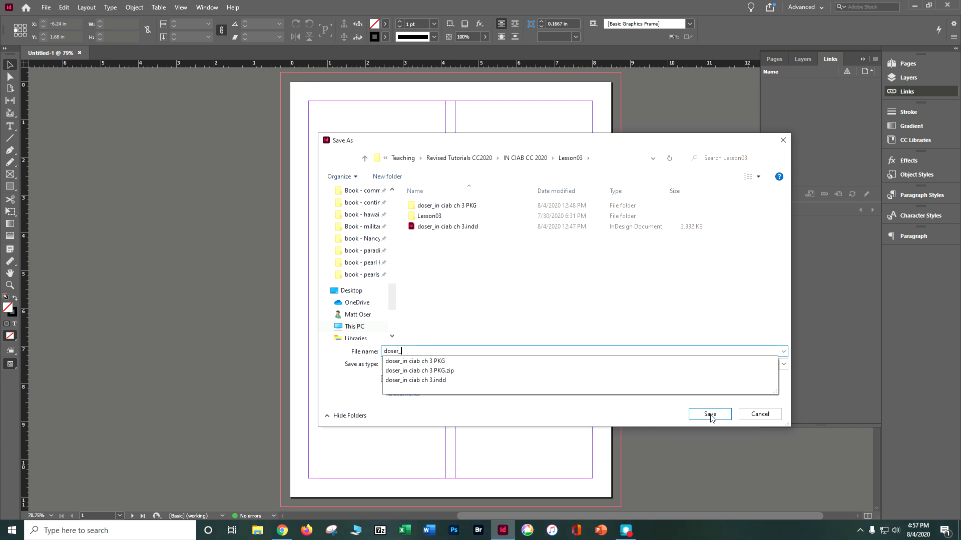
{"action": "type", "text": "in compan"}
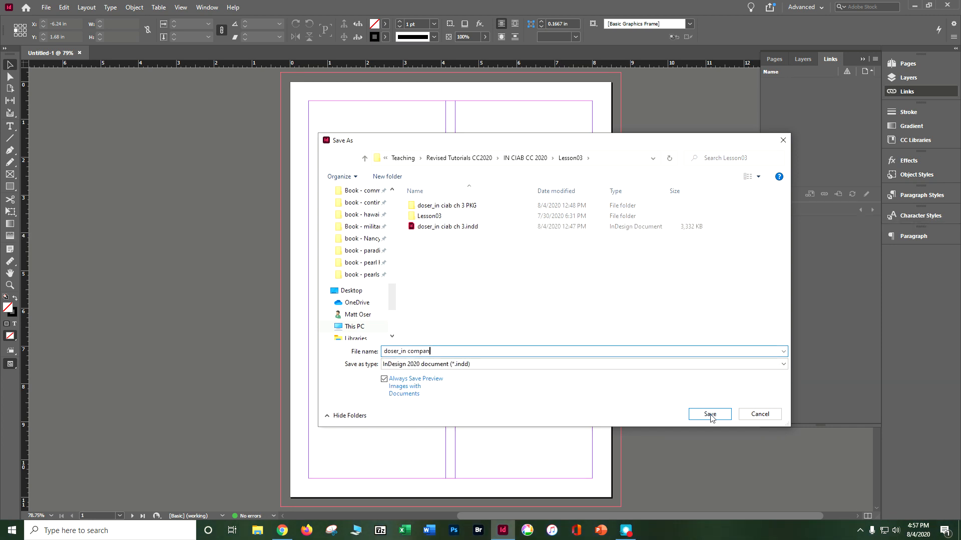
{"action": "type", "text": "y newsletter"}
Step: Save the file in the IN Company Newsletter Tutorial folder, inside Teaching, Revised Tutorials CC2020, IN Tutorials CC 2020
{"action": "left_click", "coordinate": [506, 159]}
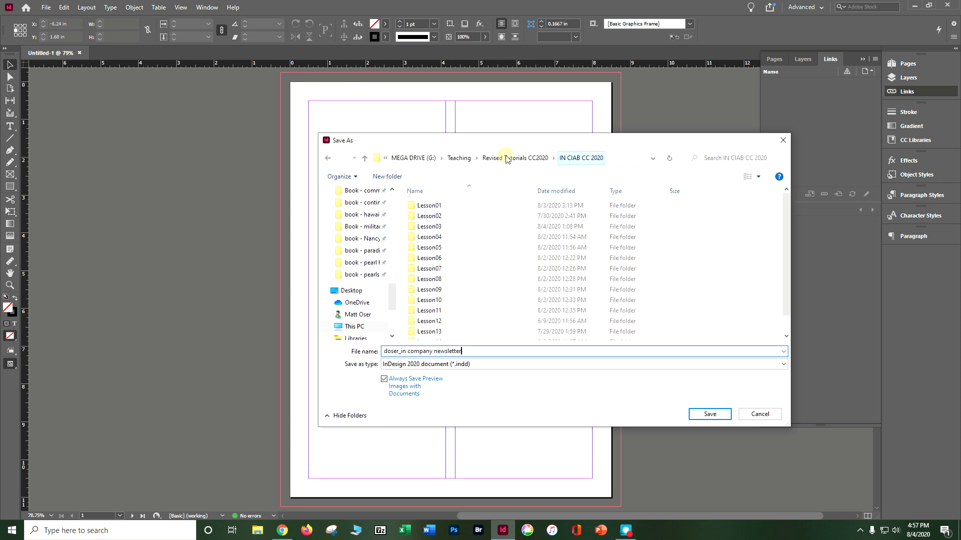
{"action": "left_click", "coordinate": [459, 158]}
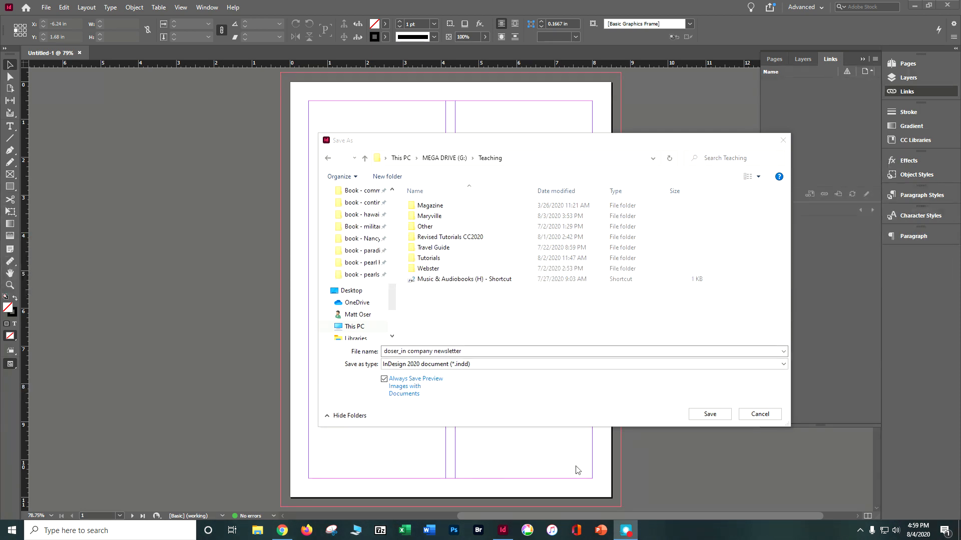
{"action": "double_click", "coordinate": [415, 238]}
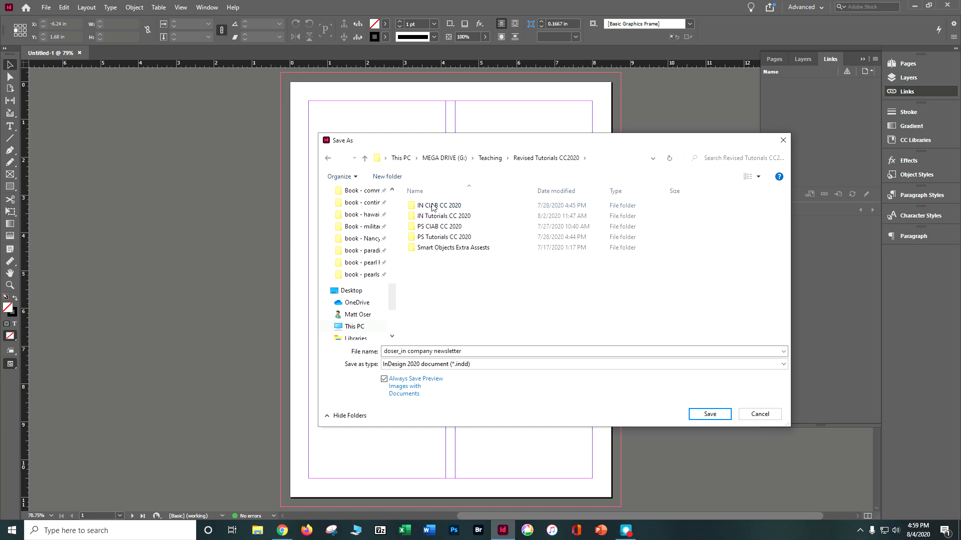
{"action": "double_click", "coordinate": [440, 217]}
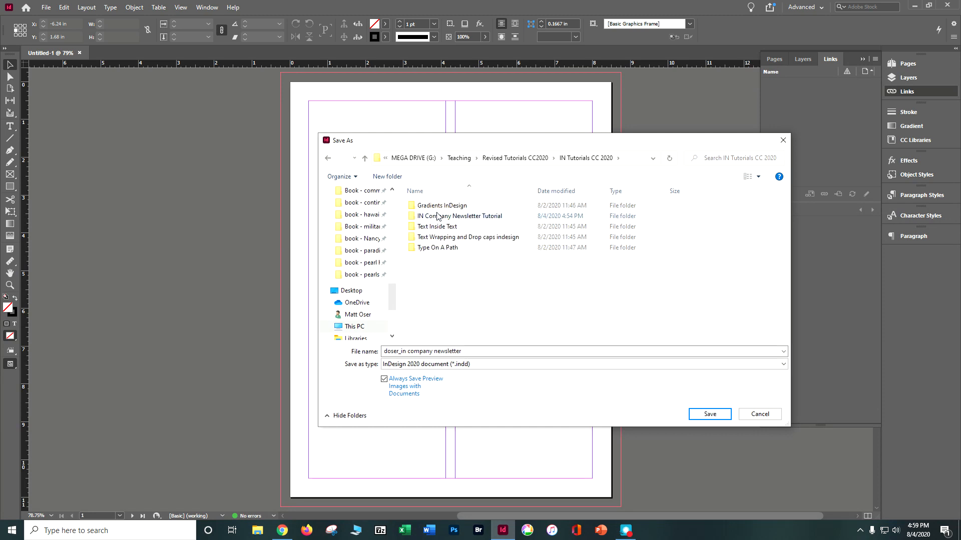
{"action": "left_click", "coordinate": [437, 219]}
{"action": "double_click", "coordinate": [437, 219]}
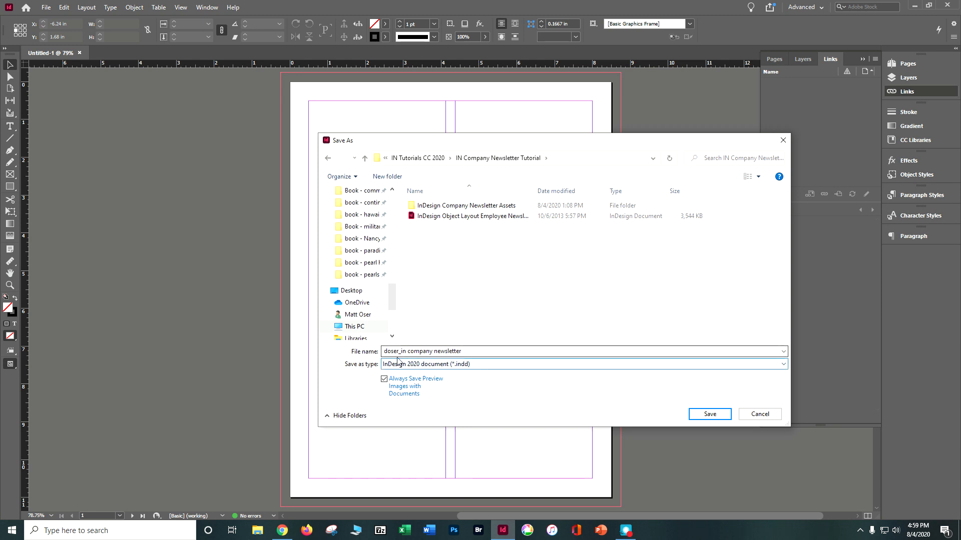
{"action": "left_click", "coordinate": [709, 414]}
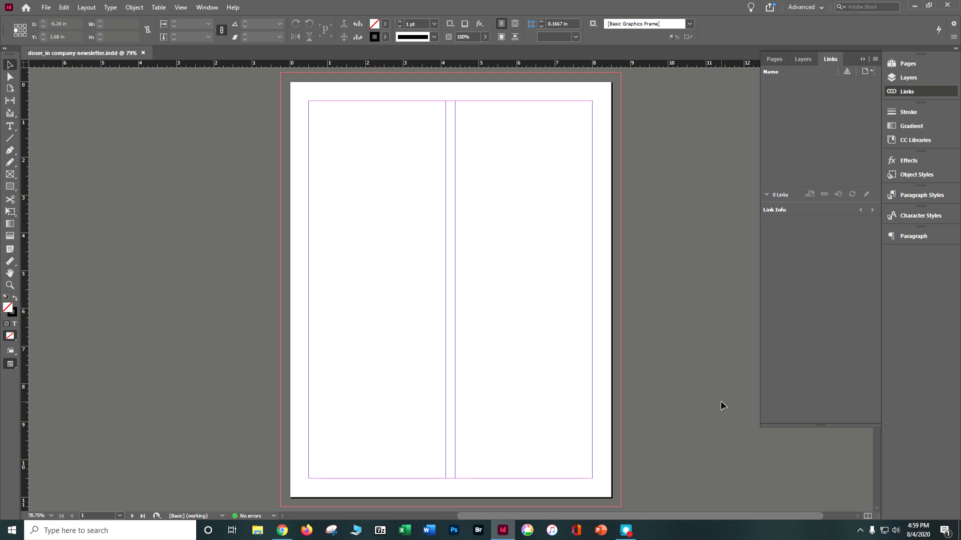
Step: Switch the workspace to Essentials
{"action": "left_click", "coordinate": [207, 7]}
{"action": "mouse_move", "coordinate": [210, 30]}
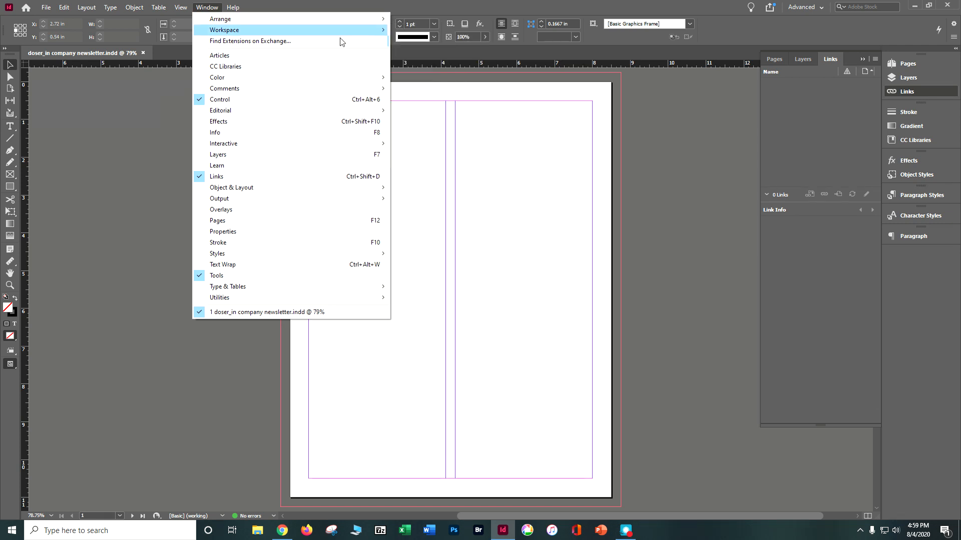
{"action": "left_click", "coordinate": [430, 66]}
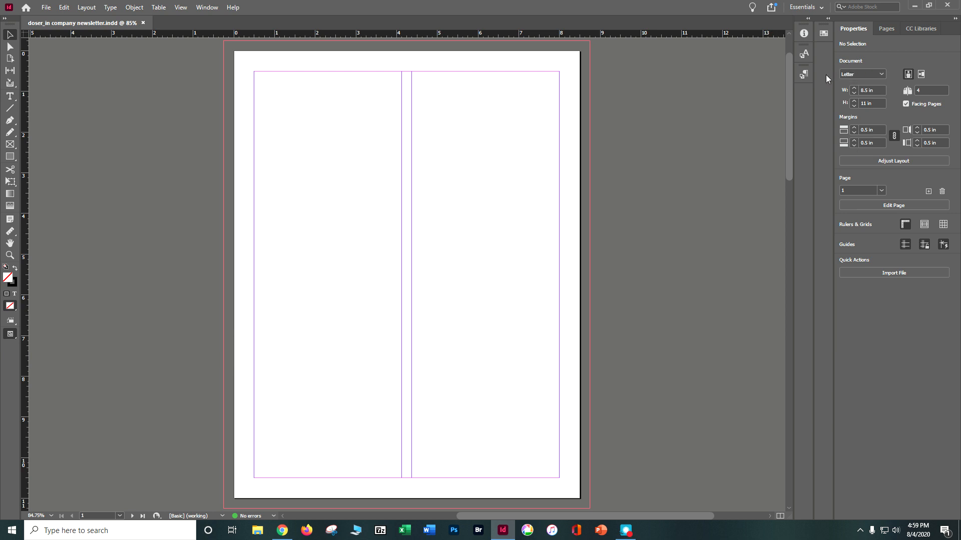
Step: Open the A-Master spread for editing so both of its pages are in view
{"action": "left_click", "coordinate": [887, 29]}
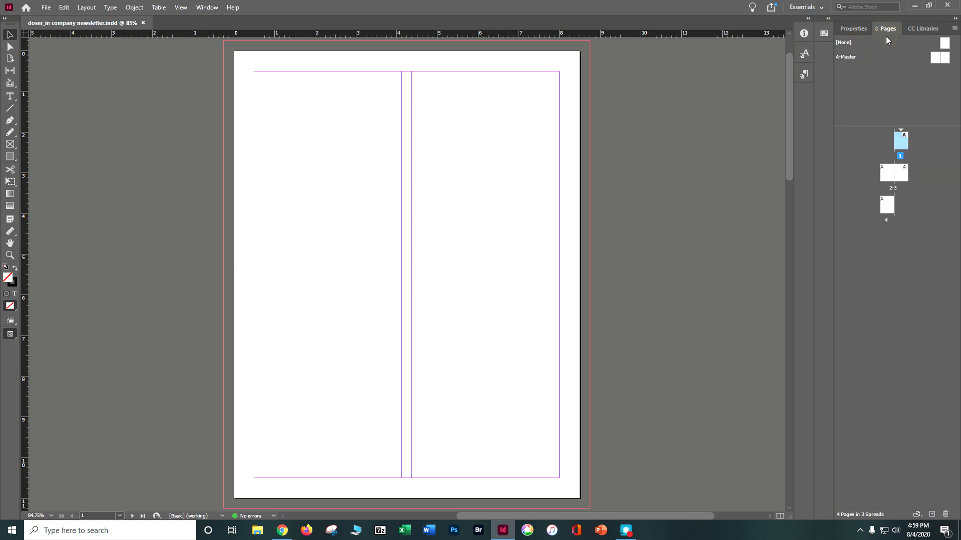
{"action": "double_click", "coordinate": [932, 59]}
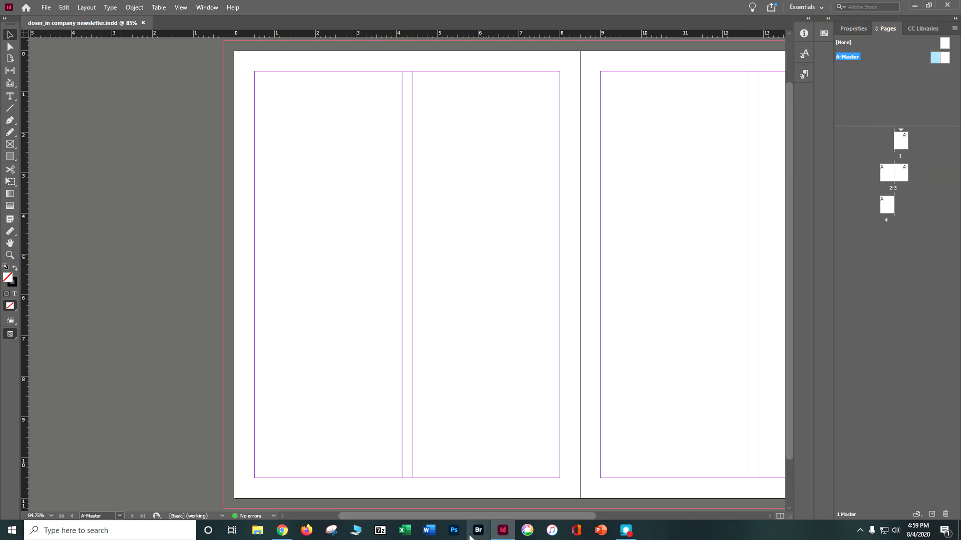
{"action": "left_click_drag", "start_coordinate": [484, 516], "coordinate": [544, 514]}
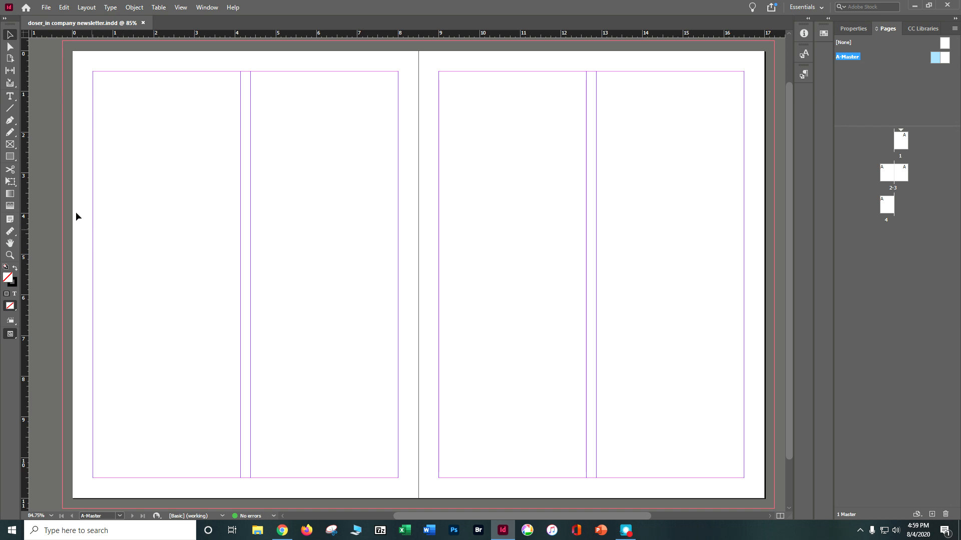
Step: Draw a horizontal line 8.5 in long across the full width of the right master page, near its top margin at Y 0.46 in
{"action": "left_click", "coordinate": [10, 109]}
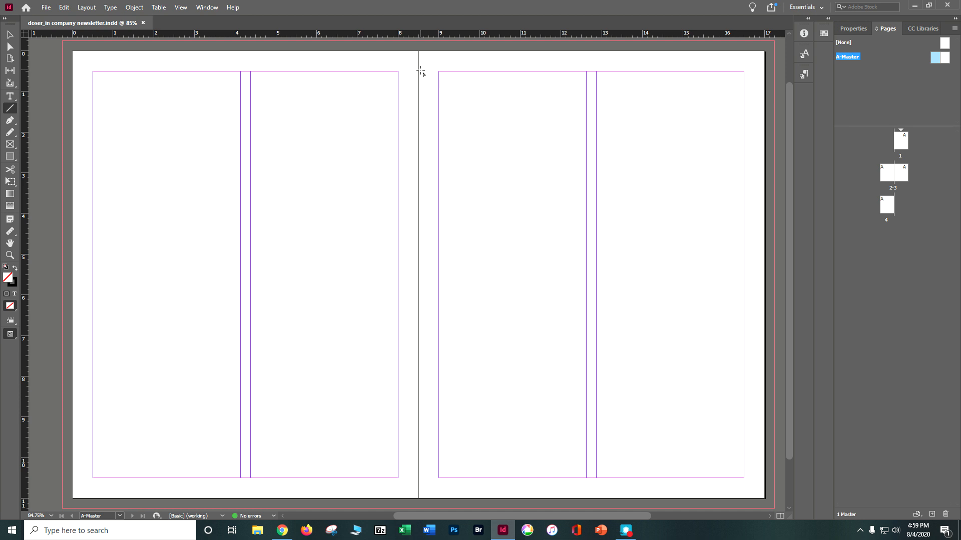
{"action": "left_click_drag", "start_coordinate": [419, 72], "coordinate": [764, 78]}
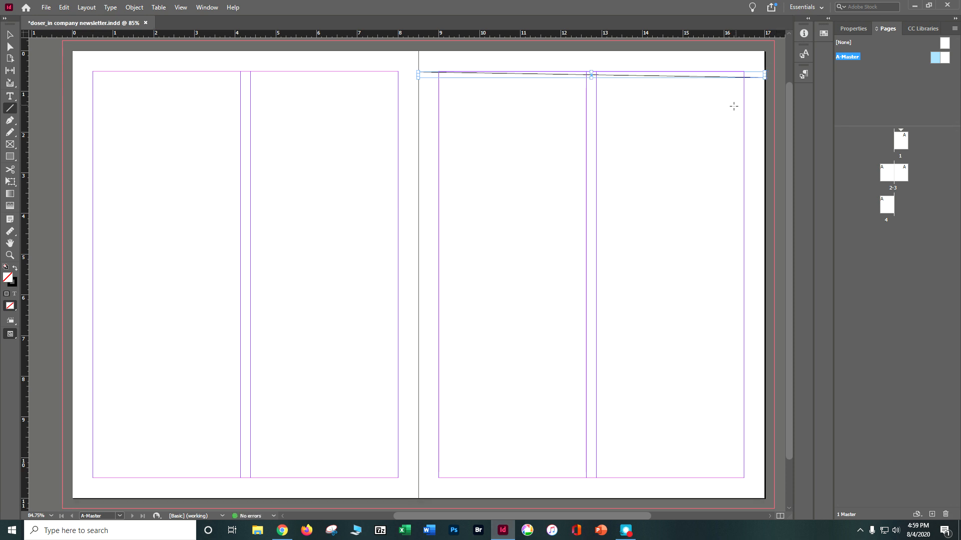
{"action": "key", "text": "ctrl+z"}
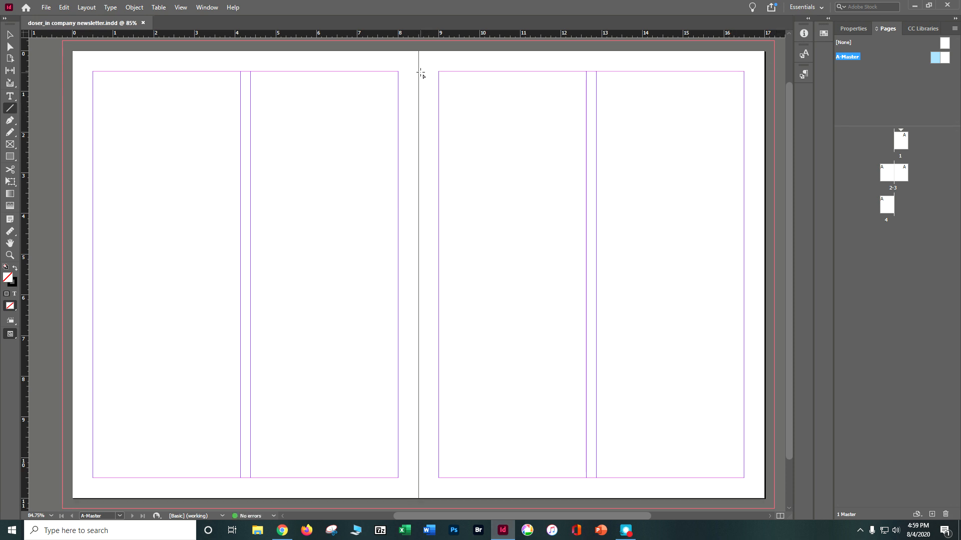
{"action": "left_click_drag", "start_coordinate": [418, 72], "coordinate": [764, 83]}
Step: Set the line's stroke weight to 20 pt and its stroke type to Japanese Dots
{"action": "left_click", "coordinate": [848, 32]}
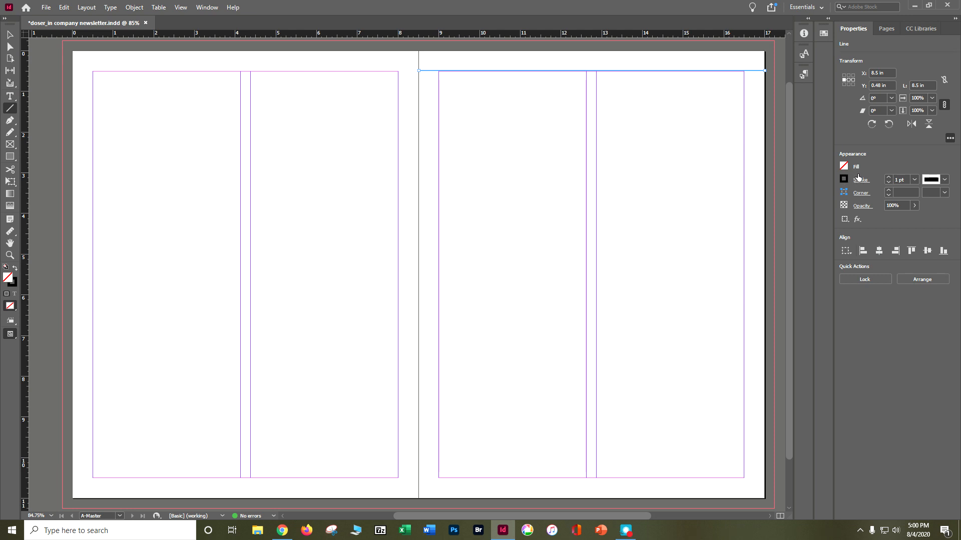
{"action": "left_click", "coordinate": [860, 180]}
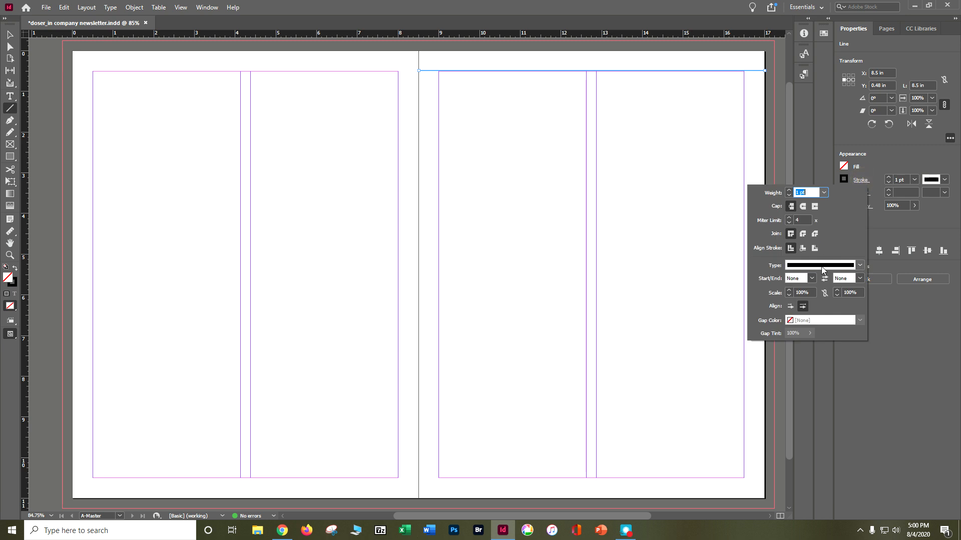
{"action": "left_click", "coordinate": [844, 179]}
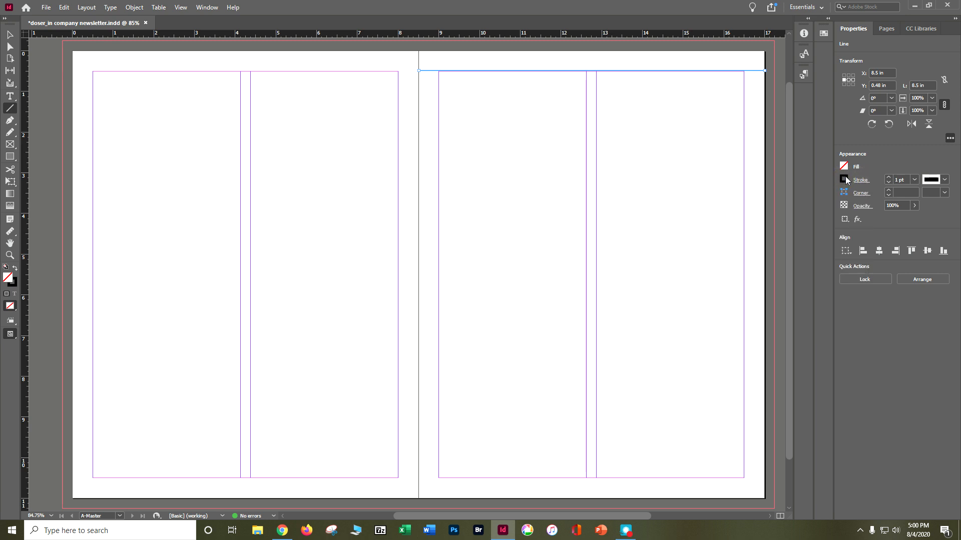
{"action": "left_click", "coordinate": [845, 178]}
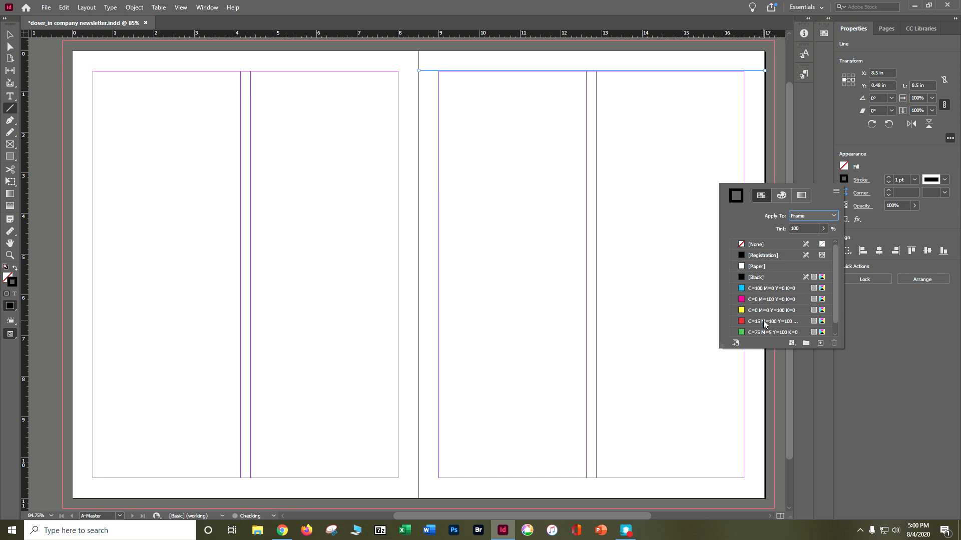
{"action": "left_click", "coordinate": [912, 179]}
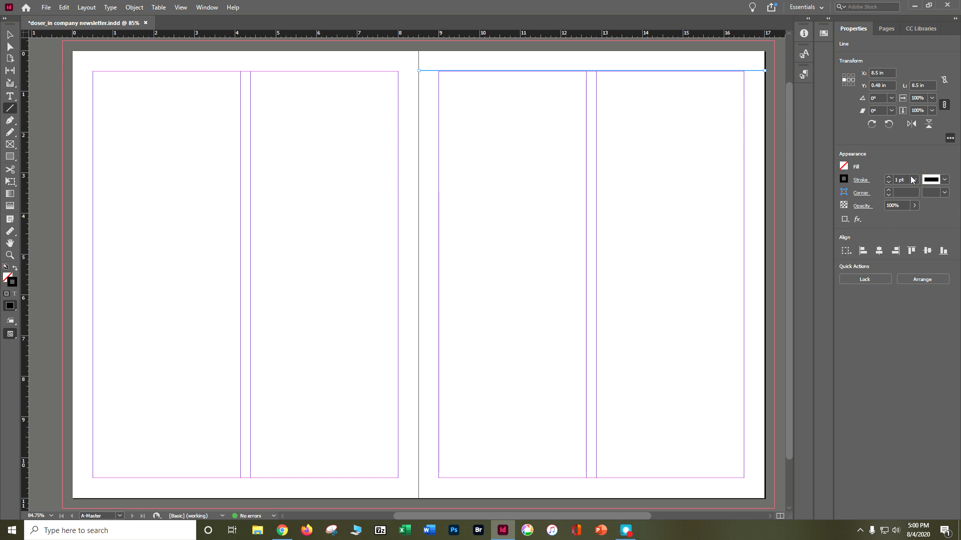
{"action": "left_click", "coordinate": [912, 179]}
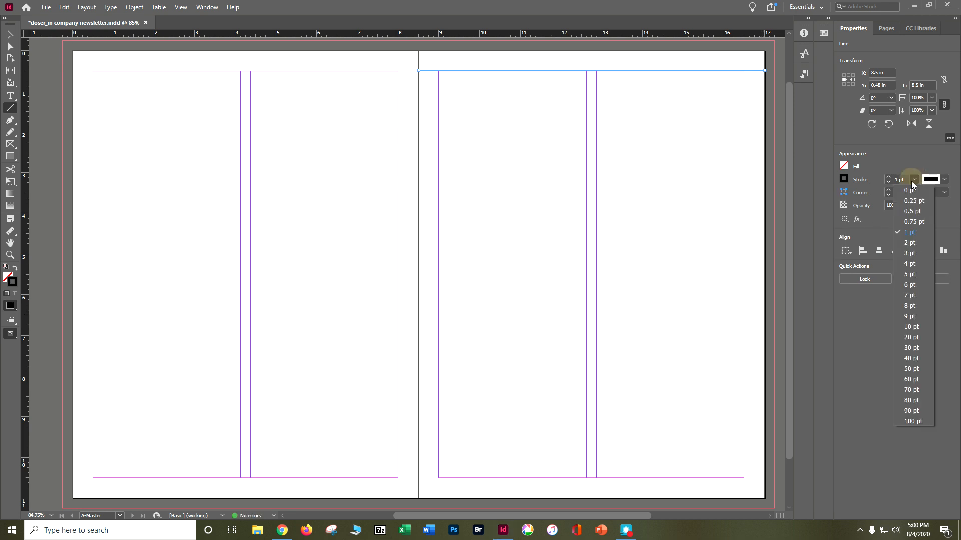
{"action": "left_click", "coordinate": [912, 337]}
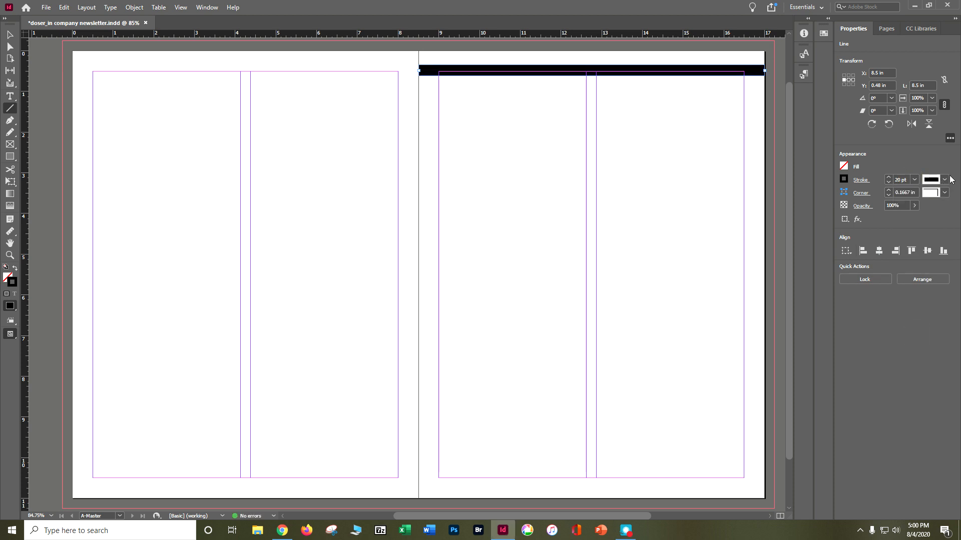
{"action": "left_click", "coordinate": [946, 182]}
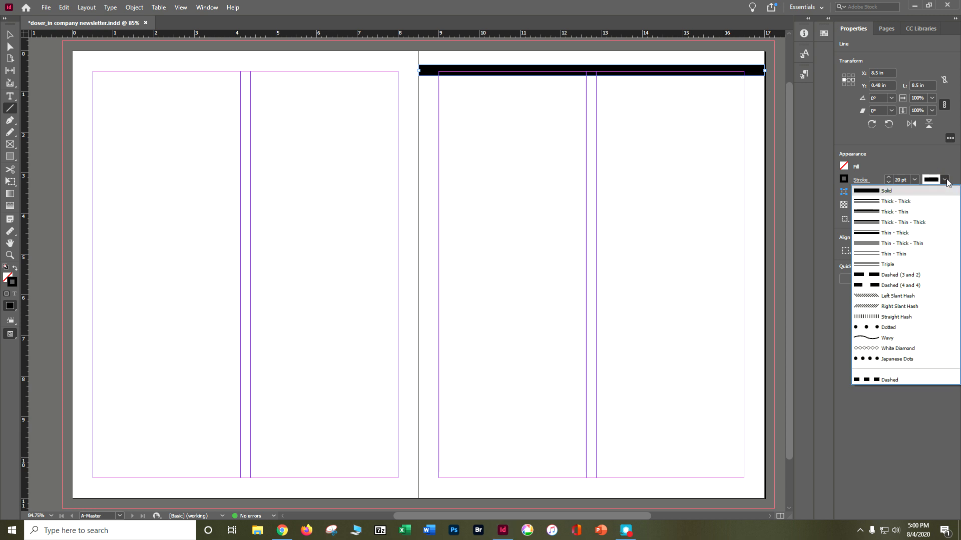
{"action": "left_click", "coordinate": [905, 359]}
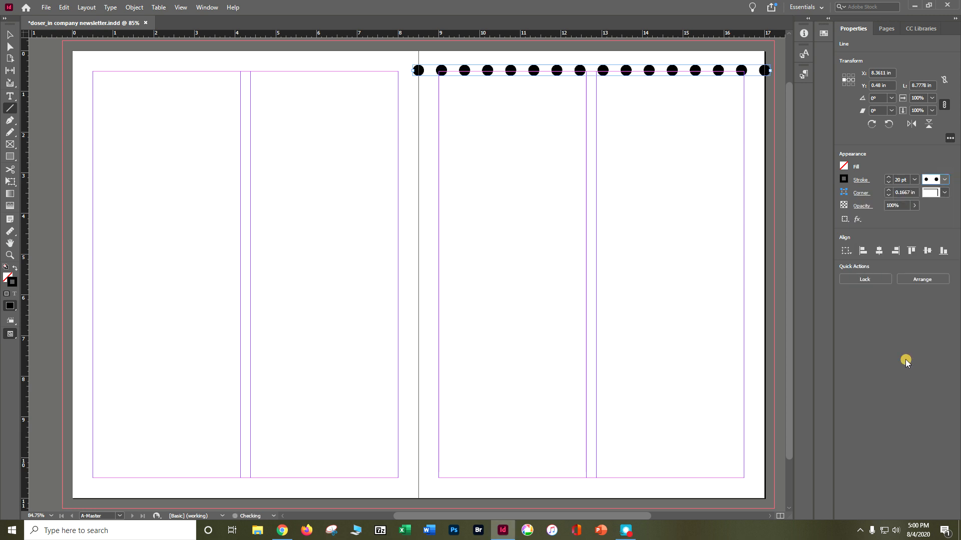
Step: Colour the right page's dotted line stroke red (C=15 M=100 Y=100) and apply a linear Gradient Feather with its midpoint at 73%
{"action": "left_click", "coordinate": [845, 180]}
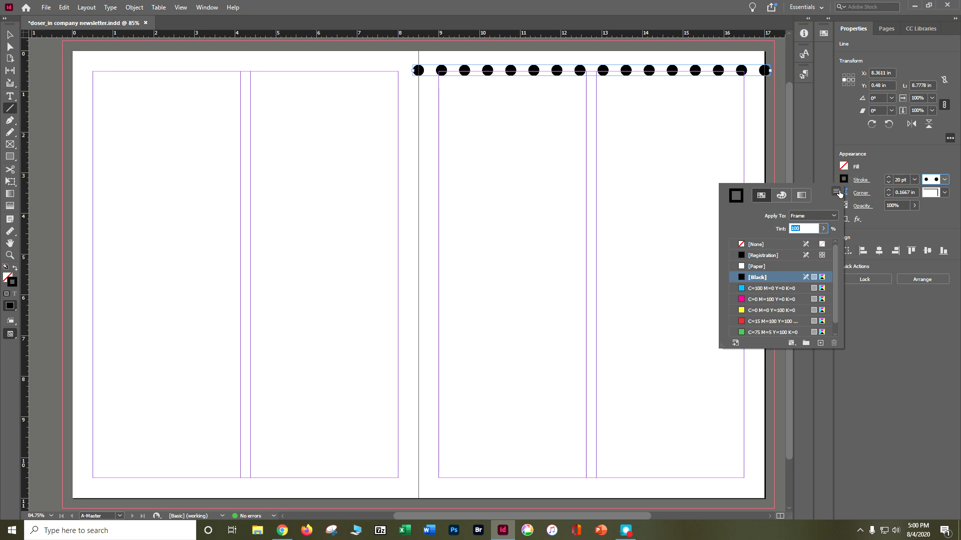
{"action": "left_click", "coordinate": [782, 325]}
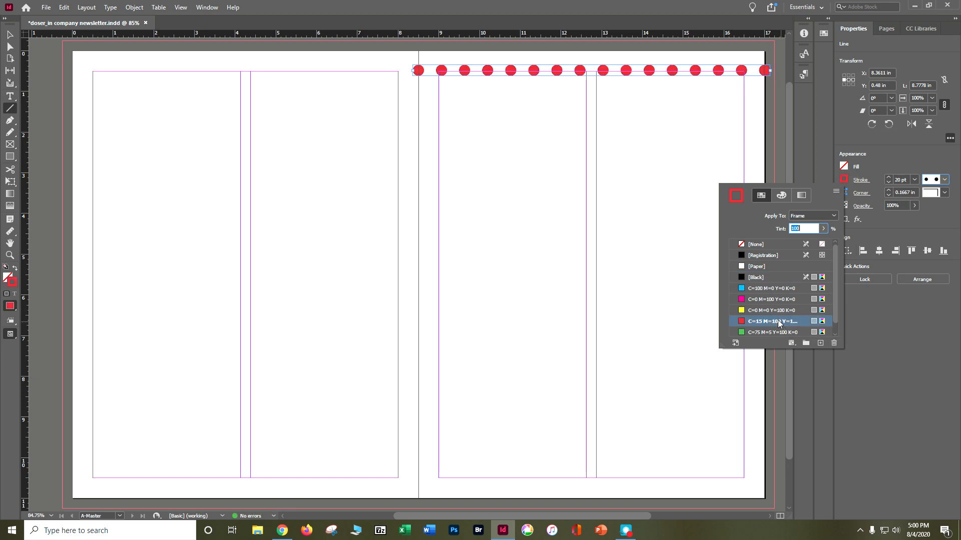
{"action": "left_click", "coordinate": [136, 9]}
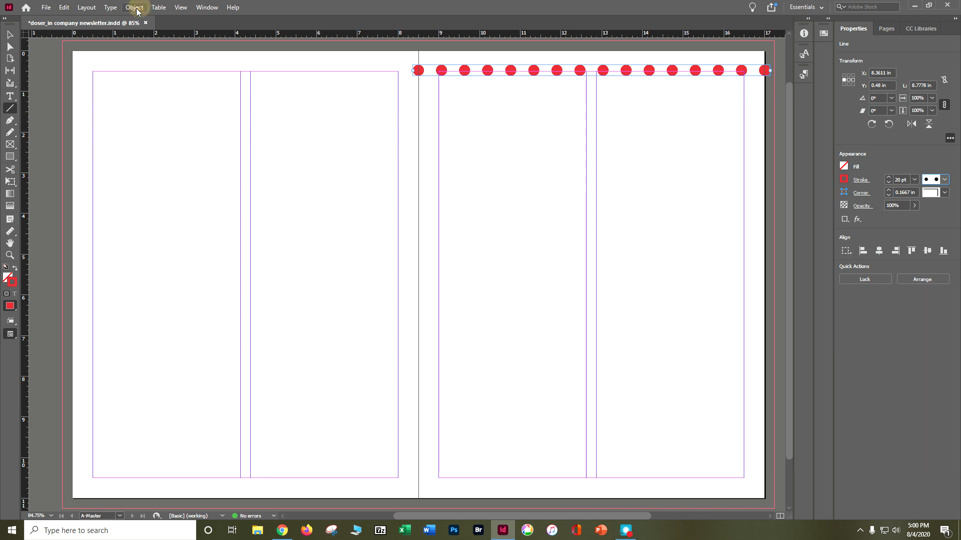
{"action": "left_click", "coordinate": [136, 8]}
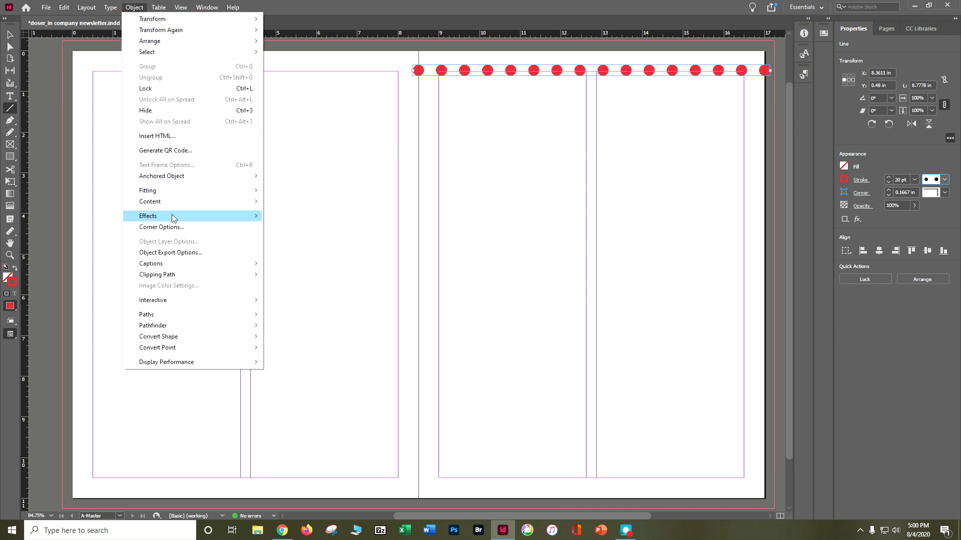
{"action": "mouse_move", "coordinate": [177, 220]}
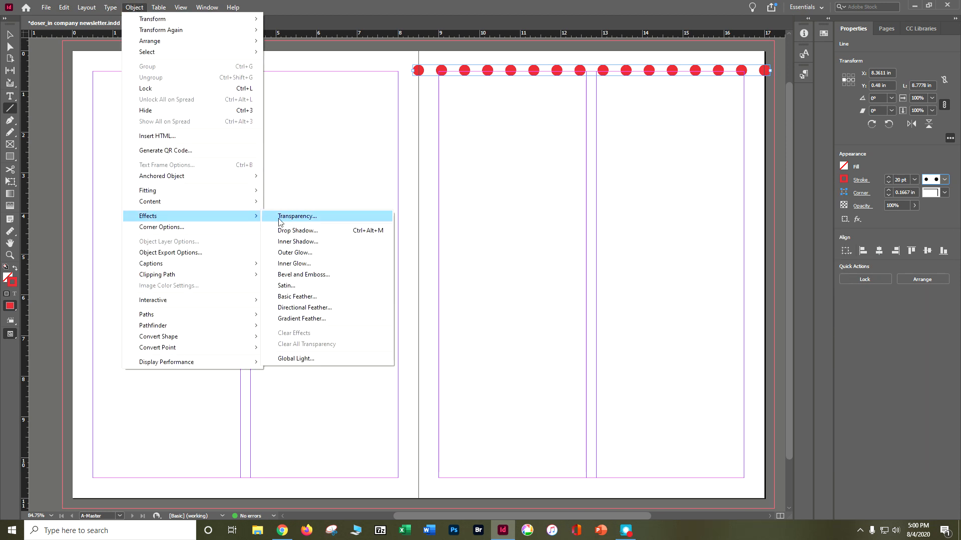
{"action": "left_click", "coordinate": [293, 319]}
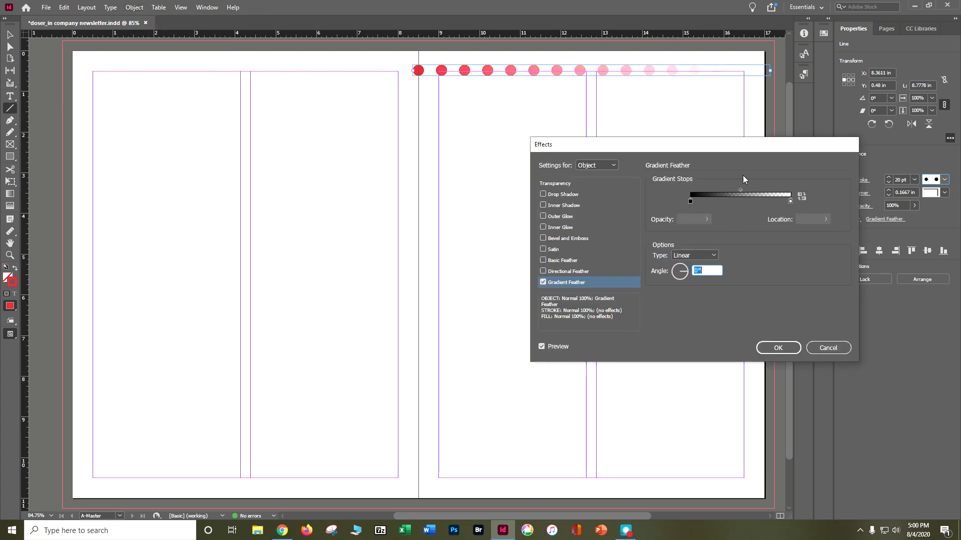
{"action": "left_click_drag", "start_coordinate": [740, 190], "coordinate": [705, 184]}
{"action": "left_click_drag", "start_coordinate": [707, 188], "coordinate": [766, 188]}
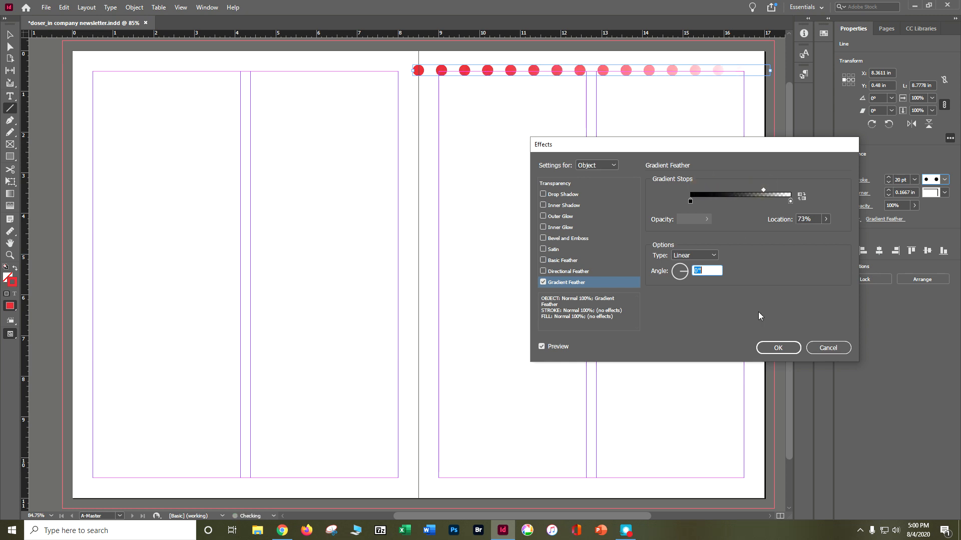
{"action": "left_click", "coordinate": [778, 348]}
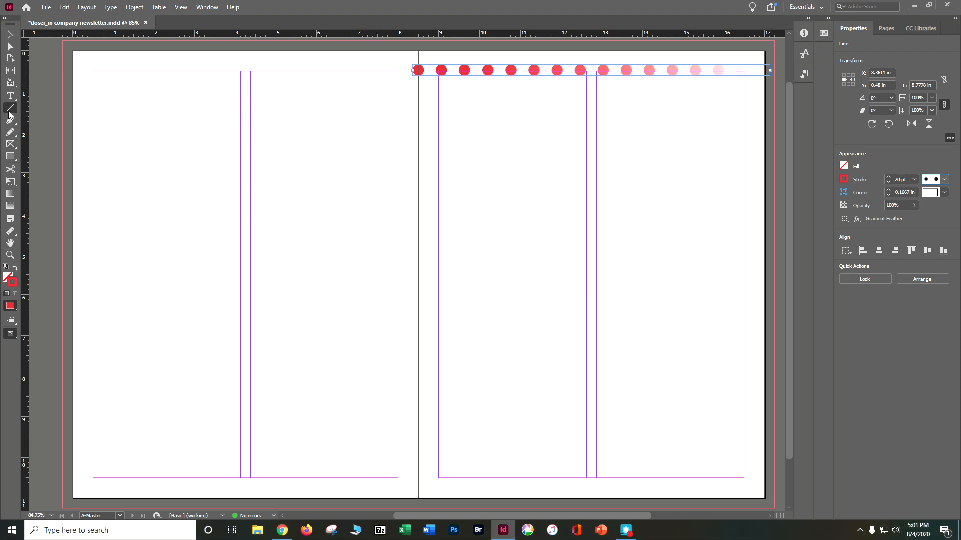
Step: Draw a horizontal line 8.5 in long across the left master page at Y 0.46 in, and colour its stroke red (C=15 M=100)
{"action": "left_click_drag", "start_coordinate": [75, 70], "coordinate": [416, 104]}
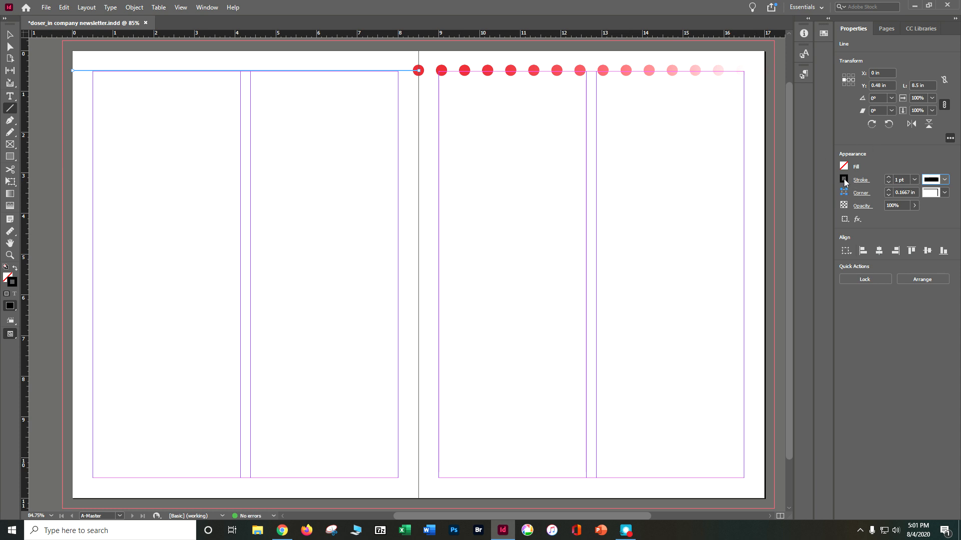
{"action": "left_click", "coordinate": [843, 179]}
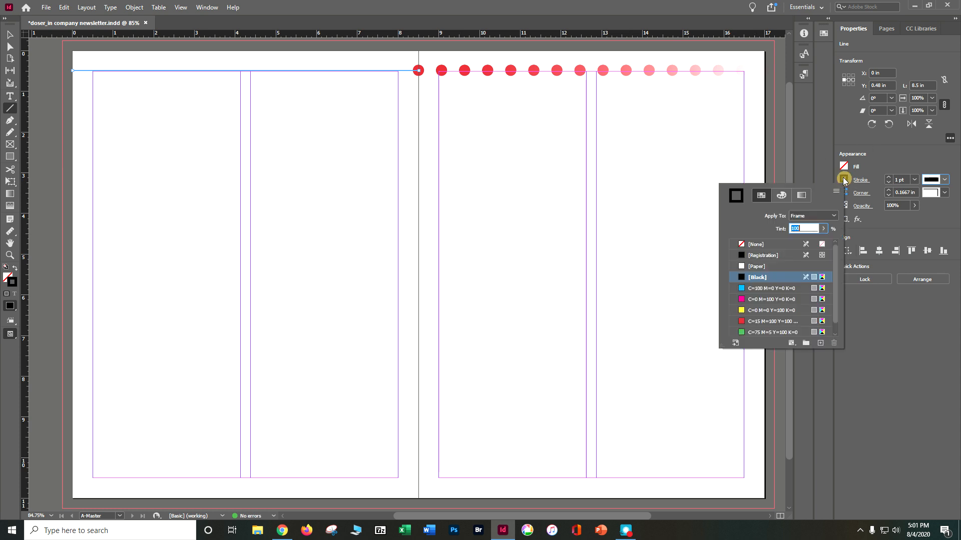
{"action": "left_click", "coordinate": [776, 320]}
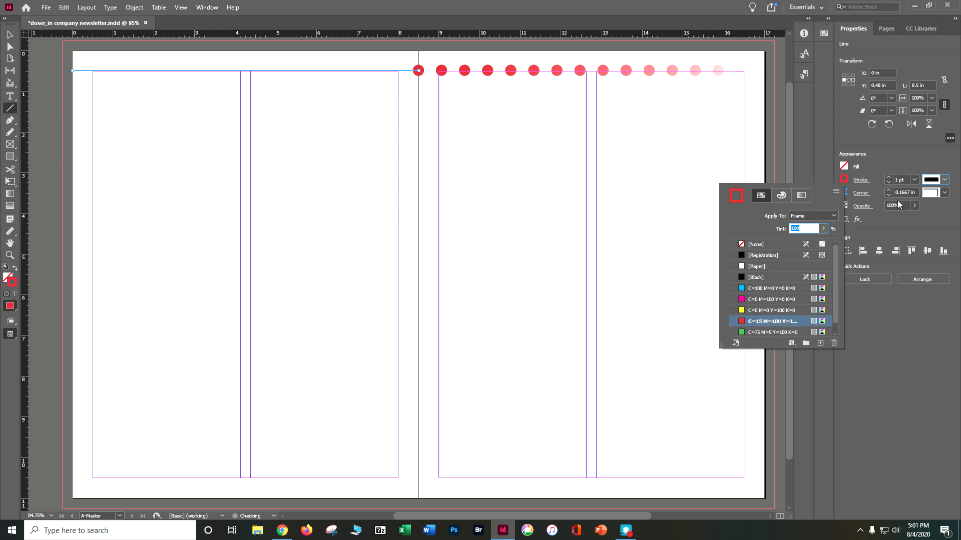
Step: Set the left page's line to a 20 pt stroke weight with the Japanese Dots stroke type
{"action": "left_click", "coordinate": [913, 179]}
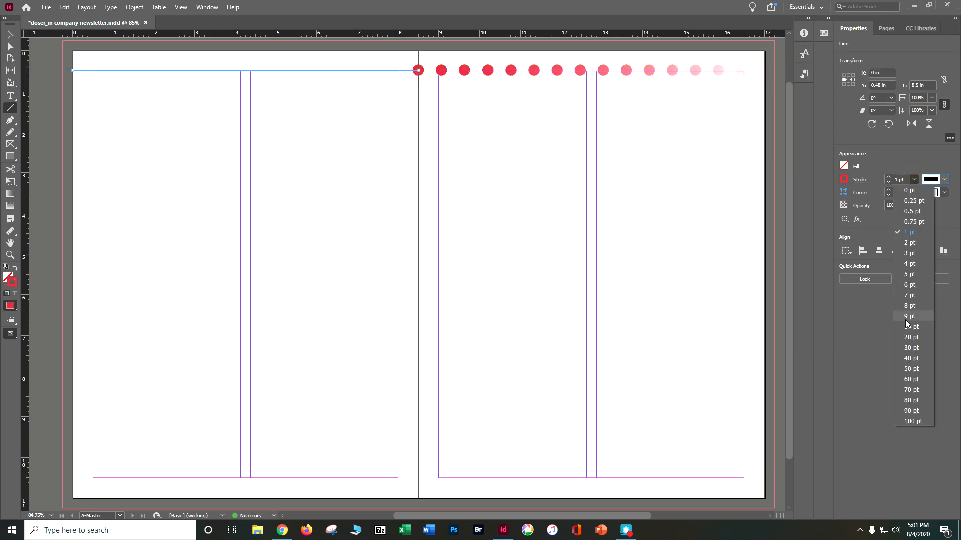
{"action": "left_click", "coordinate": [916, 337]}
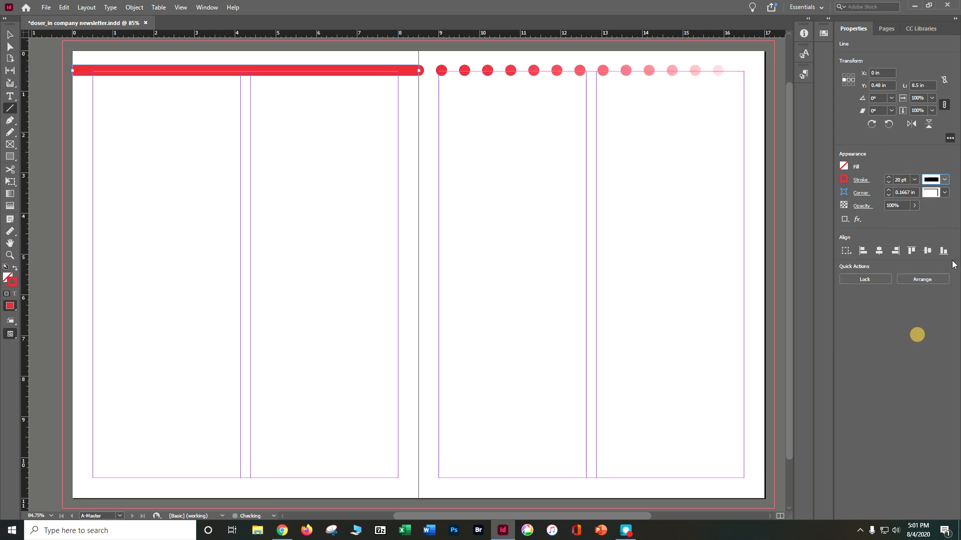
{"action": "left_click", "coordinate": [946, 181]}
{"action": "left_click", "coordinate": [896, 357]}
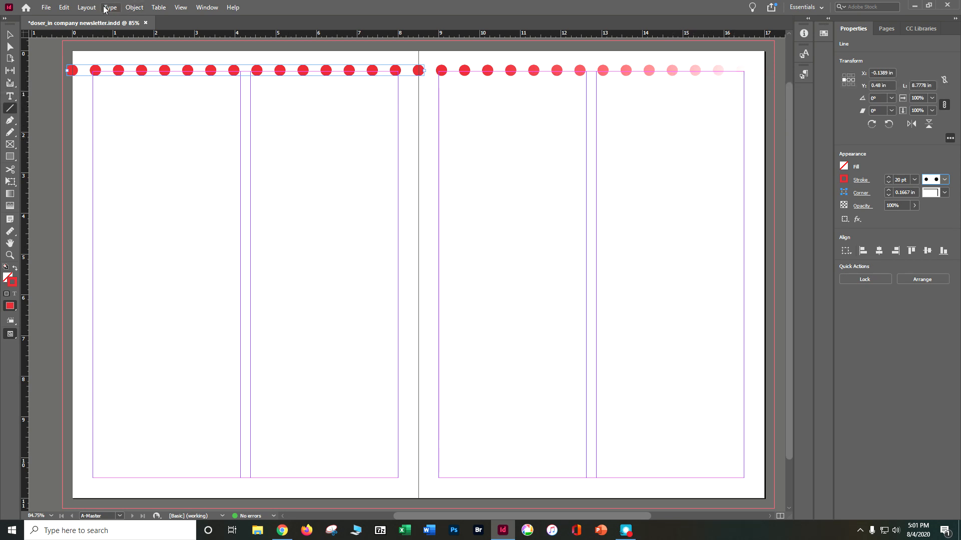
Step: Apply a linear Gradient Feather at an angle of 180° to the left page's dotted line
{"action": "left_click", "coordinate": [129, 8]}
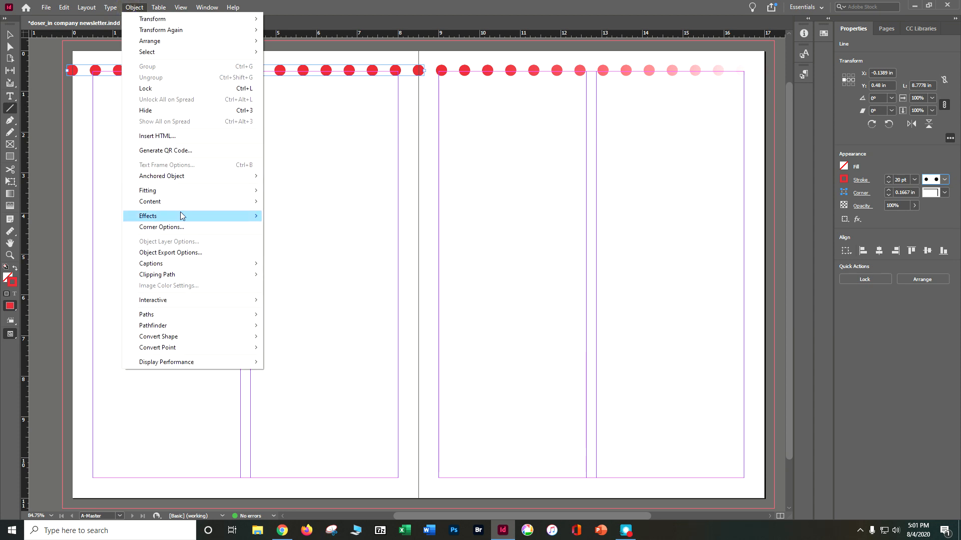
{"action": "mouse_move", "coordinate": [222, 219]}
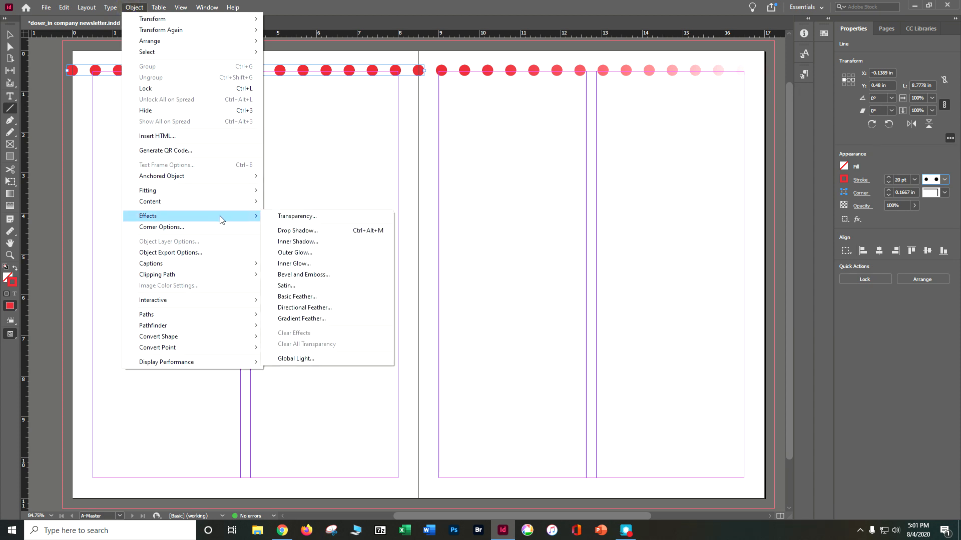
{"action": "left_click", "coordinate": [328, 319]}
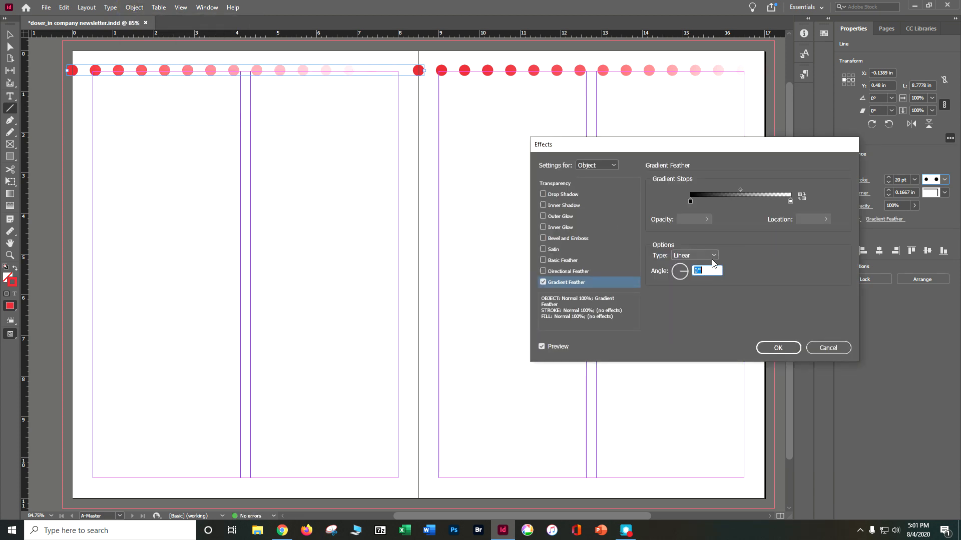
{"action": "left_click", "coordinate": [674, 273]}
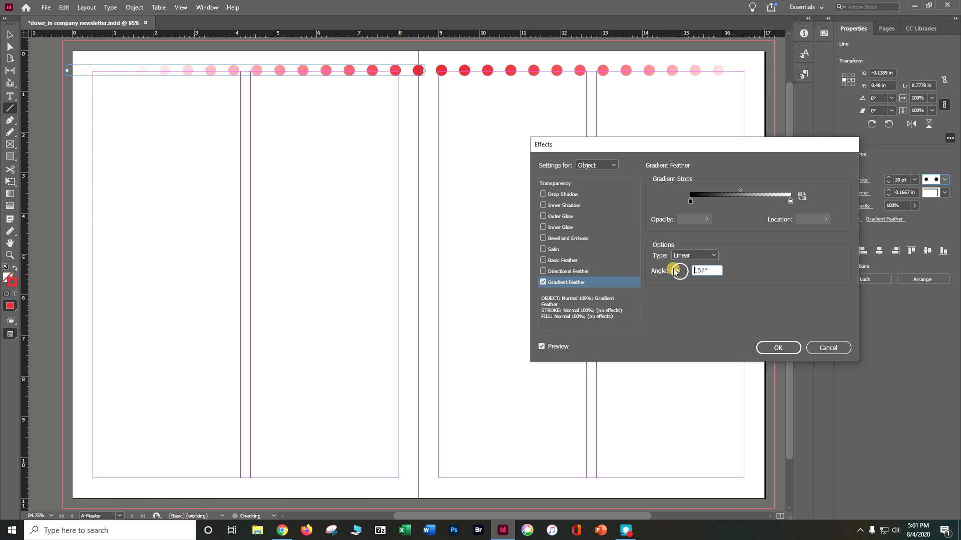
{"action": "left_click", "coordinate": [674, 273]}
{"action": "left_click", "coordinate": [673, 274]}
{"action": "left_click", "coordinate": [674, 273]}
{"action": "left_click", "coordinate": [674, 273]}
{"action": "type", "text": "180"}
{"action": "left_click", "coordinate": [767, 349]}
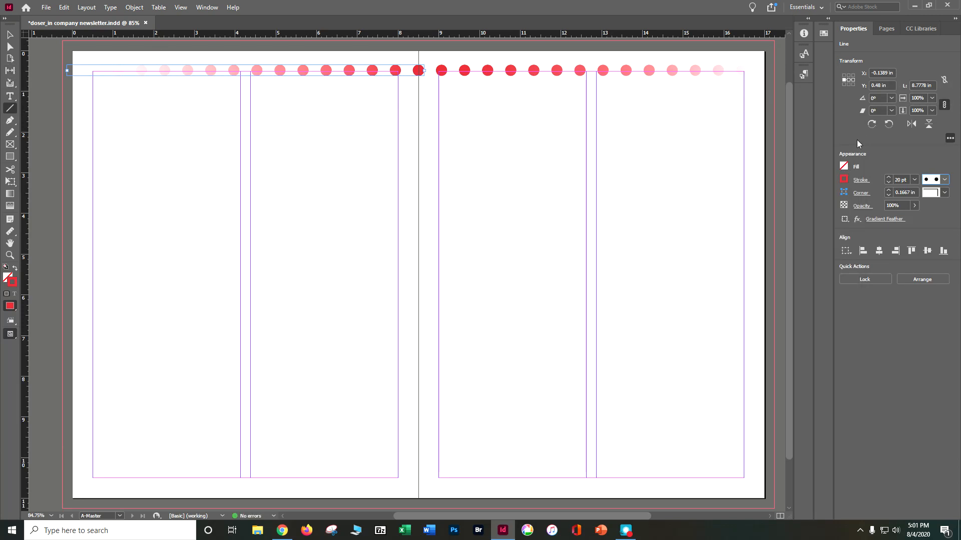
Step: Display pages 2-3 and page 1 to check the dotted line applied from the master
{"action": "left_click", "coordinate": [887, 28]}
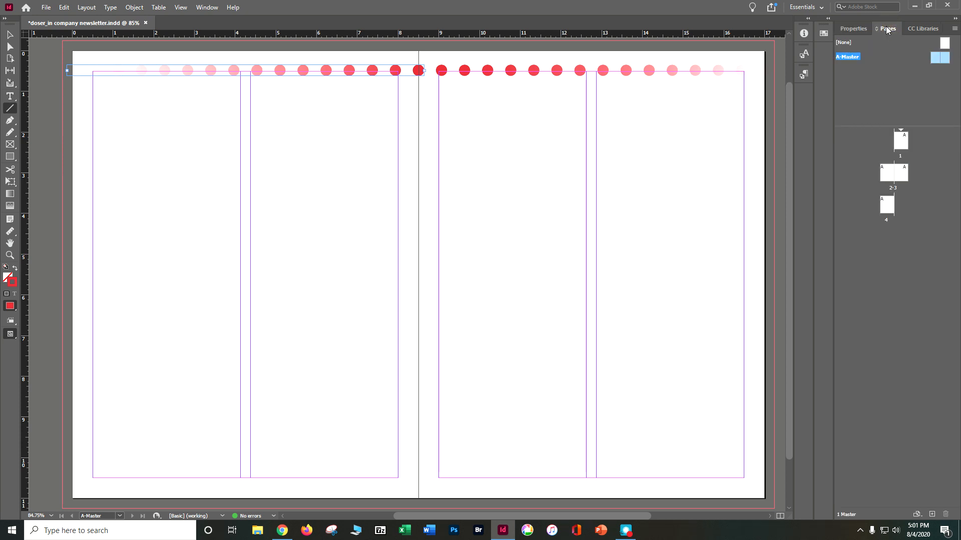
{"action": "double_click", "coordinate": [892, 174]}
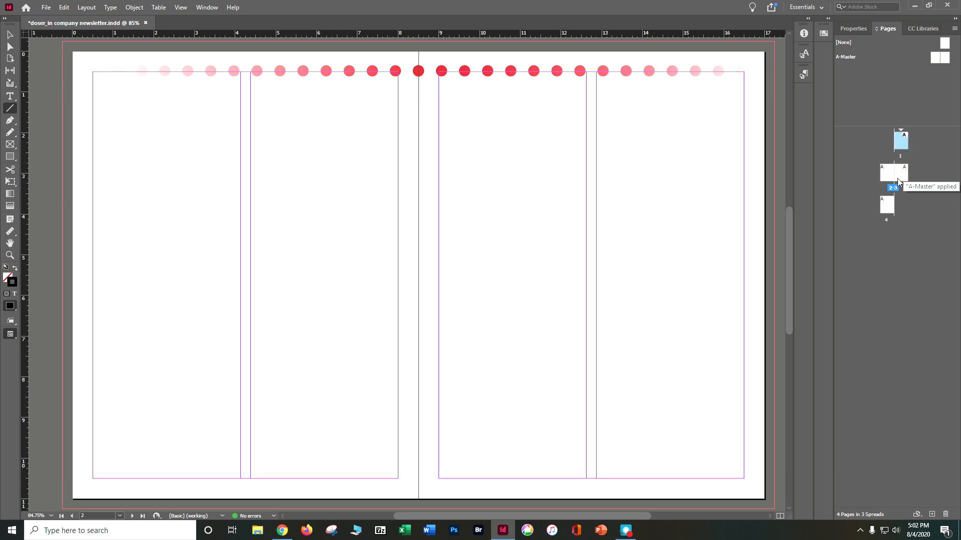
{"action": "double_click", "coordinate": [903, 145]}
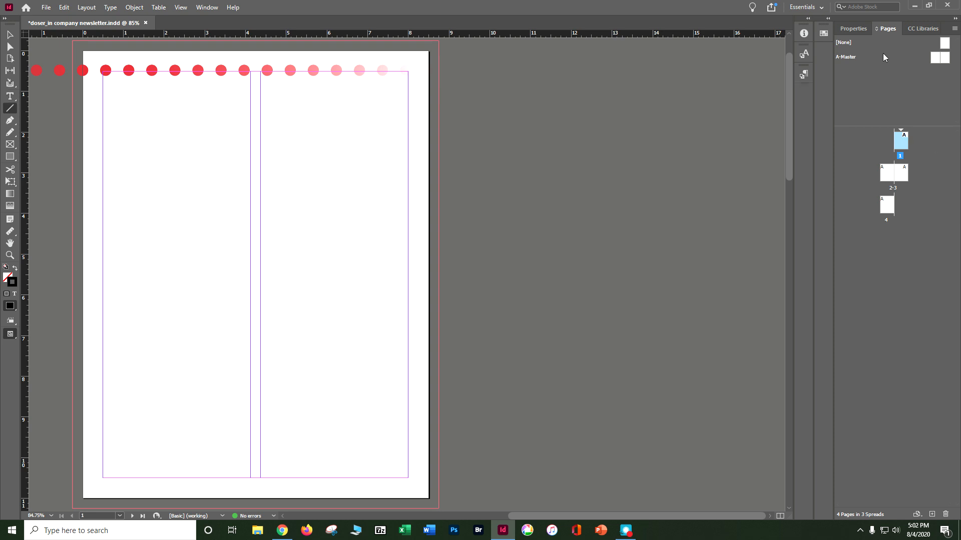
Step: Reopen the A-Master spread and draw a text frame about 6 in wide just below the left page's bottom margin, starting at the left margin
{"action": "left_click", "coordinate": [934, 61]}
{"action": "double_click", "coordinate": [932, 64]}
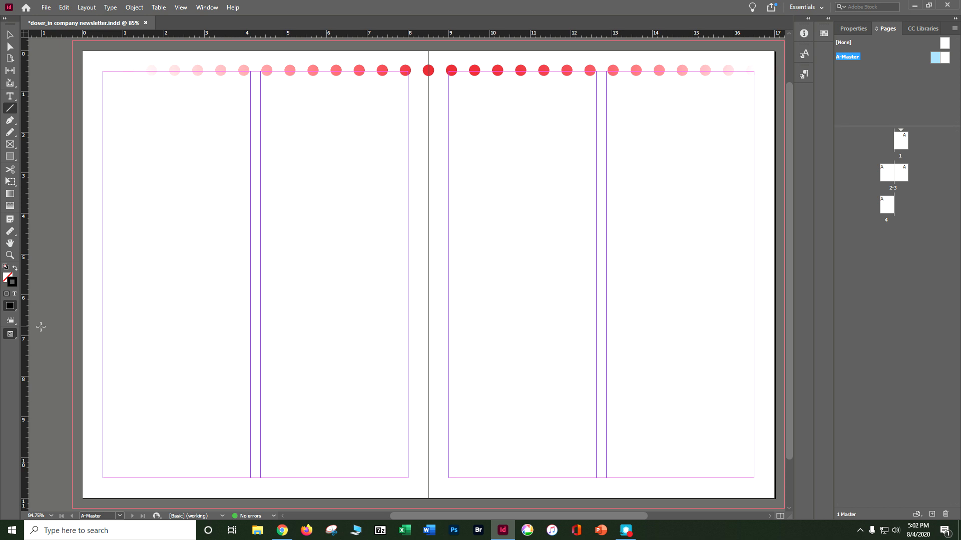
{"action": "left_click", "coordinate": [10, 97]}
{"action": "key", "text": "ctrl+2"}
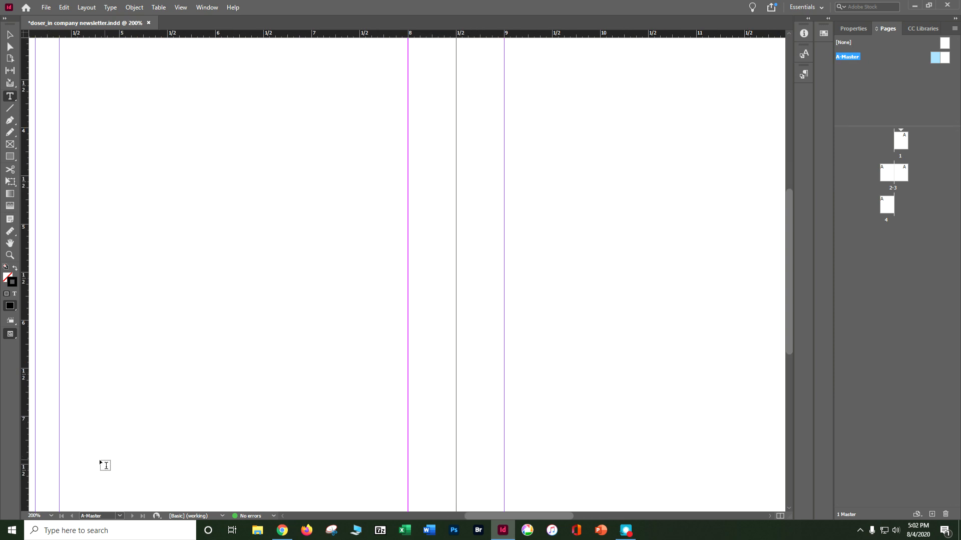
{"action": "left_click_drag", "start_coordinate": [97, 481], "coordinate": [412, 77]}
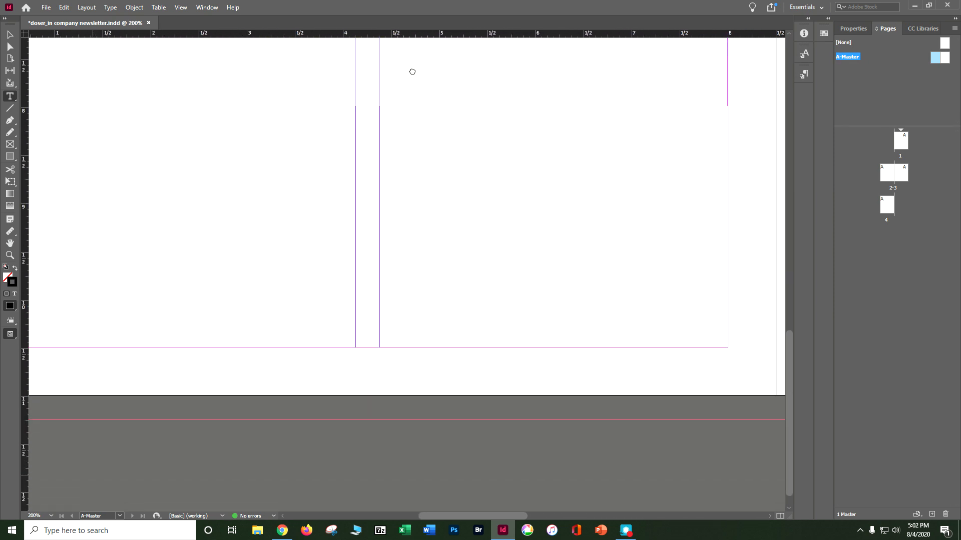
{"action": "left_click_drag", "start_coordinate": [792, 70], "coordinate": [585, 58]}
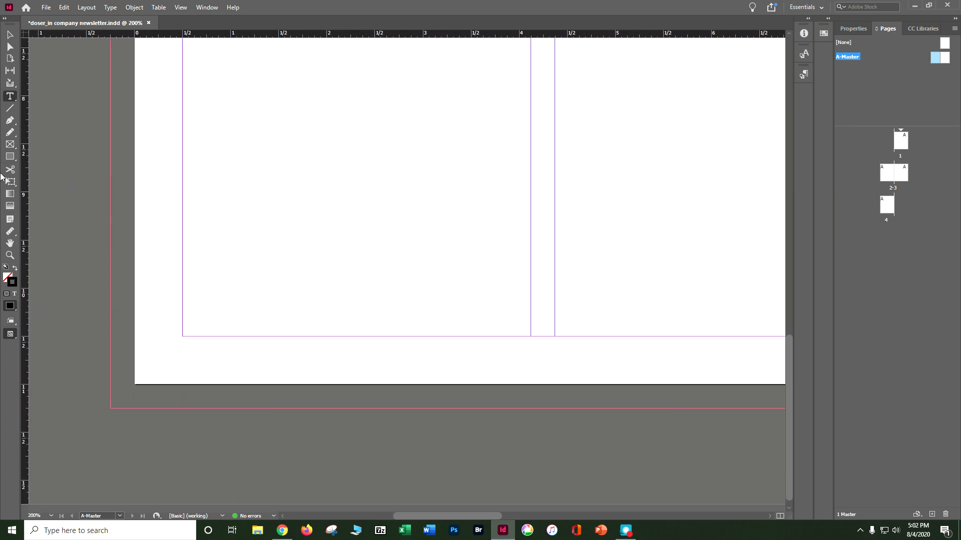
{"action": "left_click_drag", "start_coordinate": [181, 340], "coordinate": [761, 375]}
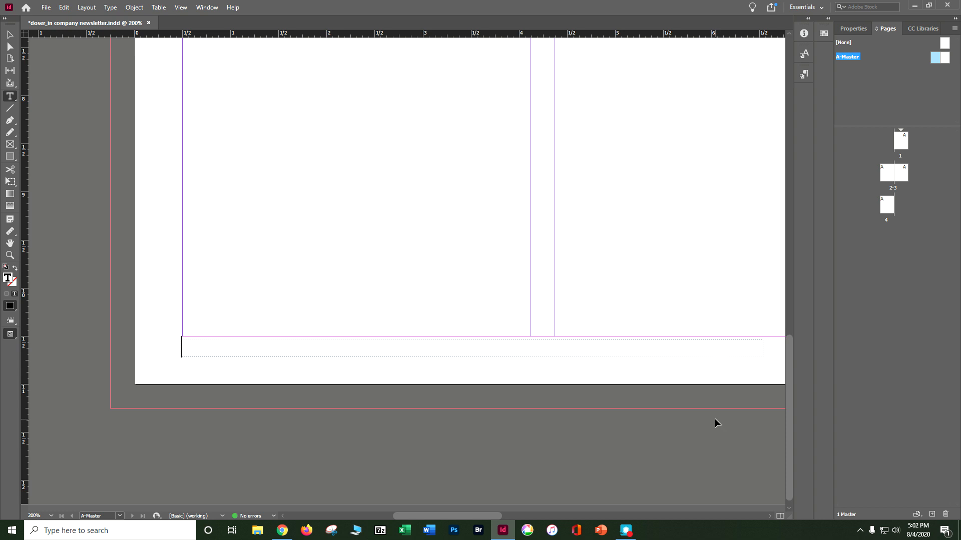
{"action": "key", "text": "ctrl+minus"}
{"action": "left_click", "coordinate": [686, 469]}
{"action": "left_click", "coordinate": [650, 421]}
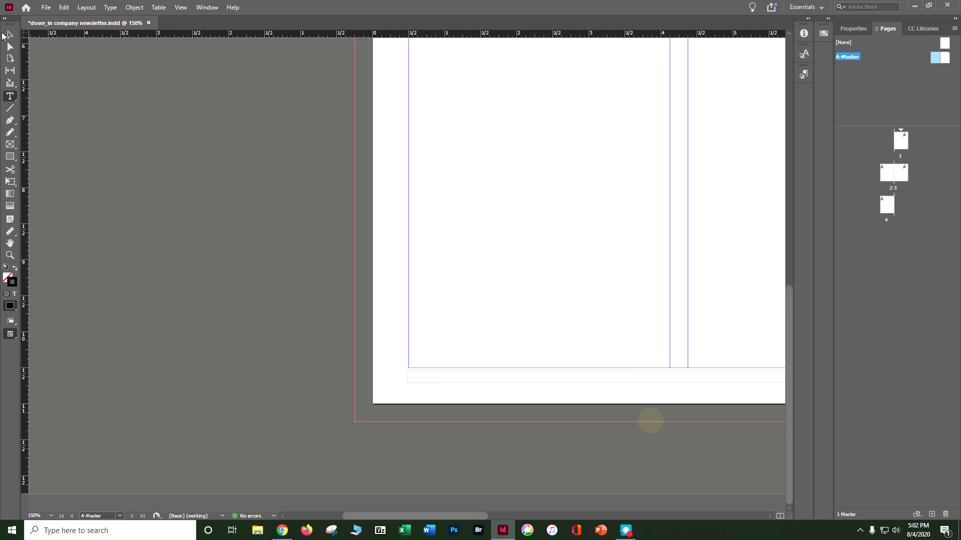
{"action": "left_click_drag", "start_coordinate": [346, 215], "coordinate": [490, 228]}
{"action": "left_click_drag", "start_coordinate": [467, 521], "coordinate": [529, 505]}
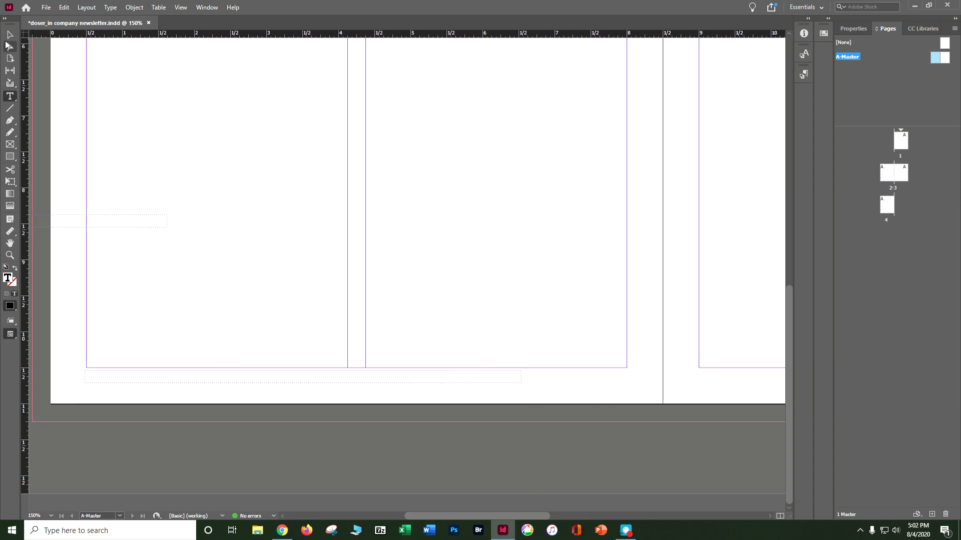
{"action": "left_click", "coordinate": [9, 35]}
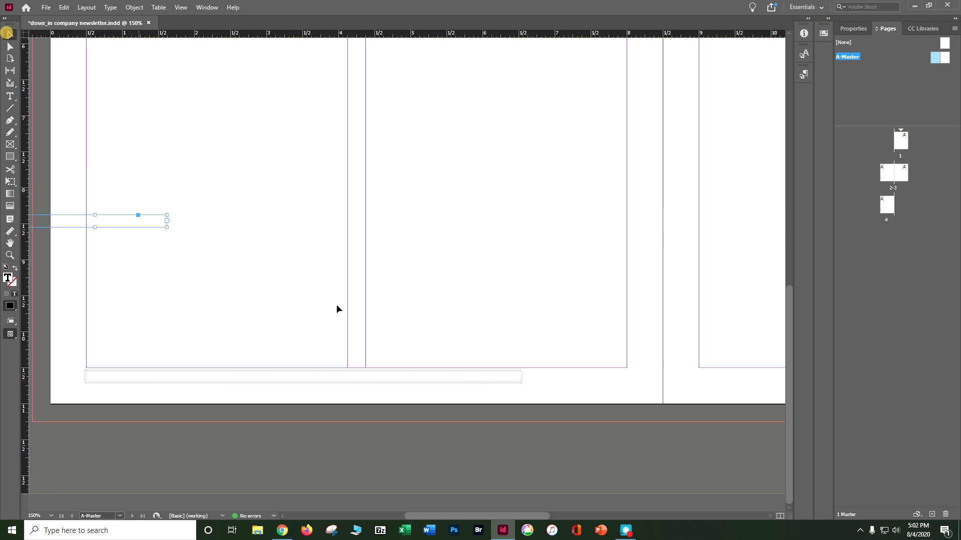
{"action": "left_click", "coordinate": [130, 303]}
Step: Widen the left page's footer text frame to the page's right margin and enter "ABC Company Newsletter" in it
{"action": "left_click", "coordinate": [119, 382]}
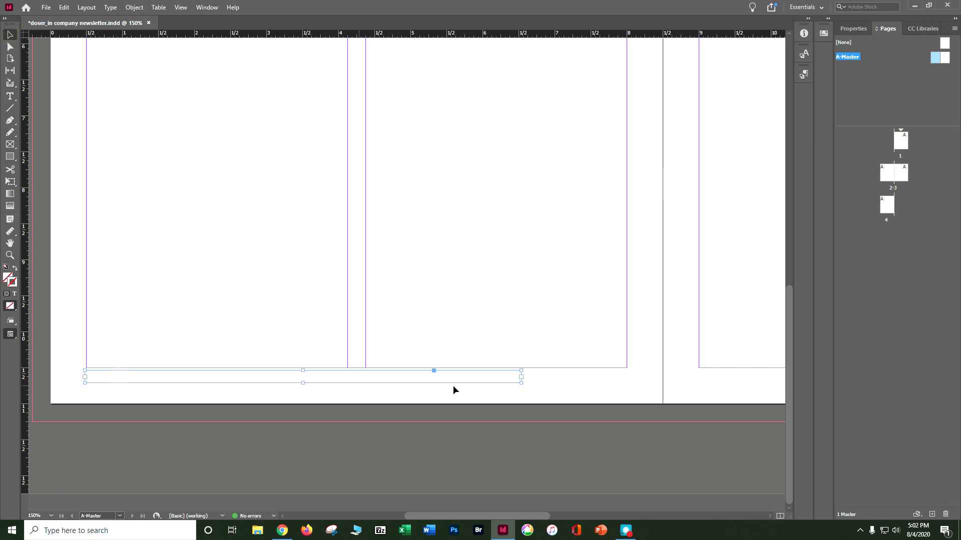
{"action": "left_click_drag", "start_coordinate": [521, 381], "coordinate": [625, 395]}
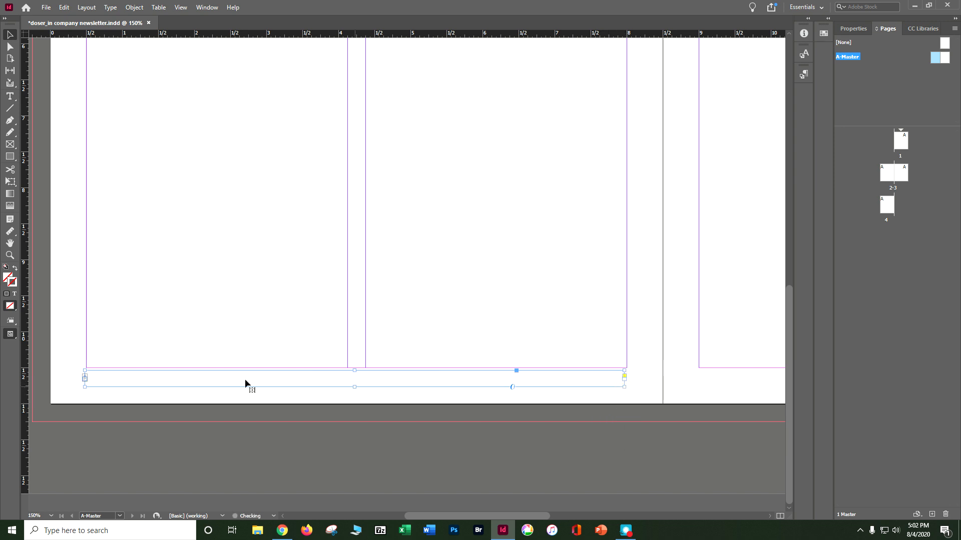
{"action": "double_click", "coordinate": [116, 374]}
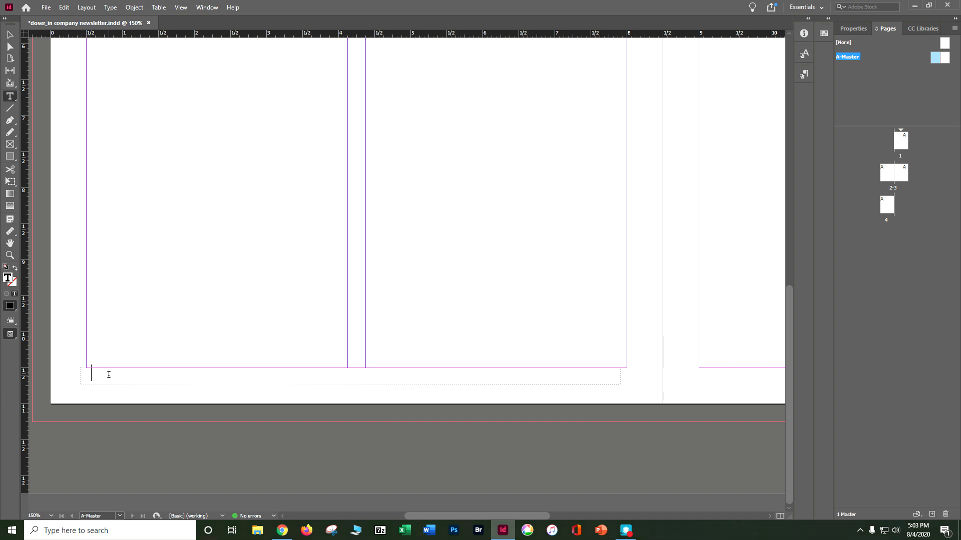
{"action": "type", "text": "ABC Company N"}
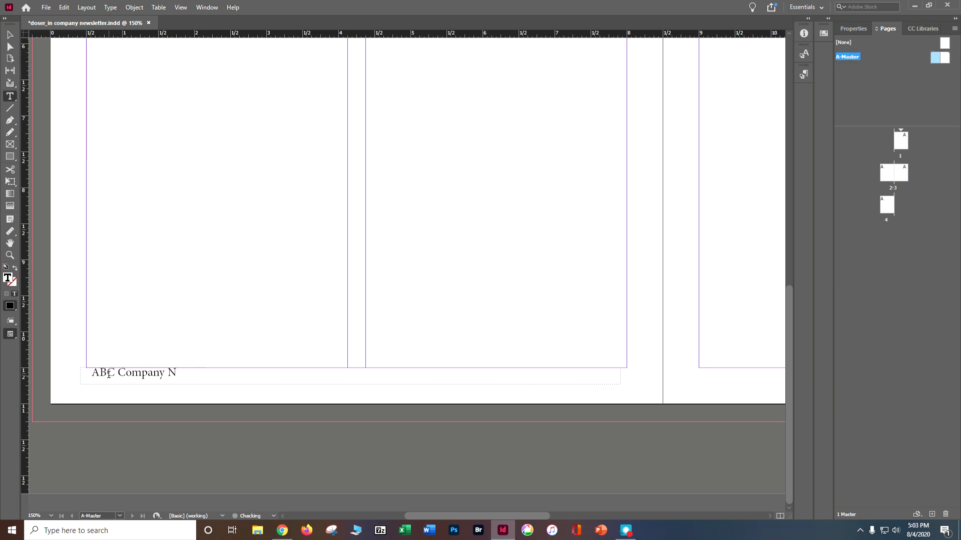
{"action": "type", "text": "ewsletter"}
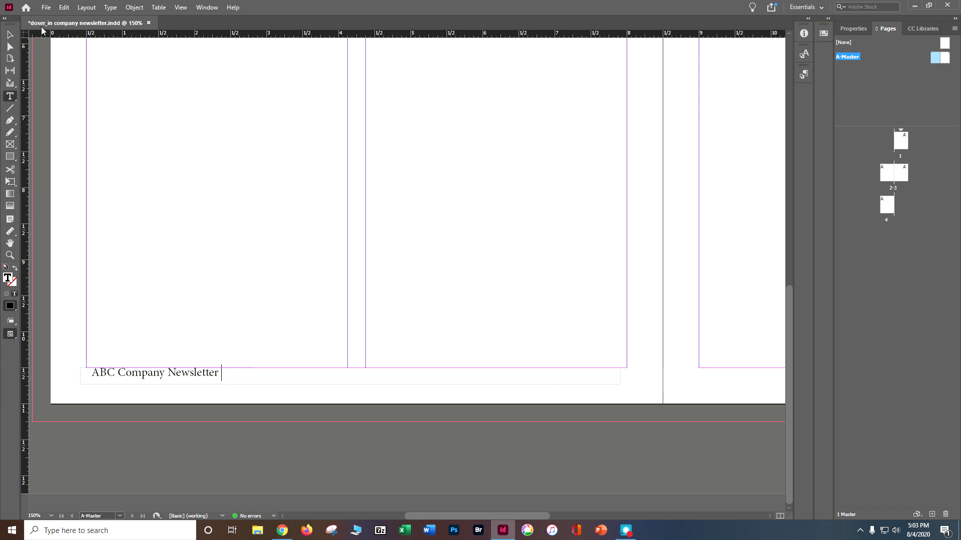
Step: Insert an ellipsis symbol after "ABC Company Newsletter" in the left page's footer and add "Fall 2025" behind it
{"action": "left_click", "coordinate": [111, 8]}
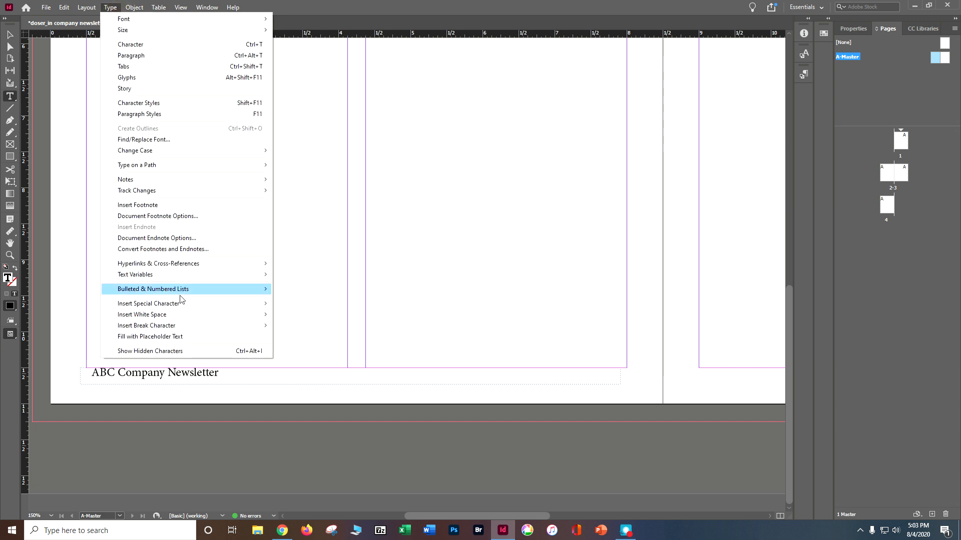
{"action": "mouse_move", "coordinate": [185, 304]}
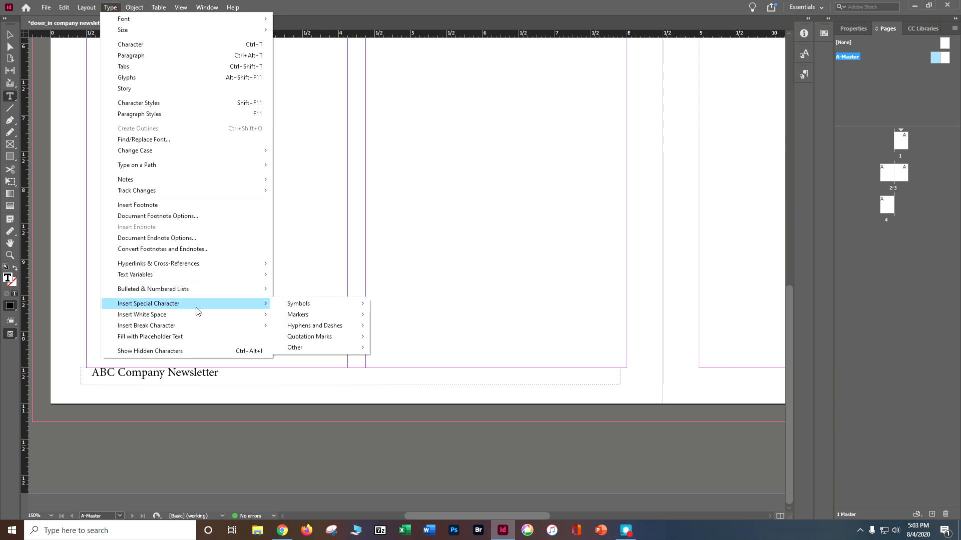
{"action": "mouse_move", "coordinate": [292, 306]}
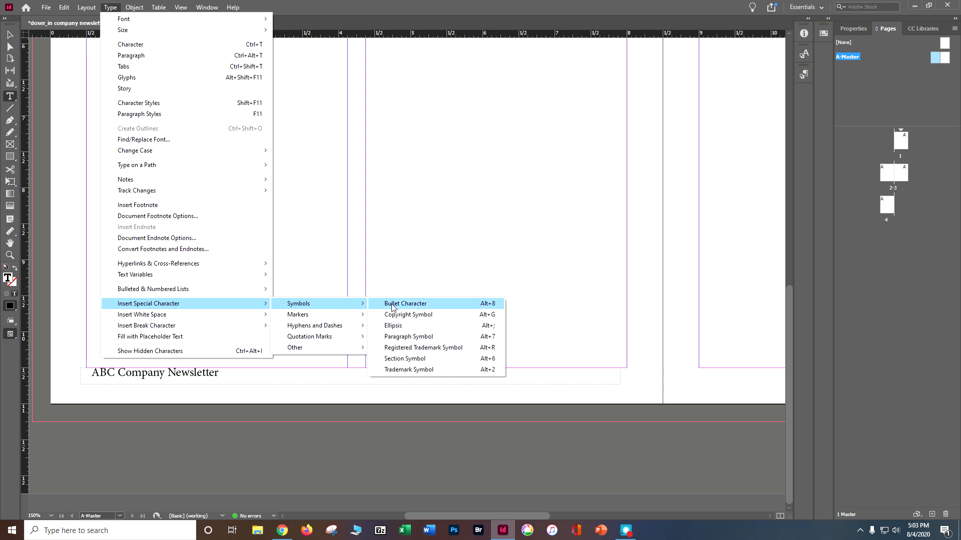
{"action": "left_click", "coordinate": [395, 326]}
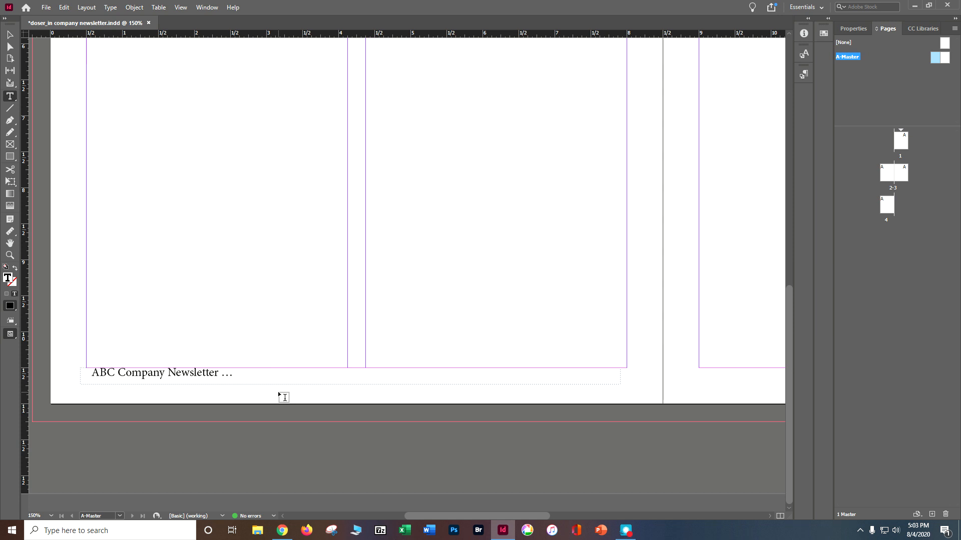
{"action": "type", "text": "Fall"}
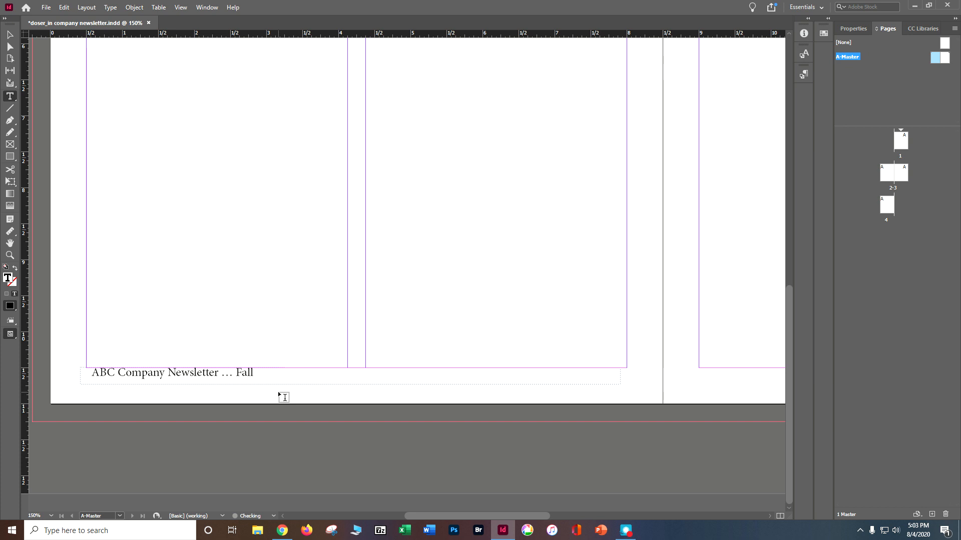
{"action": "type", "text": " 2025"}
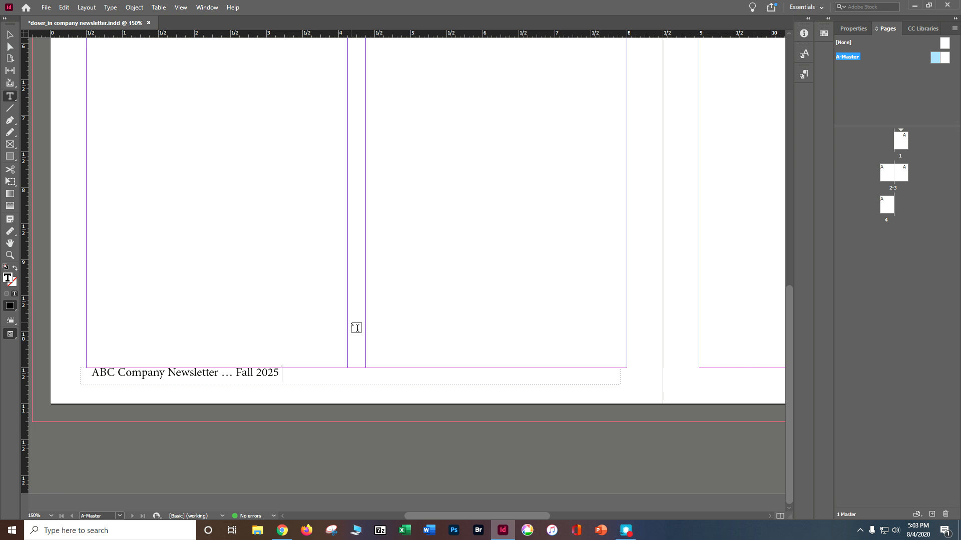
Step: Insert a Right Indent Tab after "Fall 2025" in the left page's footer
{"action": "left_click", "coordinate": [118, 7]}
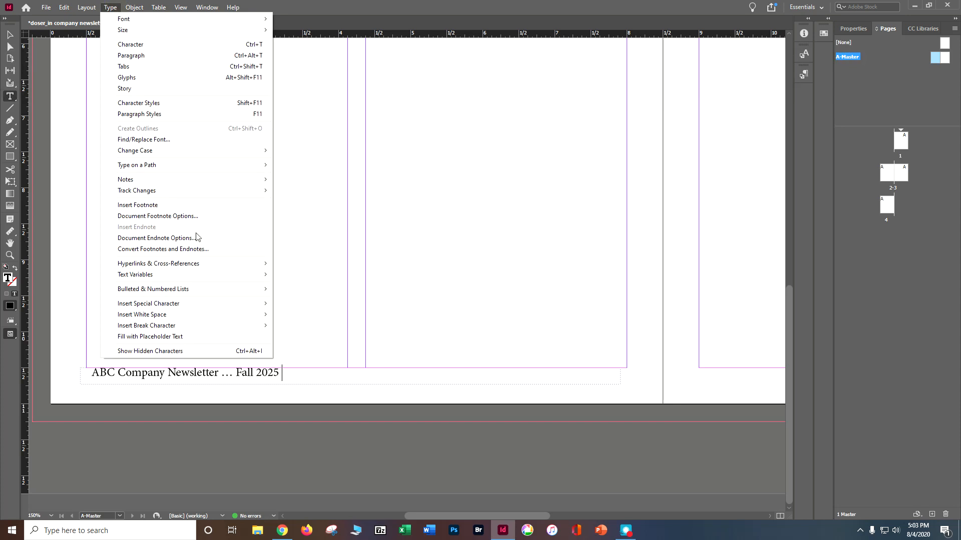
{"action": "mouse_move", "coordinate": [191, 326]}
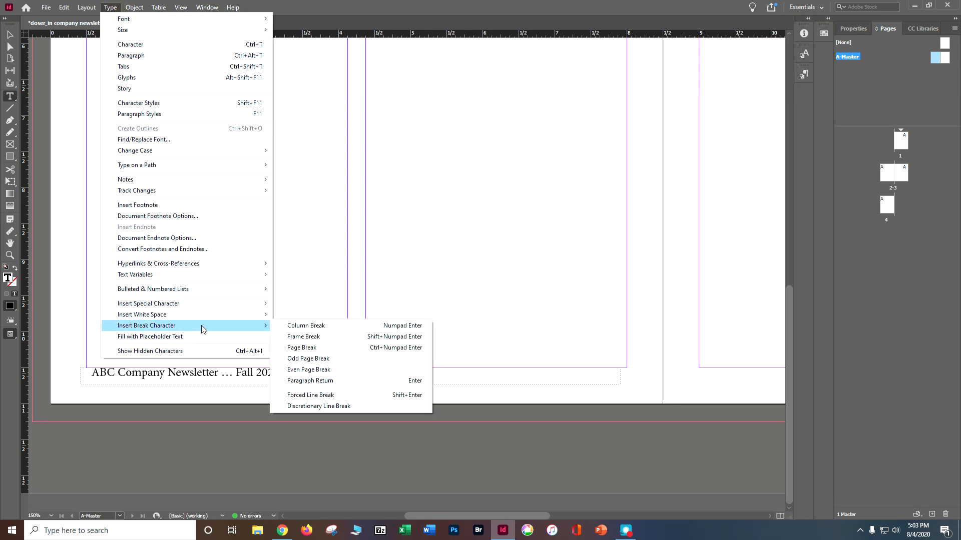
{"action": "mouse_move", "coordinate": [224, 310]}
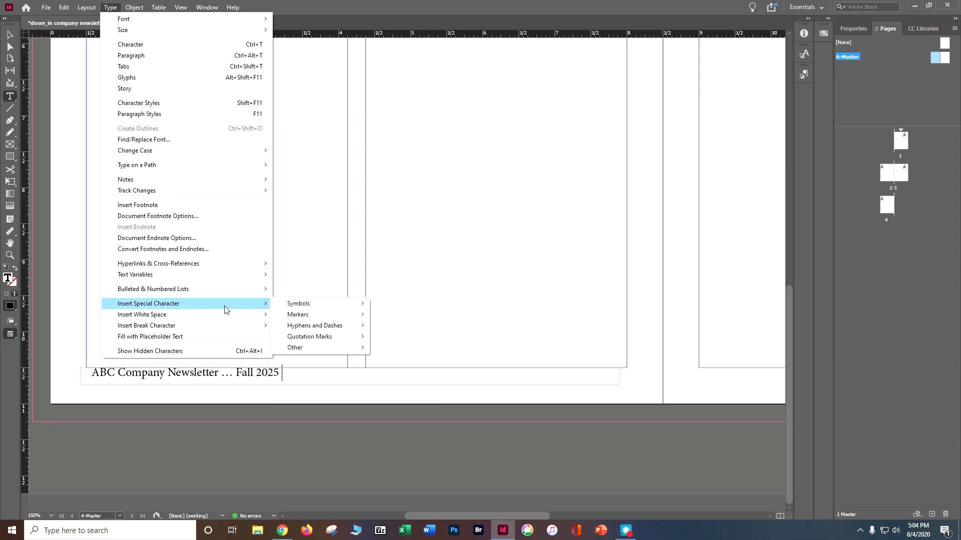
{"action": "mouse_move", "coordinate": [295, 348]}
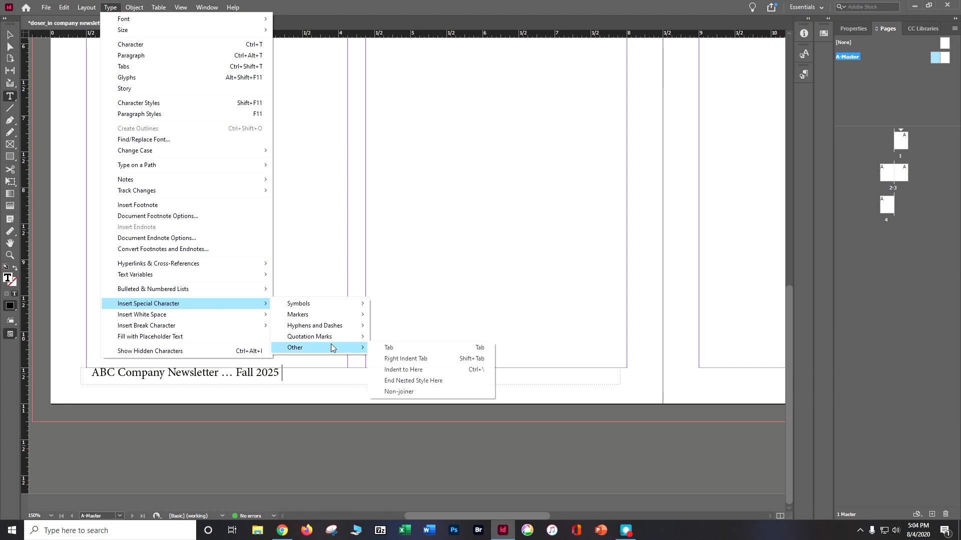
{"action": "left_click", "coordinate": [395, 359]}
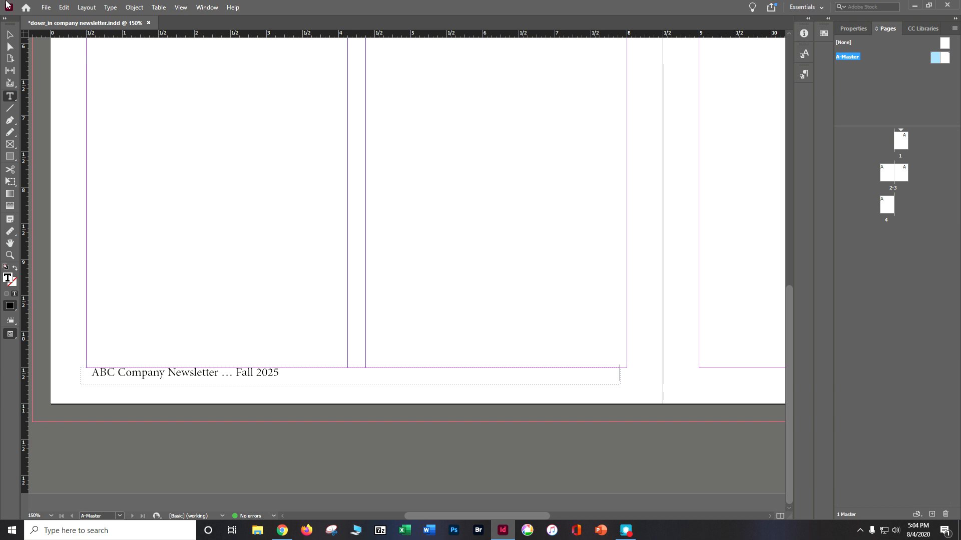
Step: Insert a Current Page Number marker at the right end of the left page's footer line
{"action": "left_click", "coordinate": [111, 8]}
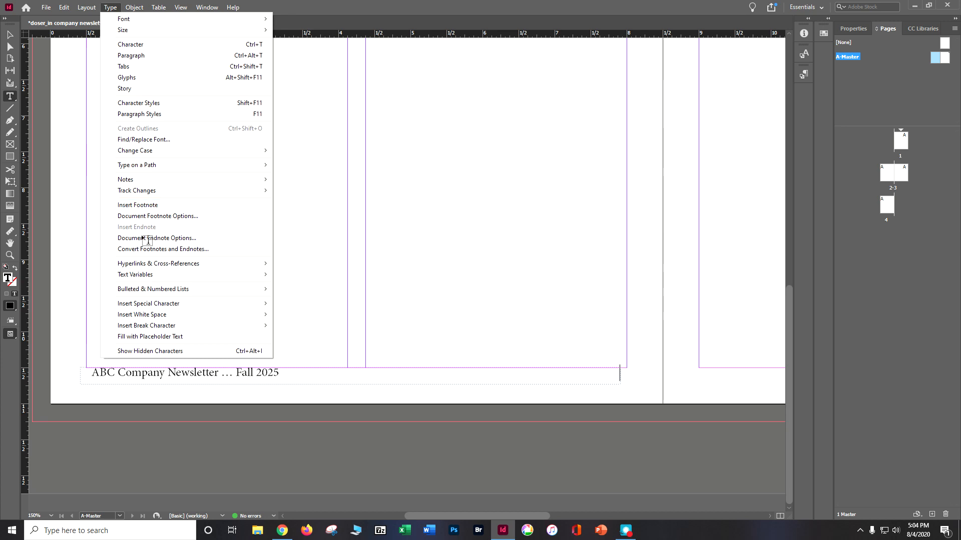
{"action": "mouse_move", "coordinate": [163, 305]}
{"action": "mouse_move", "coordinate": [298, 315]}
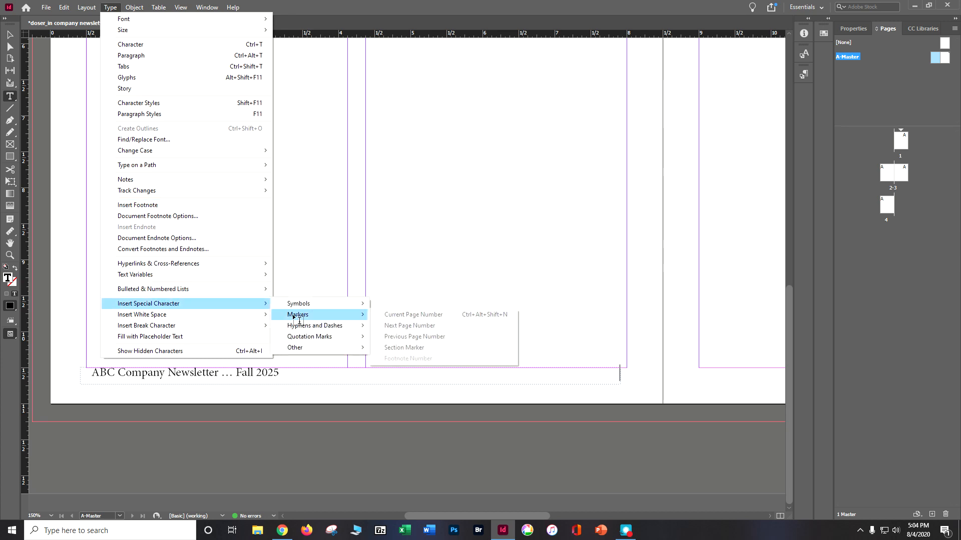
{"action": "left_click", "coordinate": [435, 314]}
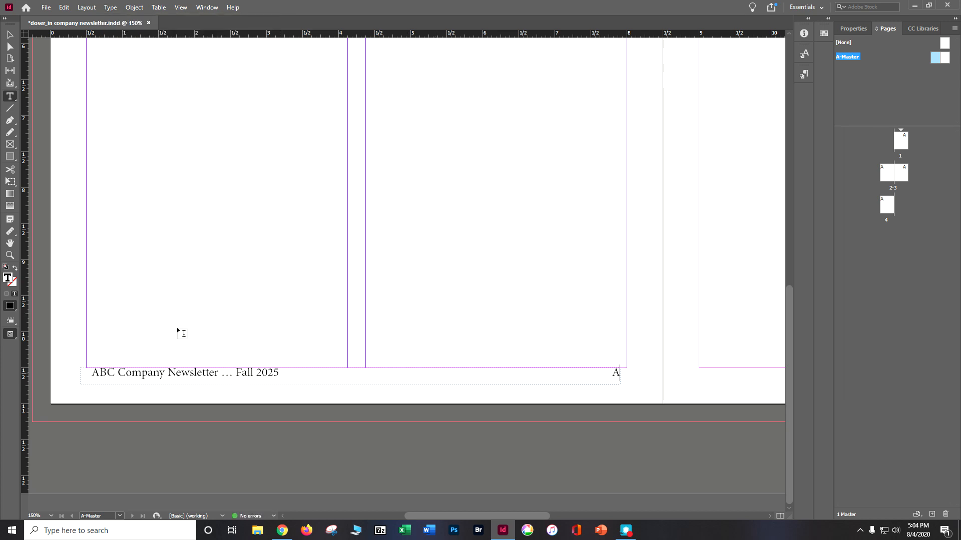
Step: Extend the left footer frame to the page's right margin and delete the spaces in front of "ABC Company Newsletter"
{"action": "left_click", "coordinate": [10, 35]}
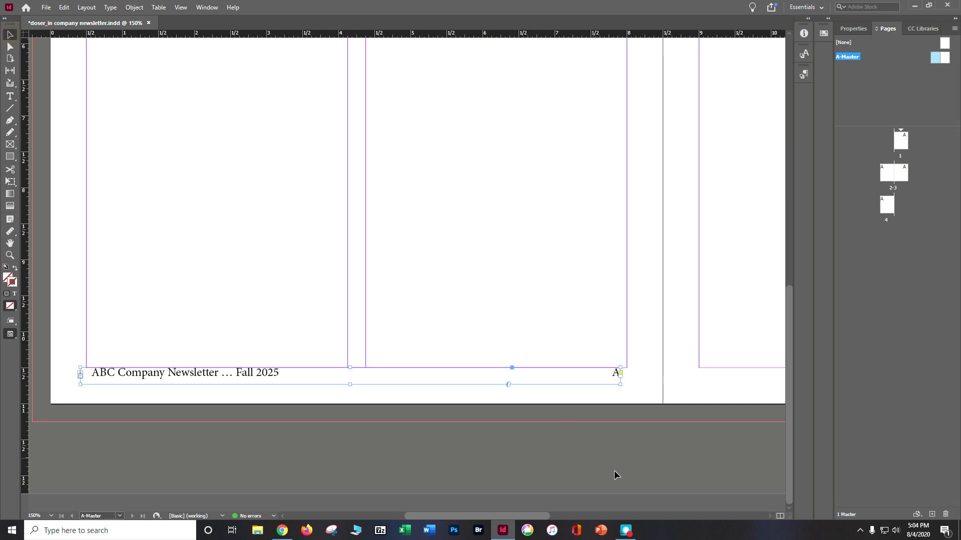
{"action": "mouse_move", "coordinate": [620, 384]}
{"action": "left_mouse_down"}
{"action": "mouse_move", "coordinate": [502, 390]}
{"action": "mouse_move", "coordinate": [695, 382]}
{"action": "mouse_move", "coordinate": [630, 373]}
{"action": "mouse_move", "coordinate": [628, 389]}
{"action": "left_mouse_up"}
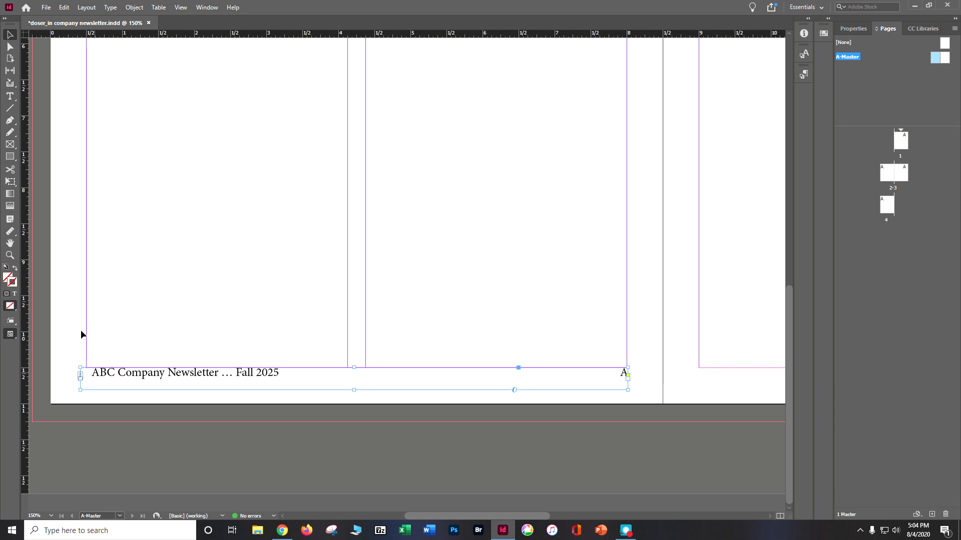
{"action": "left_click", "coordinate": [9, 96]}
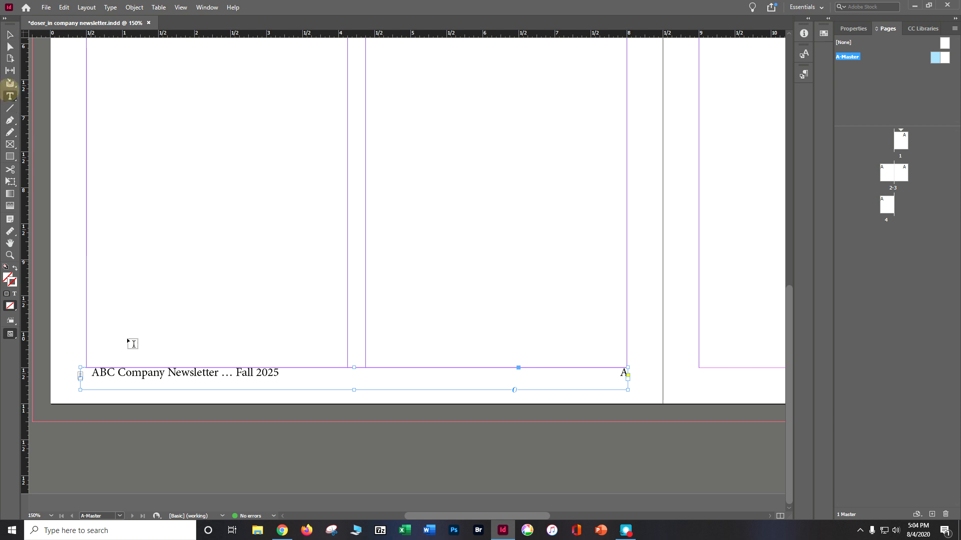
{"action": "left_click", "coordinate": [95, 373]}
{"action": "key", "text": "BackSpace"}
{"action": "key", "text": "BackSpace"}
{"action": "key", "text": "BackSpace"}
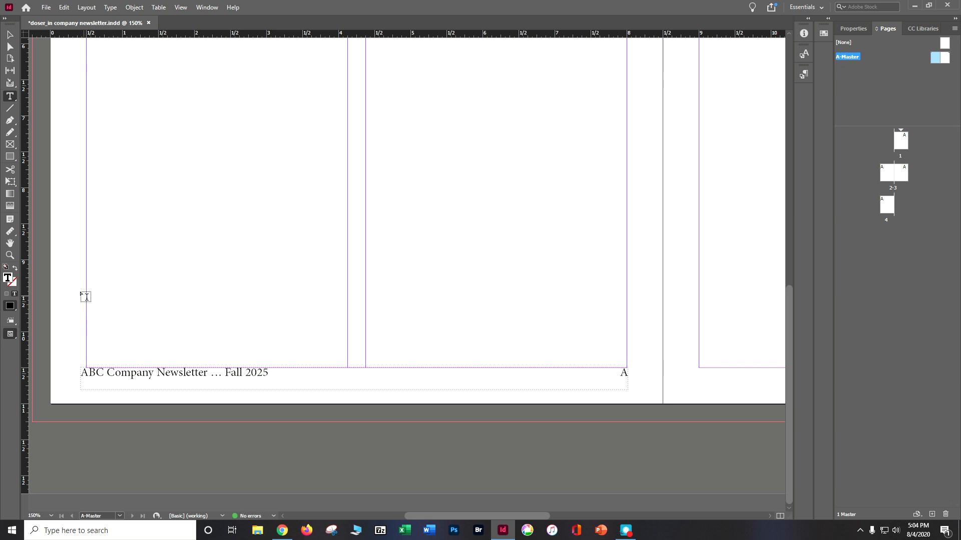
Step: Move the left footer frame slightly down from the bottom margin and align its left edge with the page's left margin
{"action": "left_click", "coordinate": [9, 35]}
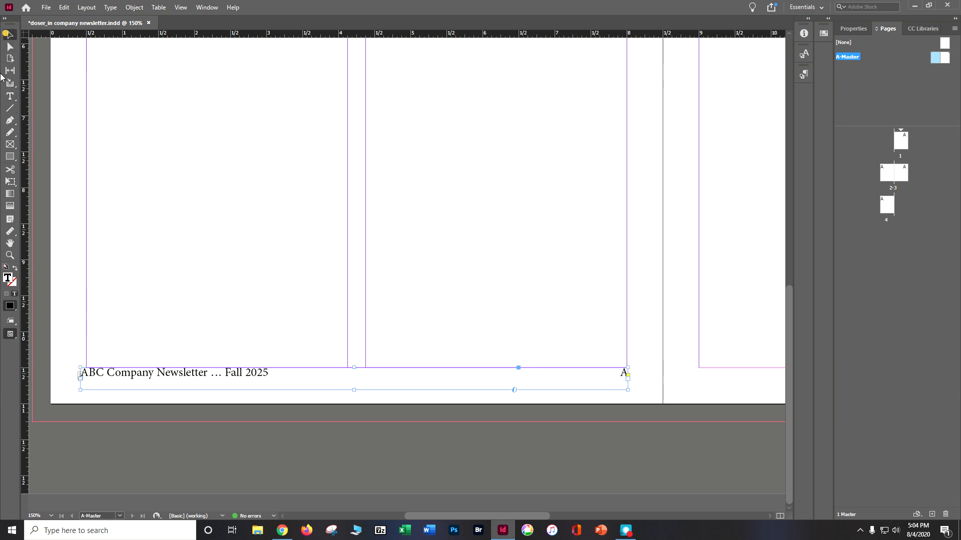
{"action": "left_click_drag", "start_coordinate": [212, 378], "coordinate": [211, 378]}
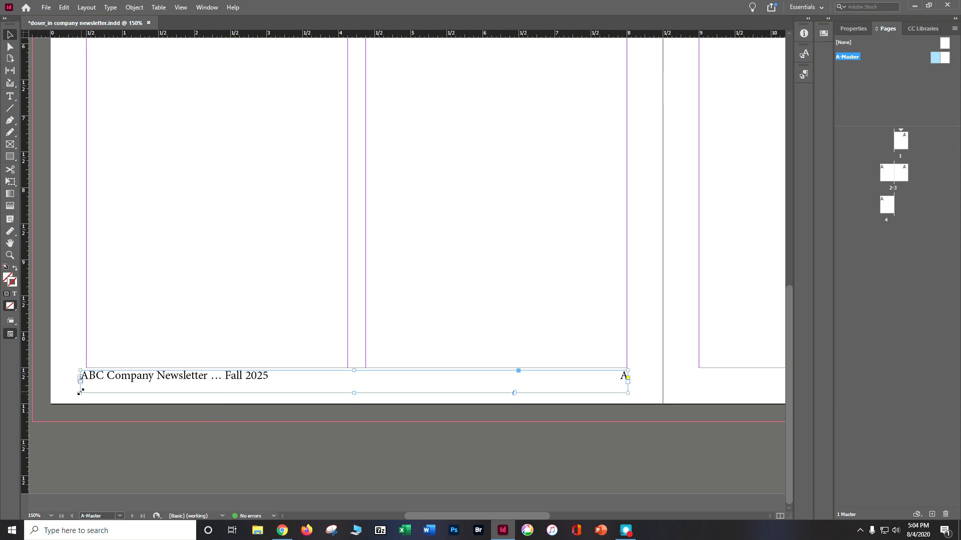
{"action": "mouse_move", "coordinate": [80, 390]}
{"action": "left_mouse_down"}
{"action": "mouse_move", "coordinate": [85, 429]}
{"action": "mouse_move", "coordinate": [86, 391]}
{"action": "left_mouse_up"}
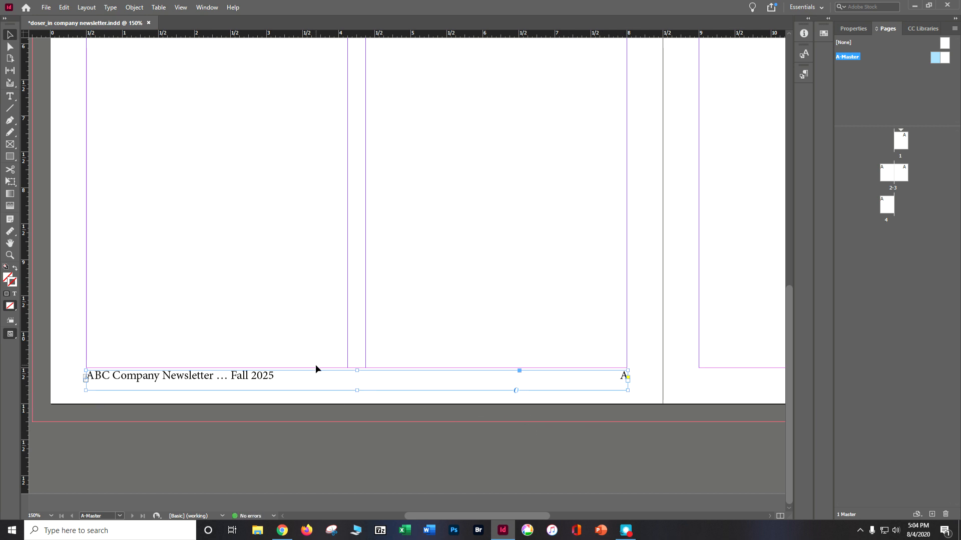
Step: Draw a text frame about 7.5 in wide just below the right master page's bottom margin, spanning from margin to margin
{"action": "left_click_drag", "start_coordinate": [447, 517], "coordinate": [575, 518]}
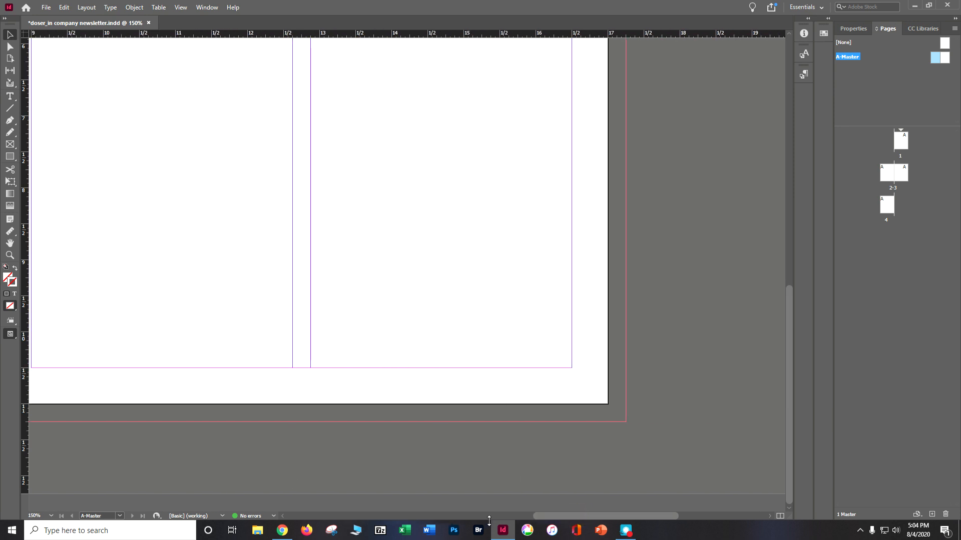
{"action": "left_click_drag", "start_coordinate": [549, 518], "coordinate": [516, 515]}
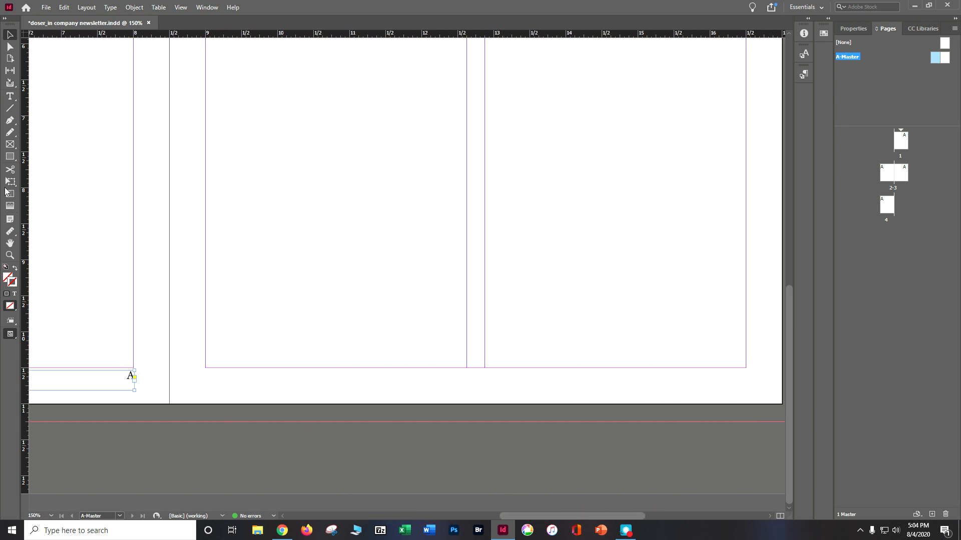
{"action": "left_click", "coordinate": [9, 96]}
{"action": "left_click_drag", "start_coordinate": [205, 371], "coordinate": [749, 392]}
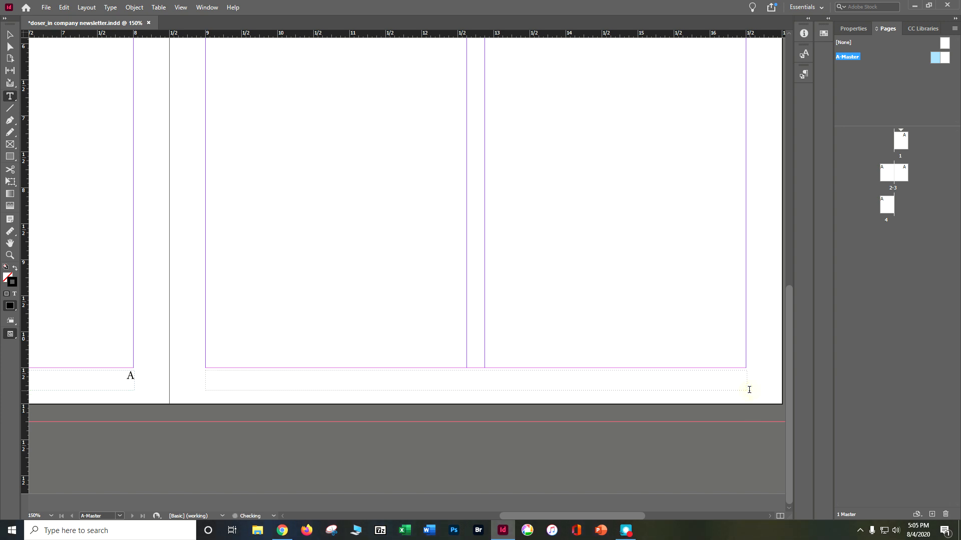
Step: Enter "ABC Company Newsletter" in the right page's footer frame
{"action": "type", "text": "a"}
{"action": "key", "text": "BackSpace"}
{"action": "key", "text": "BackSpace"}
{"action": "type", "text": "ABC Ciom"}
{"action": "key", "text": "BackSpace"}
{"action": "key", "text": "BackSpace"}
{"action": "key", "text": "BackSpace"}
{"action": "type", "text": "ompany News"}
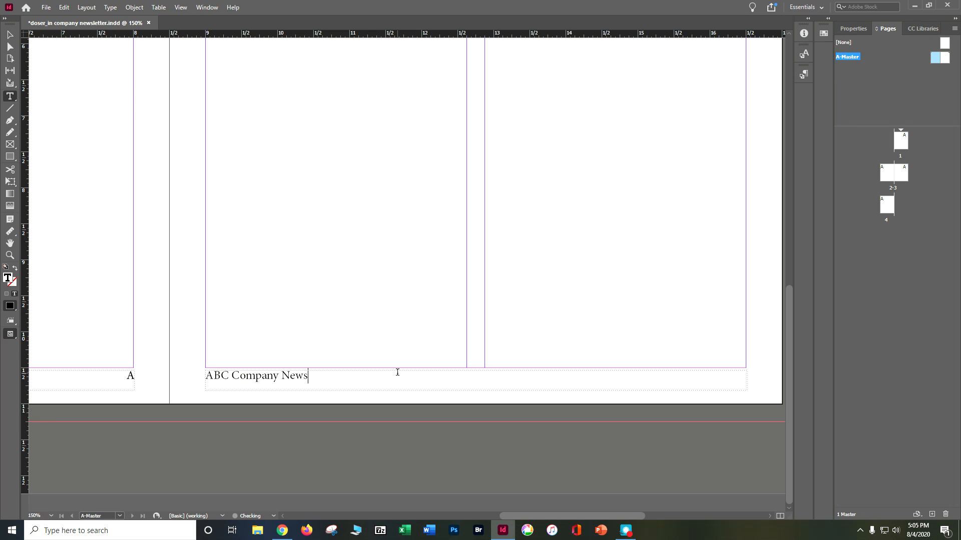
{"action": "type", "text": "letter"}
Step: Insert a Current Page Number marker in front of "ABC Company Newsletter" in the right page's footer
{"action": "left_click", "coordinate": [134, 8]}
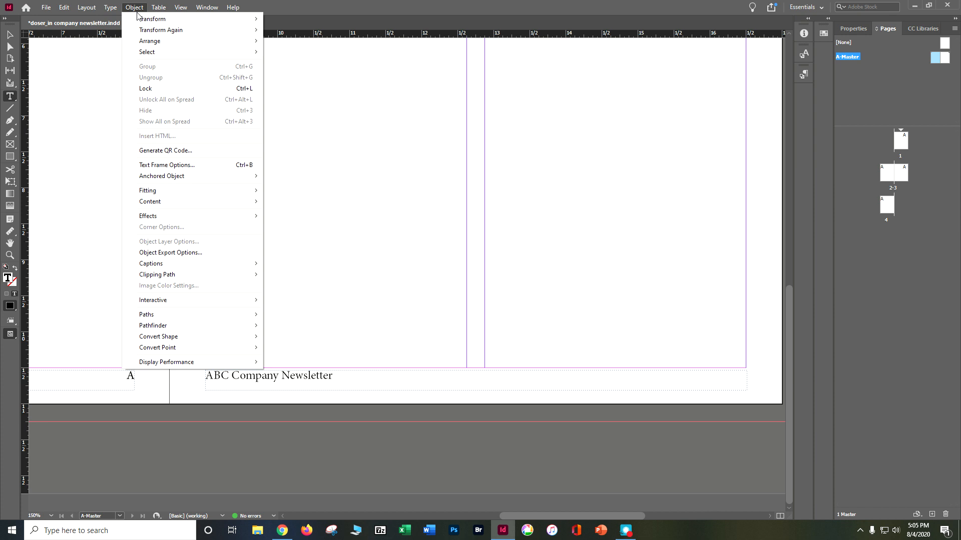
{"action": "left_click", "coordinate": [209, 376]}
{"action": "left_click", "coordinate": [218, 376]}
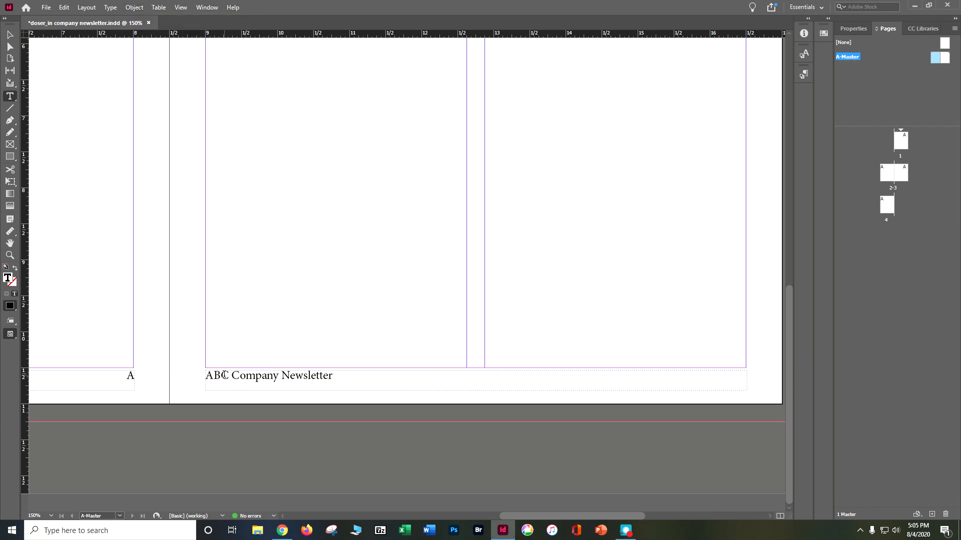
{"action": "left_click", "coordinate": [110, 7]}
{"action": "mouse_move", "coordinate": [175, 304]}
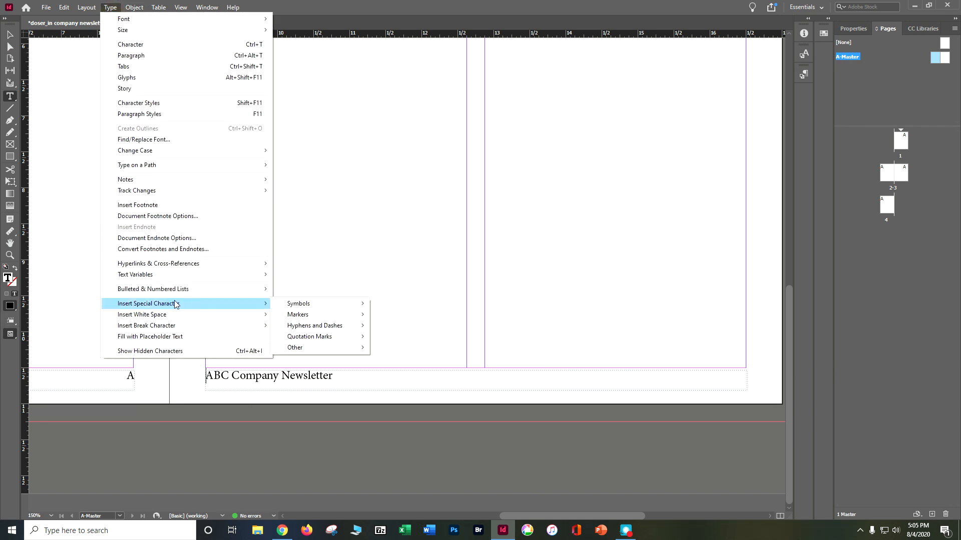
{"action": "mouse_move", "coordinate": [350, 315]}
{"action": "left_click", "coordinate": [393, 314]}
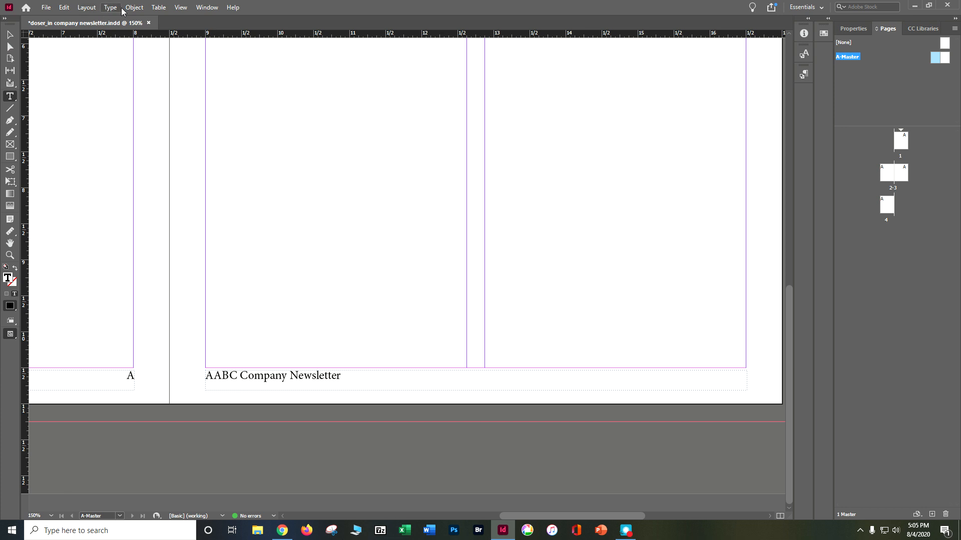
Step: Insert a Right Indent Tab between the page number marker and the newsletter title in the right page's footer
{"action": "left_click", "coordinate": [111, 8]}
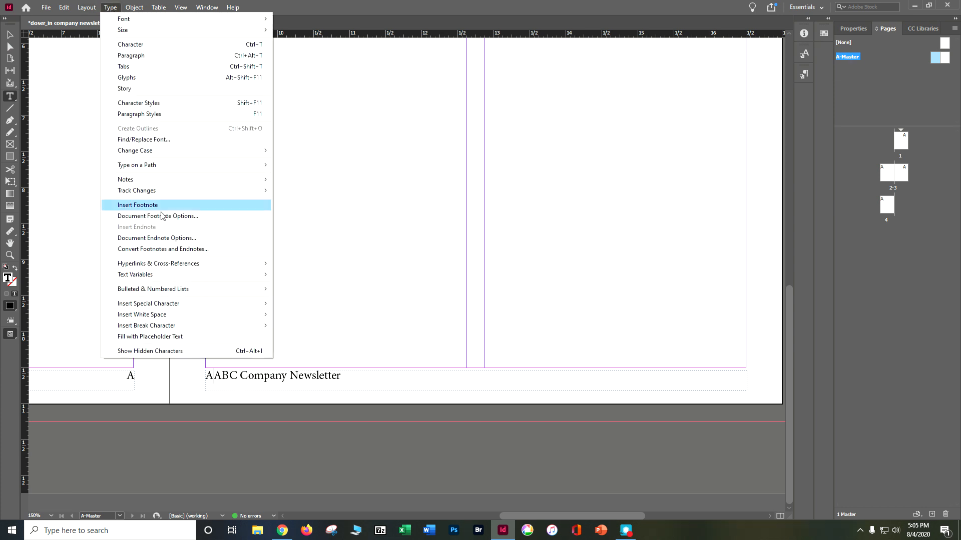
{"action": "mouse_move", "coordinate": [176, 306]}
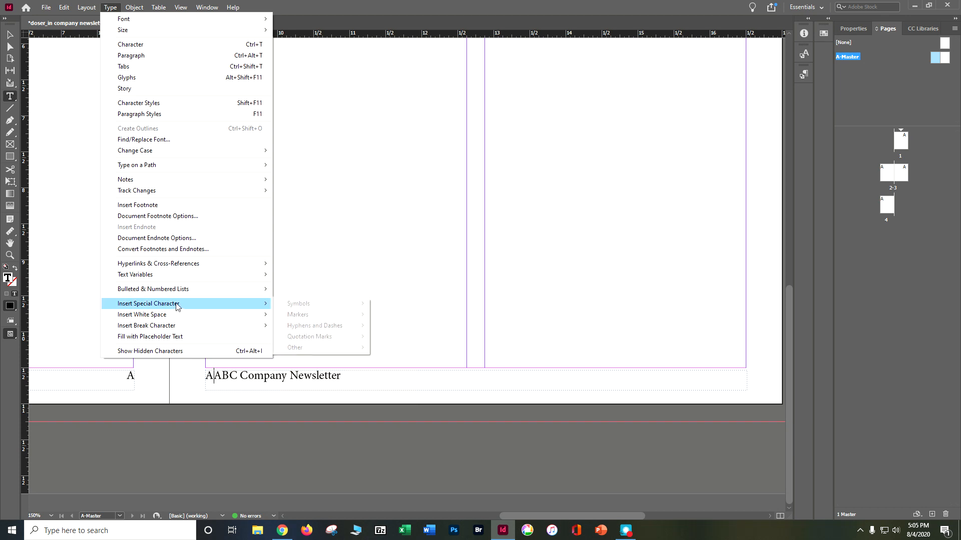
{"action": "mouse_move", "coordinate": [317, 348]}
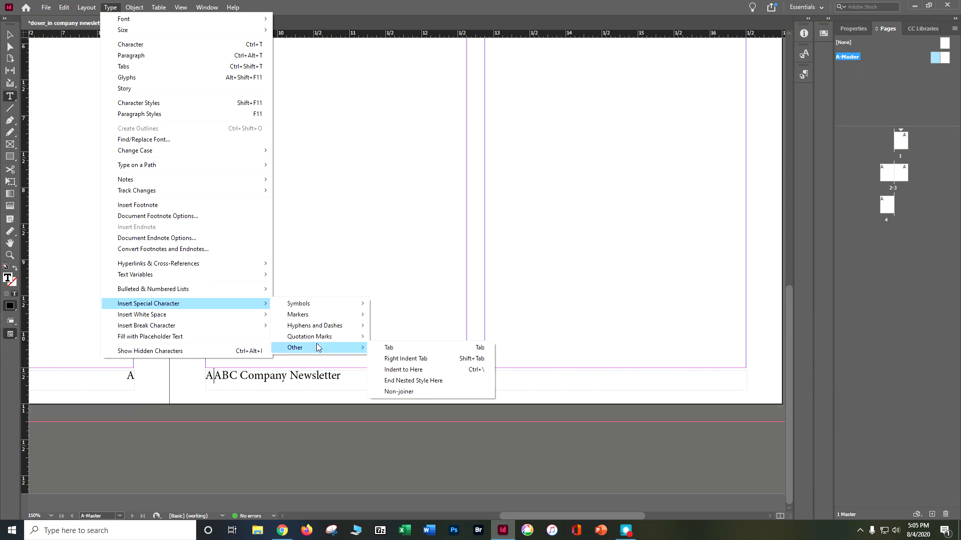
{"action": "left_click", "coordinate": [418, 358]}
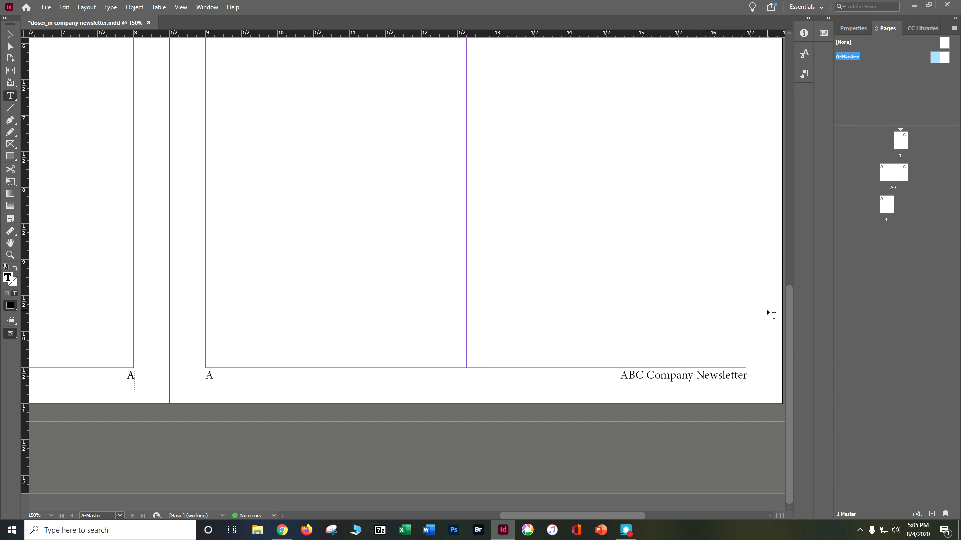
Step: Insert an ellipsis symbol after "ABC Company Newsletter" in the right page's footer
{"action": "left_click", "coordinate": [111, 9]}
{"action": "mouse_move", "coordinate": [168, 303]}
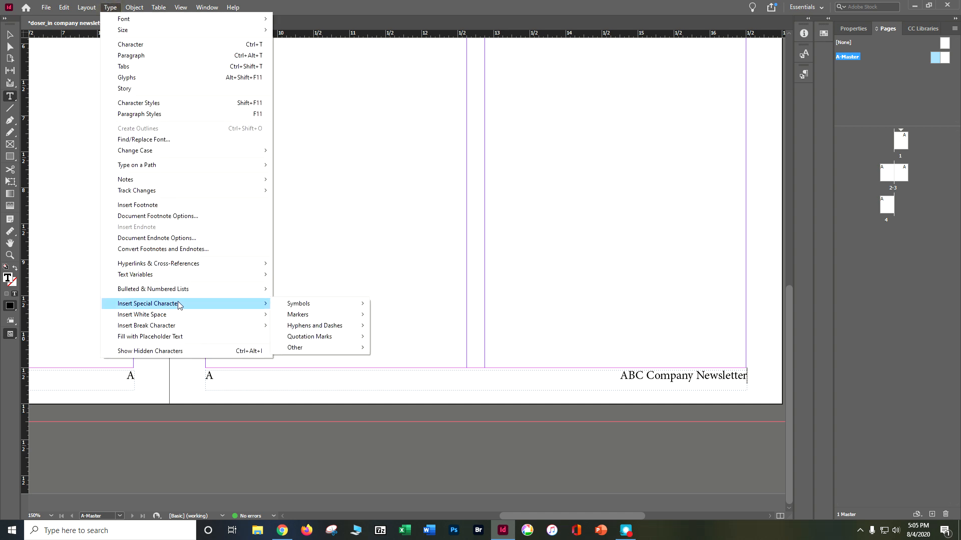
{"action": "mouse_move", "coordinate": [300, 306]}
{"action": "left_click", "coordinate": [403, 325]}
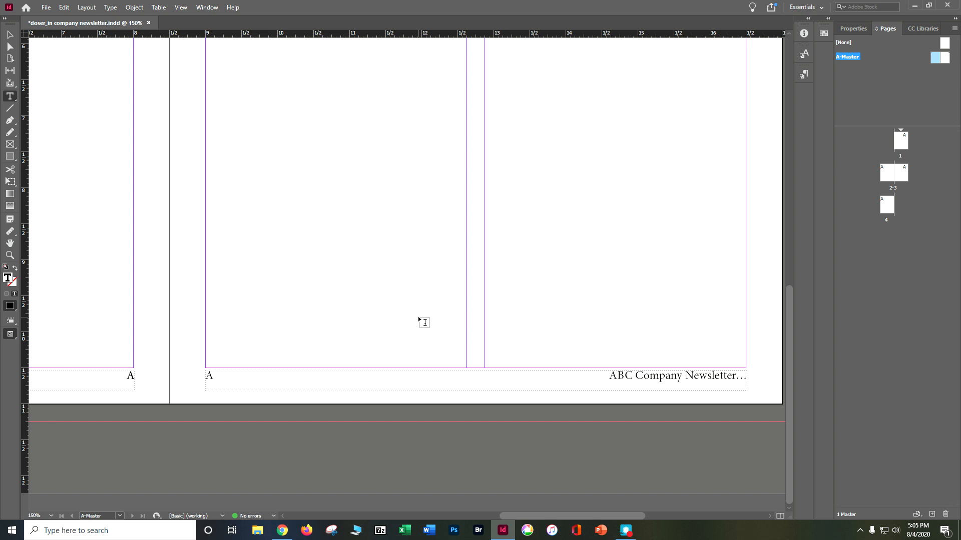
Step: Add "Fall 2025" after the ellipsis in the right master page's footer and view the footer on page 4
{"action": "type", "text": "…"}
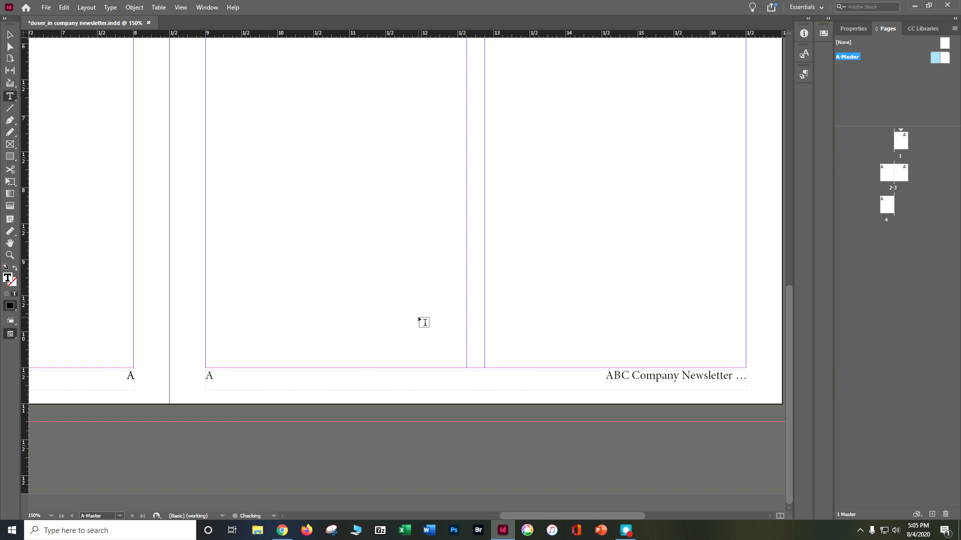
{"action": "type", "text": " Fall 2025"}
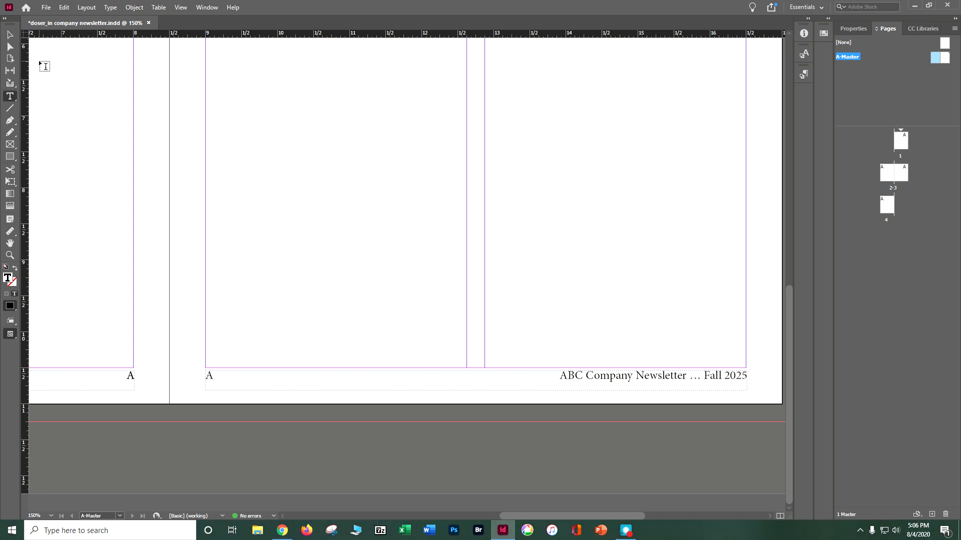
{"action": "double_click", "coordinate": [887, 209]}
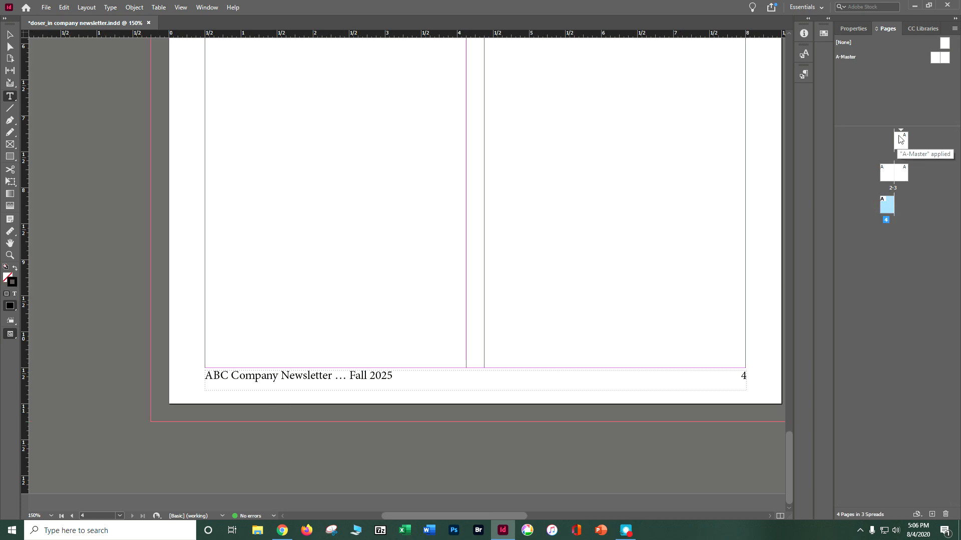
Step: Set the text "ABC Company Newsletter … Fall 2025" in A-Master's left page footer to the Monad font
{"action": "left_click", "coordinate": [939, 58]}
{"action": "double_click", "coordinate": [938, 58]}
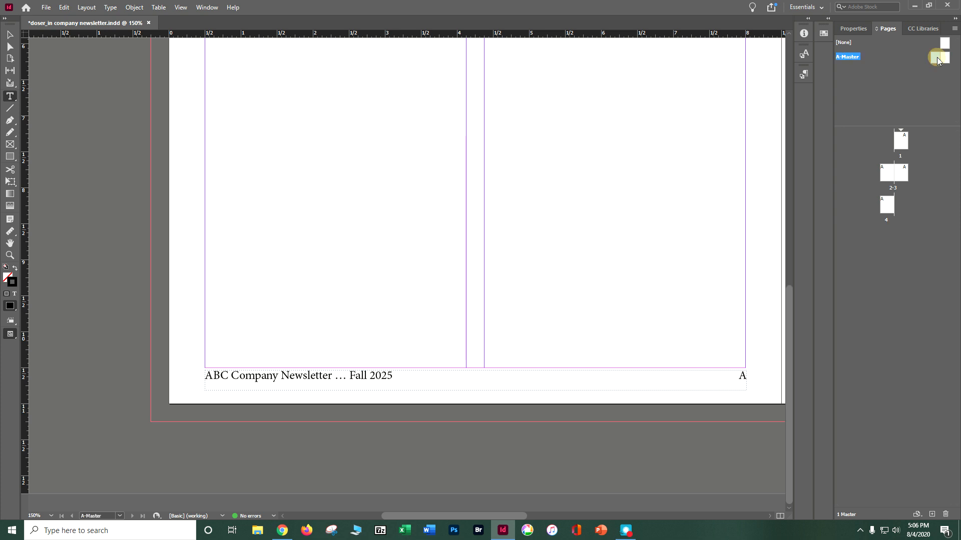
{"action": "left_click_drag", "start_coordinate": [401, 375], "coordinate": [256, 364]}
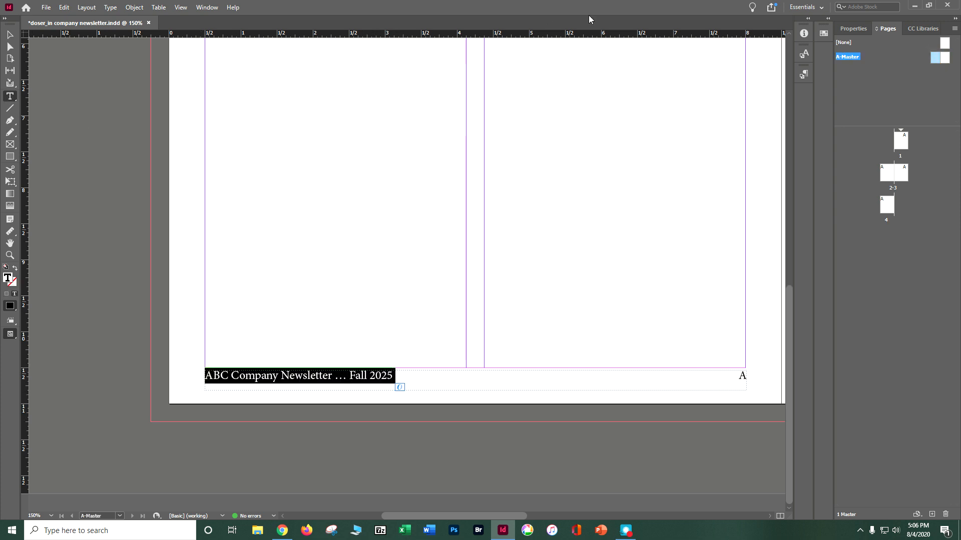
{"action": "left_click", "coordinate": [852, 29]}
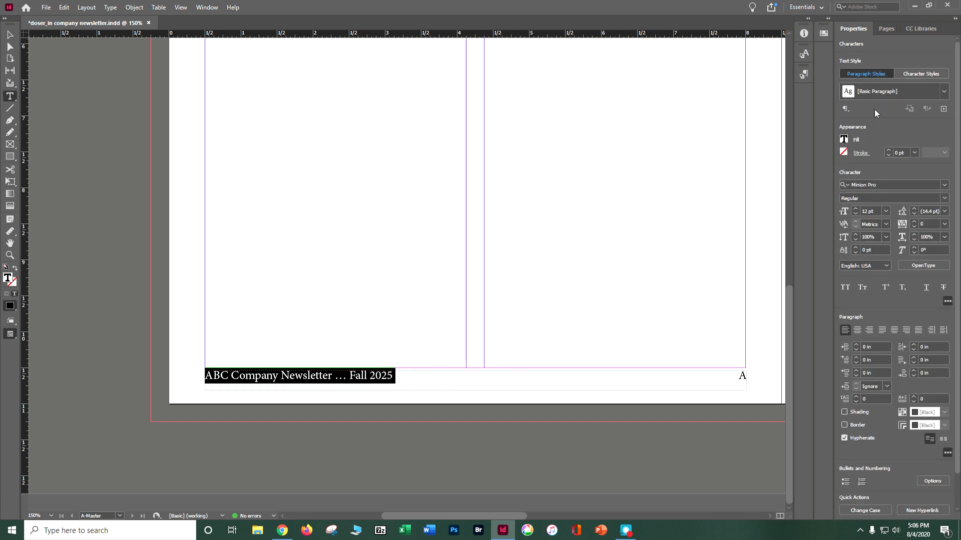
{"action": "left_click", "coordinate": [944, 187]}
{"action": "left_click", "coordinate": [944, 186]}
{"action": "left_click", "coordinate": [944, 187]}
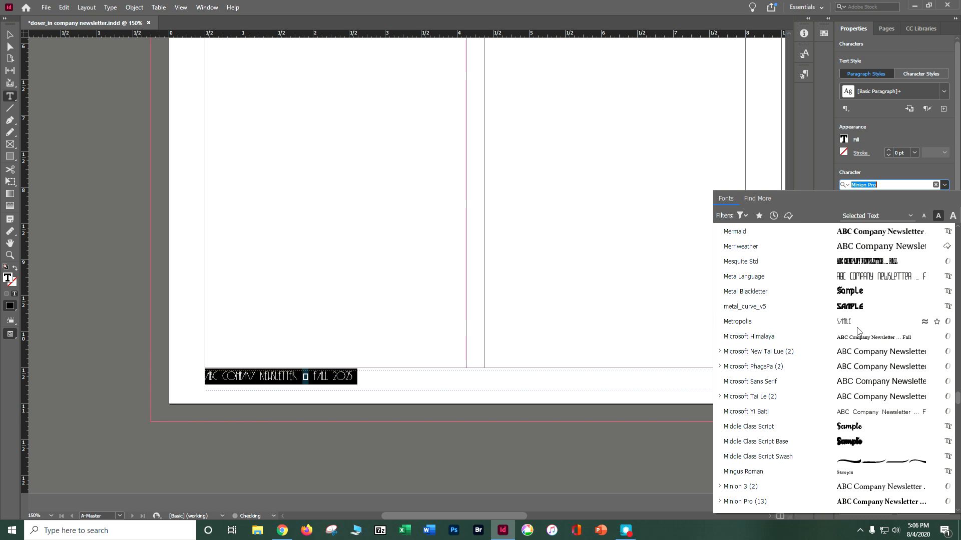
{"action": "scroll", "coordinate": [853, 345], "scroll_direction": "down", "scroll_amount": 5}
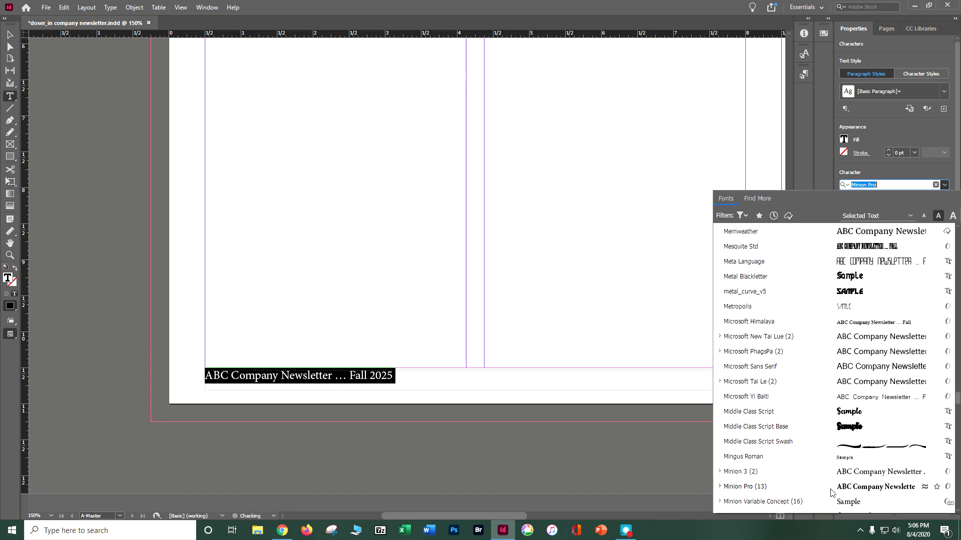
{"action": "scroll", "coordinate": [829, 452], "scroll_direction": "down", "scroll_amount": 4}
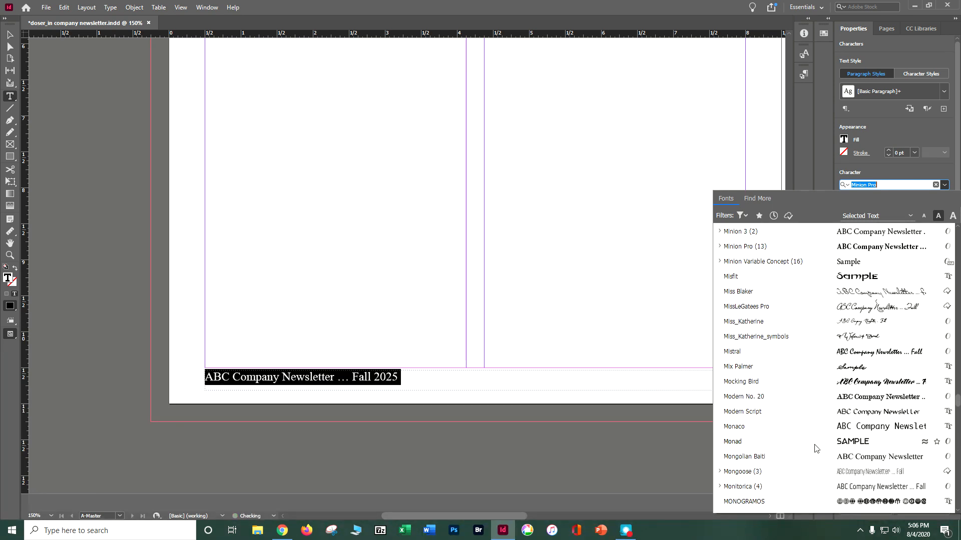
{"action": "left_click", "coordinate": [815, 445]}
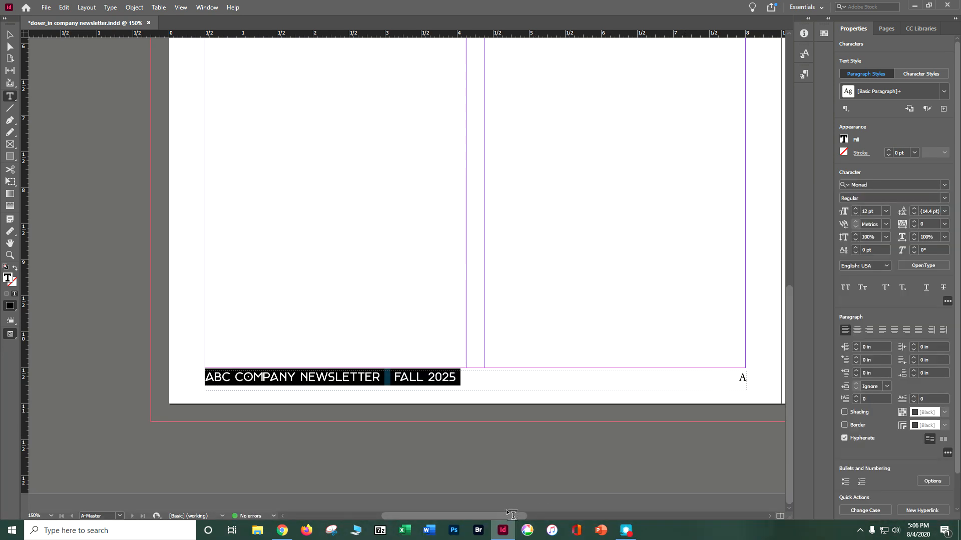
Step: Apply the Monad font to the left page's footer line from the title up to the page number marker
{"action": "left_click", "coordinate": [742, 377]}
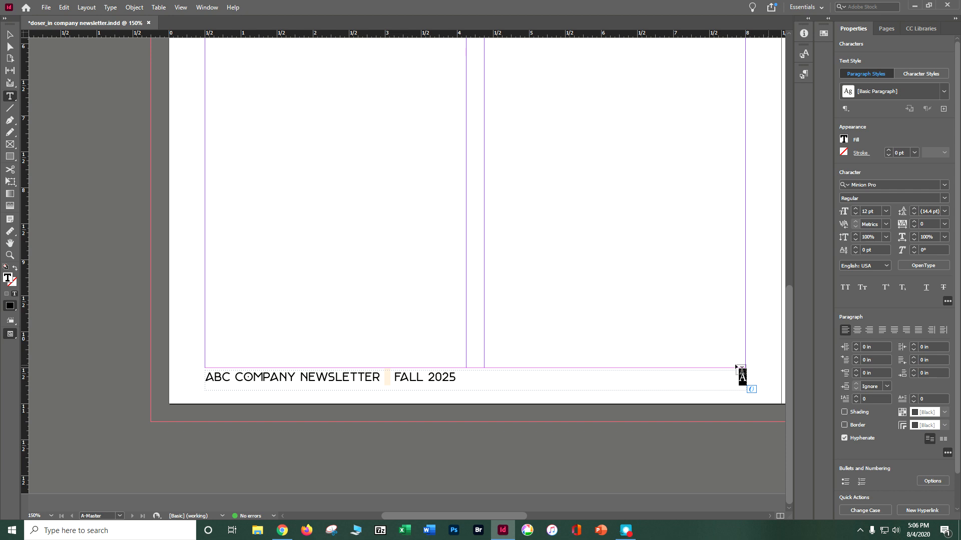
{"action": "left_click_drag", "start_coordinate": [427, 379], "coordinate": [434, 379]}
{"action": "double_click", "coordinate": [434, 379]}
{"action": "double_click", "coordinate": [433, 379]}
{"action": "left_click", "coordinate": [410, 377]}
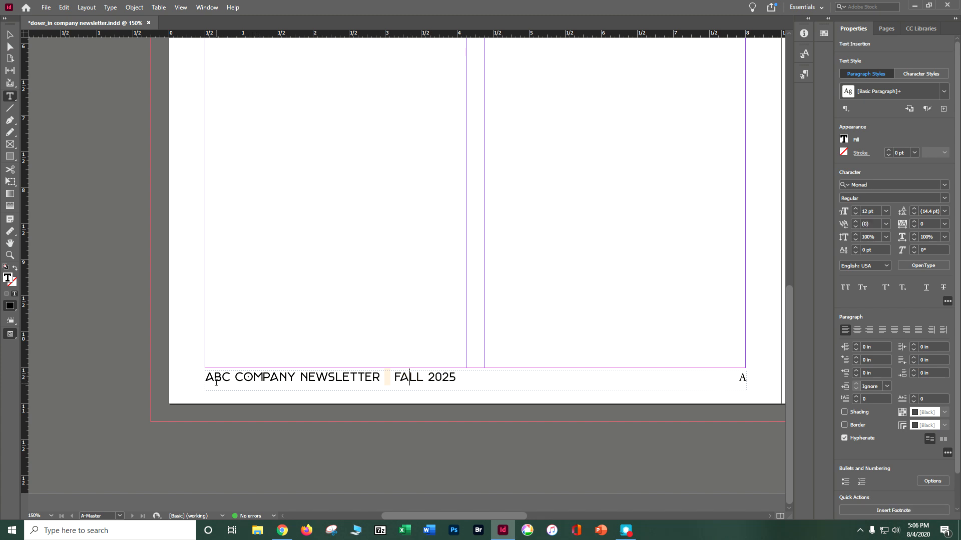
{"action": "left_click_drag", "start_coordinate": [206, 378], "coordinate": [741, 380]}
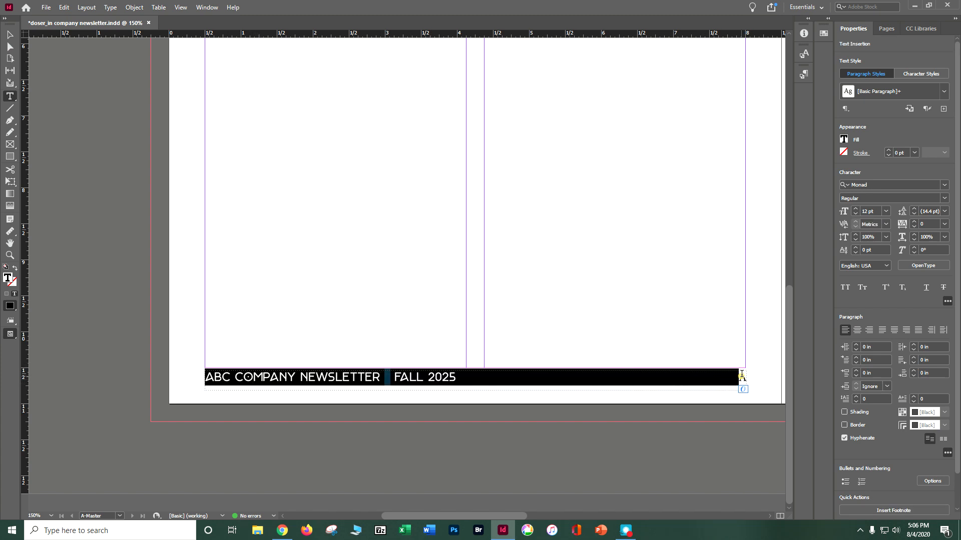
{"action": "left_click", "coordinate": [944, 185]}
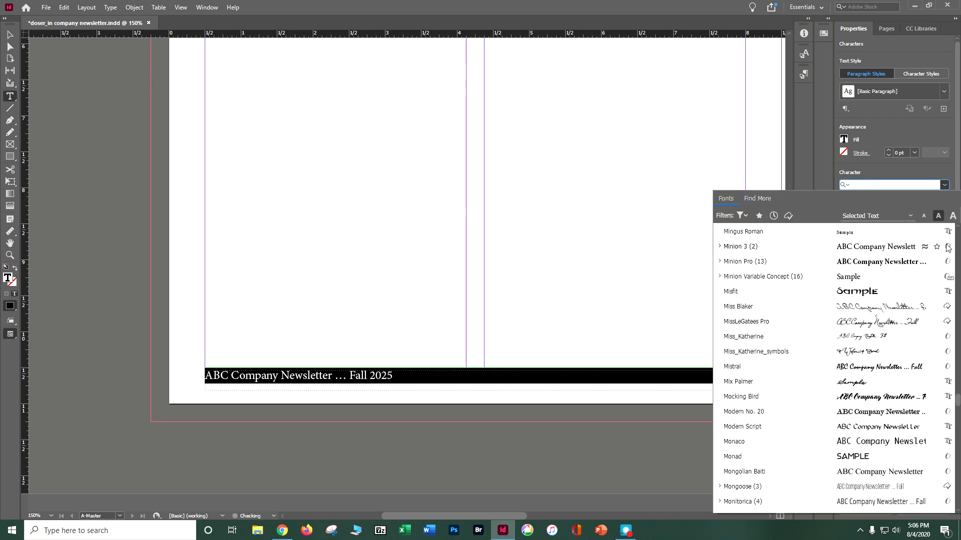
{"action": "left_click_drag", "start_coordinate": [957, 400], "coordinate": [957, 234]}
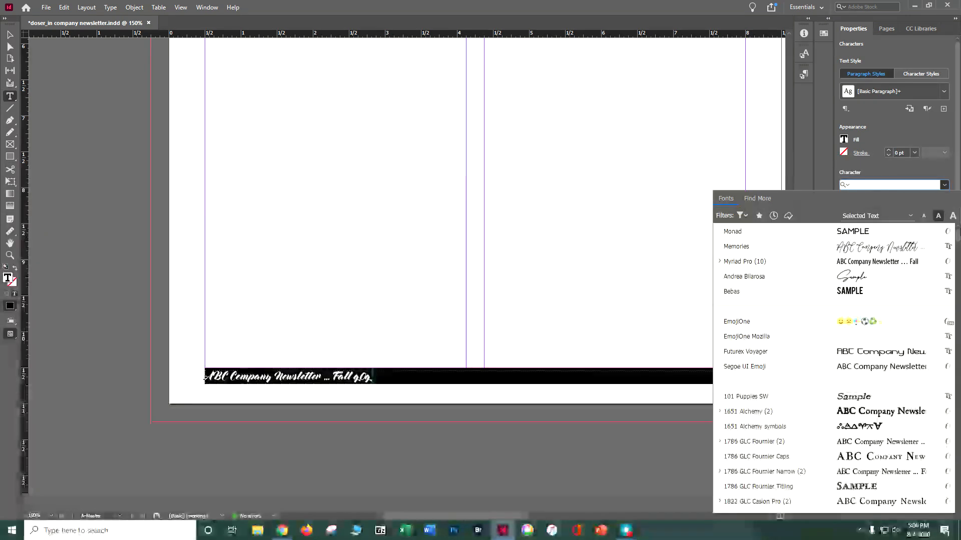
{"action": "left_click", "coordinate": [883, 233]}
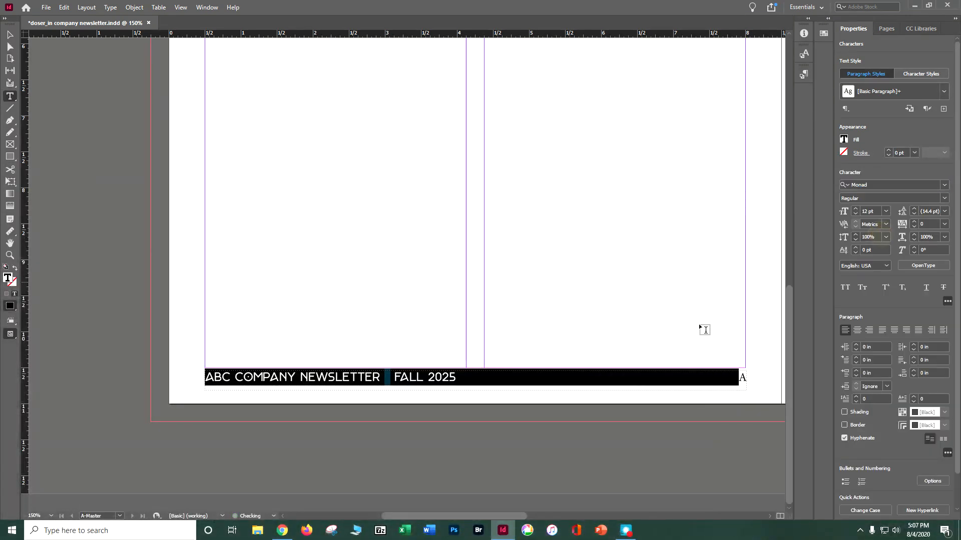
Step: Set the page number marker in the left page's footer to the Monad font
{"action": "left_click", "coordinate": [736, 377]}
{"action": "left_click_drag", "start_coordinate": [735, 377], "coordinate": [746, 378]}
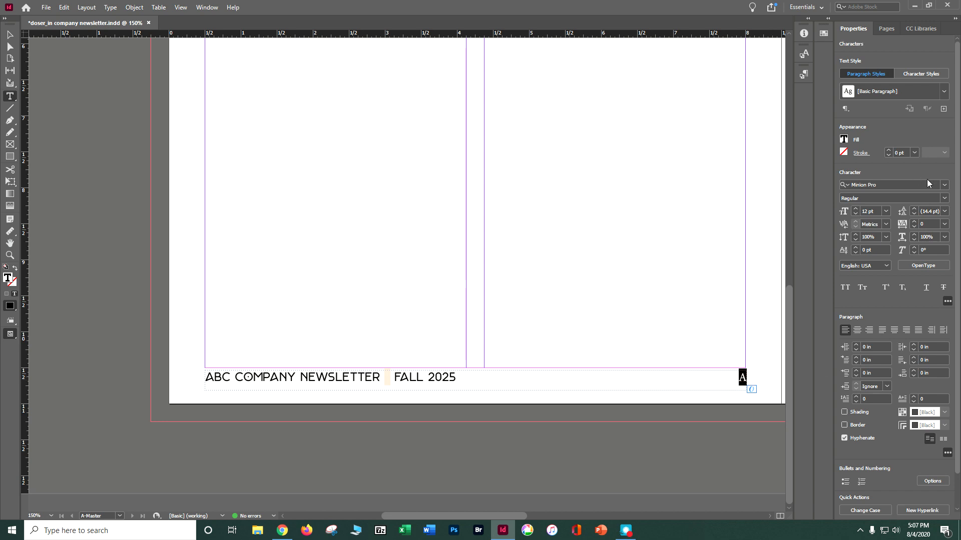
{"action": "left_click", "coordinate": [944, 185]}
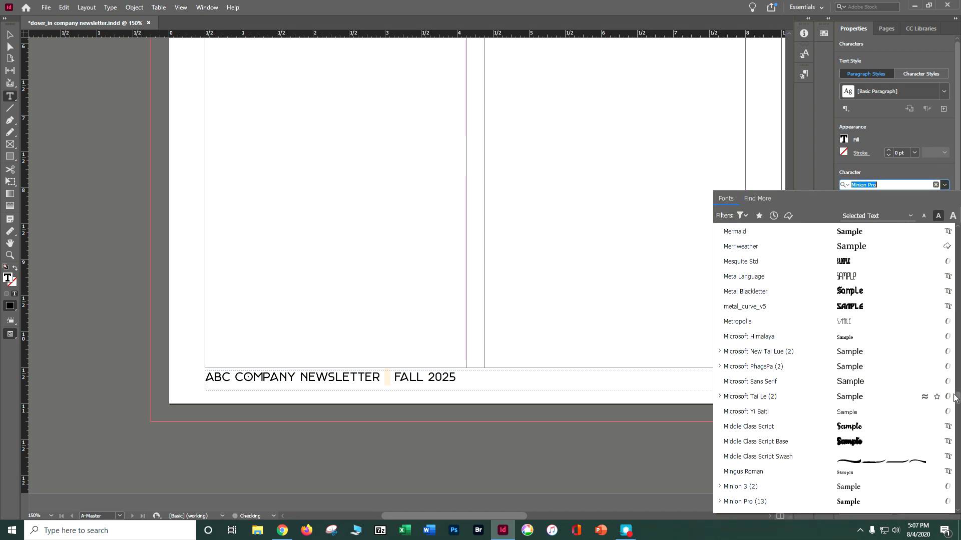
{"action": "left_click_drag", "start_coordinate": [957, 401], "coordinate": [958, 214]}
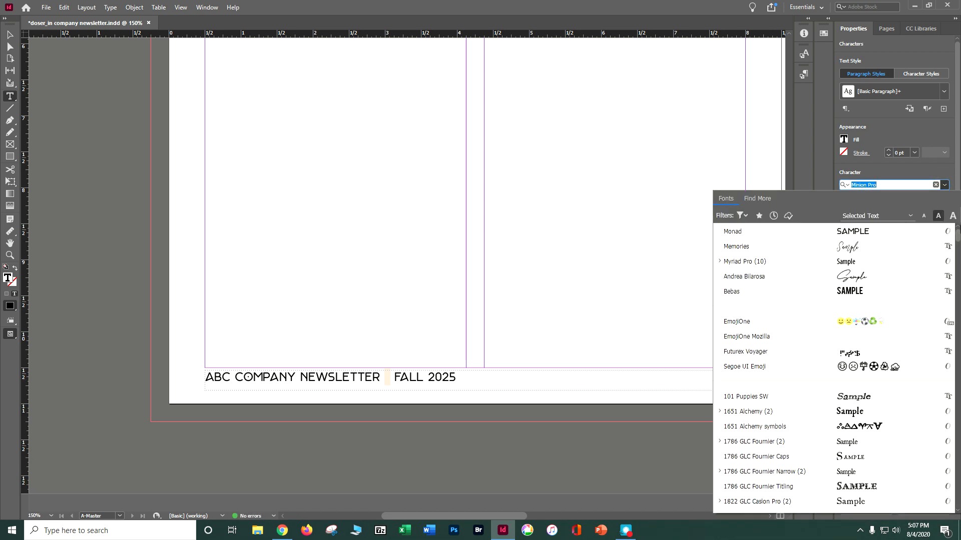
{"action": "left_click", "coordinate": [851, 234]}
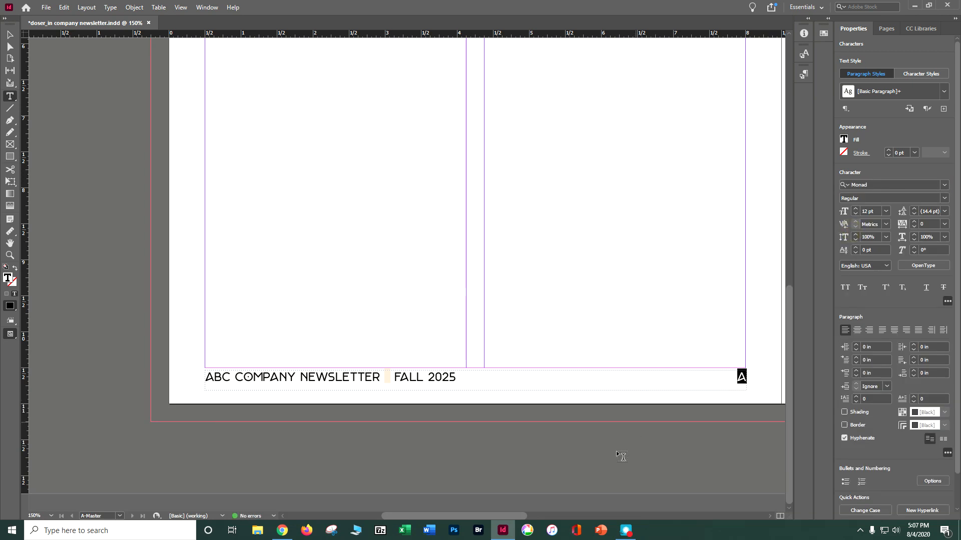
Step: Set the entire footer line on A-Master's right page to the Beloved Sans font
{"action": "left_click_drag", "start_coordinate": [526, 518], "coordinate": [653, 517]}
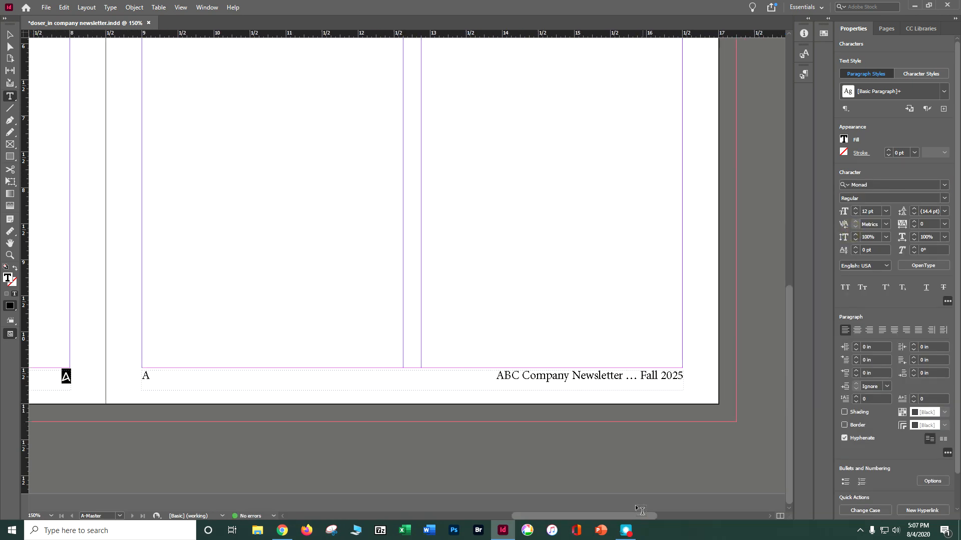
{"action": "left_click_drag", "start_coordinate": [143, 375], "coordinate": [681, 374]}
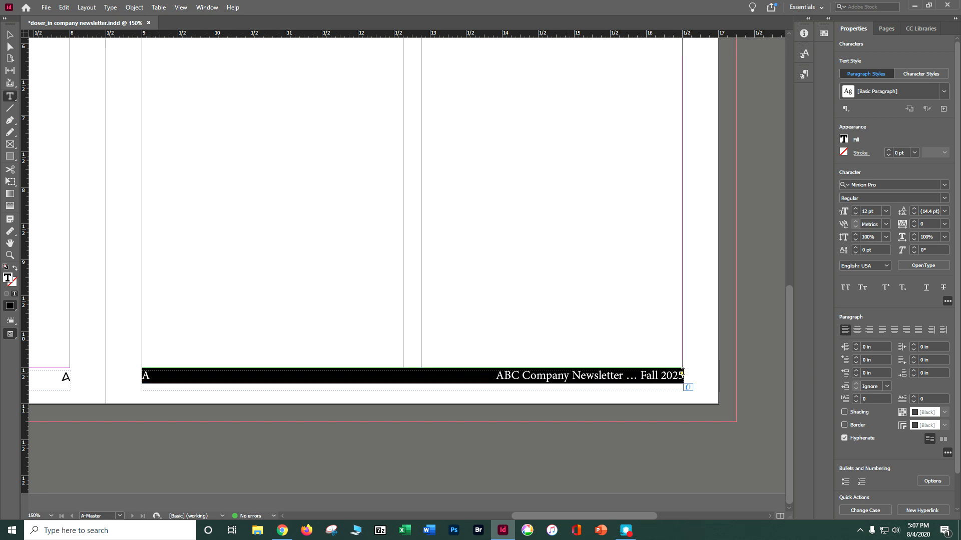
{"action": "left_click", "coordinate": [937, 188]}
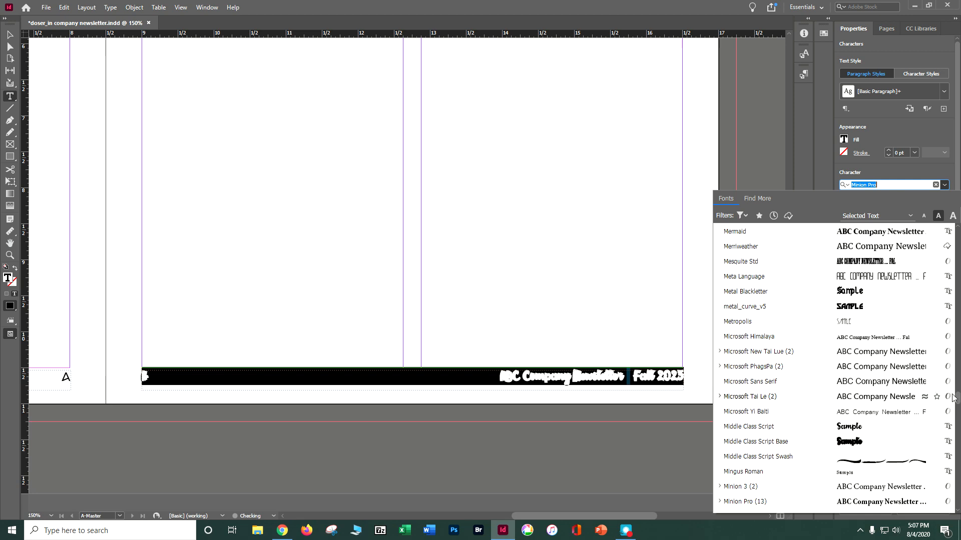
{"action": "left_click_drag", "start_coordinate": [959, 400], "coordinate": [953, 292]}
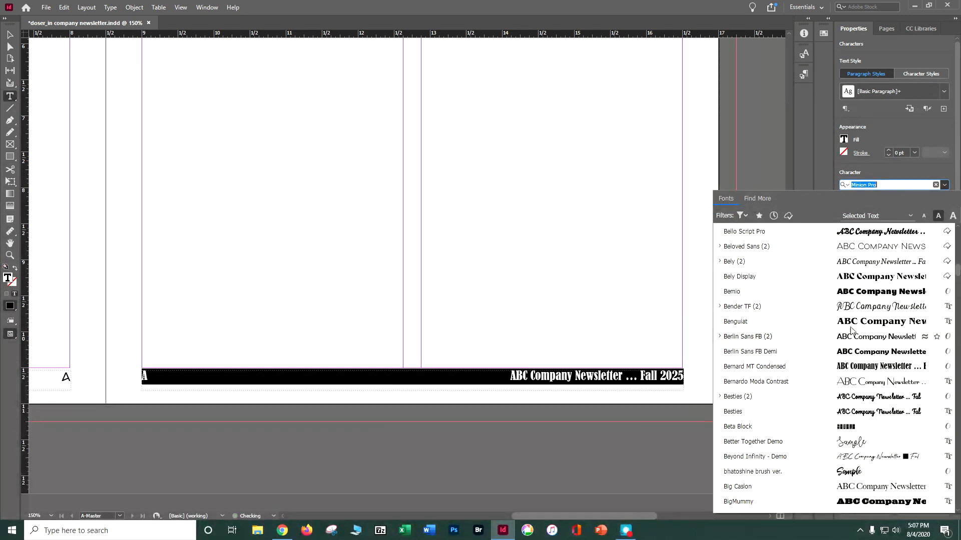
{"action": "left_click", "coordinate": [880, 249]}
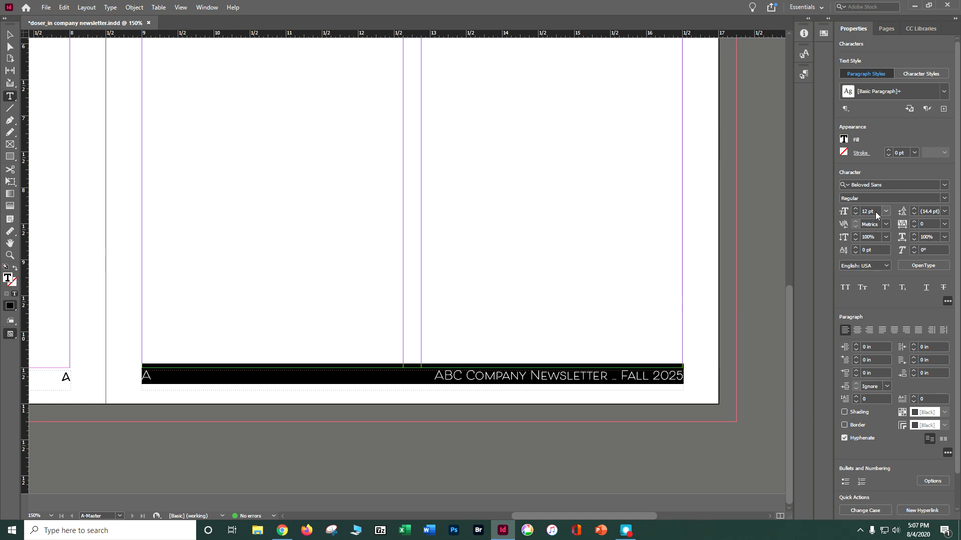
Step: Fill the right page's footer text with the yellow swatch C=0 M=0 Y=100 K=0
{"action": "left_click", "coordinate": [844, 142]}
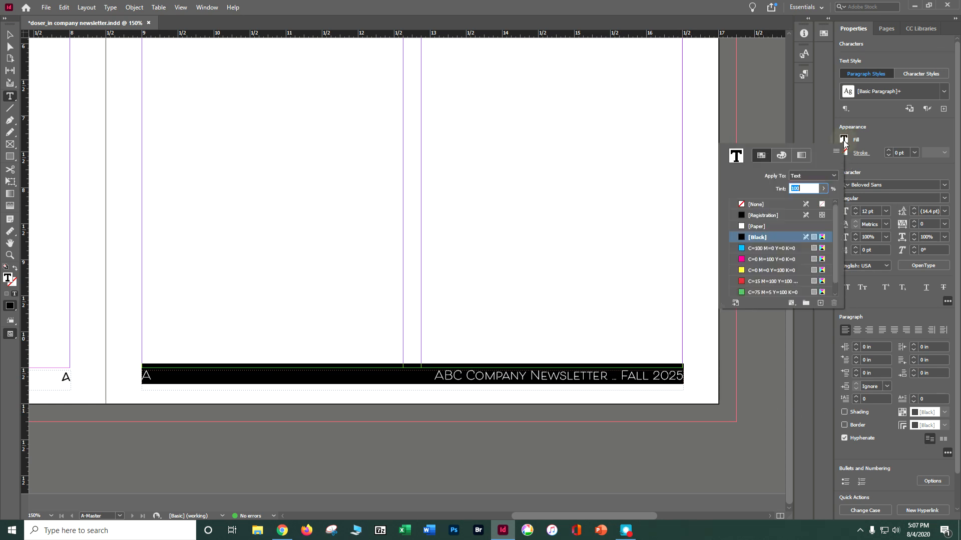
{"action": "left_click", "coordinate": [767, 271]}
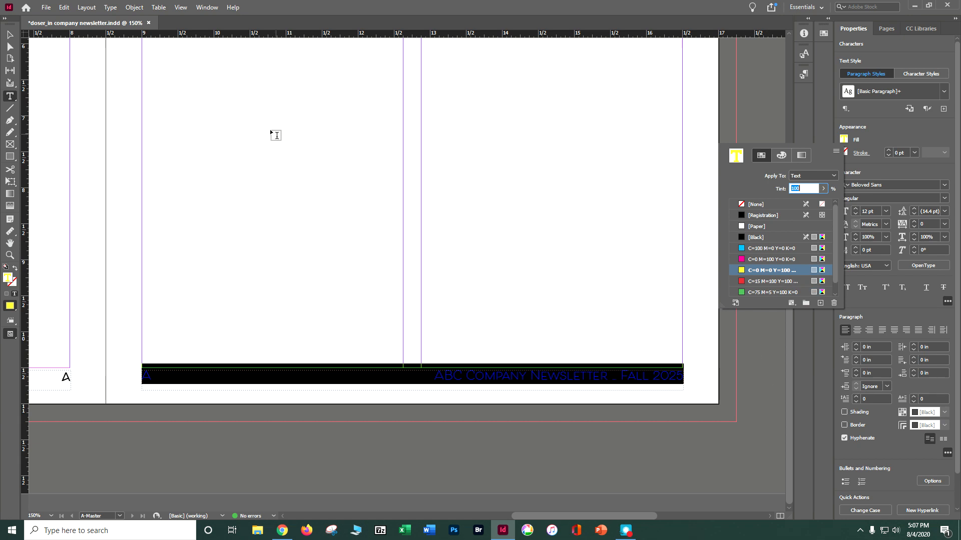
{"action": "left_click", "coordinate": [13, 33]}
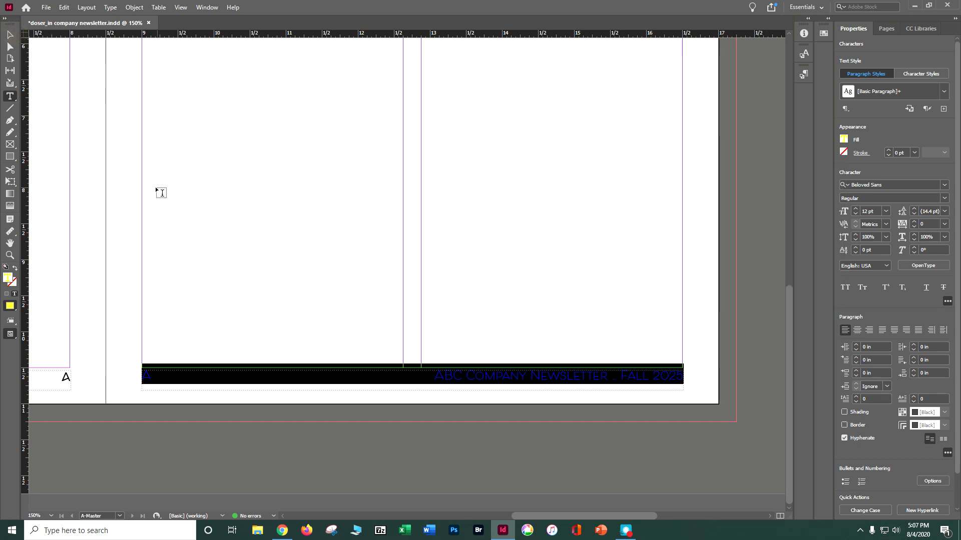
Step: Check the footers on pages 3 and 2 and save the newsletter document
{"action": "left_click", "coordinate": [881, 29]}
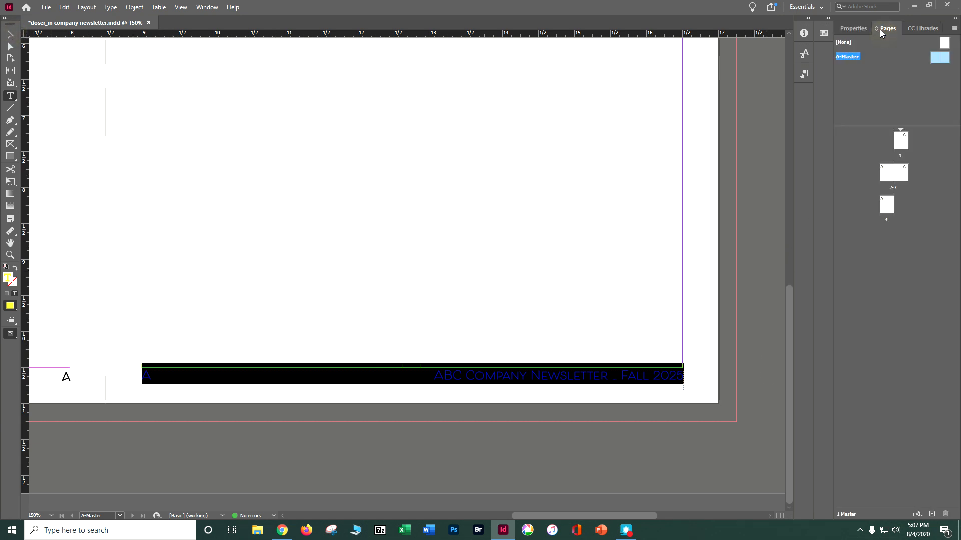
{"action": "left_click", "coordinate": [904, 178]}
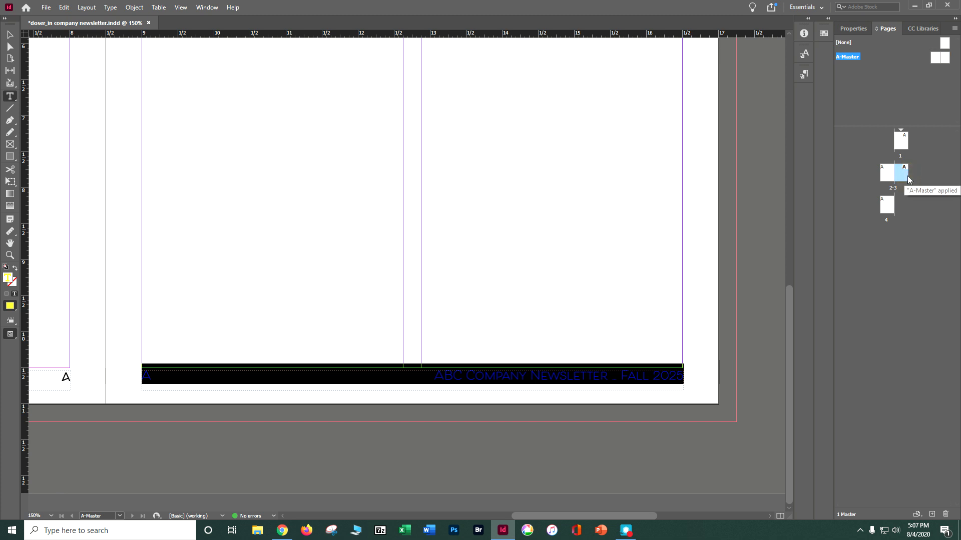
{"action": "double_click", "coordinate": [902, 176]}
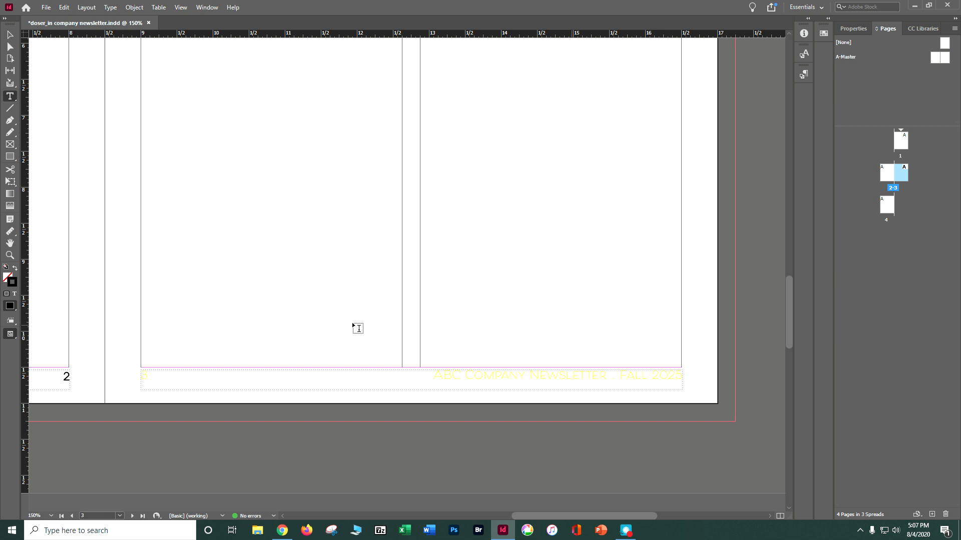
{"action": "left_click_drag", "start_coordinate": [522, 518], "coordinate": [416, 496]}
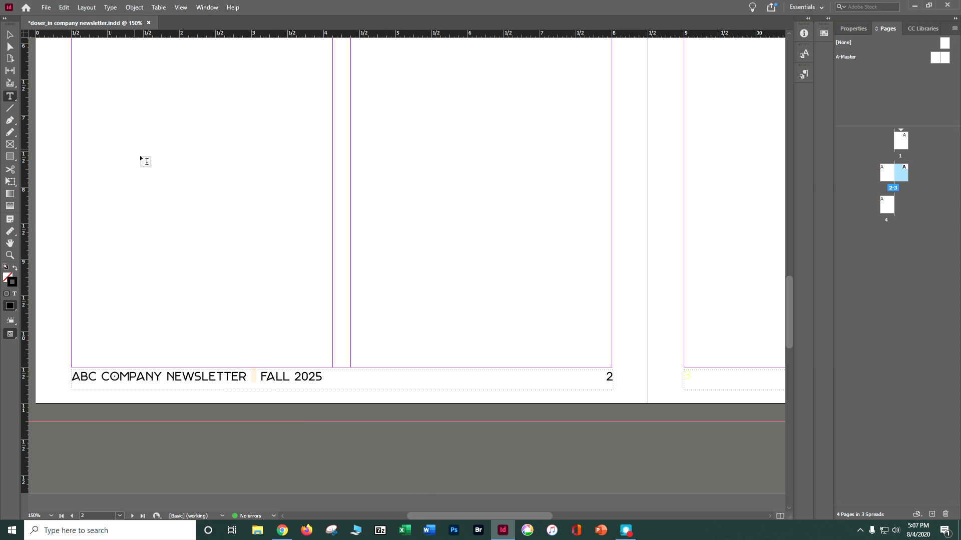
{"action": "key", "text": "ctrl+s"}
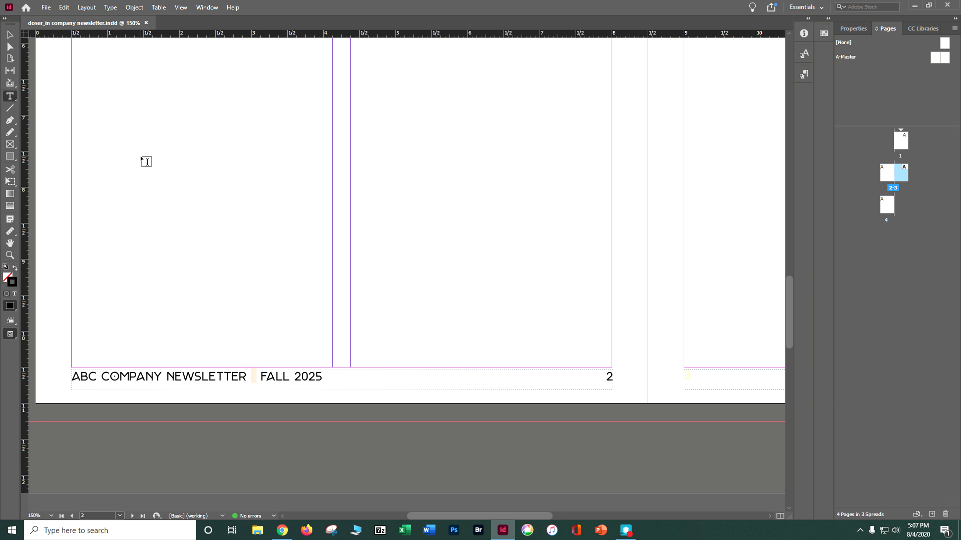
Step: Add a text frame about 7.5 by 0.8 in below page 1's dotted line, reading "ABC Company Welcomes New Employees"
{"action": "double_click", "coordinate": [901, 141]}
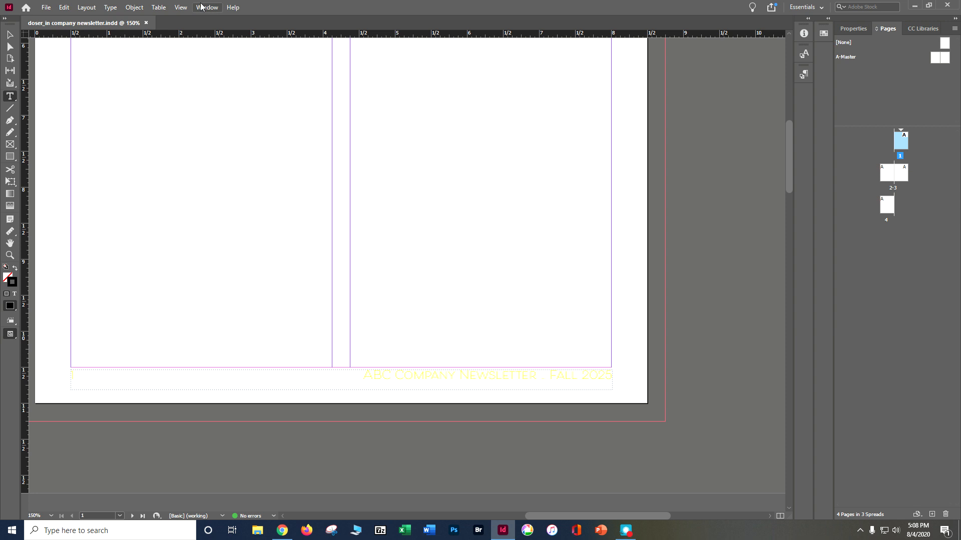
{"action": "left_click", "coordinate": [180, 8]}
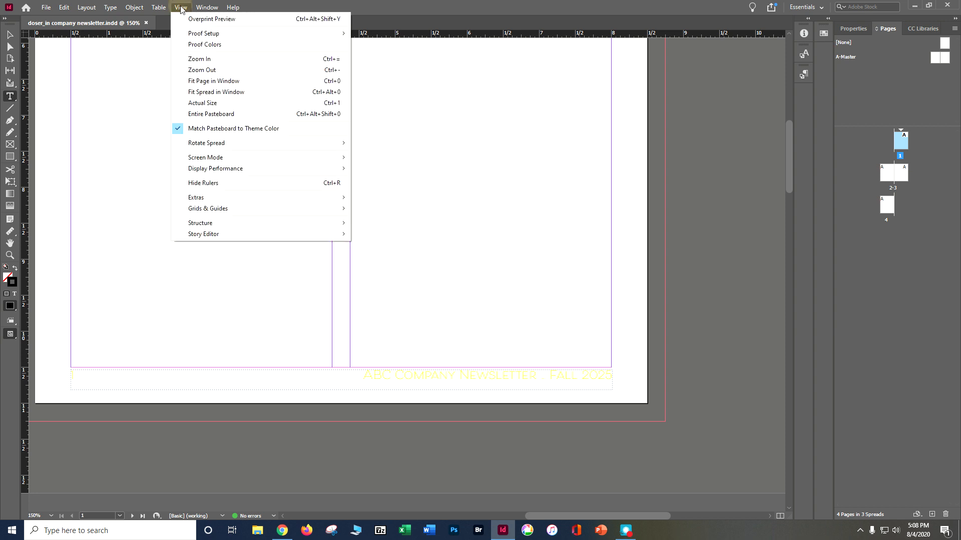
{"action": "left_click", "coordinate": [203, 83]}
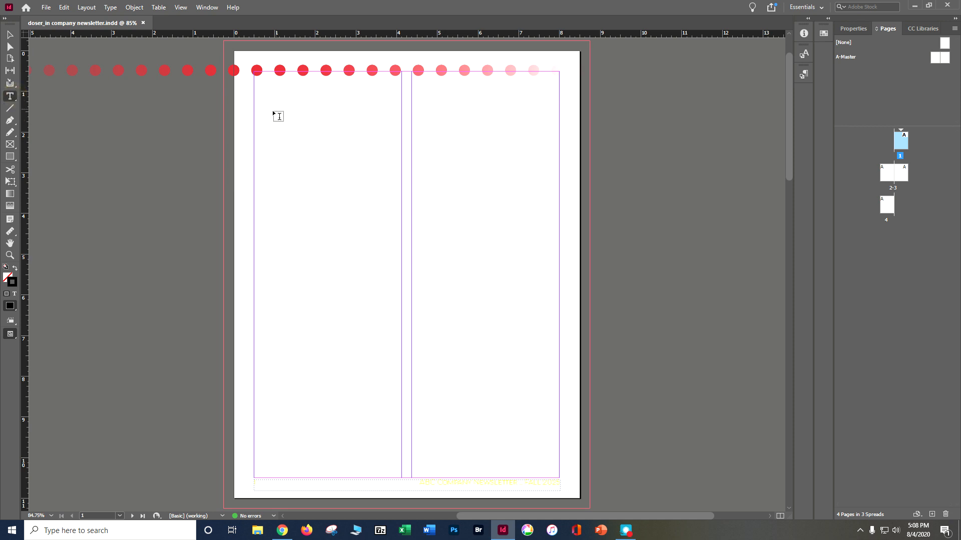
{"action": "left_click_drag", "start_coordinate": [254, 92], "coordinate": [558, 125]}
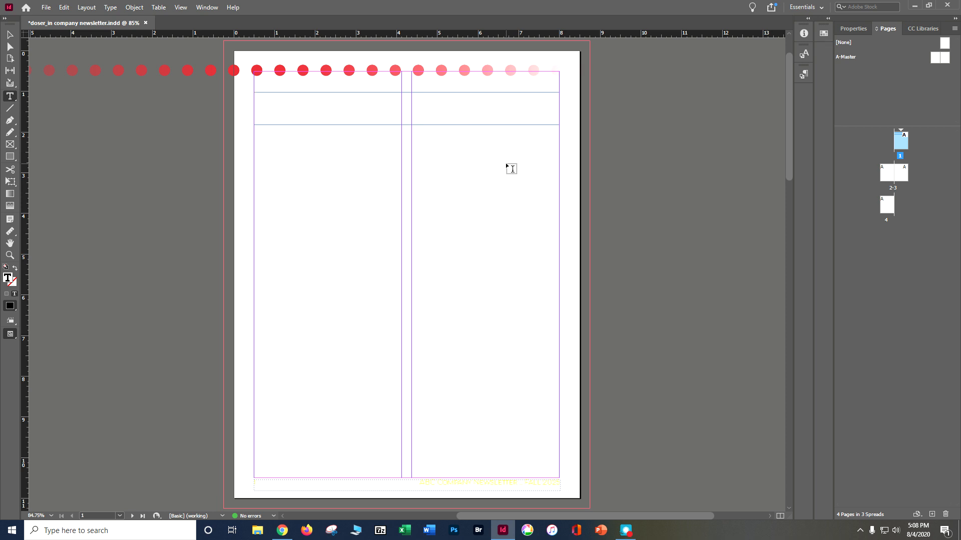
{"action": "type", "text": "ABC Company we"}
{"action": "key", "text": "BackSpace"}
{"action": "type", "text": "Welcomes New Employees"}
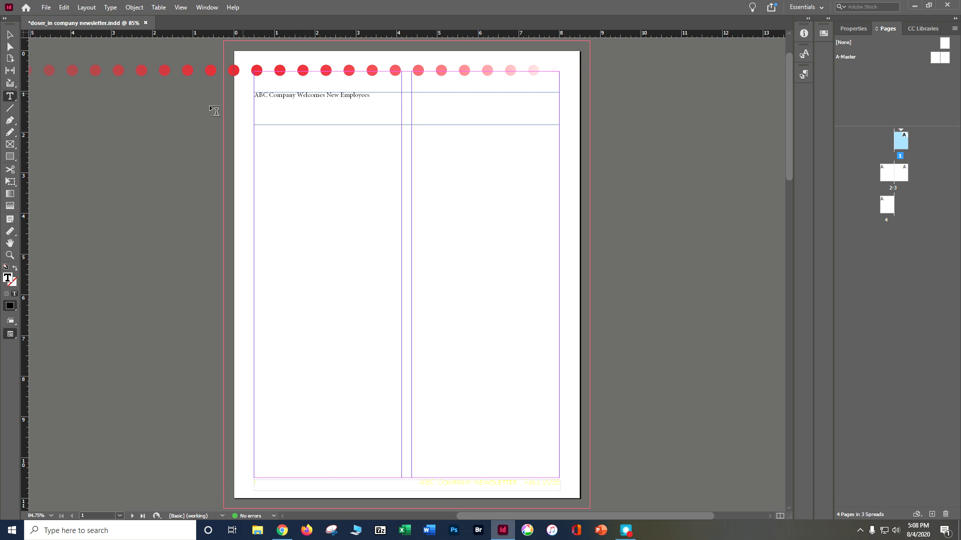
Step: Set the headline frame's text to the Arial font in the Bold Italic style
{"action": "left_click_drag", "start_coordinate": [382, 97], "coordinate": [252, 96]}
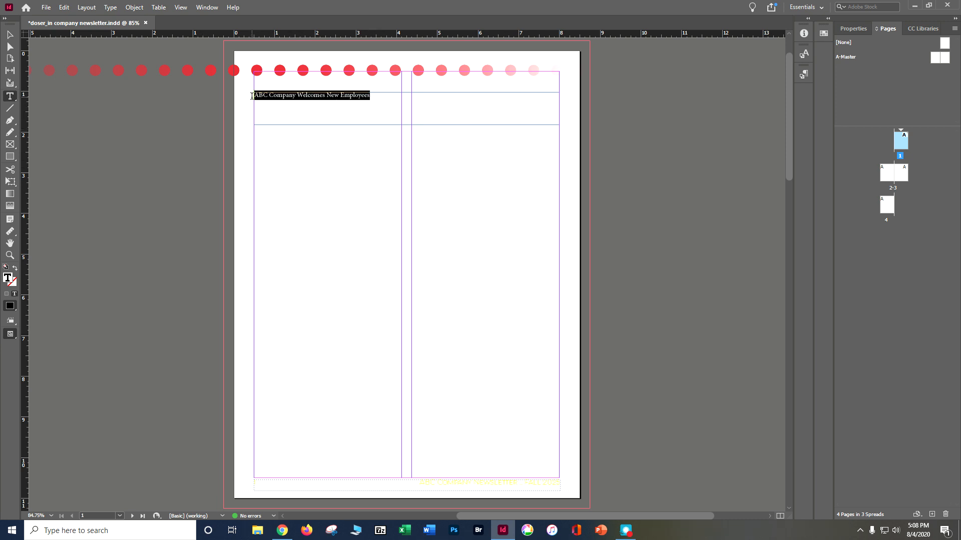
{"action": "key", "text": "Escape"}
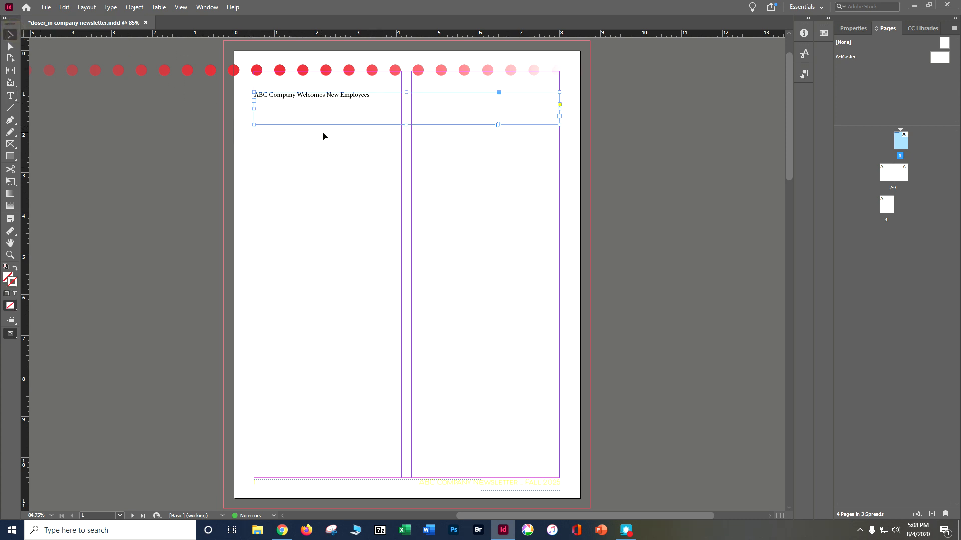
{"action": "left_click", "coordinate": [848, 30]}
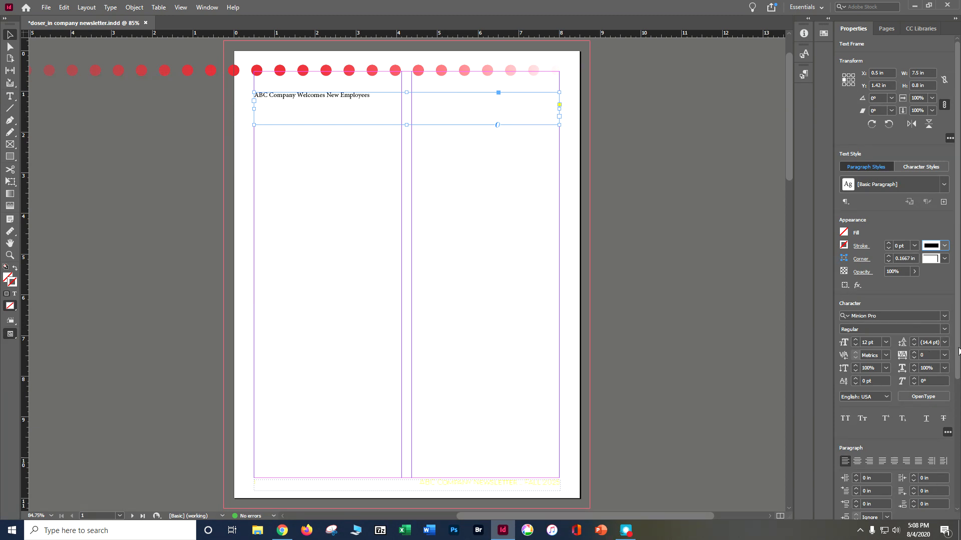
{"action": "left_click", "coordinate": [945, 316]}
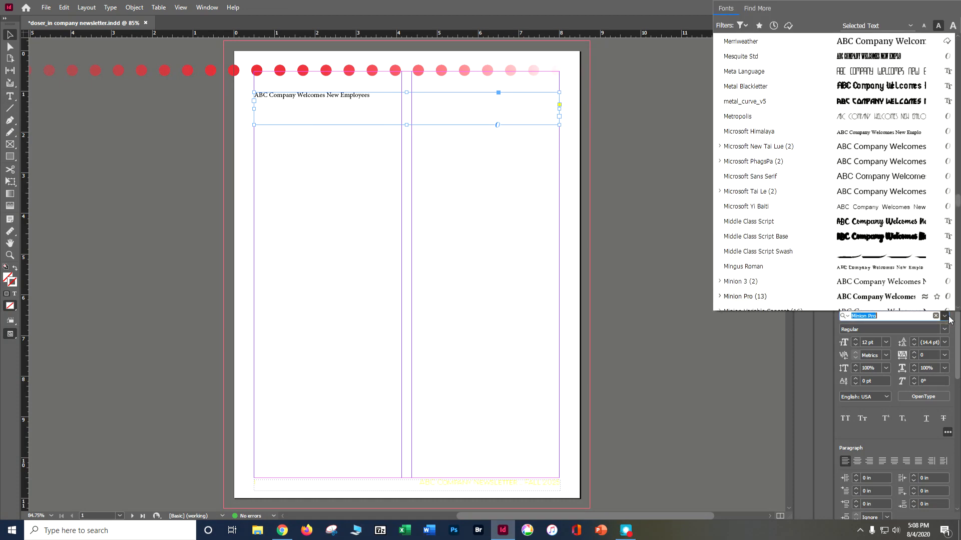
{"action": "type", "text": "ar"}
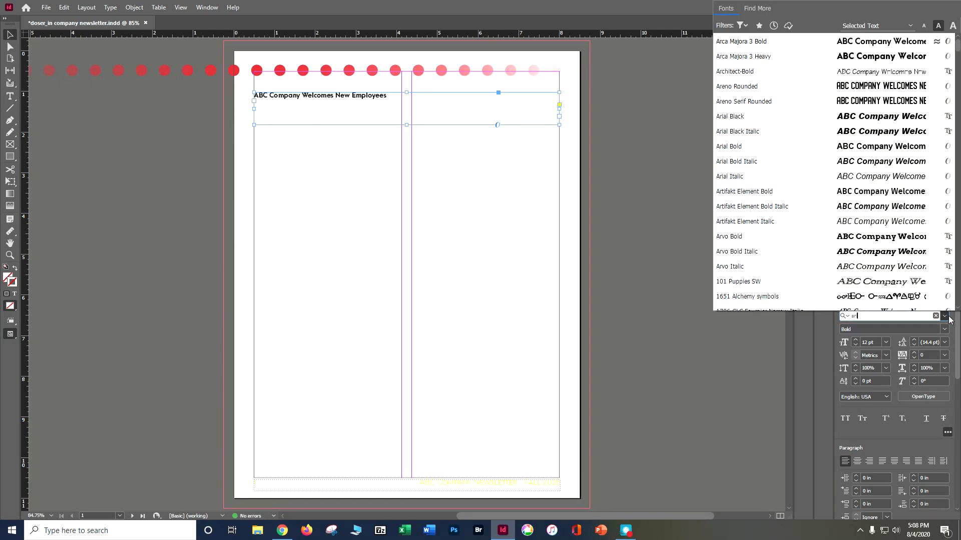
{"action": "type", "text": "i"}
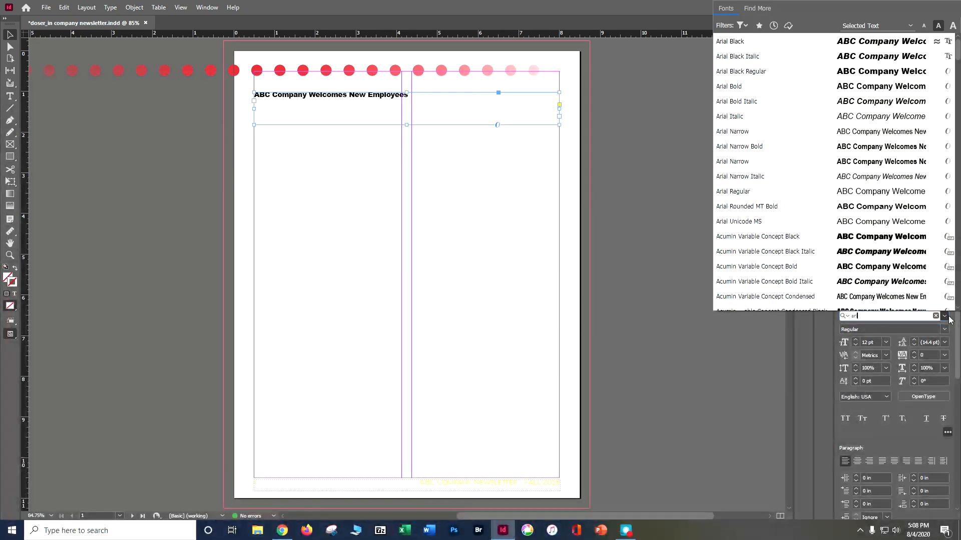
{"action": "type", "text": "al"}
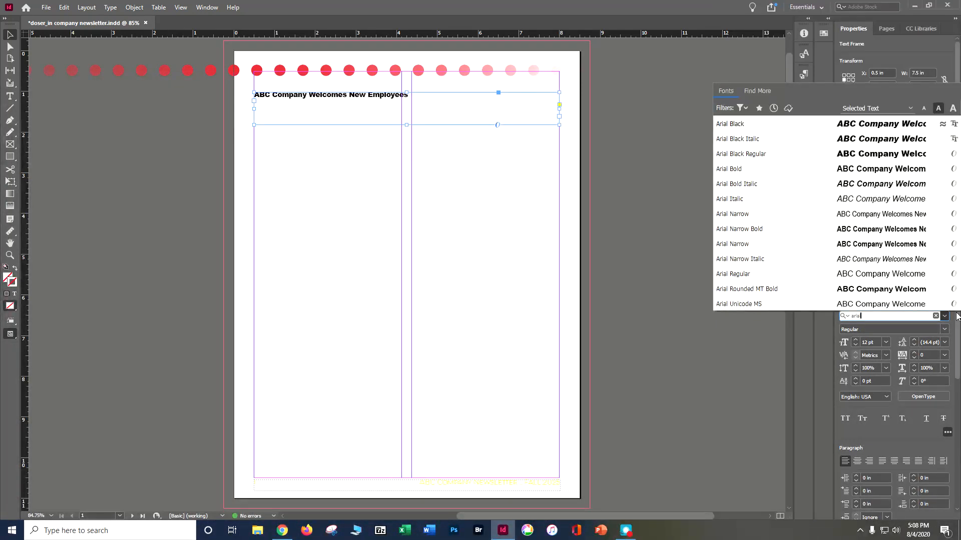
{"action": "left_click", "coordinate": [739, 275]}
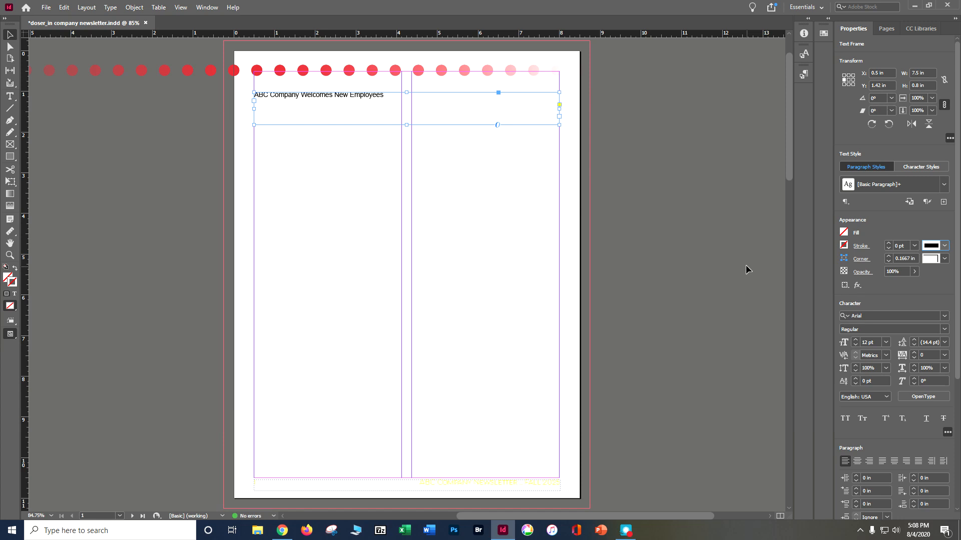
{"action": "left_click", "coordinate": [944, 330]}
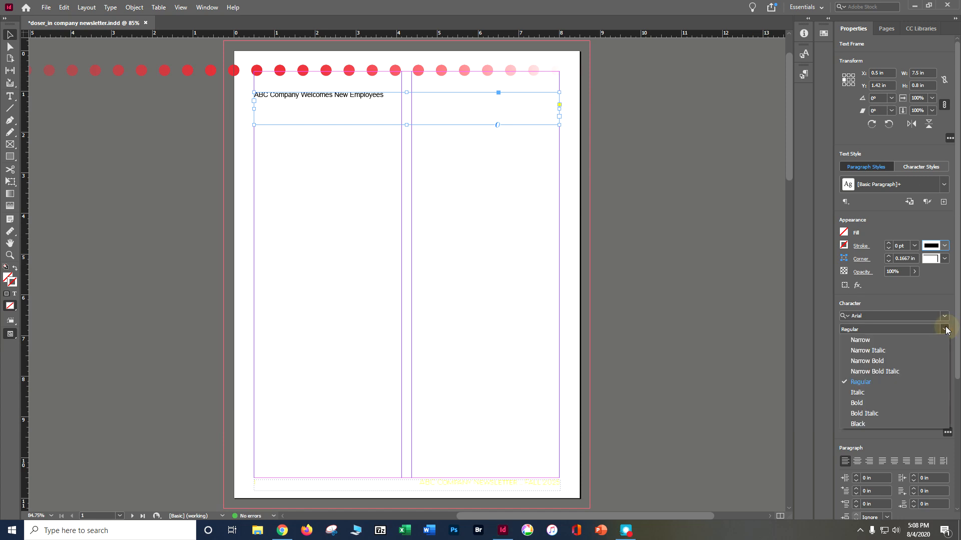
{"action": "left_click", "coordinate": [889, 414]}
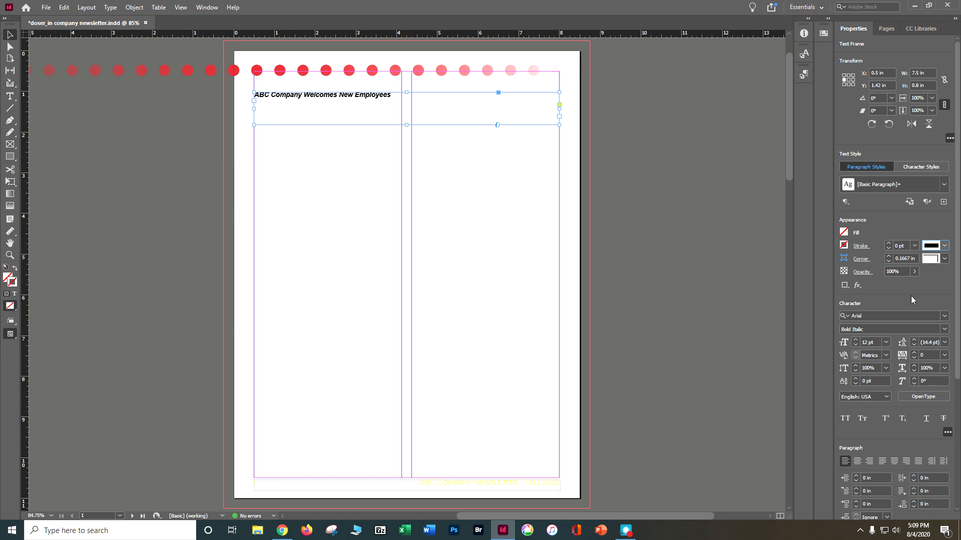
Step: Set the headline's font size to 25 pt and center it horizontally in its frame
{"action": "left_click", "coordinate": [885, 342]}
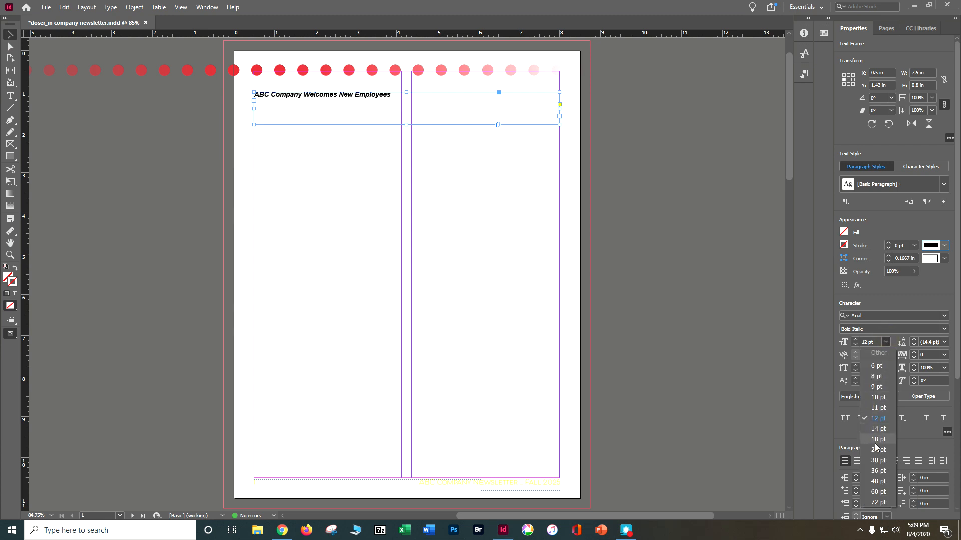
{"action": "left_click", "coordinate": [878, 450]}
{"action": "left_click", "coordinate": [865, 342]}
{"action": "type", "text": "25"}
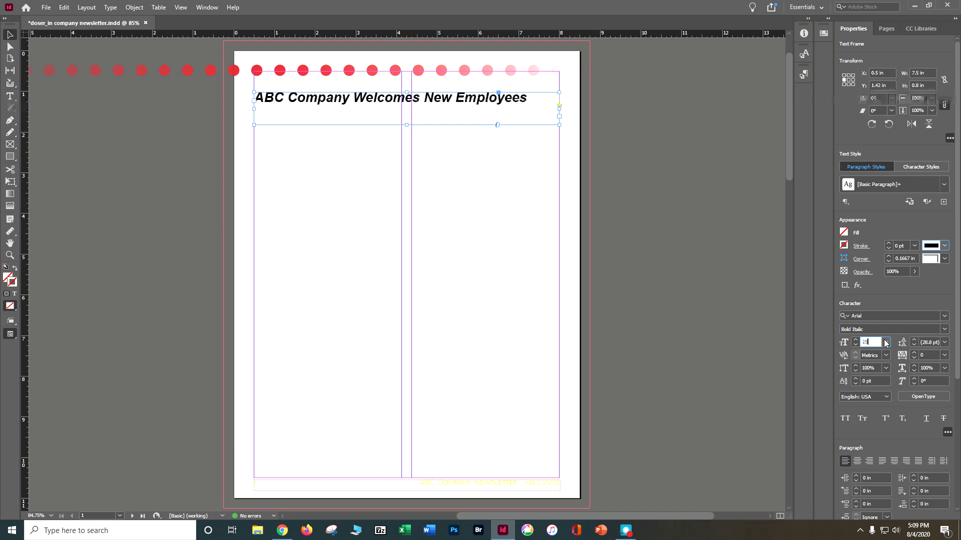
{"action": "key", "text": "Return"}
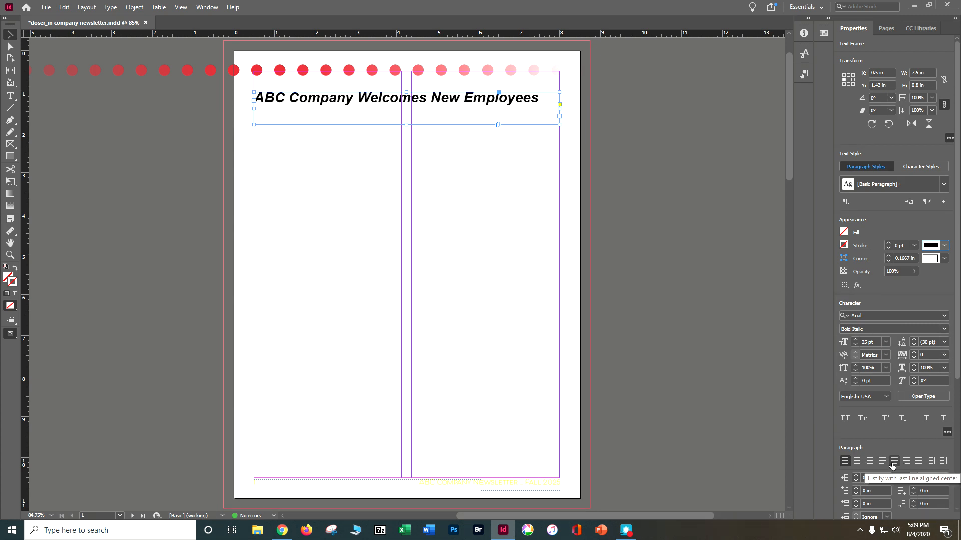
{"action": "left_click", "coordinate": [857, 462]}
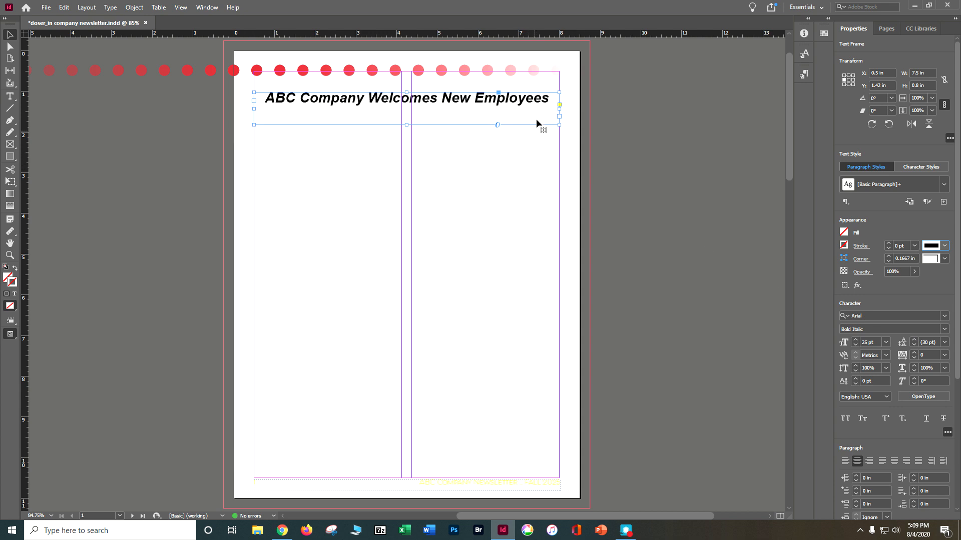
Step: Fill the whole headline text on page 1 with the cyan C=100 M=0 Y=0 swatch
{"action": "left_click", "coordinate": [10, 96]}
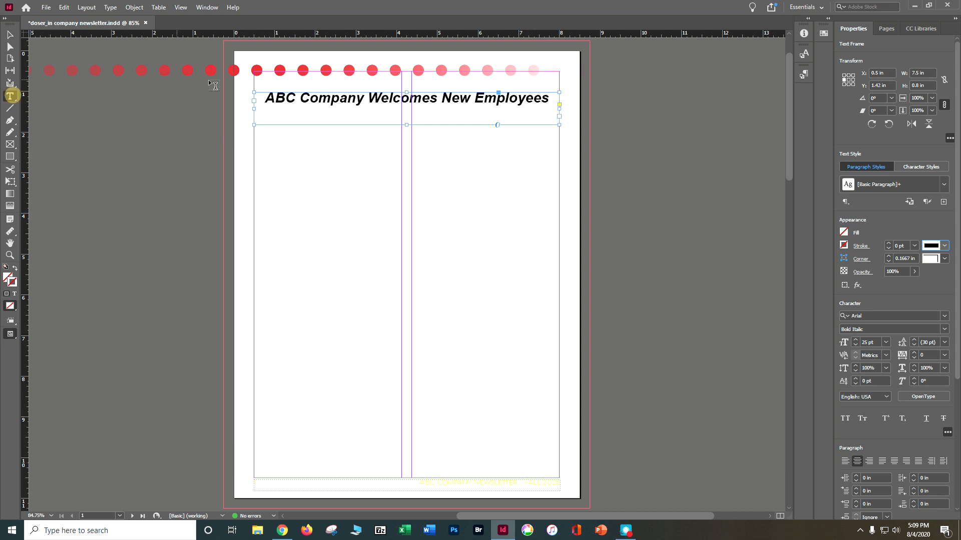
{"action": "left_click_drag", "start_coordinate": [264, 96], "coordinate": [555, 95]}
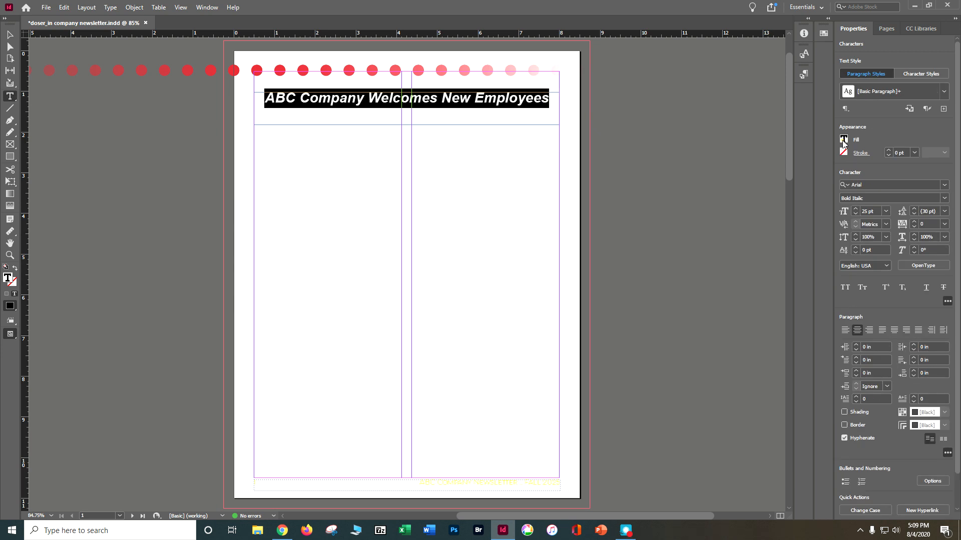
{"action": "left_click", "coordinate": [844, 142]}
{"action": "left_click", "coordinate": [741, 248]}
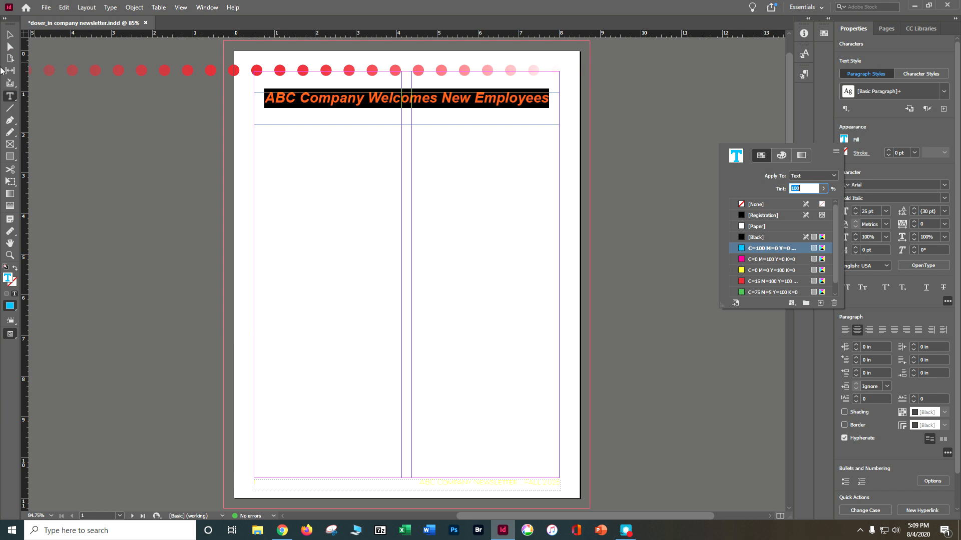
{"action": "left_click", "coordinate": [72, 125]}
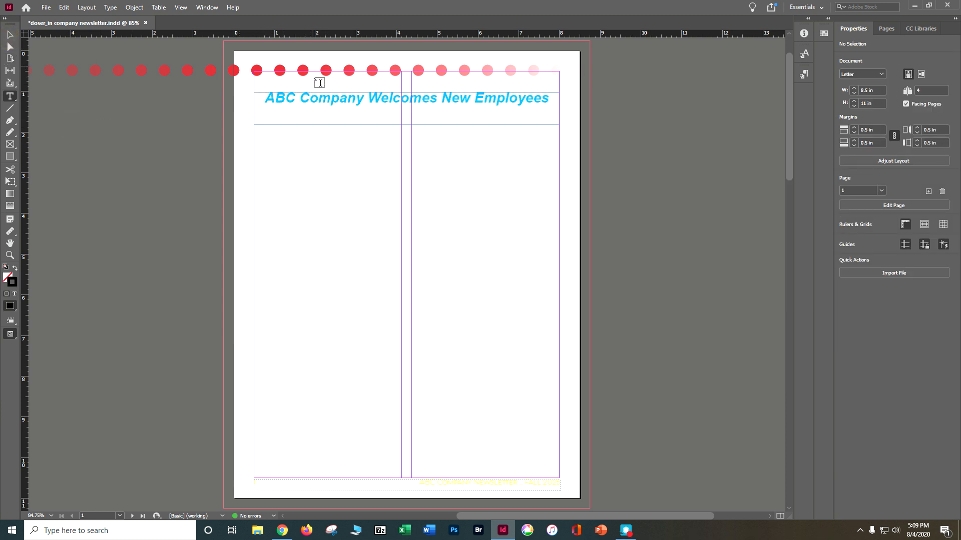
Step: Give the headline's text frame a linked inset of 0.1875 in on all sides and Center vertical justification
{"action": "left_click", "coordinate": [265, 100]}
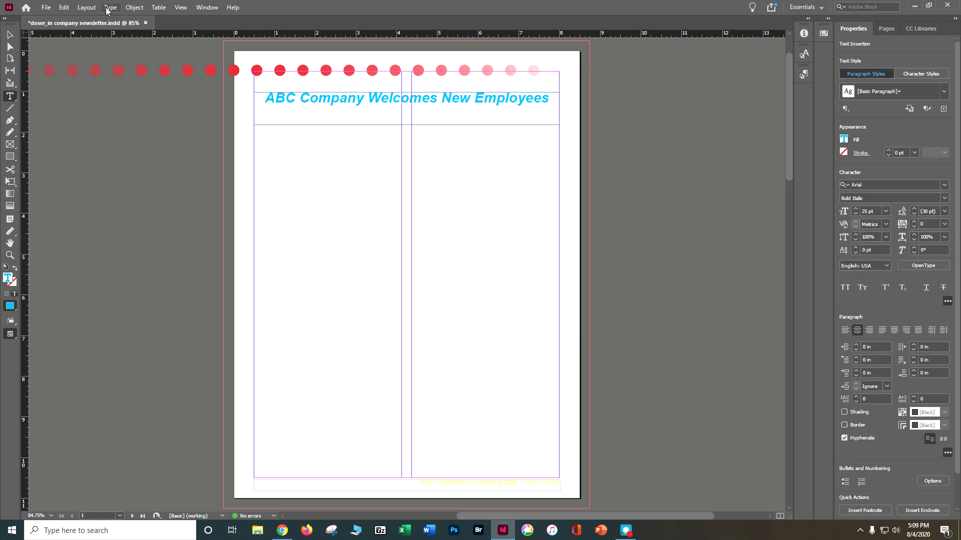
{"action": "left_click", "coordinate": [134, 7]}
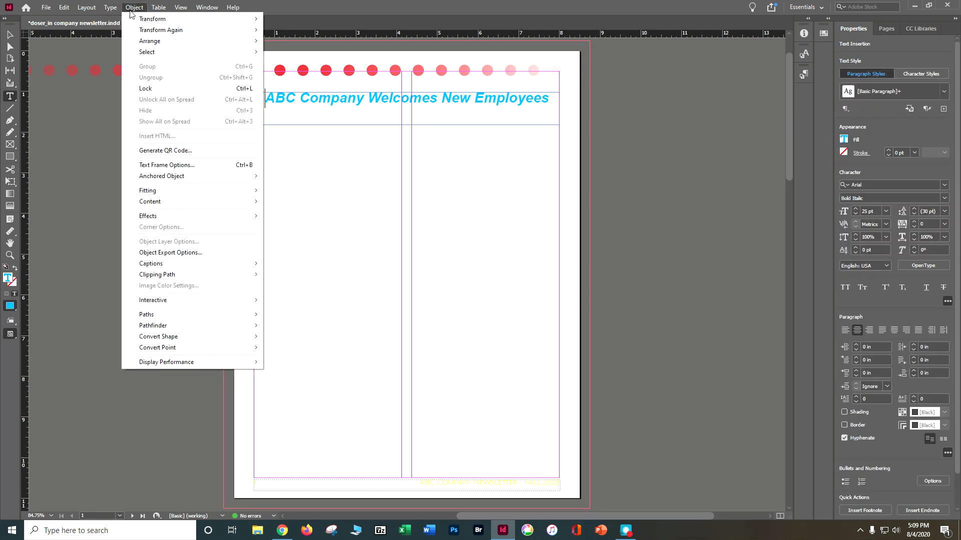
{"action": "left_click", "coordinate": [156, 165]}
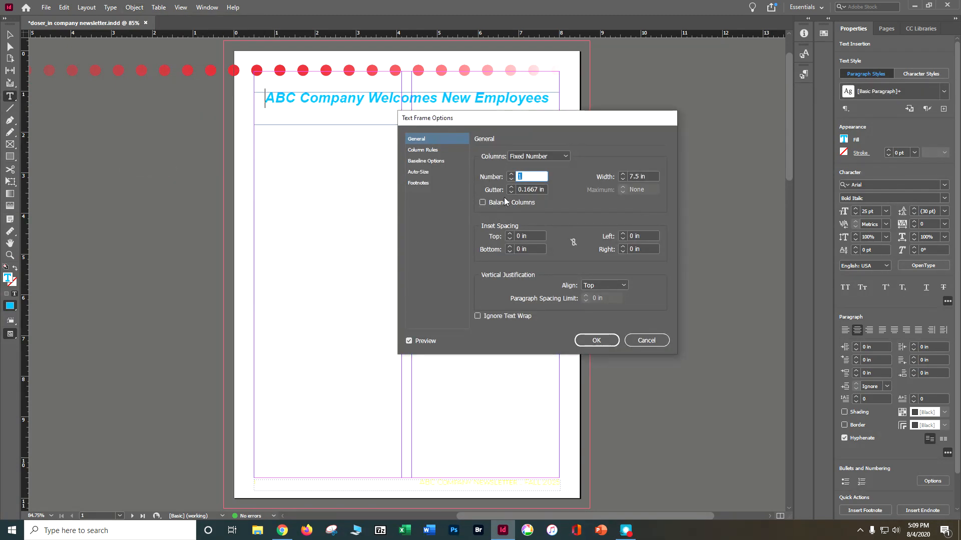
{"action": "left_click", "coordinate": [510, 234]}
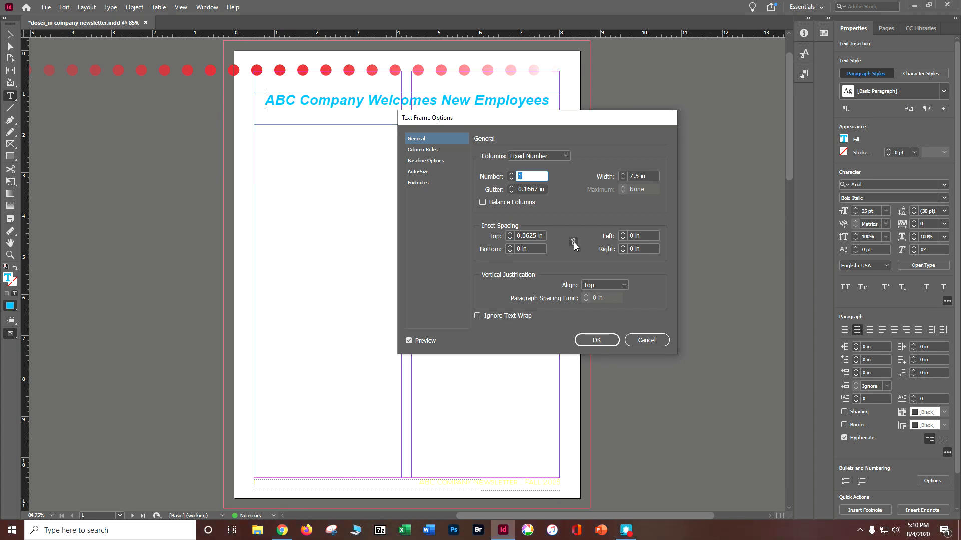
{"action": "left_click", "coordinate": [573, 243]}
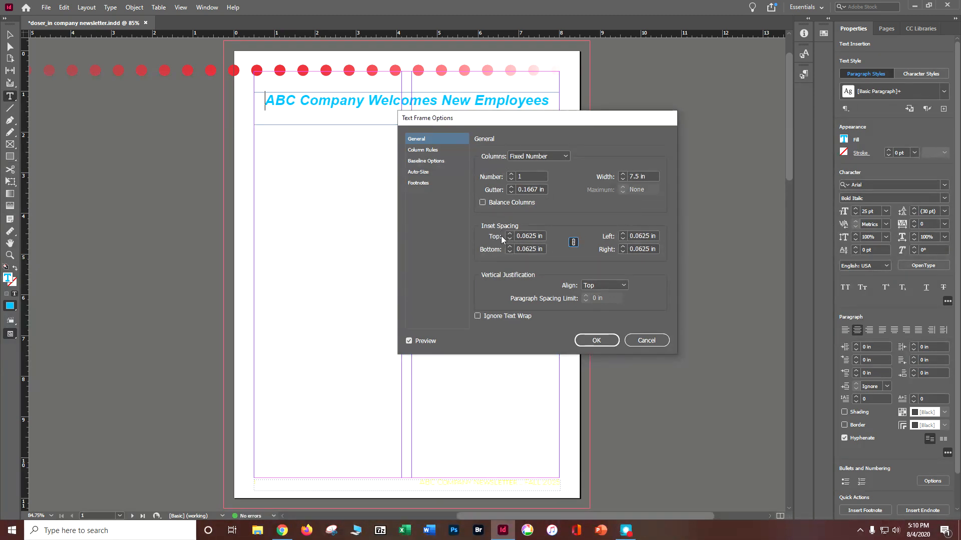
{"action": "left_click", "coordinate": [510, 234]}
{"action": "left_click", "coordinate": [510, 234]}
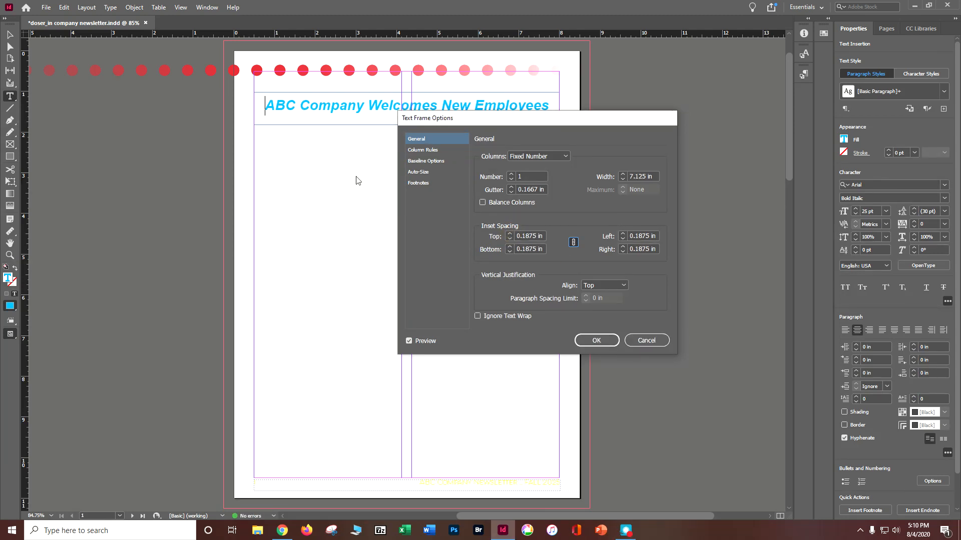
{"action": "left_click", "coordinate": [604, 285]}
{"action": "left_click", "coordinate": [598, 304]}
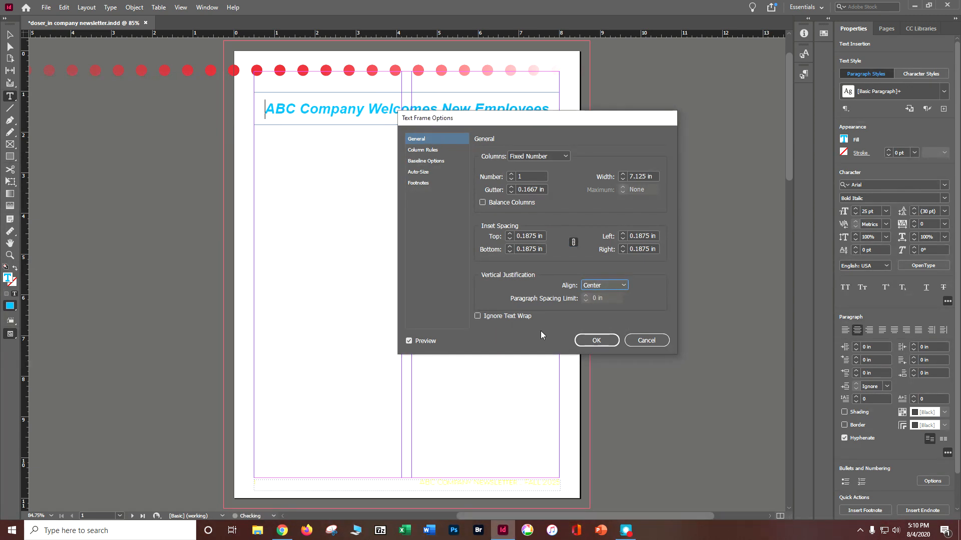
{"action": "left_click", "coordinate": [597, 340]}
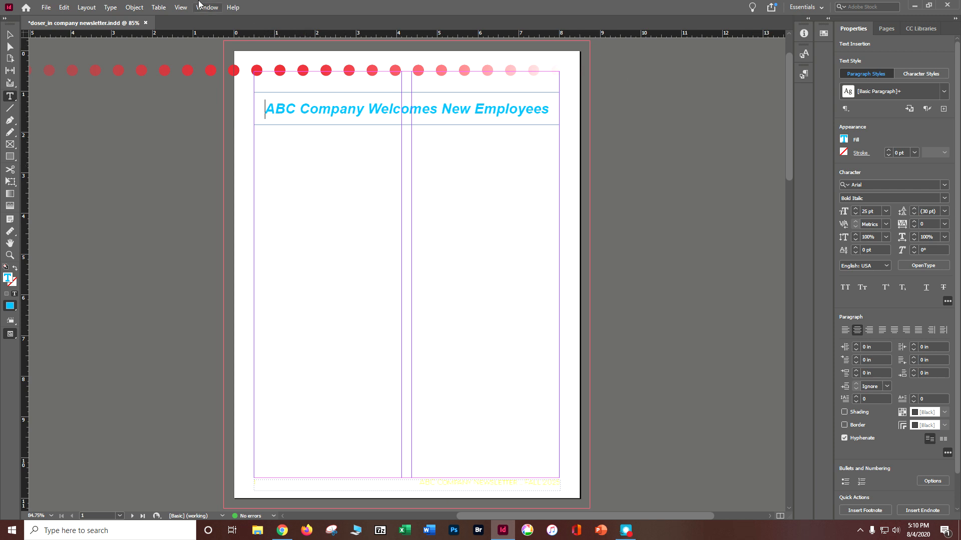
{"action": "left_click", "coordinate": [181, 8]}
{"action": "mouse_move", "coordinate": [202, 162]}
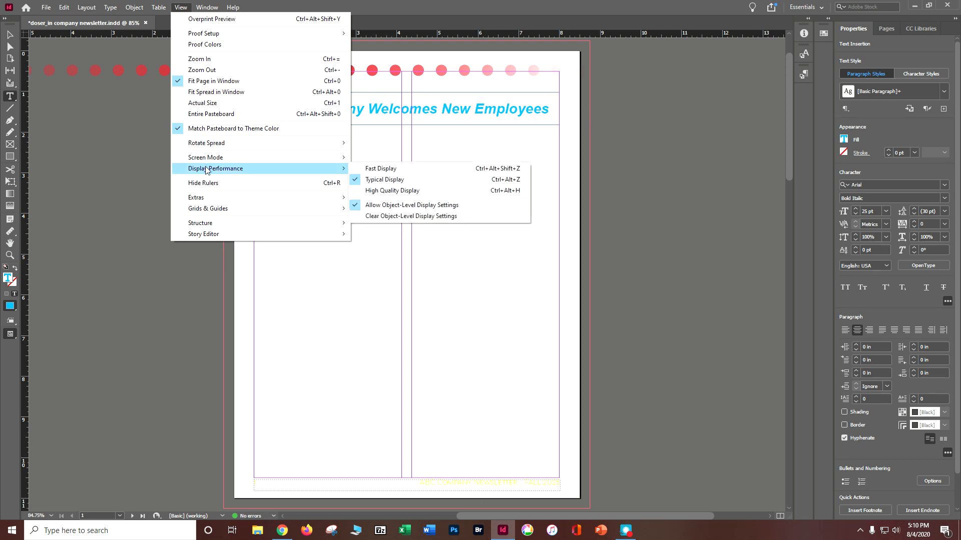
{"action": "mouse_move", "coordinate": [214, 209]}
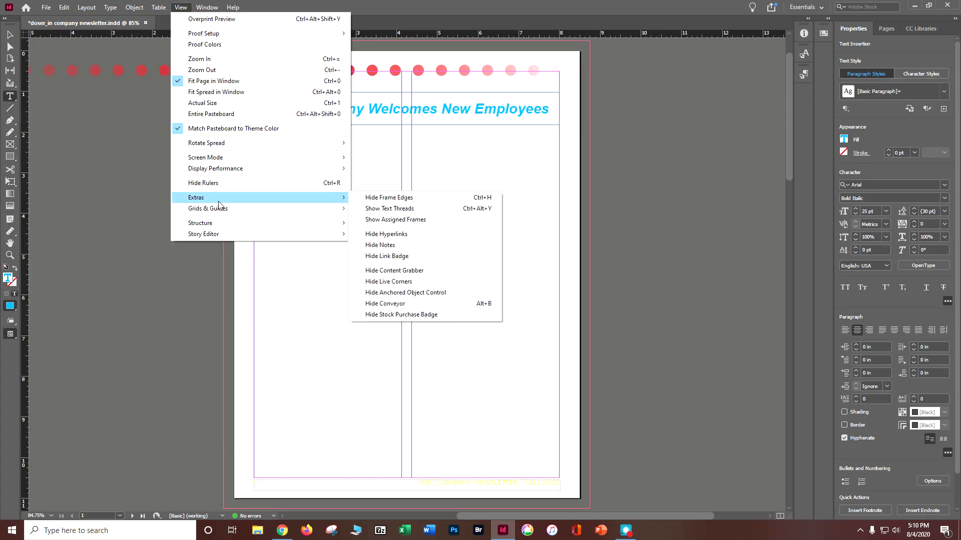
{"action": "left_click", "coordinate": [685, 133]}
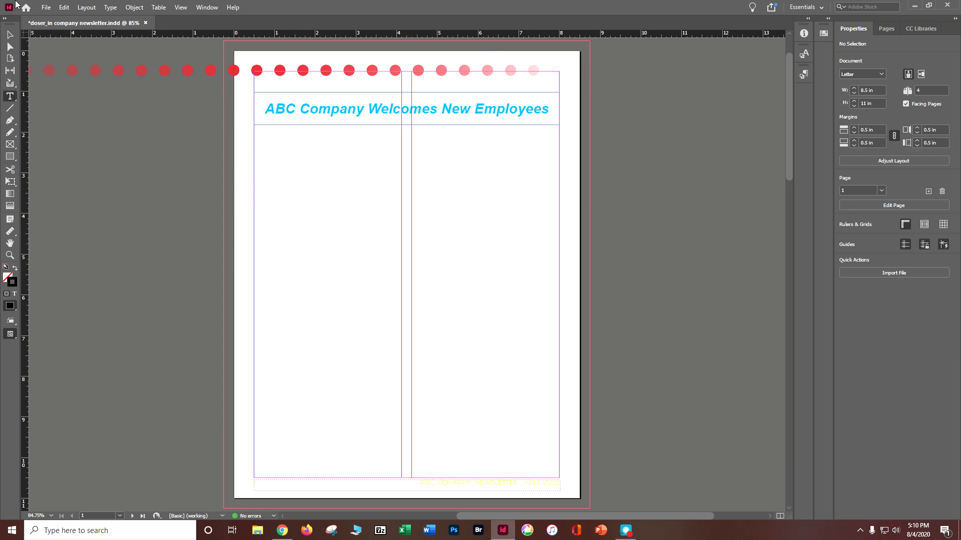
Step: Load the 17 portrait PNGs, 1_405.png through 18_45.png, from the Object lesson assets folder for placing
{"action": "left_click", "coordinate": [45, 8]}
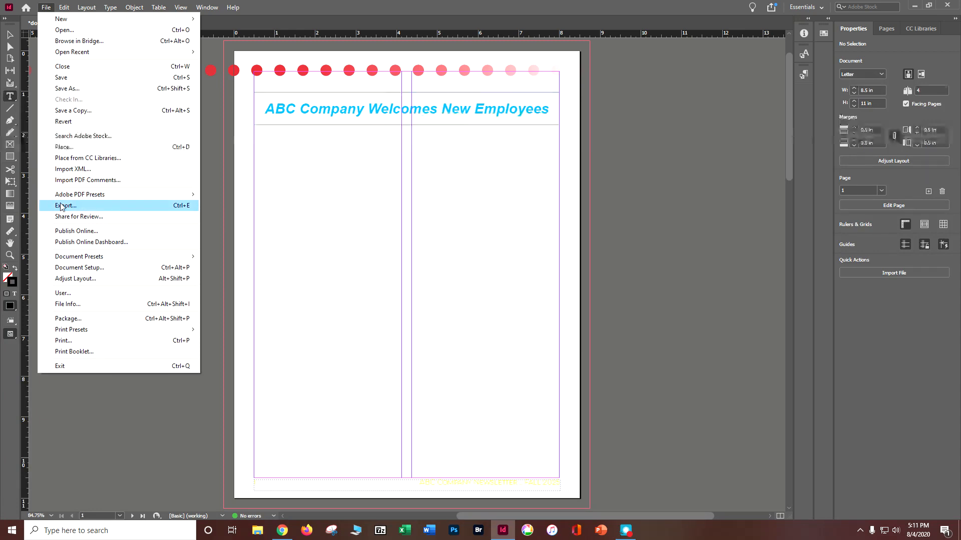
{"action": "left_click", "coordinate": [70, 147]}
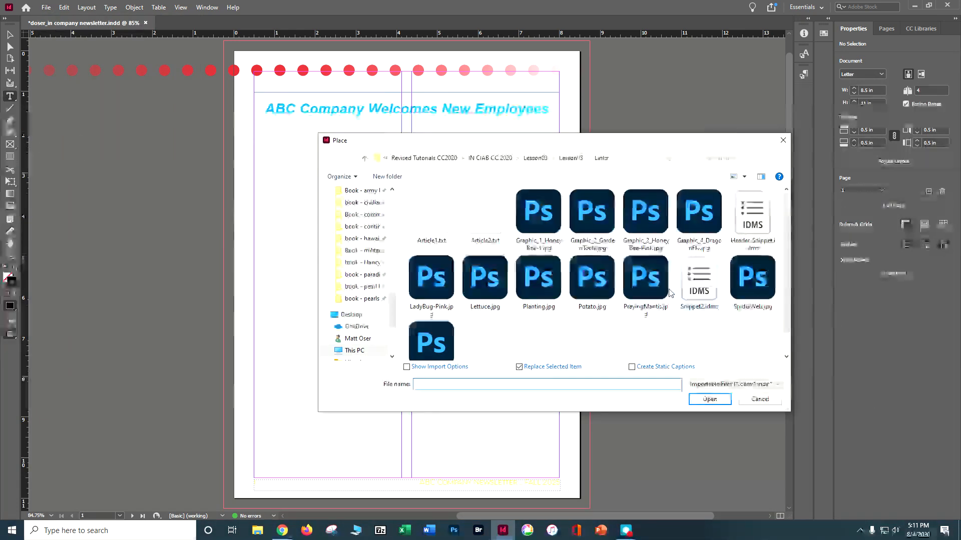
{"action": "left_click", "coordinate": [492, 162]}
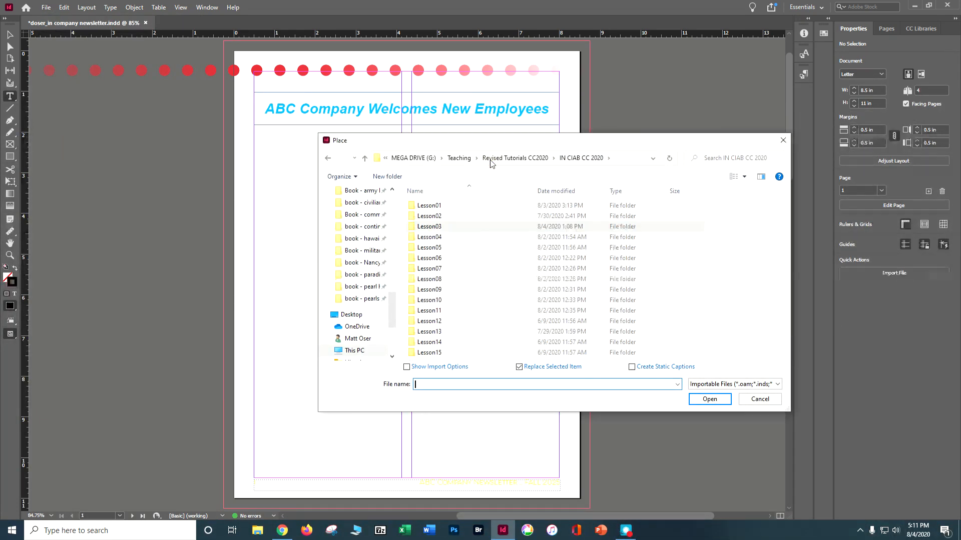
{"action": "left_click", "coordinate": [501, 158]}
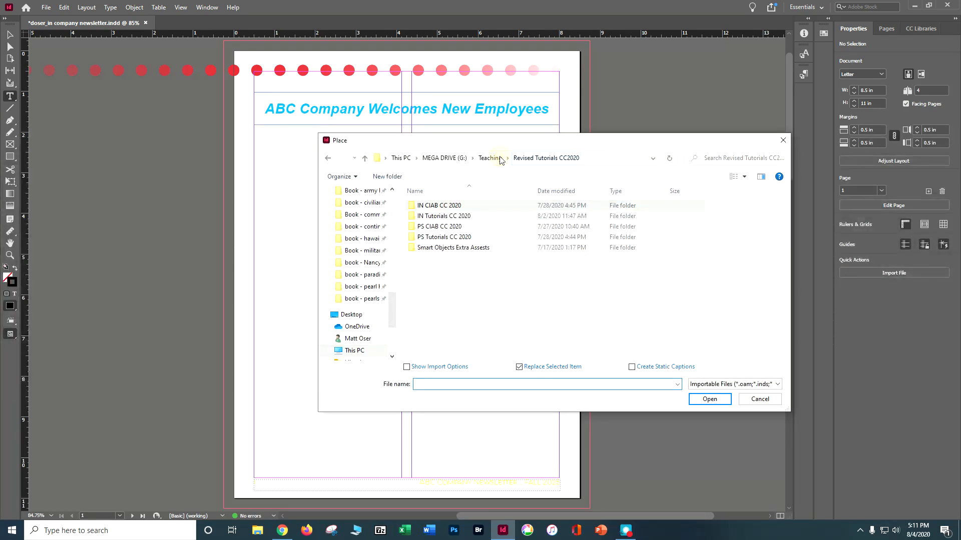
{"action": "double_click", "coordinate": [450, 217]}
{"action": "double_click", "coordinate": [455, 216]}
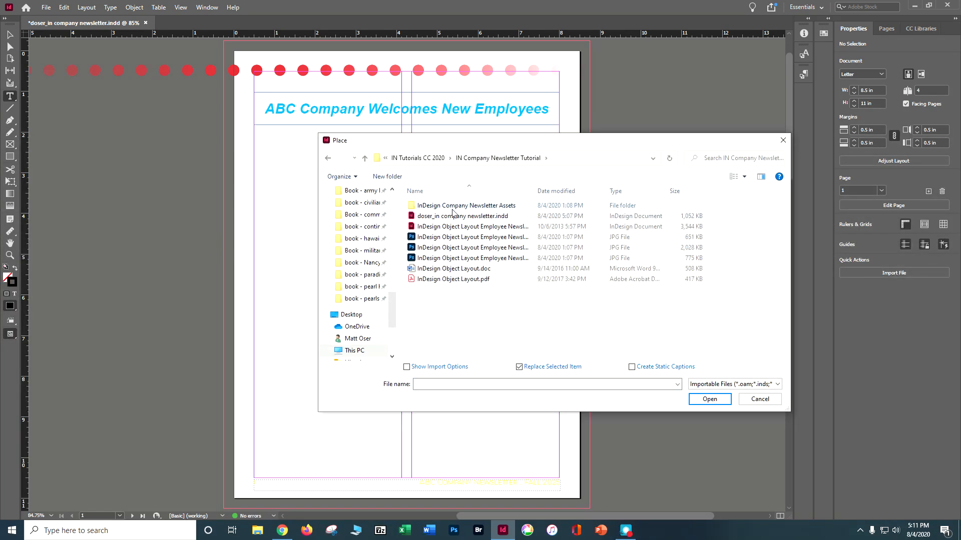
{"action": "double_click", "coordinate": [455, 205]}
{"action": "double_click", "coordinate": [457, 206]}
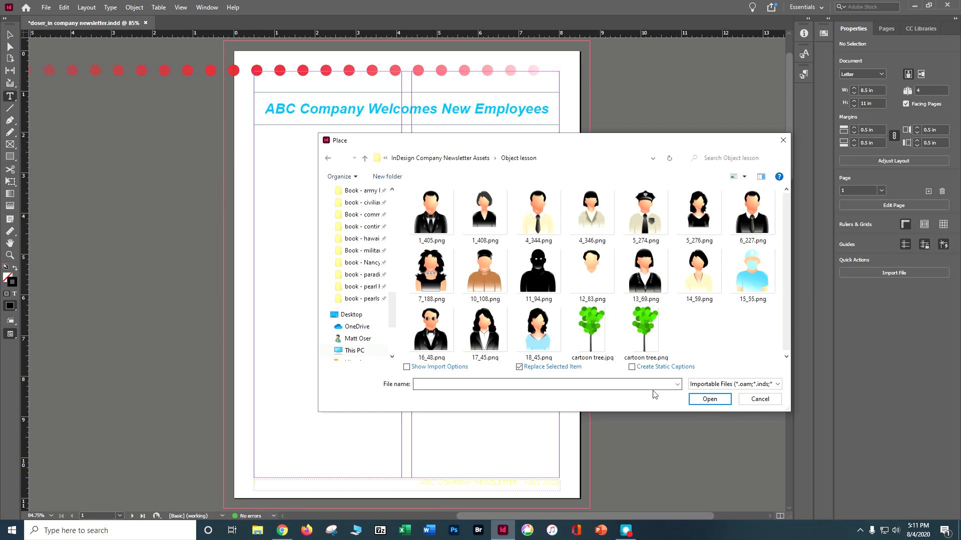
{"action": "left_click", "coordinate": [440, 222]}
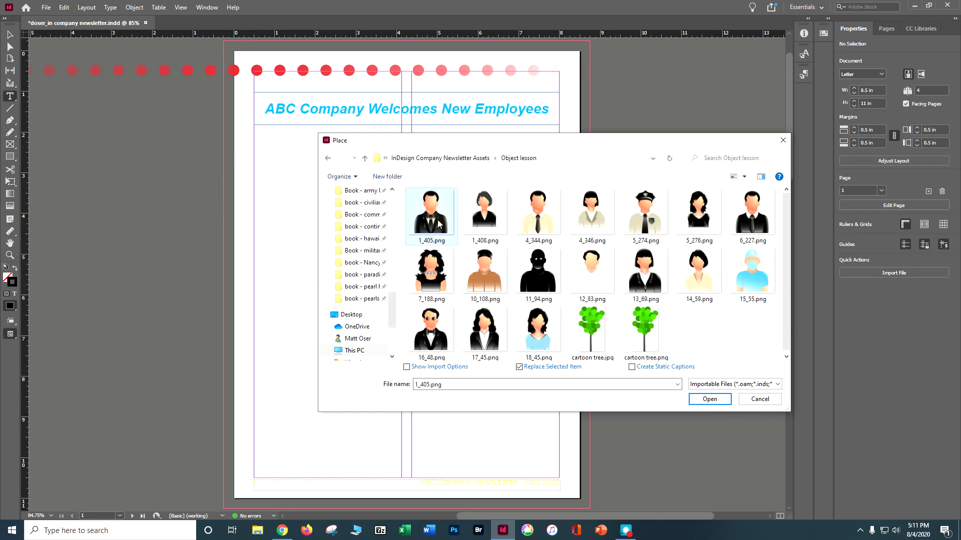
{"action": "left_click", "coordinate": [539, 312], "text": "shift"}
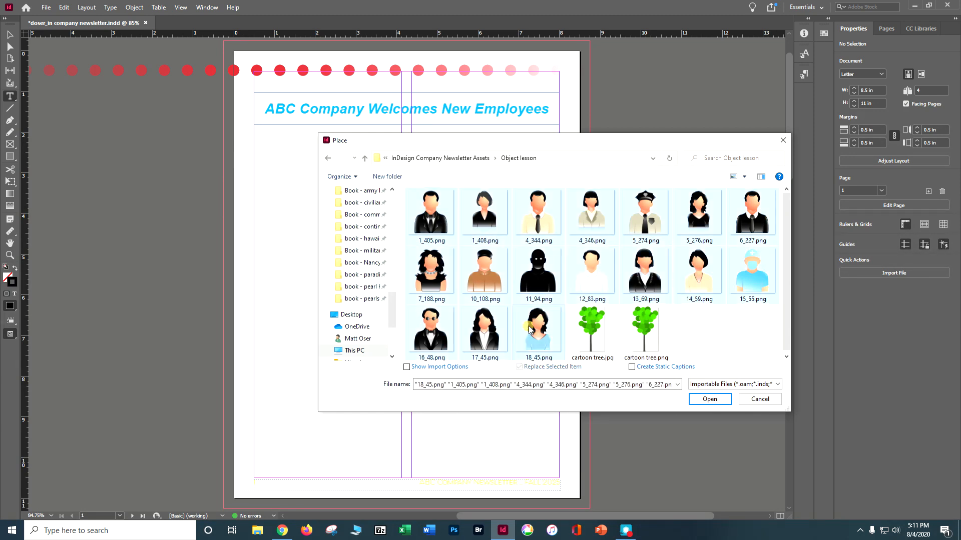
{"action": "left_click", "coordinate": [708, 399]}
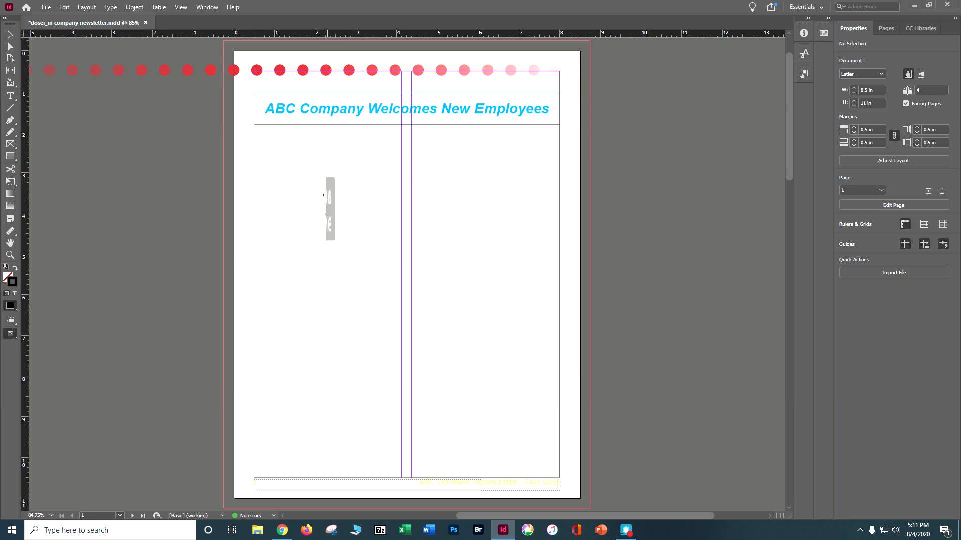
Step: Place the loaded portraits below the headline as a grid of five columns and five rows, about 7.6 in wide overall
{"action": "left_click", "coordinate": [328, 182]}
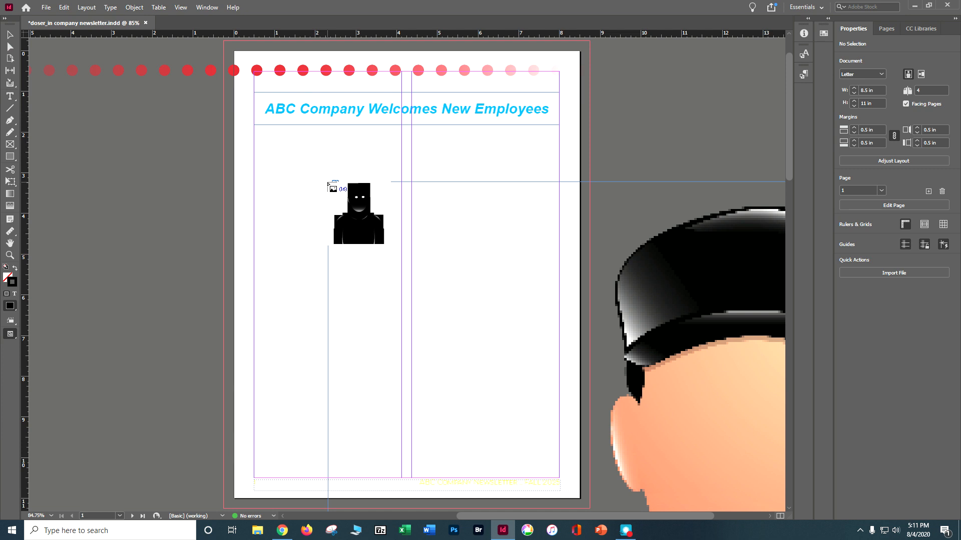
{"action": "key", "text": "ctrl+z"}
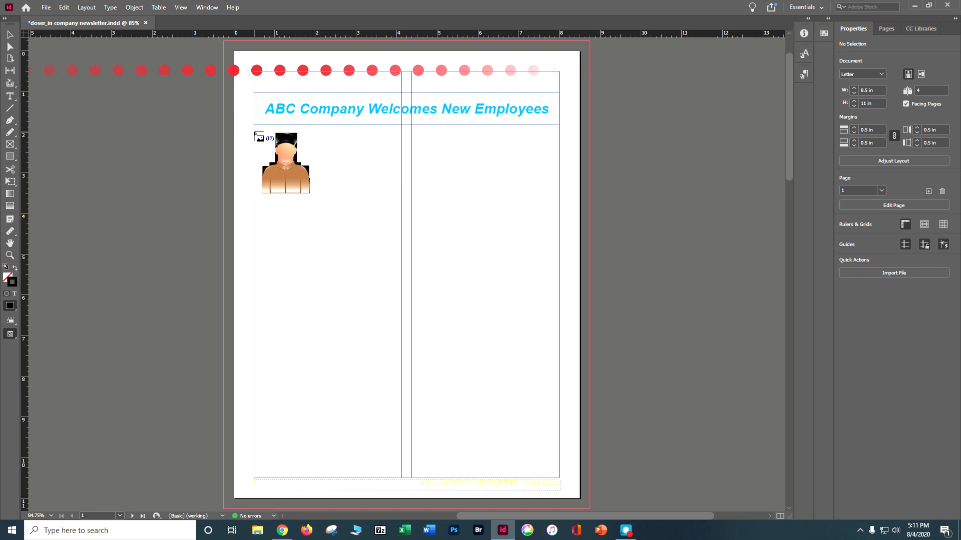
{"action": "left_click", "coordinate": [254, 133]}
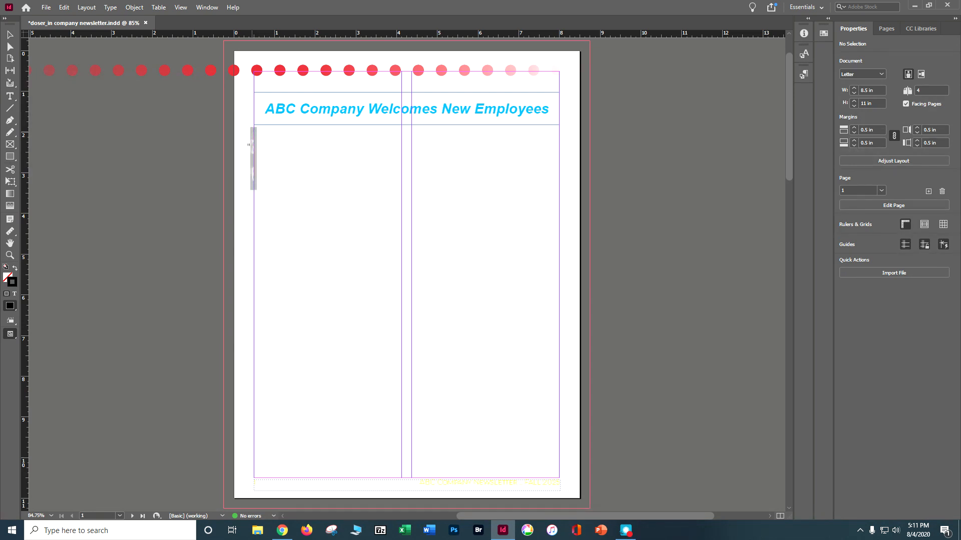
{"action": "left_click_drag", "start_coordinate": [254, 131], "coordinate": [559, 452]}
{"action": "key", "text": "Up"}
{"action": "key", "text": "Up"}
{"action": "key", "text": "Up"}
{"action": "key", "text": "Up"}
{"action": "key", "text": "Right"}
{"action": "key", "text": "Right"}
{"action": "key", "text": "Right"}
{"action": "key", "text": "Right"}
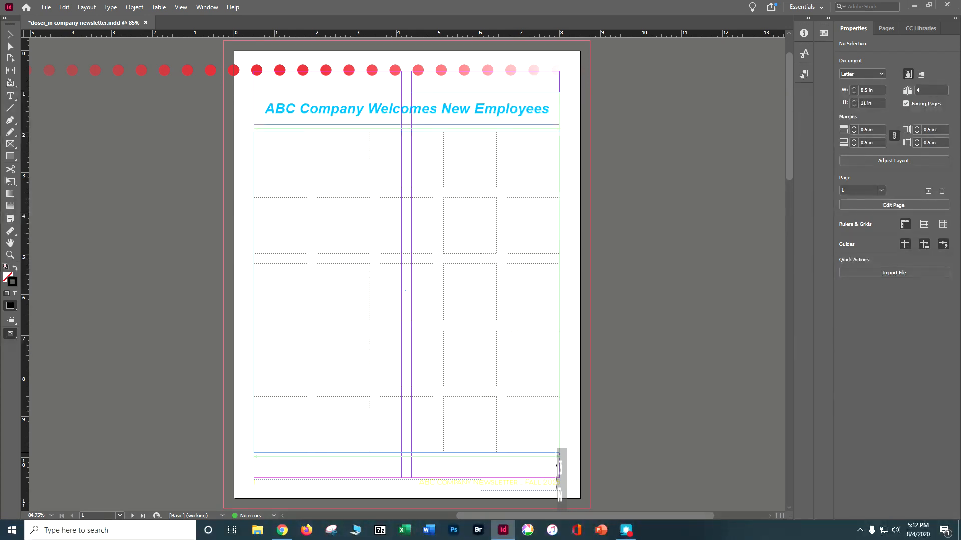
{"action": "left_click_drag", "start_coordinate": [559, 453], "coordinate": [563, 452]}
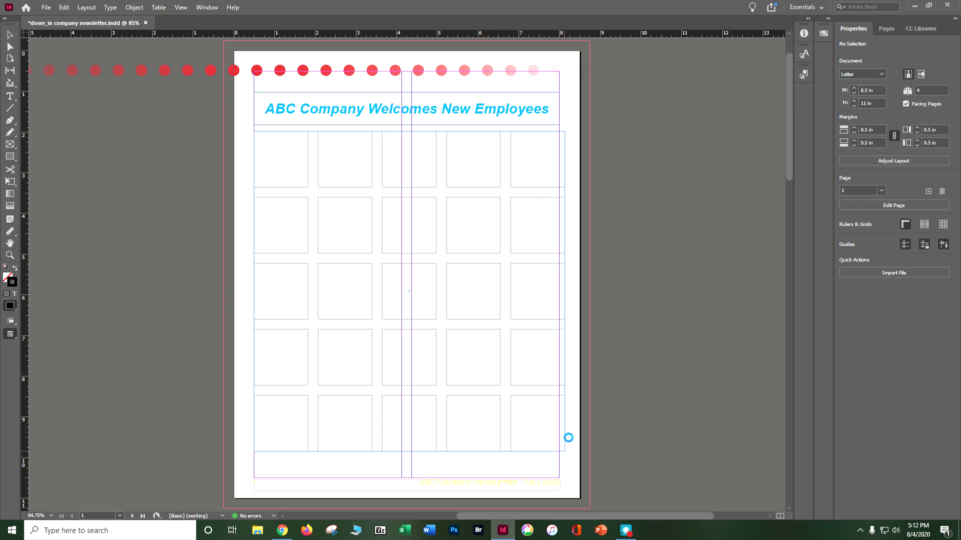
{"action": "left_click_drag", "start_coordinate": [565, 451], "coordinate": [564, 451]}
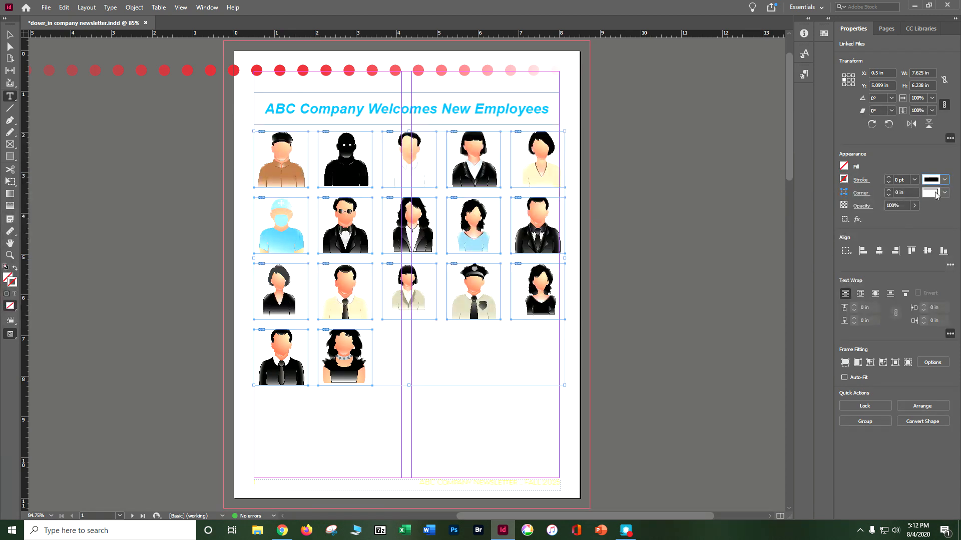
Step: Give all the portrait frames a 5 pt stroke in the red C=15 M=100 Y=100 swatch, with rounded corners
{"action": "left_click", "coordinate": [860, 179]}
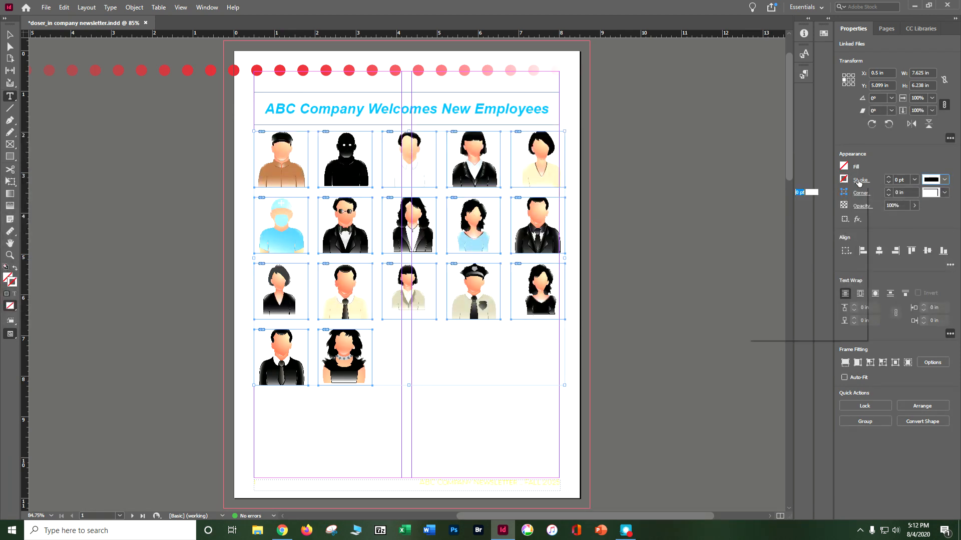
{"action": "left_click", "coordinate": [844, 179]}
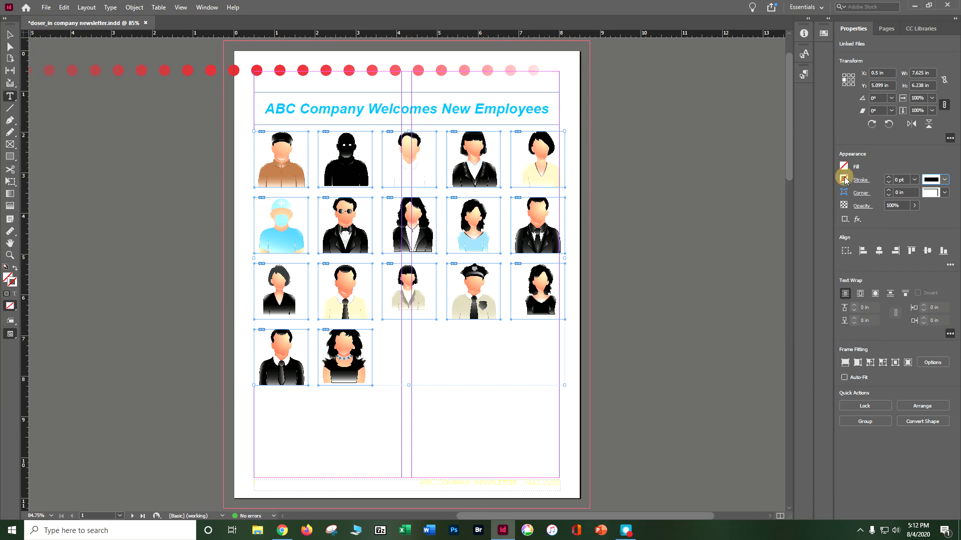
{"action": "left_click", "coordinate": [845, 179]}
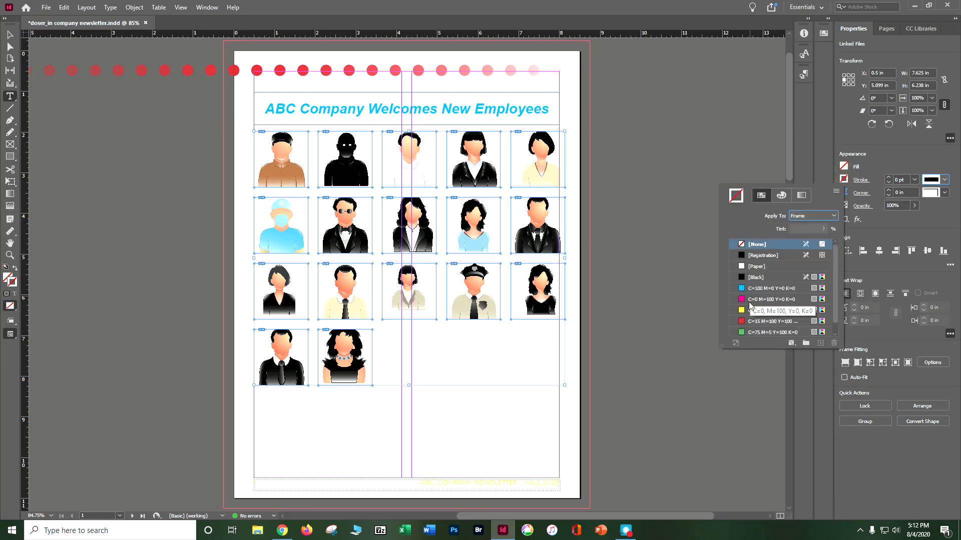
{"action": "left_click", "coordinate": [756, 323]}
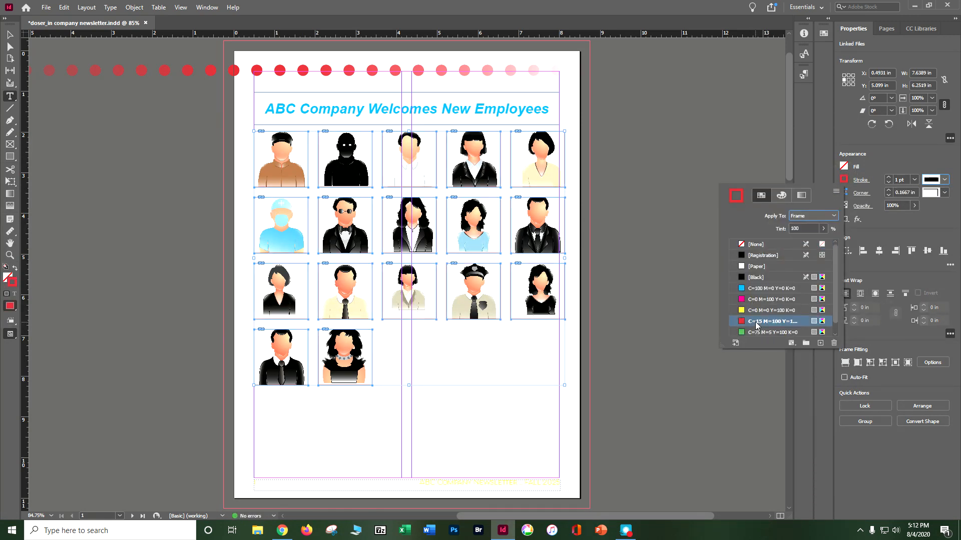
{"action": "left_click", "coordinate": [888, 177]}
{"action": "left_click", "coordinate": [888, 177]}
{"action": "left_click", "coordinate": [889, 177]}
{"action": "left_click", "coordinate": [889, 177]}
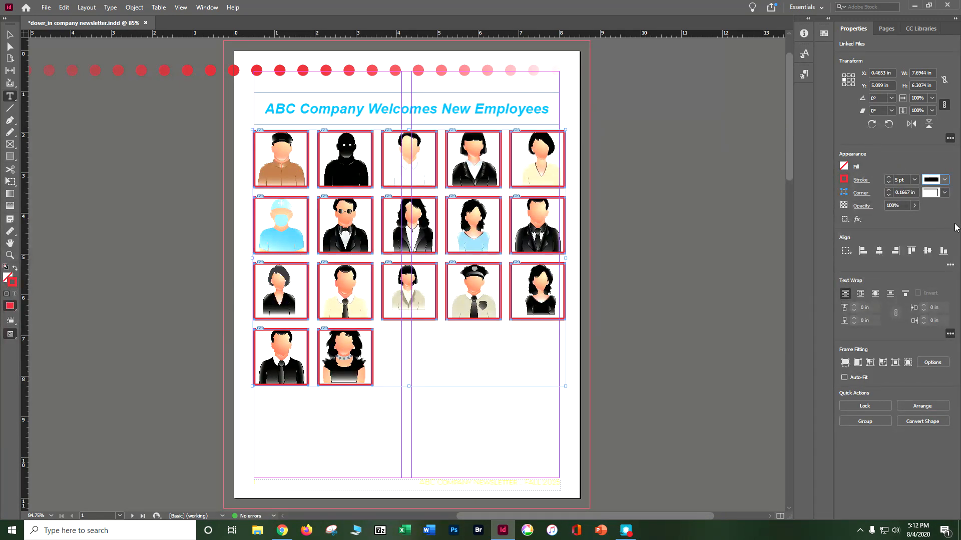
{"action": "left_click", "coordinate": [944, 193]}
{"action": "left_click", "coordinate": [913, 257]}
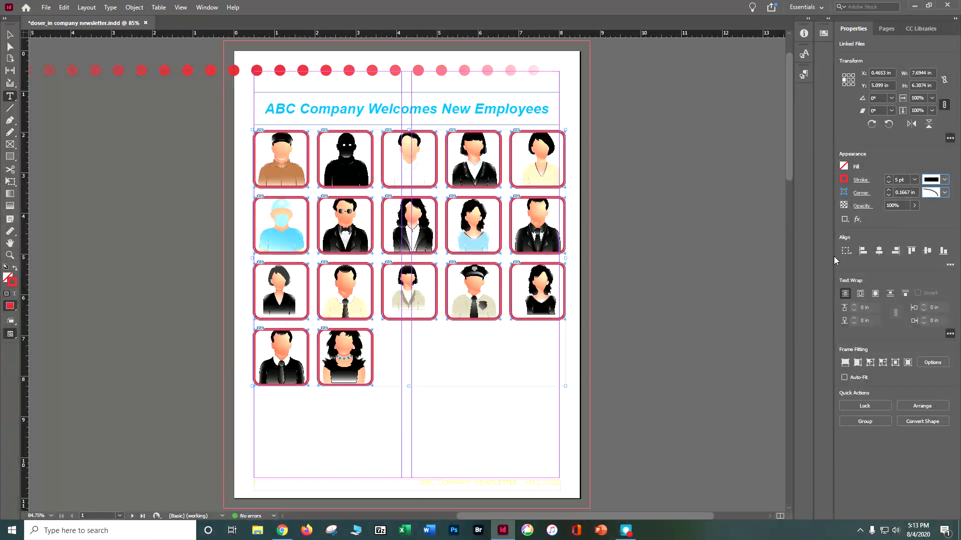
Step: Generate static captions for all the selected portraits
{"action": "left_click", "coordinate": [131, 10]}
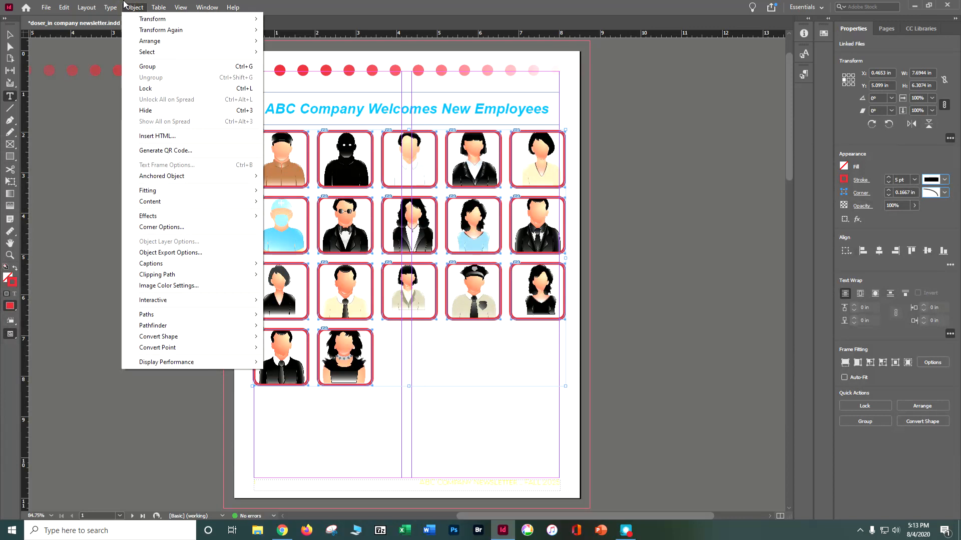
{"action": "mouse_move", "coordinate": [110, 8]}
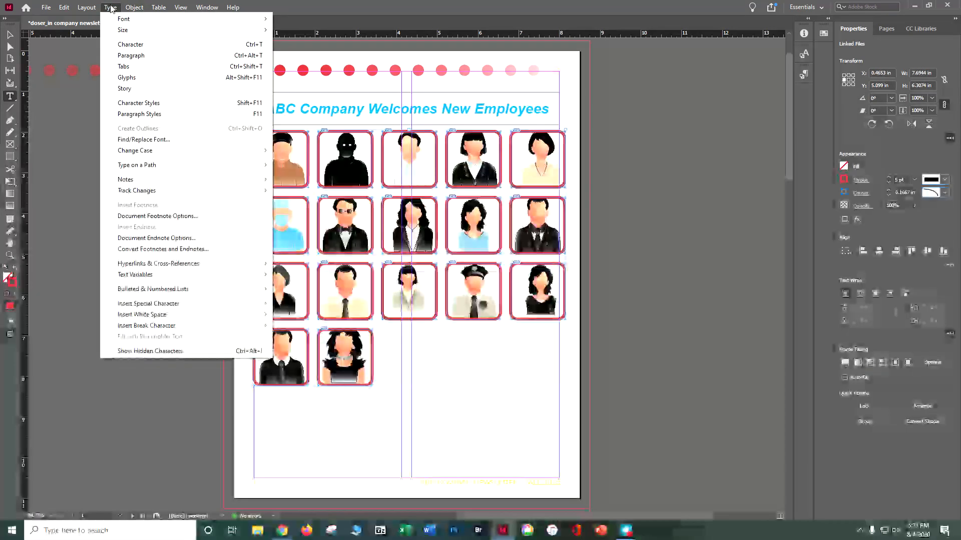
{"action": "left_click", "coordinate": [110, 8]}
{"action": "left_click", "coordinate": [134, 8]}
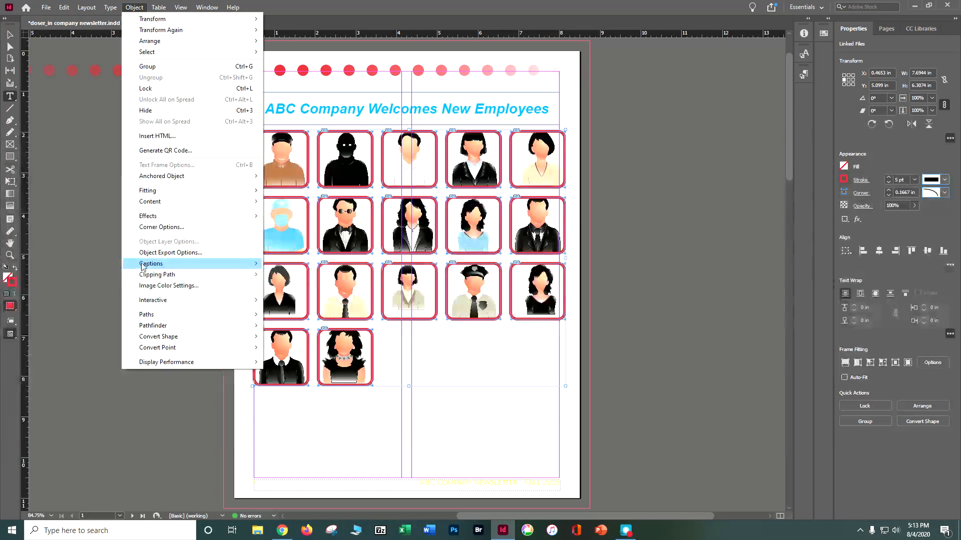
{"action": "mouse_move", "coordinate": [148, 266]}
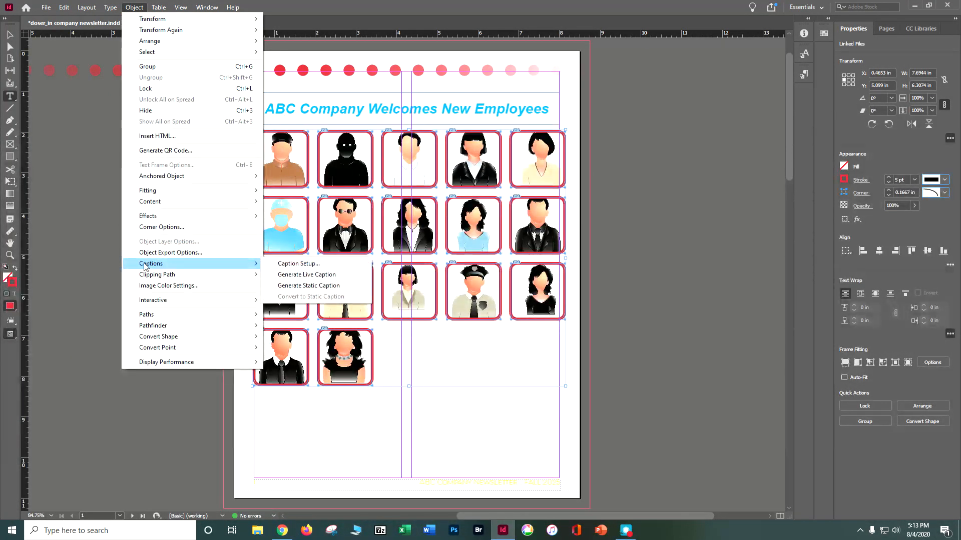
{"action": "left_click", "coordinate": [302, 288]}
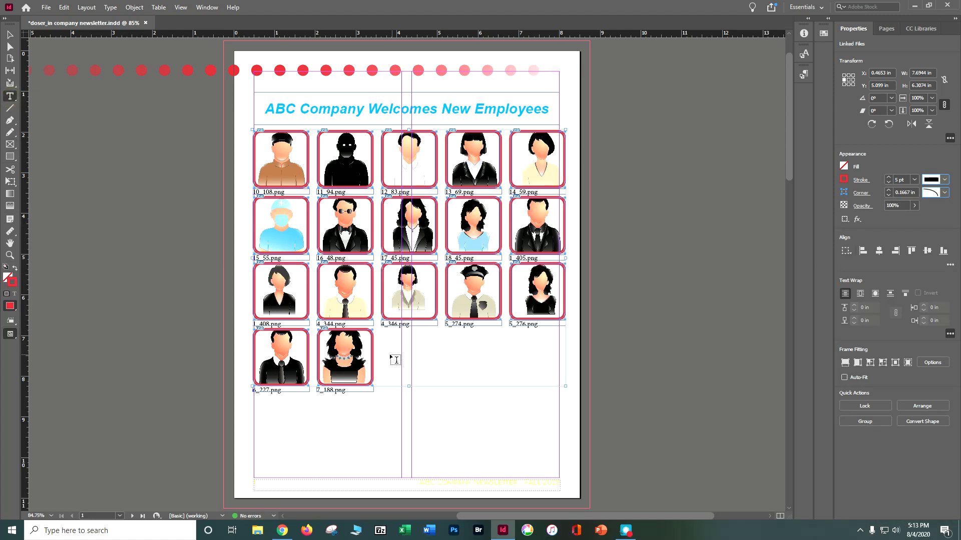
Step: Draw a text frame about 4.25 in by 3 in beside the last row of portraits and fill it with placeholder text
{"action": "left_click_drag", "start_coordinate": [386, 346], "coordinate": [544, 472]}
{"action": "left_click_drag", "start_coordinate": [547, 513], "coordinate": [559, 467]}
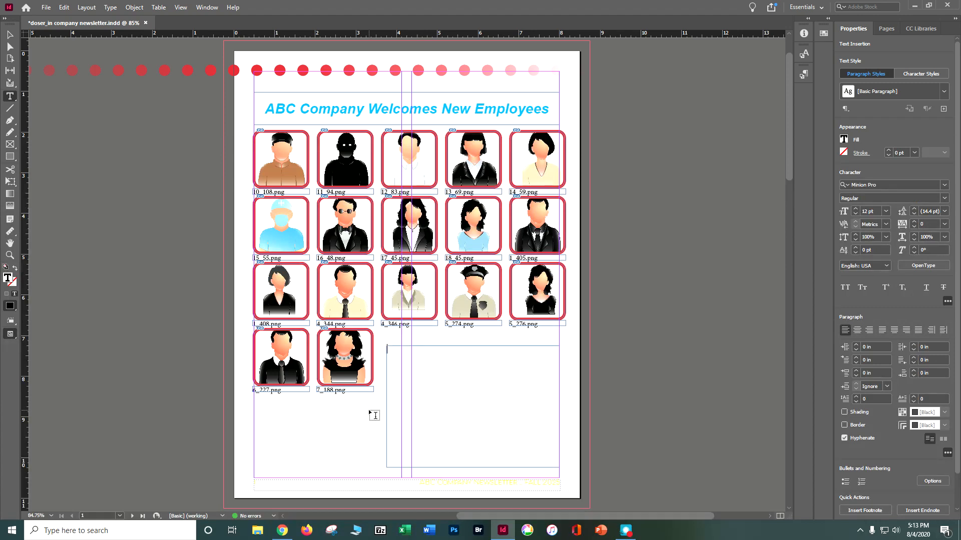
{"action": "right_click", "coordinate": [391, 367]}
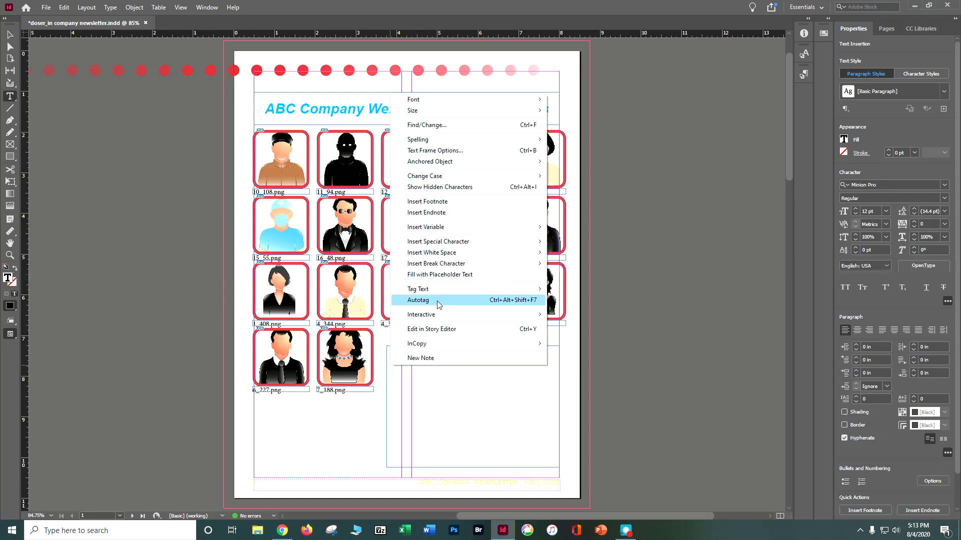
{"action": "left_click", "coordinate": [453, 275]}
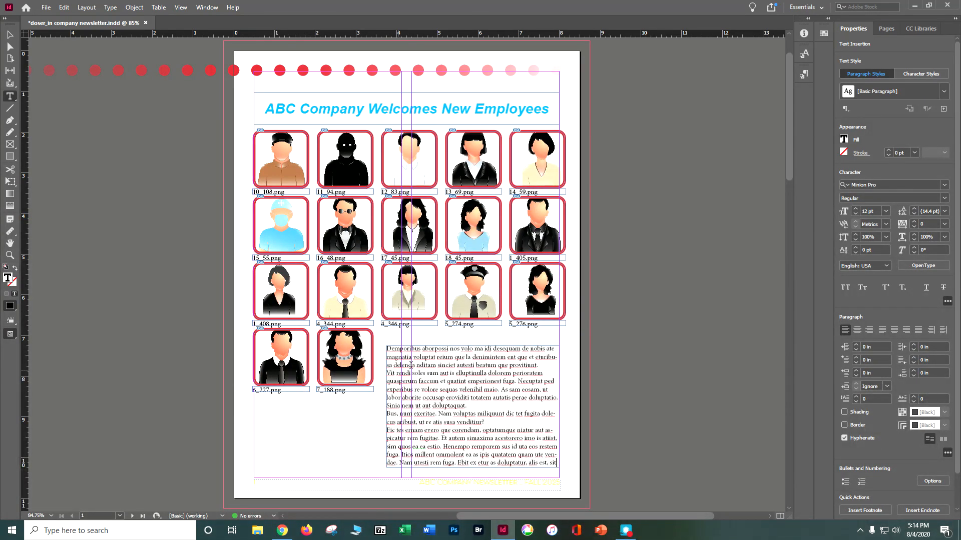
Step: Set the placeholder text frame to two columns in its Text Frame Options
{"action": "left_click", "coordinate": [10, 36]}
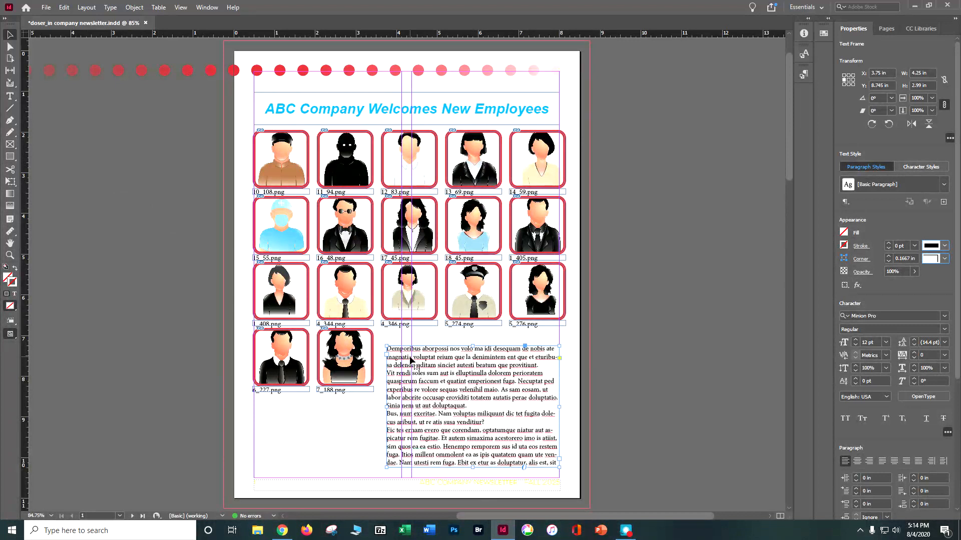
{"action": "right_click", "coordinate": [438, 352]}
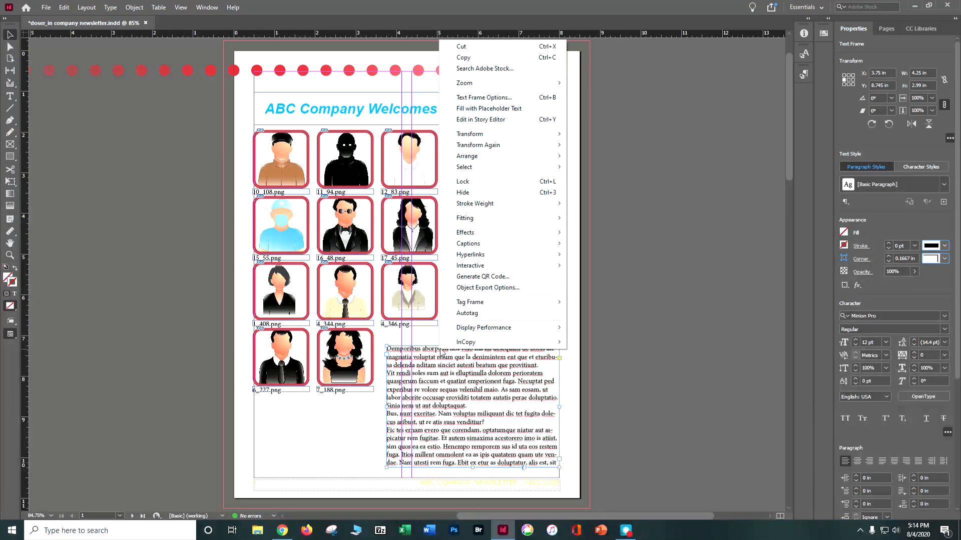
{"action": "left_click", "coordinate": [483, 97]}
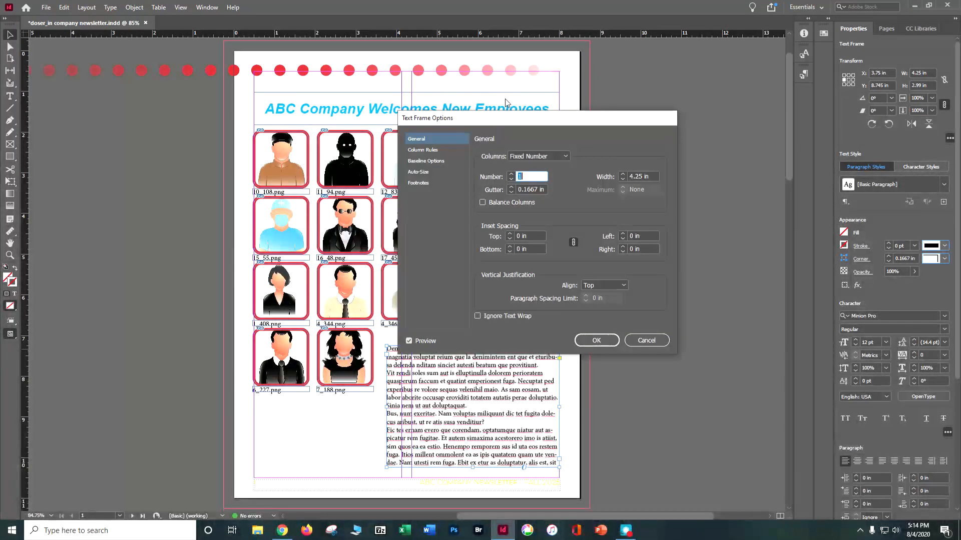
{"action": "left_click", "coordinate": [511, 174]}
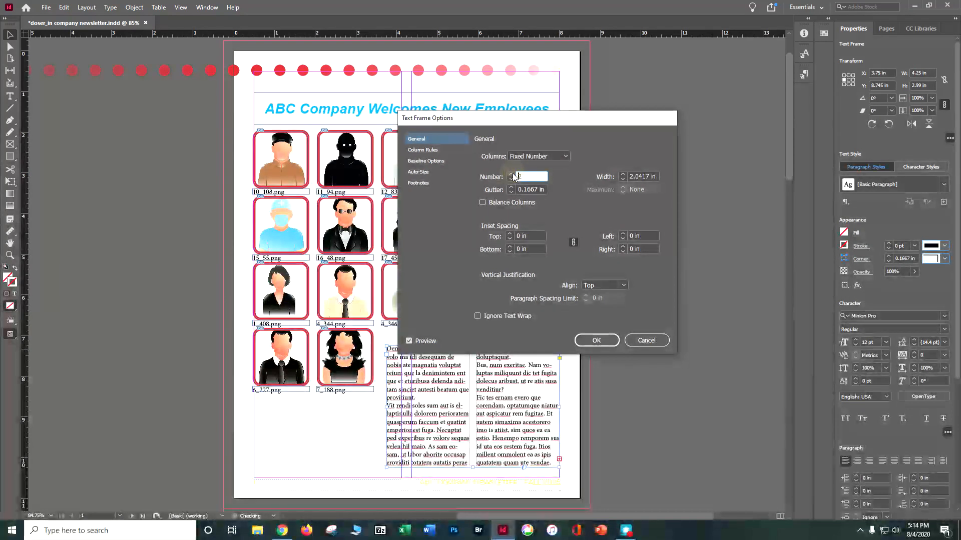
{"action": "left_click_drag", "start_coordinate": [535, 118], "coordinate": [684, 89]}
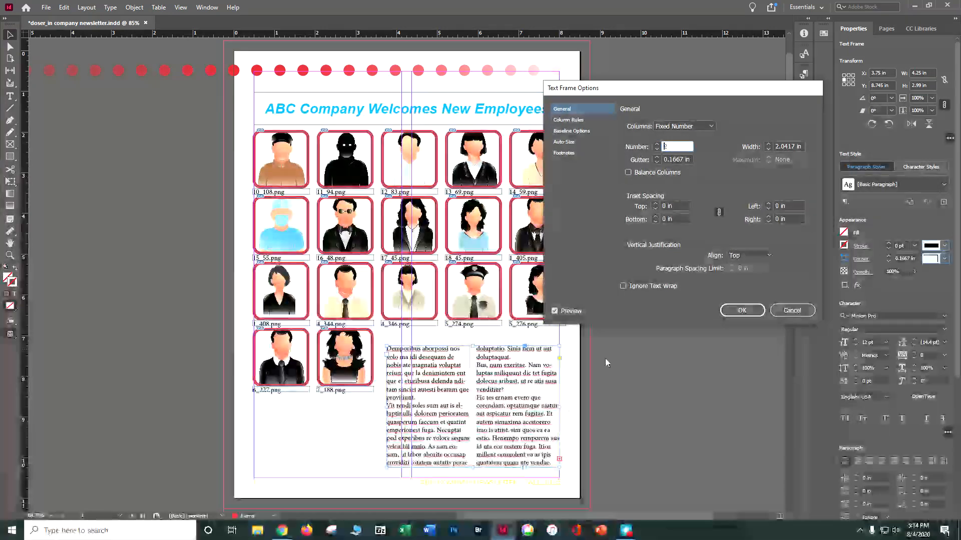
{"action": "left_click", "coordinate": [741, 311]}
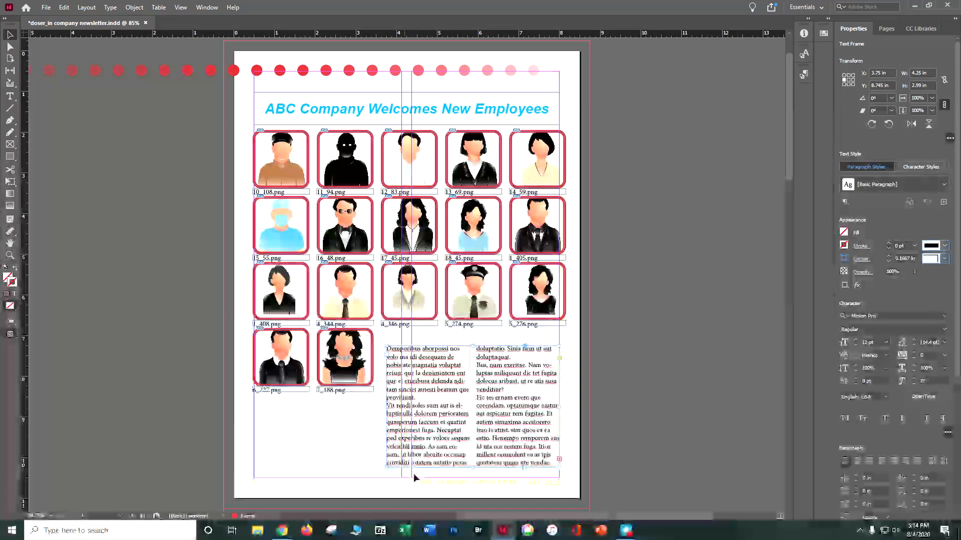
Step: Flow the overset placeholder text into a new threaded frame on the pasteboard and delete that overflow text
{"action": "left_click", "coordinate": [560, 463]}
{"action": "left_click", "coordinate": [649, 299]}
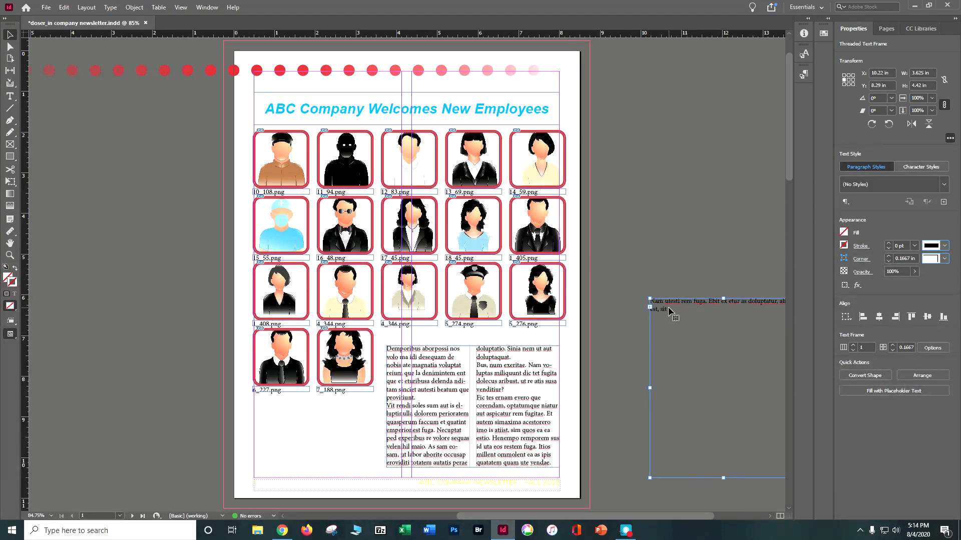
{"action": "double_click", "coordinate": [655, 298]}
{"action": "key", "text": "ctrl+a"}
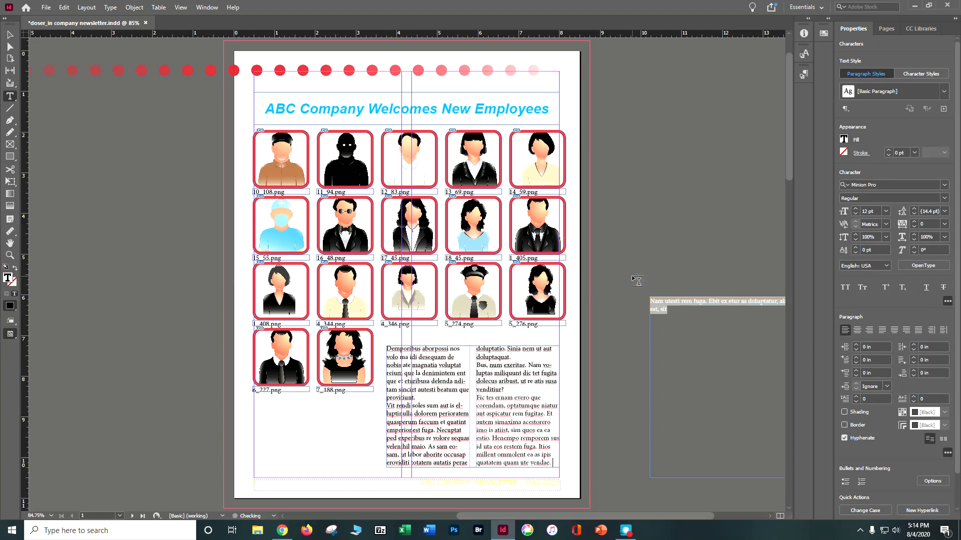
{"action": "key", "text": "BackSpace"}
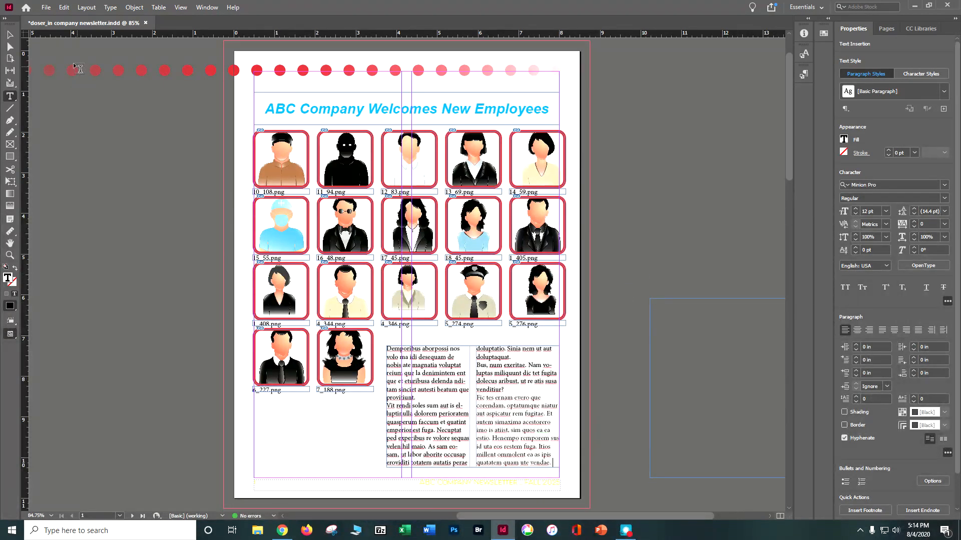
Step: Delete the emptied threaded frame from the pasteboard and save the newsletter document
{"action": "left_click", "coordinate": [10, 34]}
{"action": "left_click", "coordinate": [711, 300]}
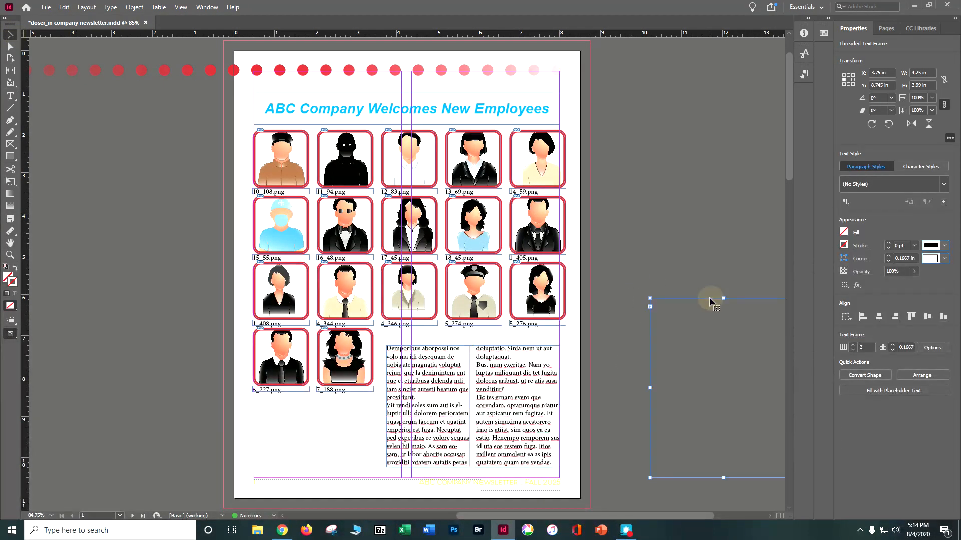
{"action": "key", "text": "Delete"}
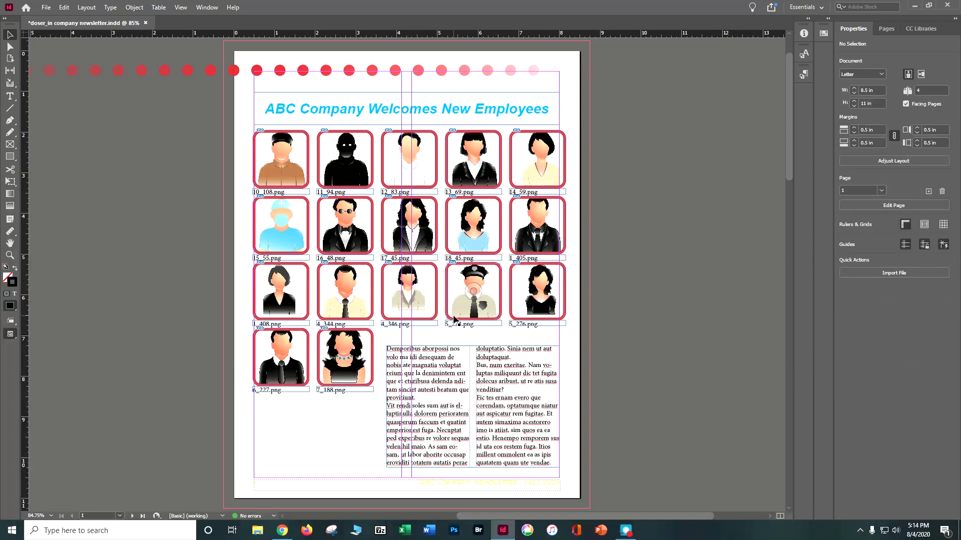
{"action": "key", "text": "ctrl+s"}
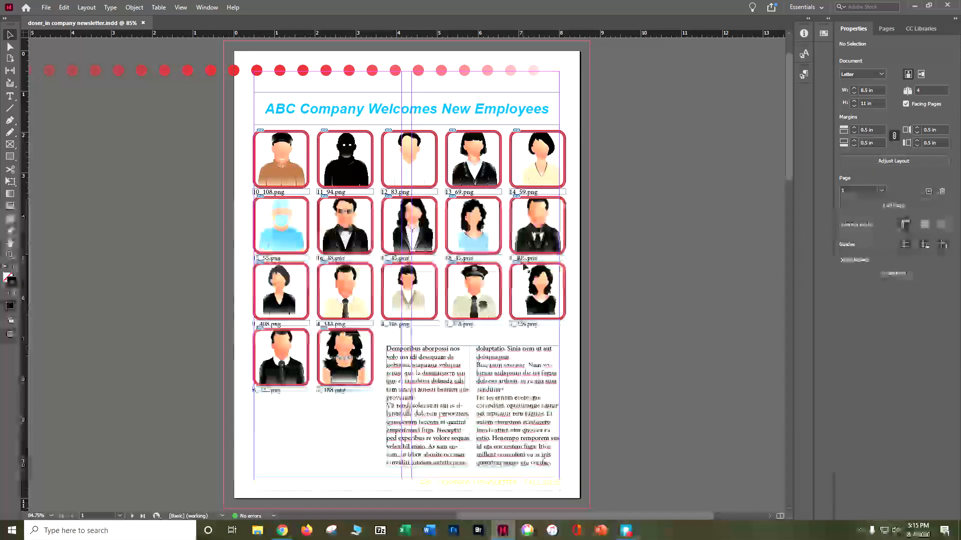
Step: On page 2, create a margin-to-margin text frame about 7.5 in by 1.2 in below the dots, reading "Employee of the Month"
{"action": "left_click", "coordinate": [877, 30]}
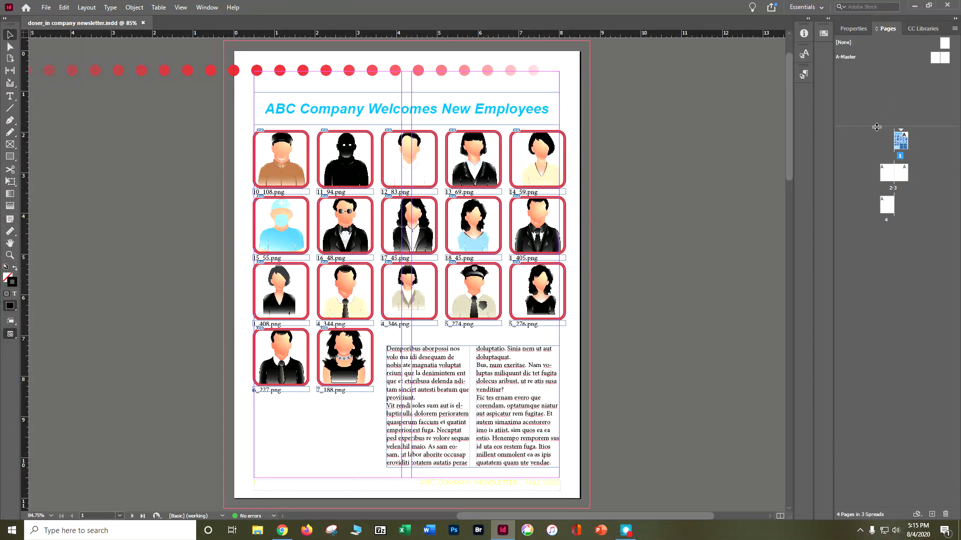
{"action": "double_click", "coordinate": [891, 172]}
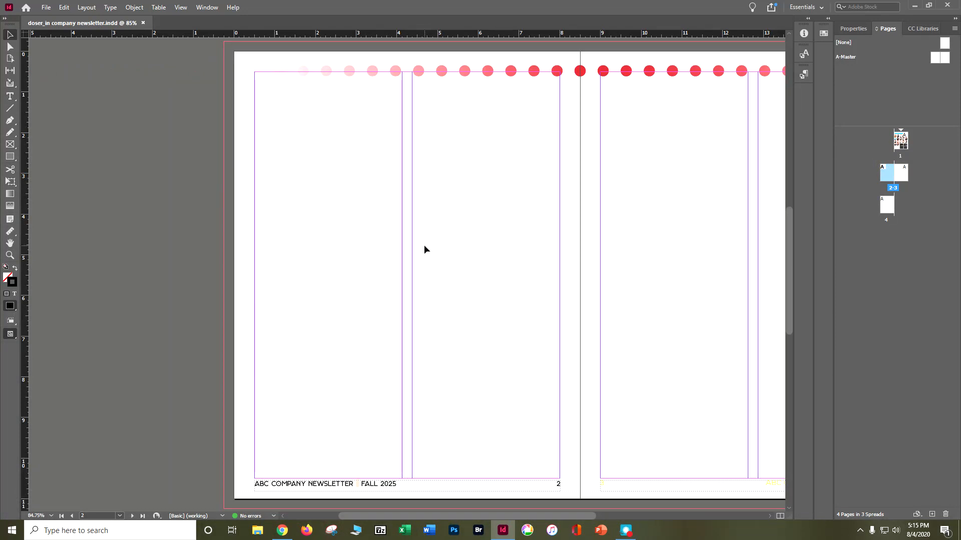
{"action": "left_click", "coordinate": [9, 96]}
{"action": "left_click_drag", "start_coordinate": [254, 99], "coordinate": [559, 148]}
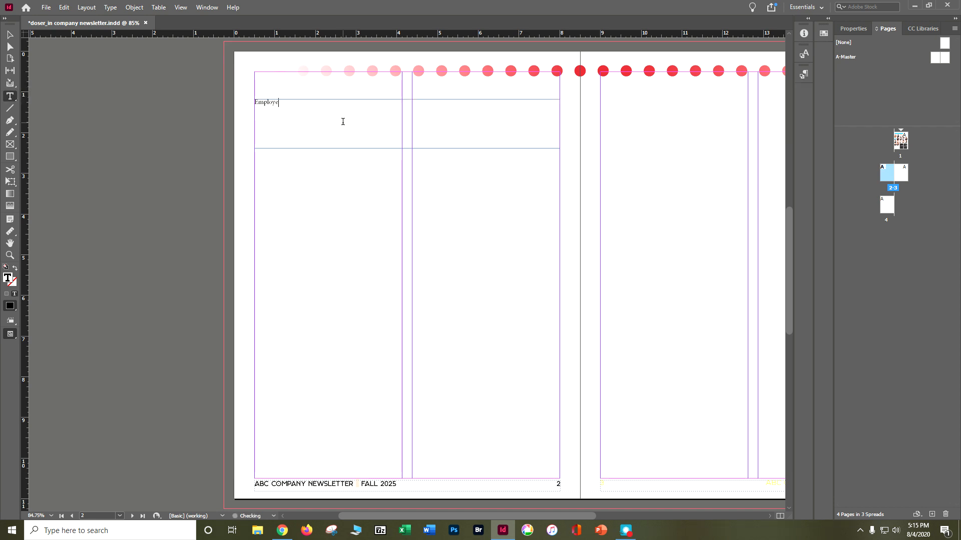
{"action": "type", "text": "Employee of the Month"}
{"action": "key", "text": "Escape"}
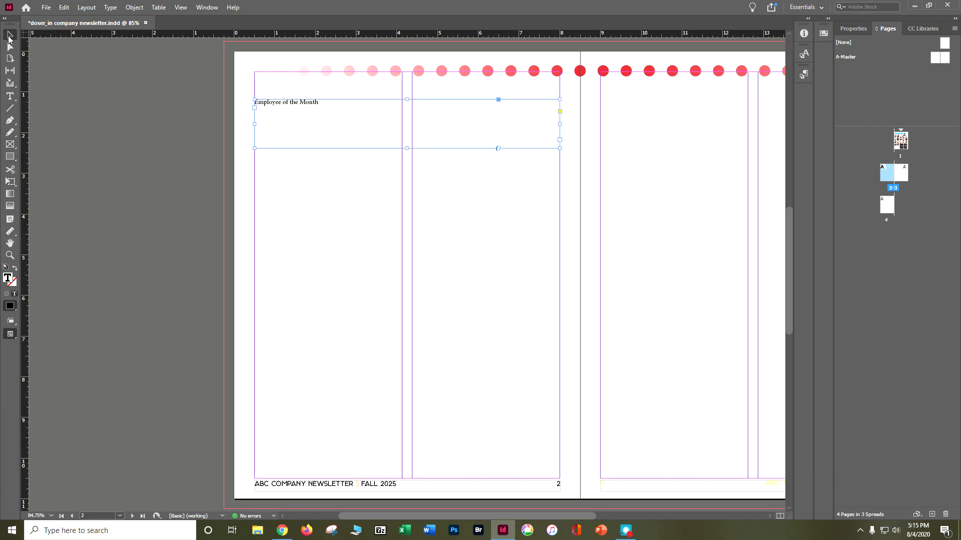
Step: Set the "Employee of the Month" headline to 36 pt in the Andrea Bilarosa font
{"action": "left_click", "coordinate": [853, 29]}
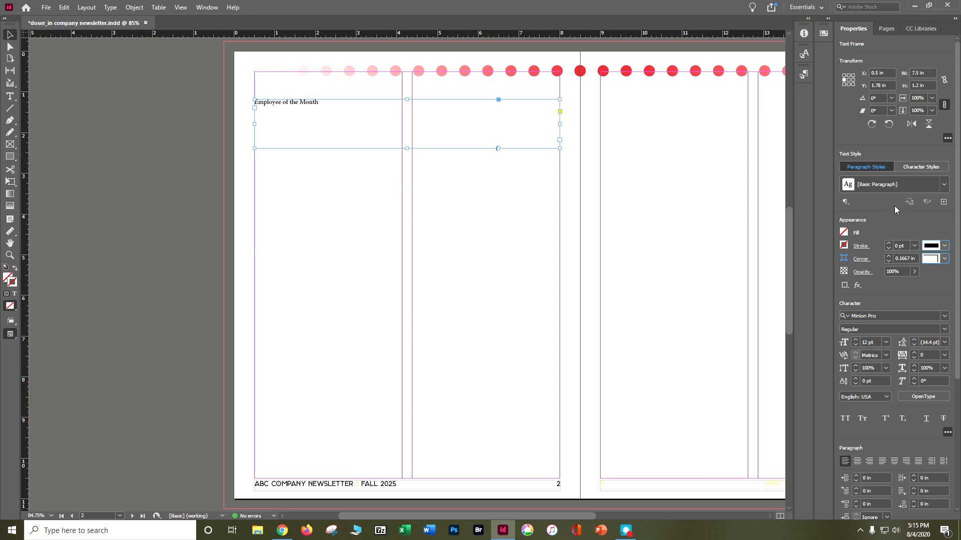
{"action": "left_click", "coordinate": [944, 316]}
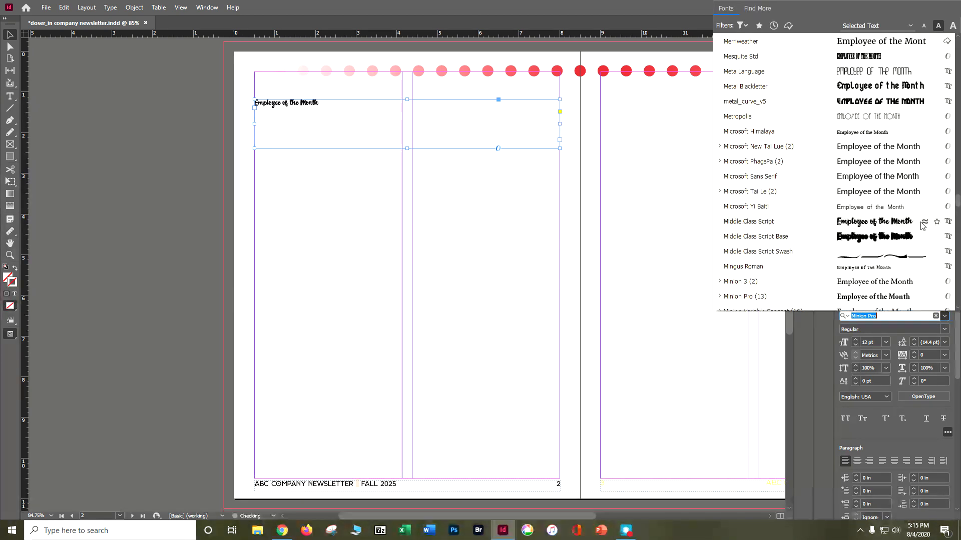
{"action": "left_click", "coordinate": [924, 250]}
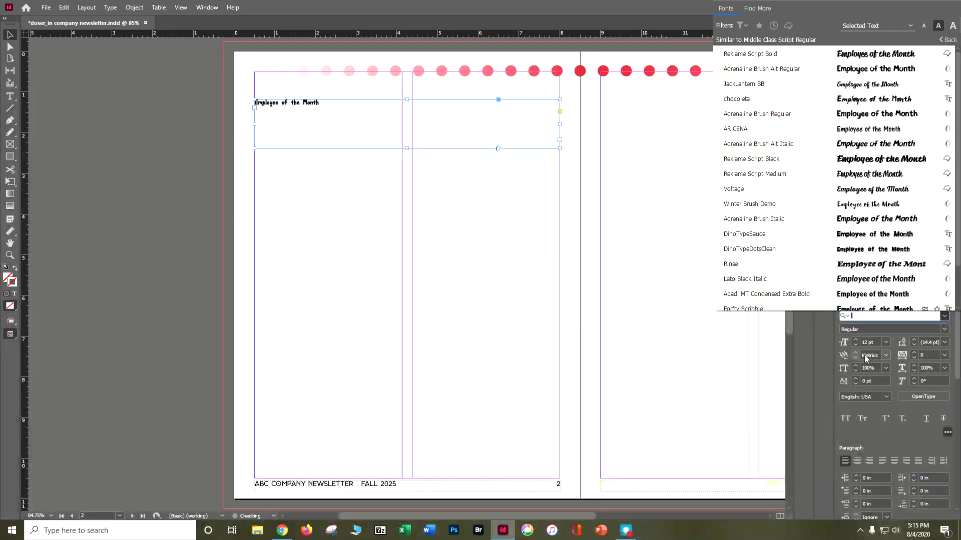
{"action": "left_click", "coordinate": [886, 343]}
{"action": "left_click", "coordinate": [886, 343]}
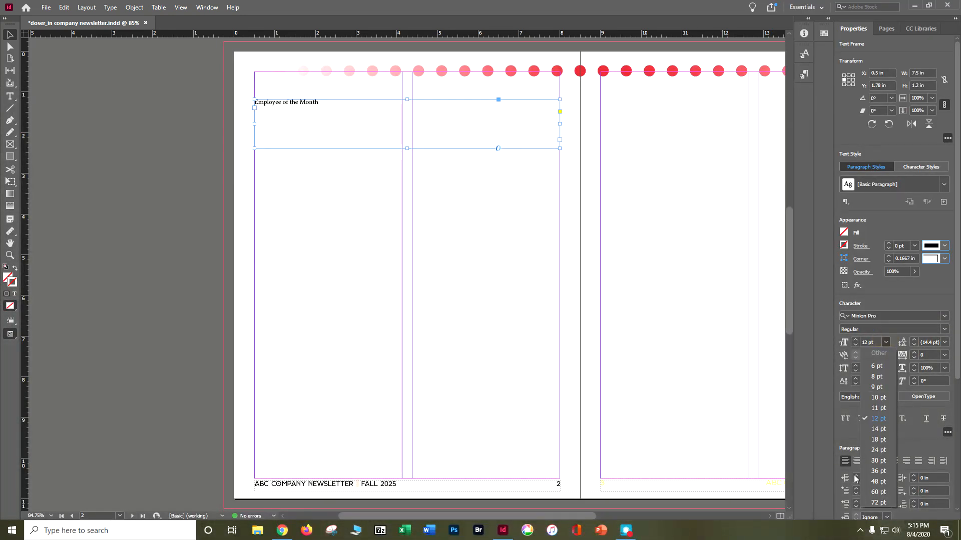
{"action": "left_click", "coordinate": [878, 471]}
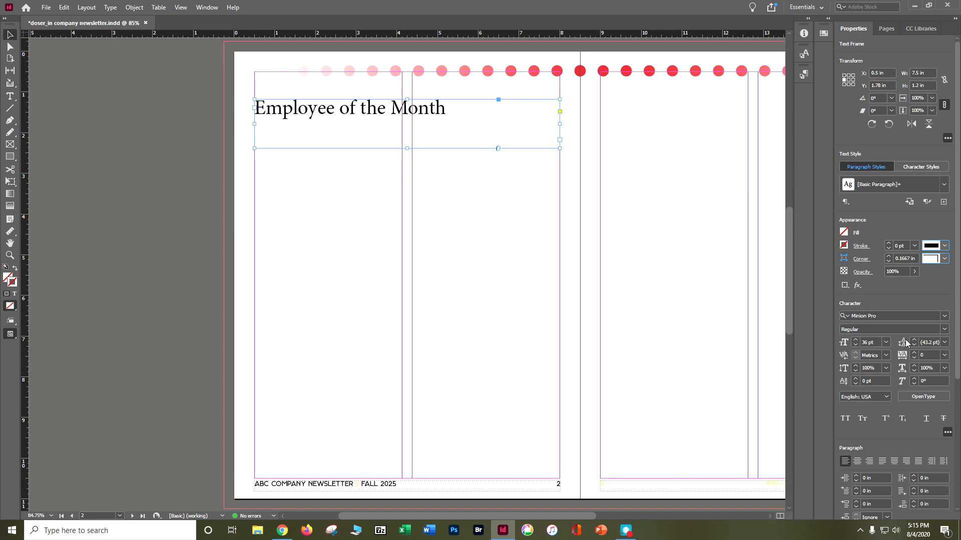
{"action": "left_click", "coordinate": [940, 316]}
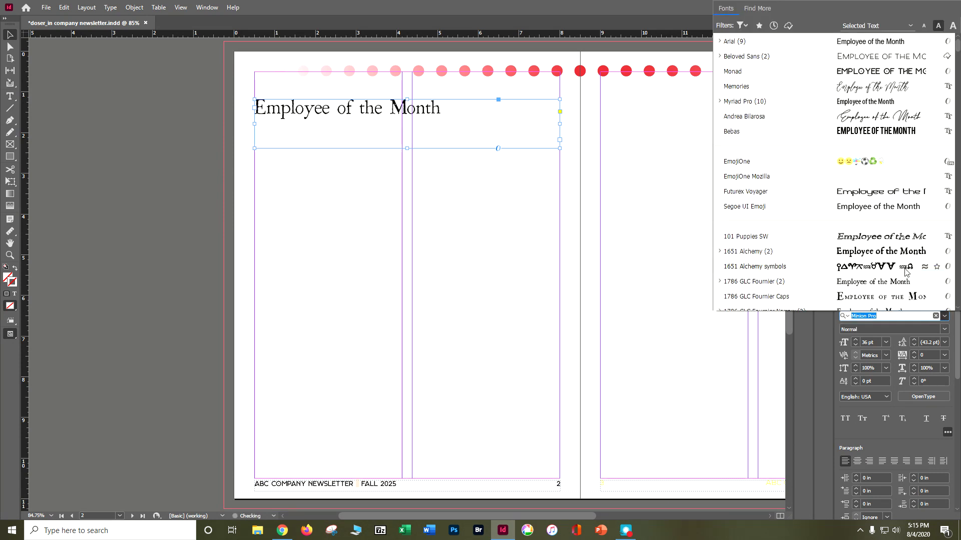
{"action": "left_click", "coordinate": [906, 116]}
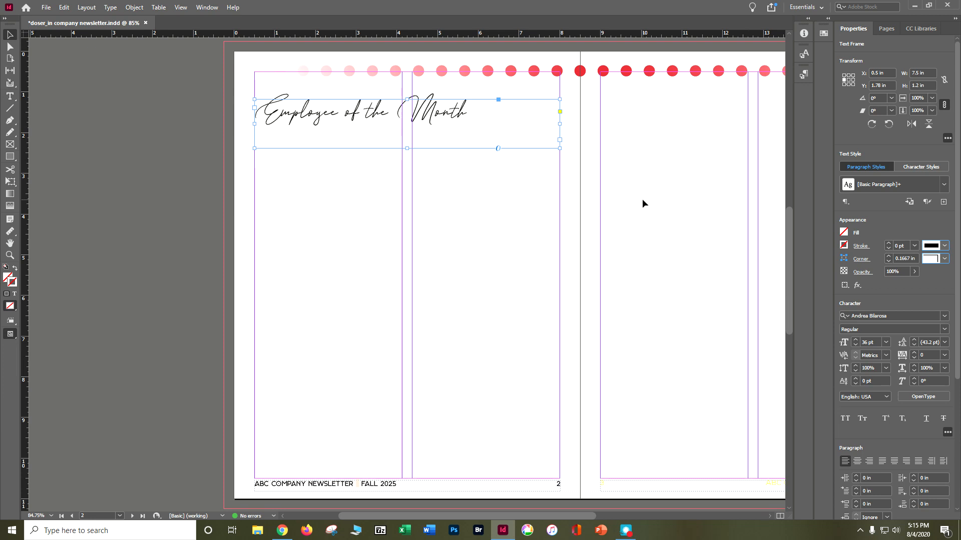
{"action": "left_click", "coordinate": [882, 331]}
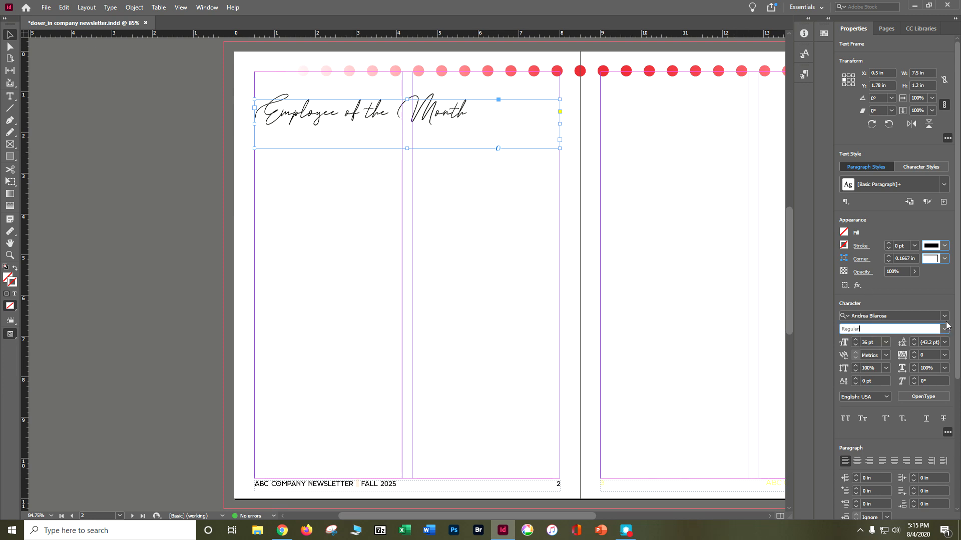
{"action": "key", "text": "Return"}
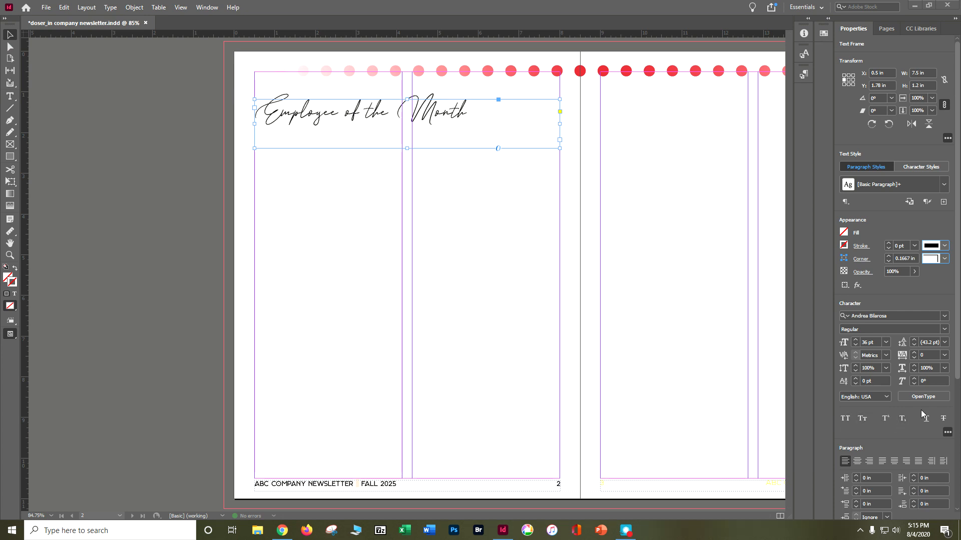
{"action": "left_click", "coordinate": [944, 418]}
{"action": "left_click", "coordinate": [944, 418]}
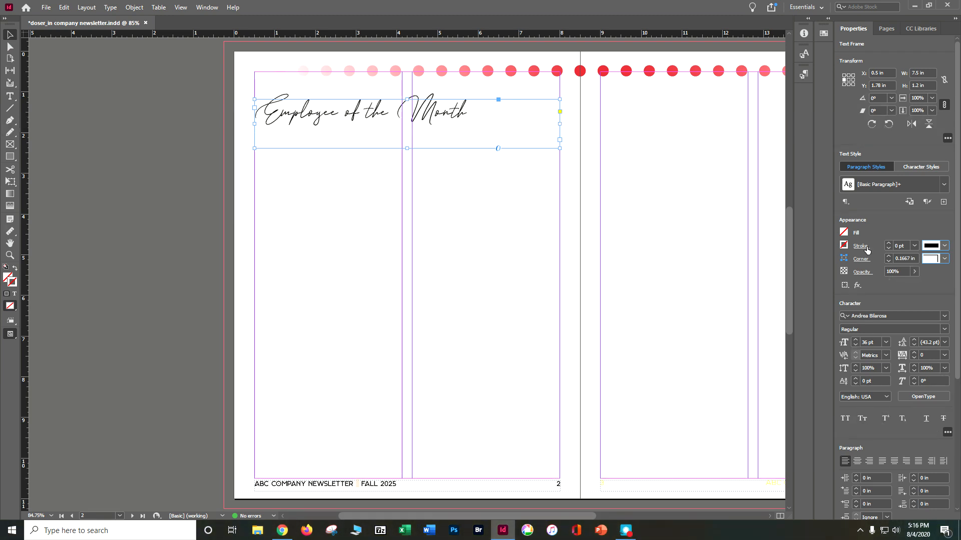
Step: Try a red C=15 M=100 Y=100 stroke on the headline frame and check it in Preview screen mode
{"action": "left_click", "coordinate": [844, 246]}
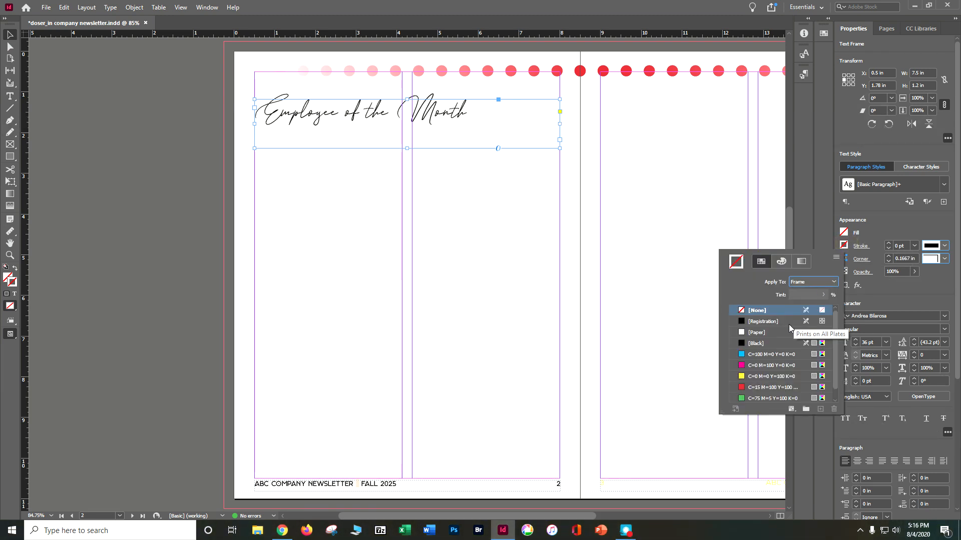
{"action": "left_click", "coordinate": [775, 387]}
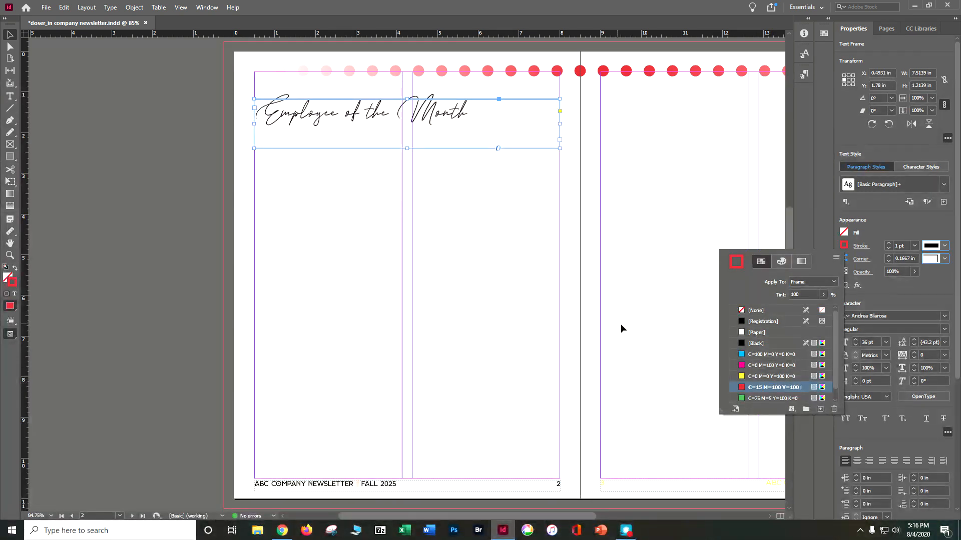
{"action": "left_click", "coordinate": [129, 223]}
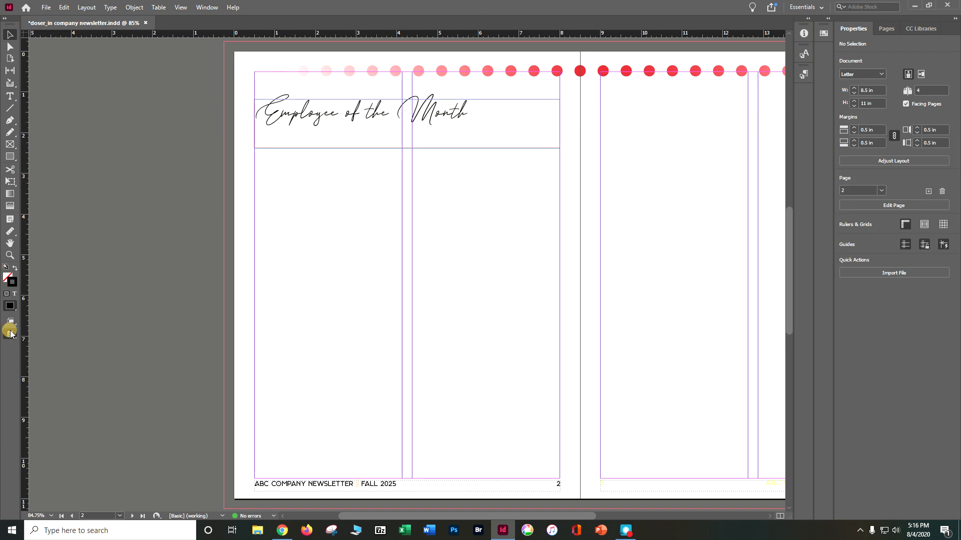
{"action": "left_click_drag", "start_coordinate": [10, 334], "coordinate": [38, 364]}
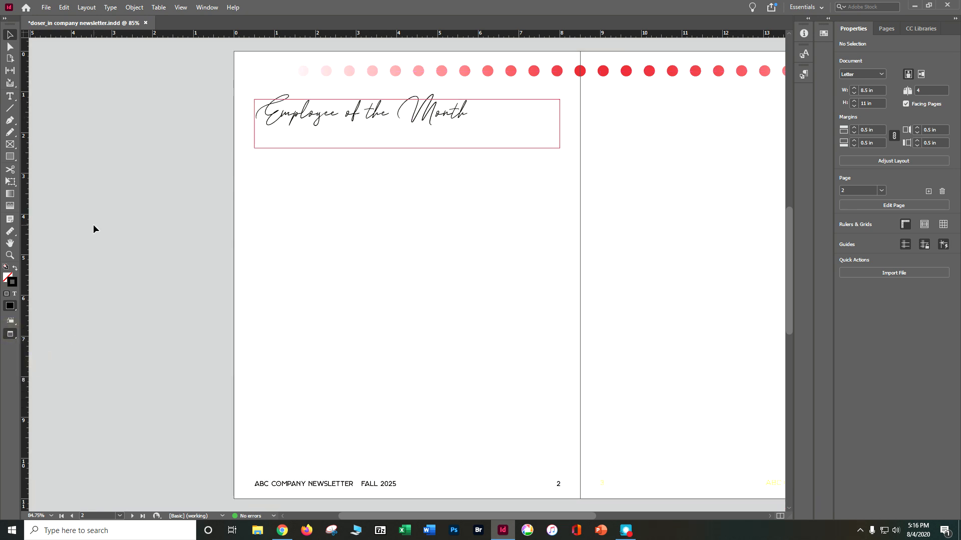
Step: Undo the red stroke on the headline frame and return to Normal screen mode
{"action": "key", "text": "ctrl+a"}
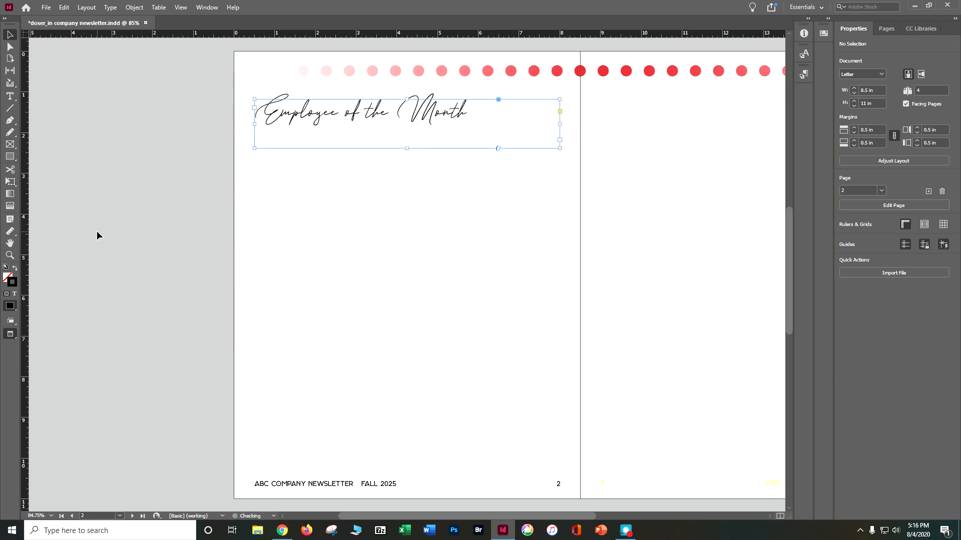
{"action": "right_click", "coordinate": [13, 341]}
{"action": "left_click", "coordinate": [30, 348]}
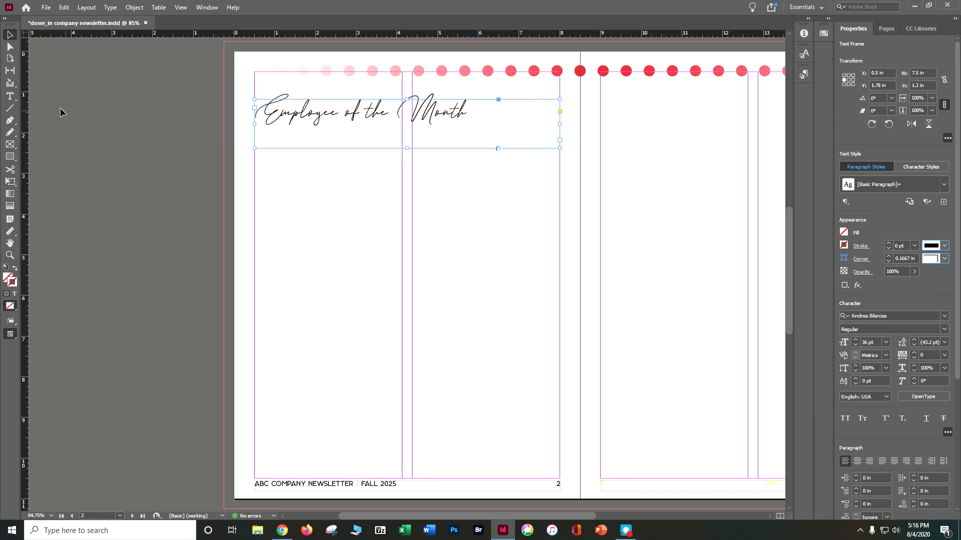
Step: Colour the "Employee of the Month" heading text with the red C=15 M=100 Y=100 swatch
{"action": "left_click", "coordinate": [9, 96]}
{"action": "left_click_drag", "start_coordinate": [462, 109], "coordinate": [255, 112]}
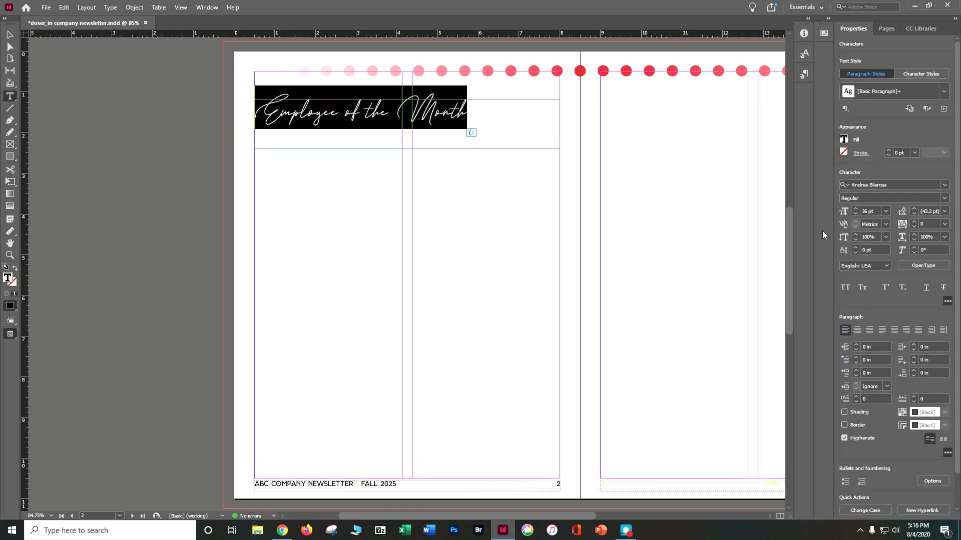
{"action": "left_click", "coordinate": [844, 140]}
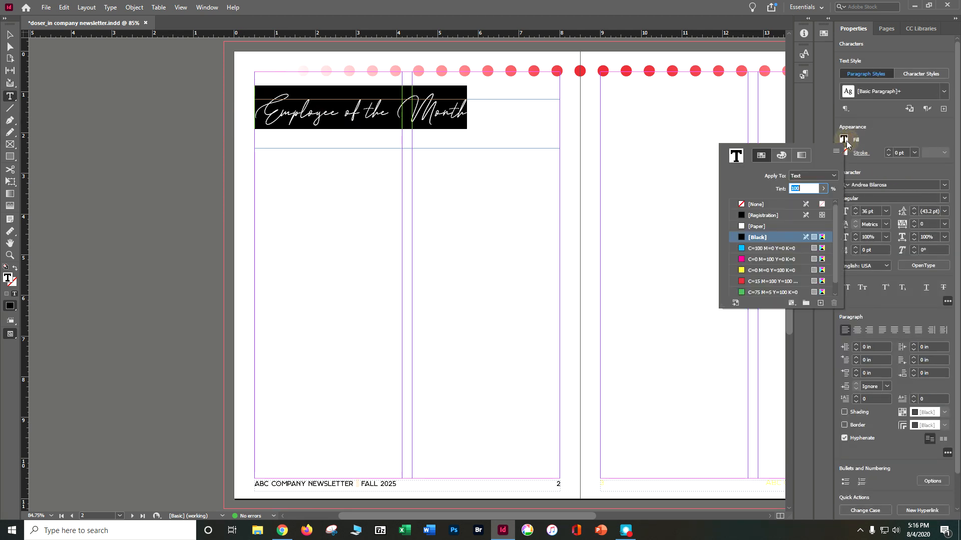
{"action": "left_click", "coordinate": [776, 282]}
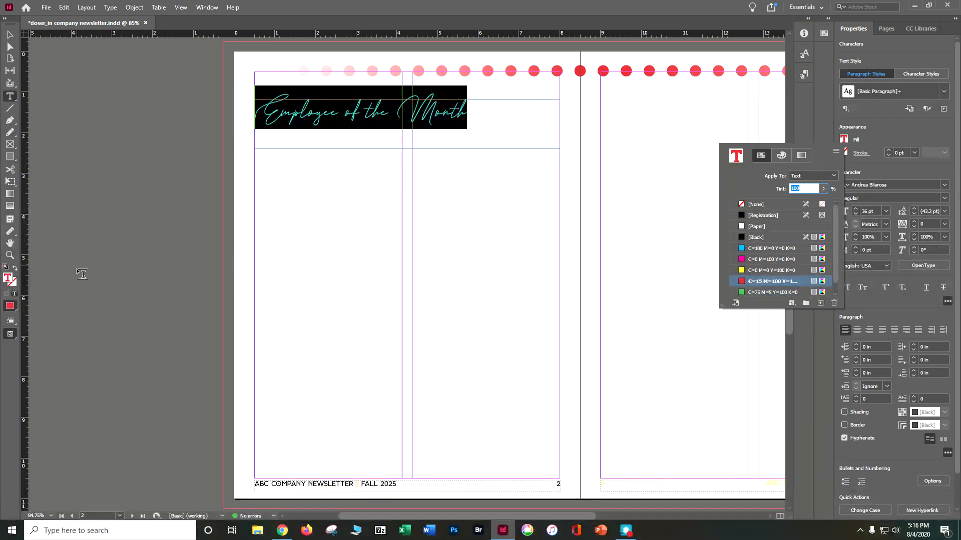
{"action": "key", "text": "Escape"}
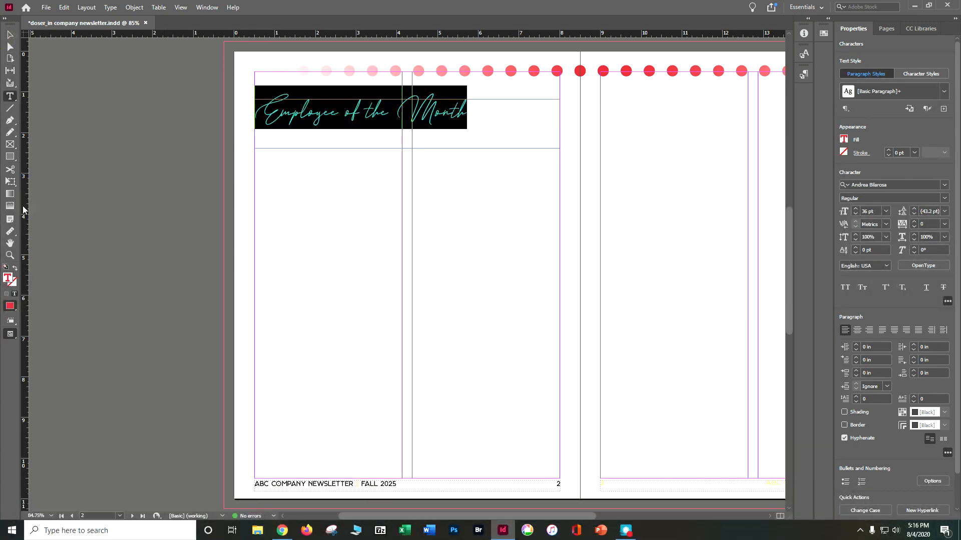
{"action": "left_click", "coordinate": [140, 204]}
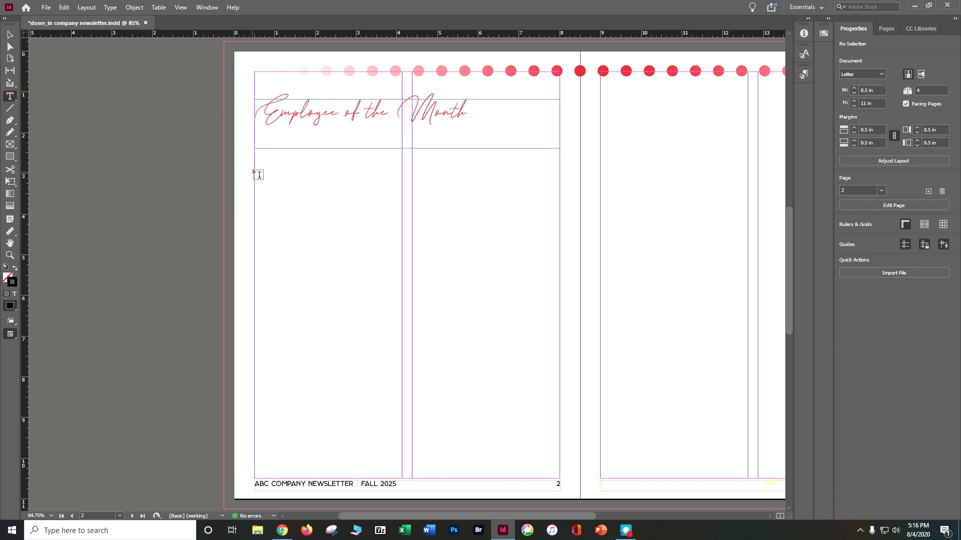
Step: Create a text frame about 7.52 by 7.02 in below the heading on page 2 and fill it with placeholder text
{"action": "left_click_drag", "start_coordinate": [256, 160], "coordinate": [560, 442]}
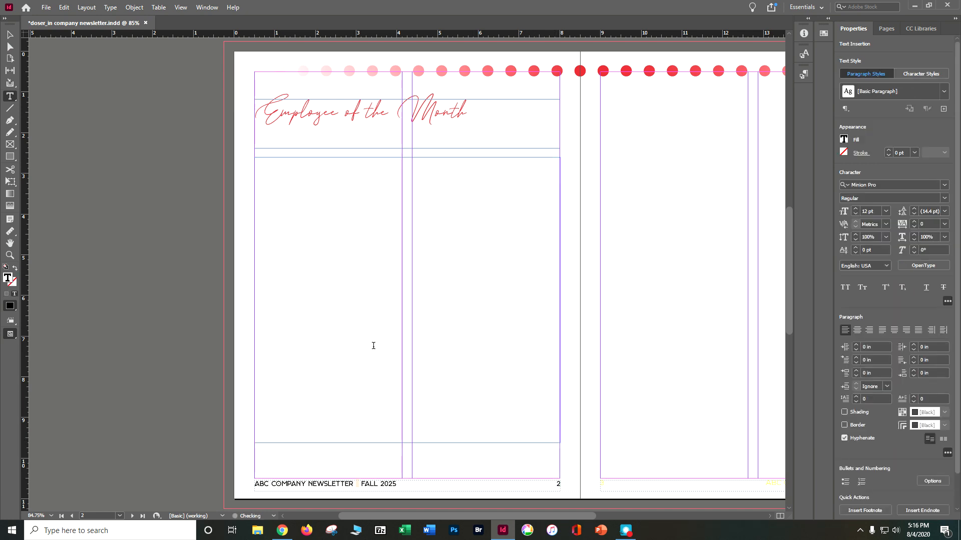
{"action": "right_click", "coordinate": [353, 306]}
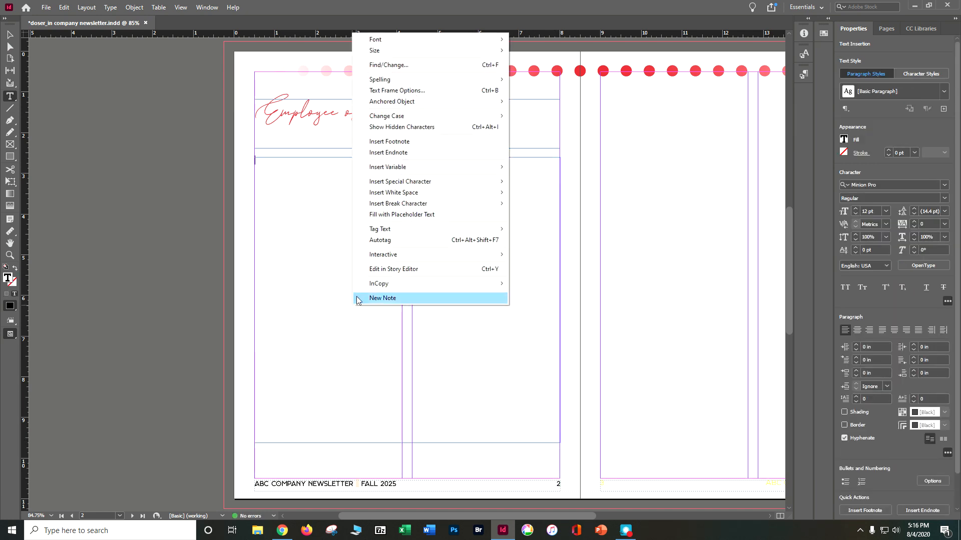
{"action": "left_click", "coordinate": [410, 215]}
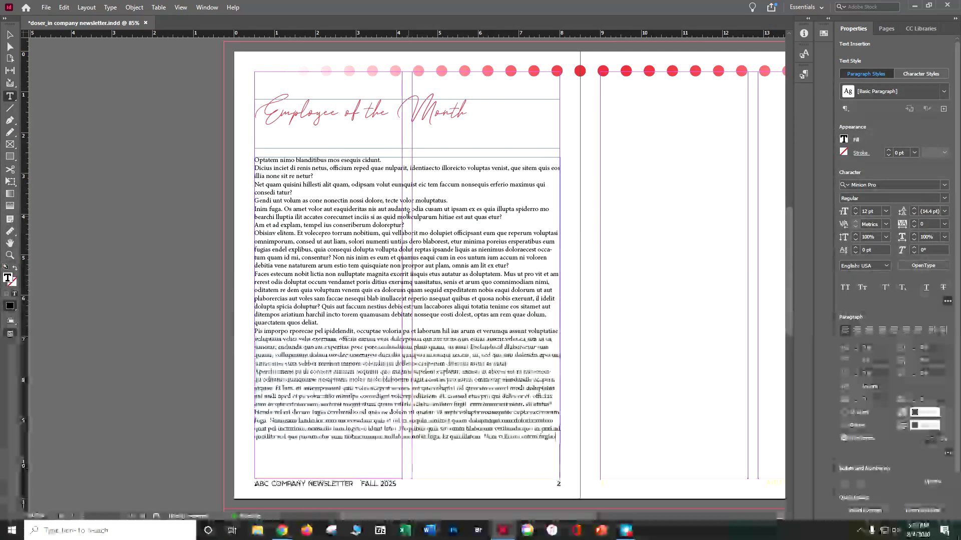
Step: Set the placeholder article's text frame to 2 columns in Text Frame Options
{"action": "right_click", "coordinate": [410, 218]}
{"action": "right_click", "coordinate": [367, 215]}
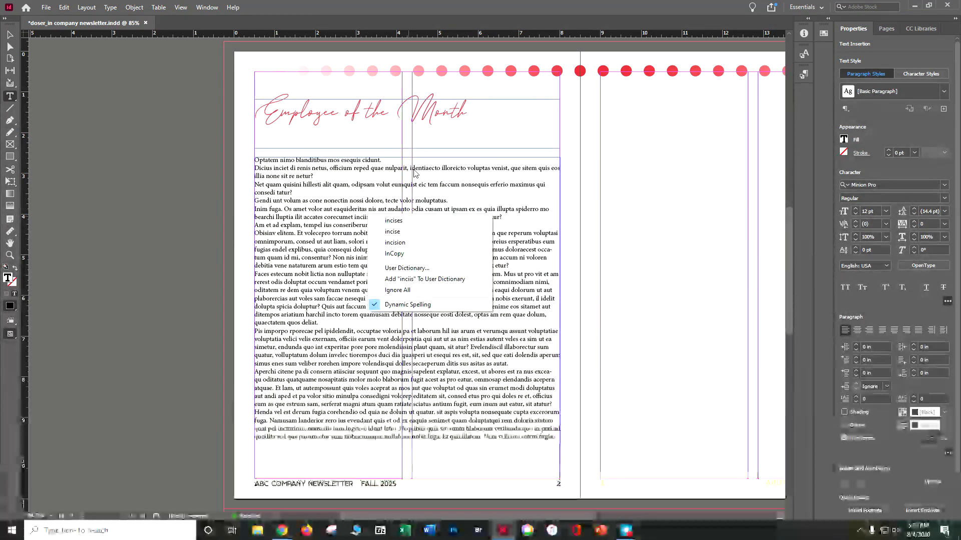
{"action": "left_click_drag", "start_coordinate": [412, 168], "coordinate": [415, 168]}
{"action": "left_click", "coordinate": [10, 35]}
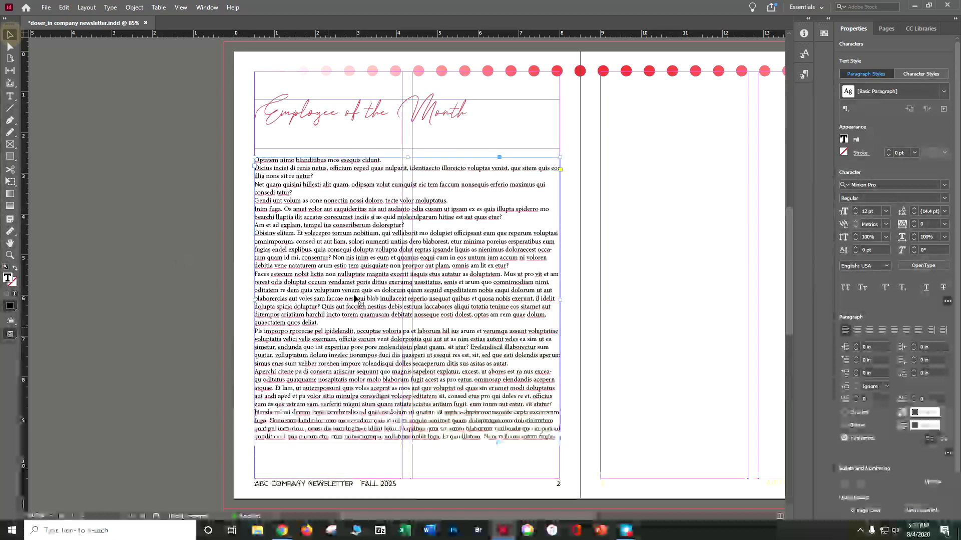
{"action": "right_click", "coordinate": [412, 185]}
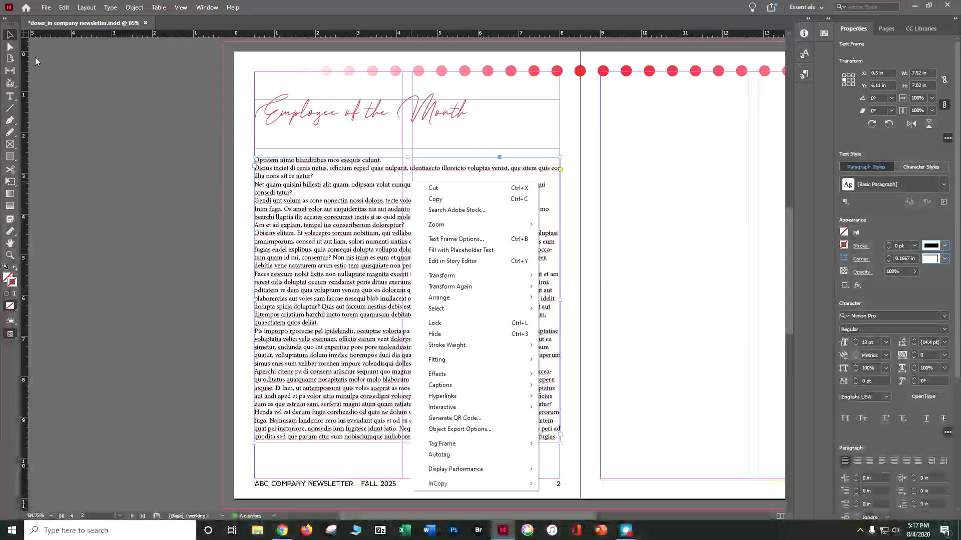
{"action": "left_click", "coordinate": [443, 239]}
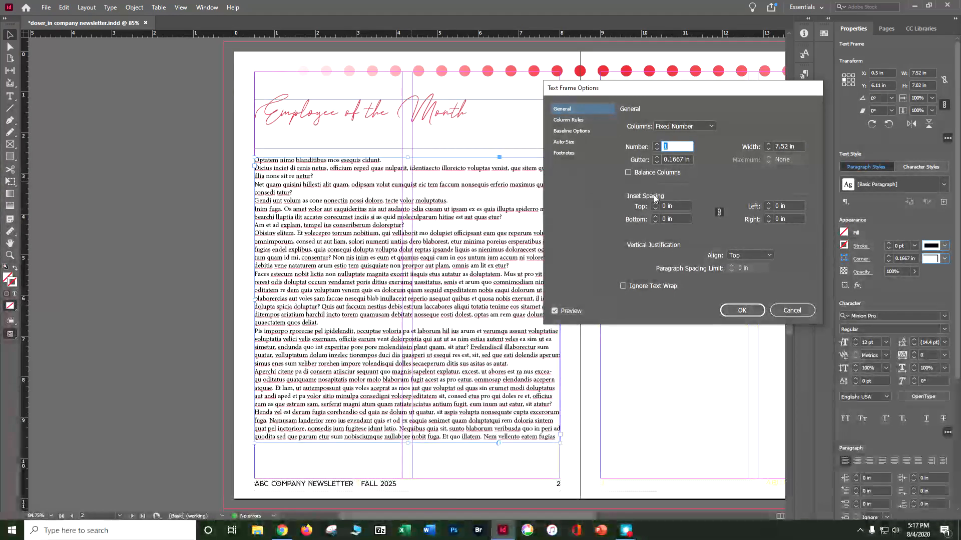
{"action": "left_click", "coordinate": [657, 144]}
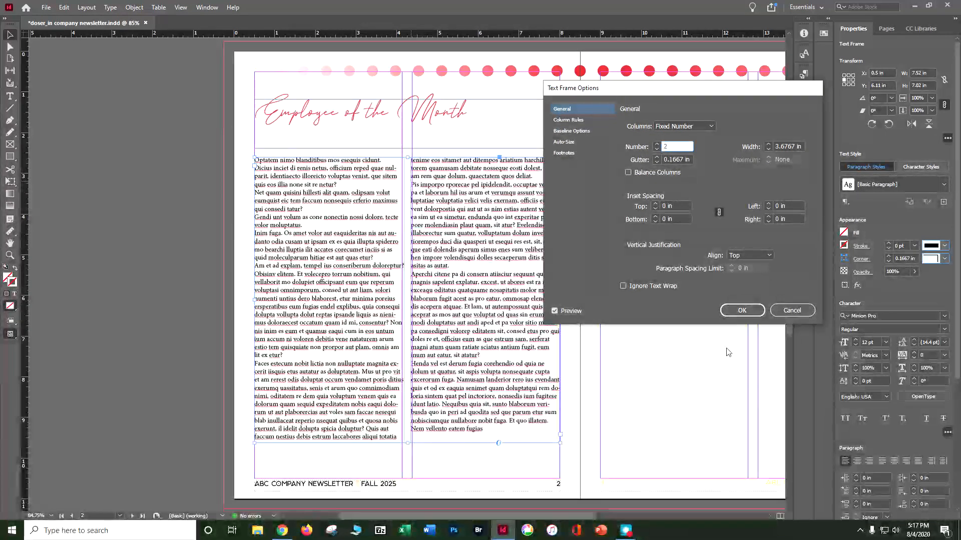
{"action": "left_click", "coordinate": [742, 310]}
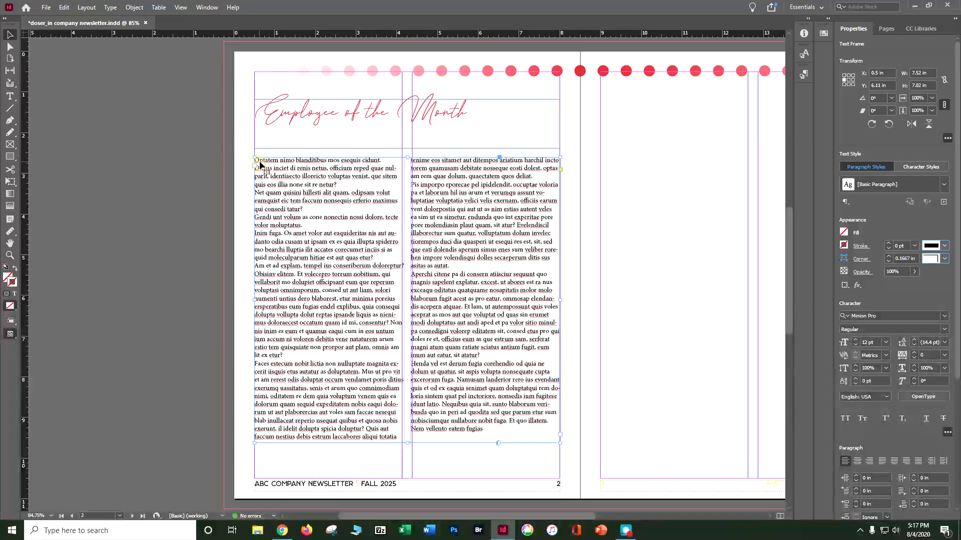
Step: Try indenting the article's first paragraph with a tab character and remove it again
{"action": "left_click", "coordinate": [9, 96]}
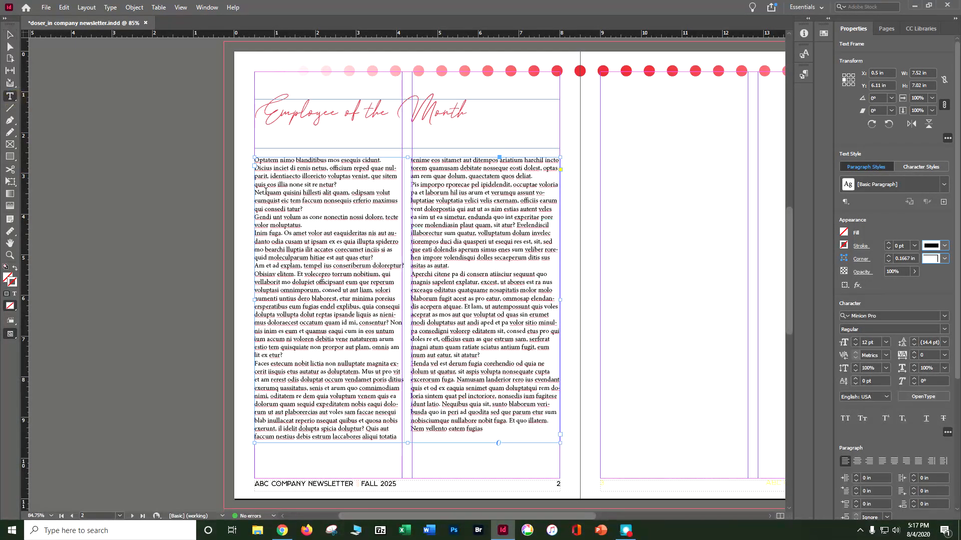
{"action": "left_click", "coordinate": [277, 169]}
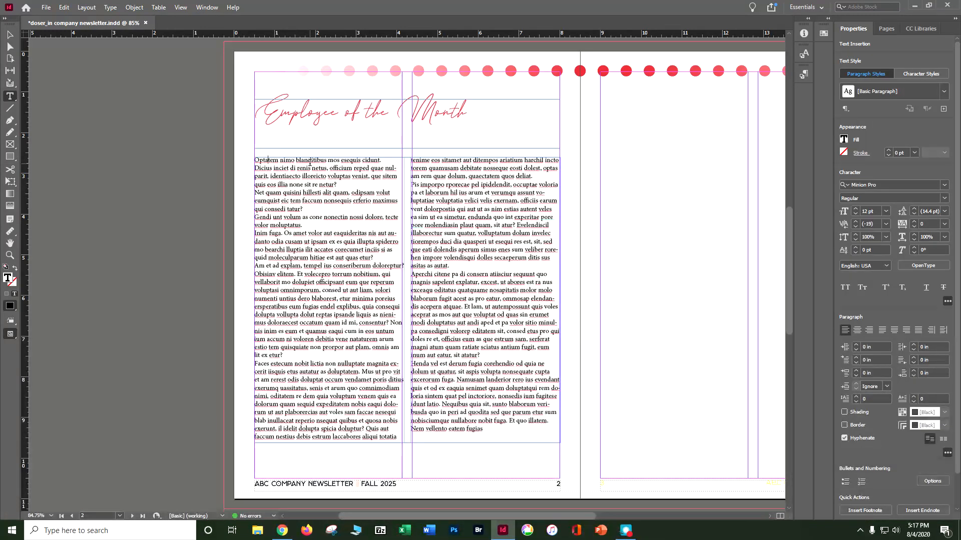
{"action": "key", "text": "Tab"}
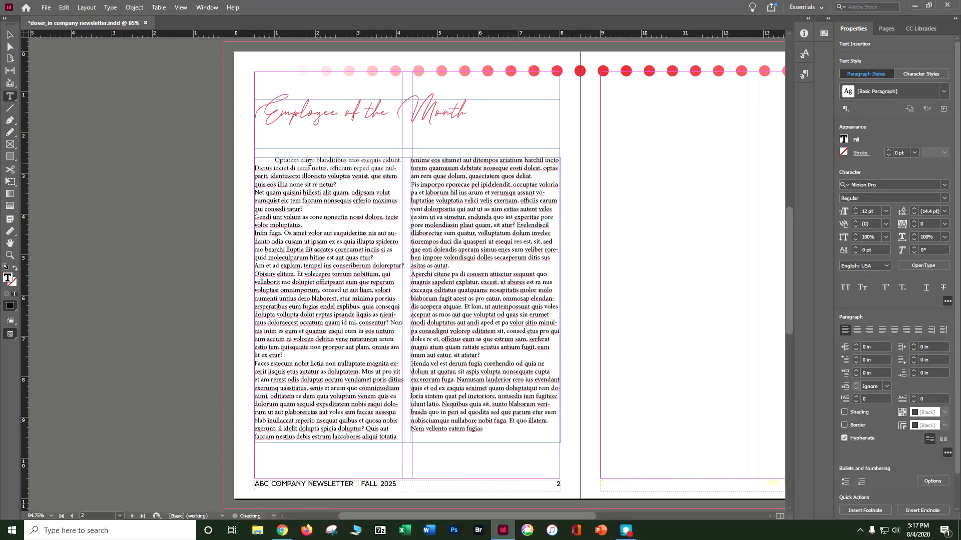
{"action": "key", "text": "BackSpace"}
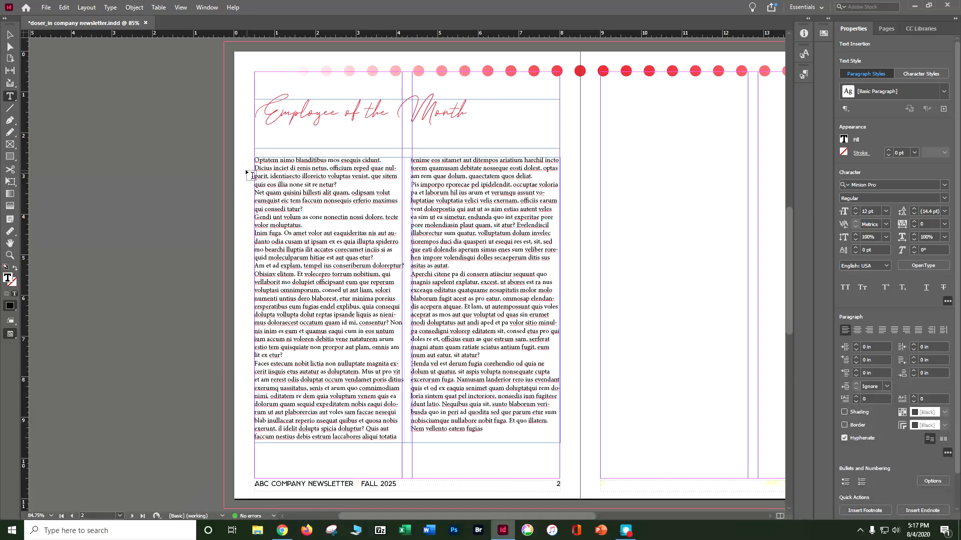
Step: Set the first line left indent of all paragraphs in the article frame to 0.125 in
{"action": "left_click", "coordinate": [9, 35]}
{"action": "left_click", "coordinate": [496, 198]}
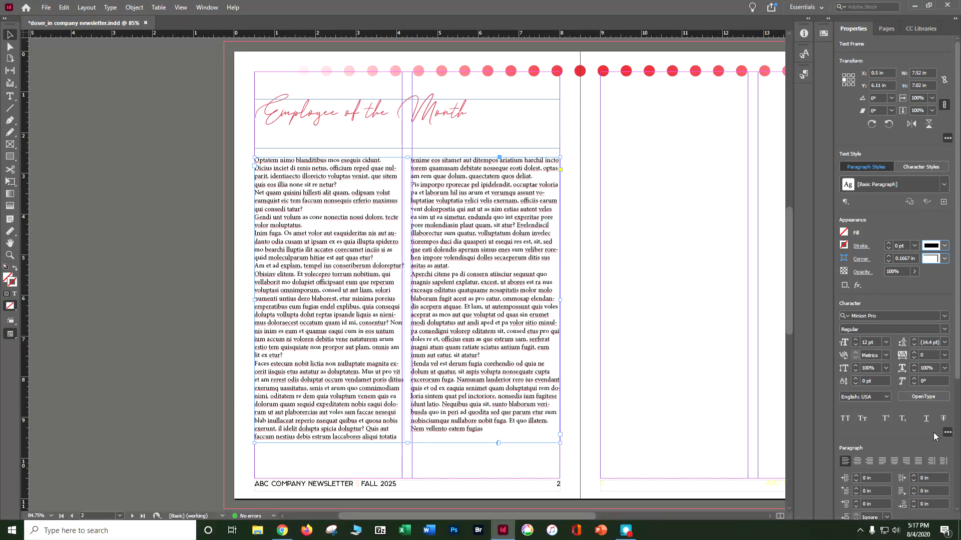
{"action": "left_click", "coordinate": [947, 432]}
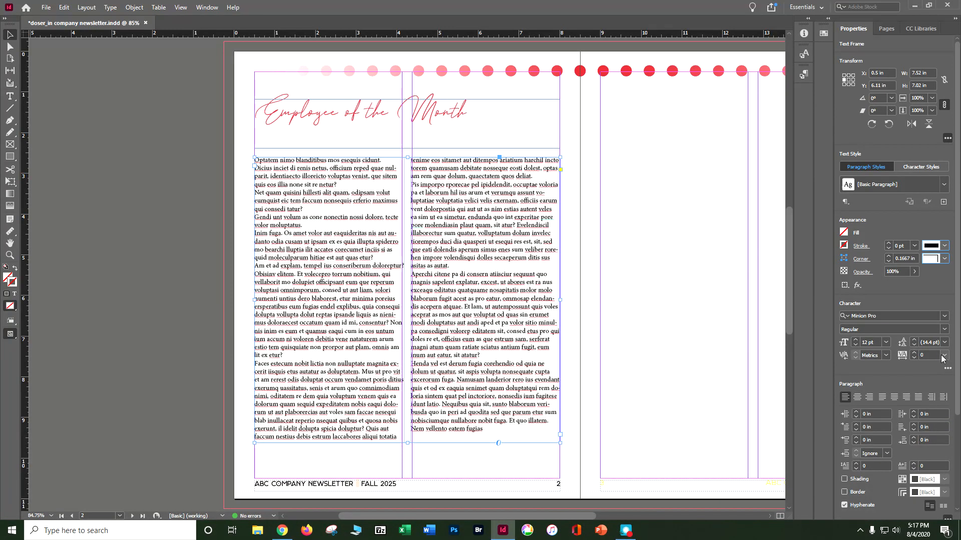
{"action": "left_click", "coordinate": [947, 138]}
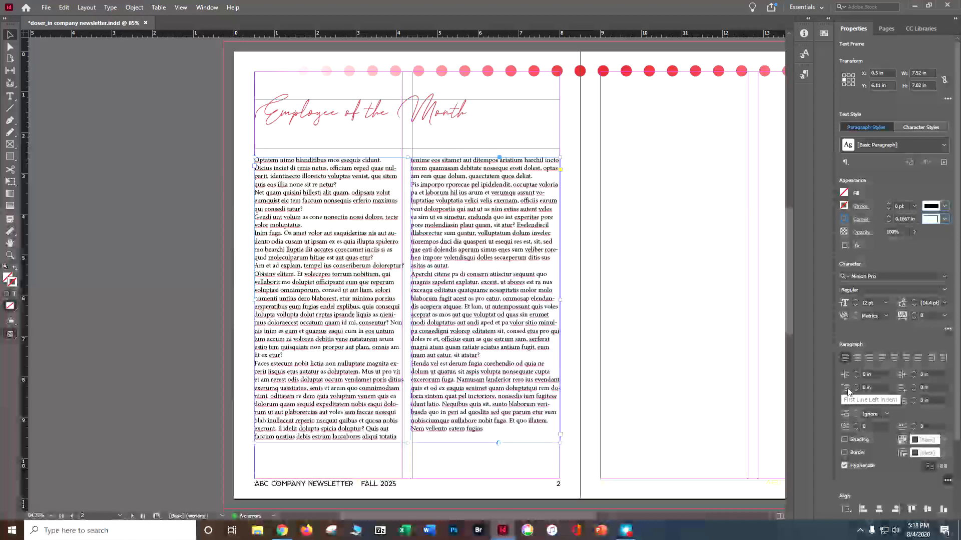
{"action": "left_click", "coordinate": [856, 386]}
{"action": "left_click", "coordinate": [856, 385]}
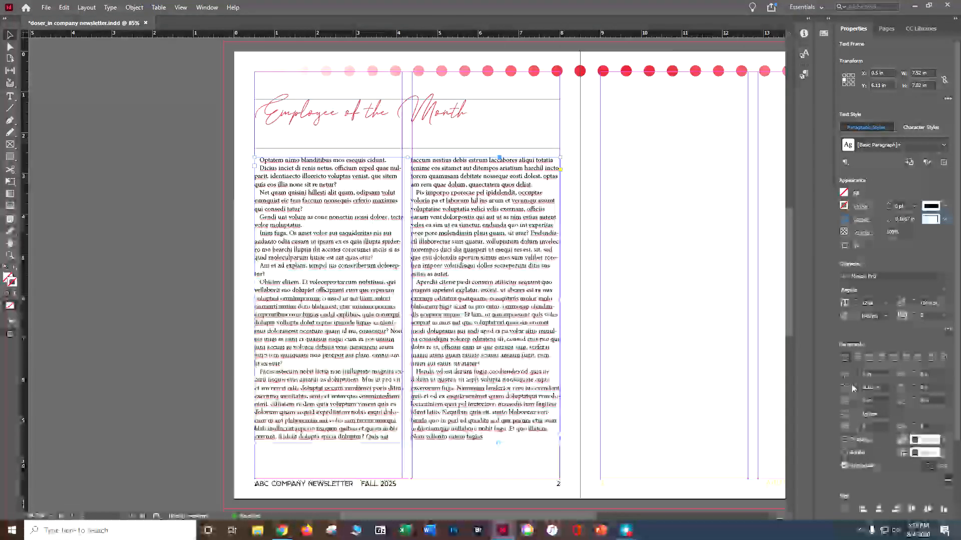
{"action": "left_click", "coordinate": [856, 386]}
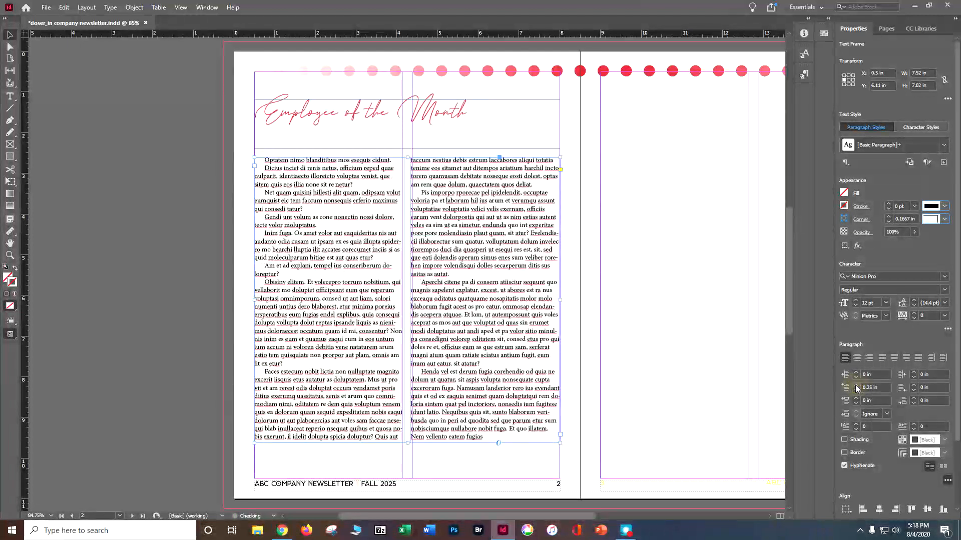
{"action": "left_click", "coordinate": [857, 391]}
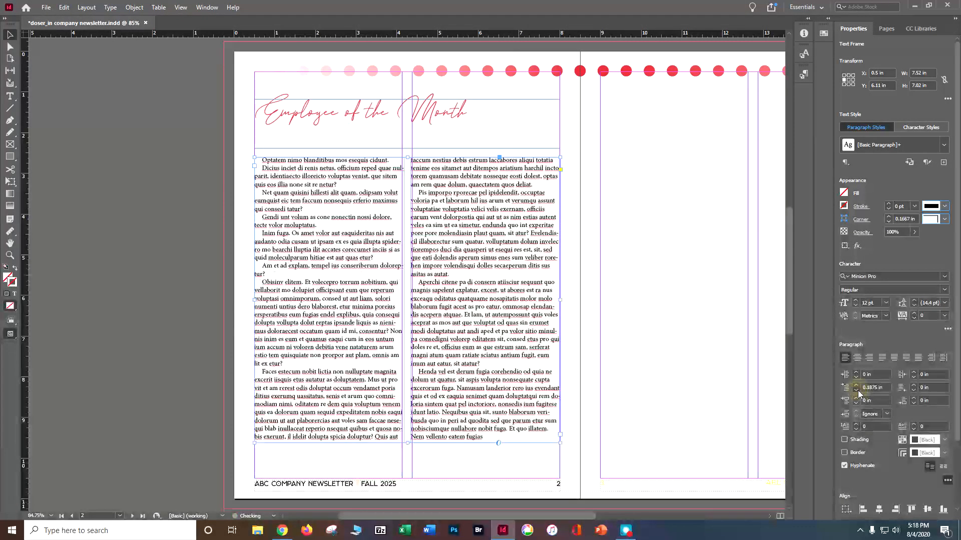
{"action": "left_click", "coordinate": [857, 390]}
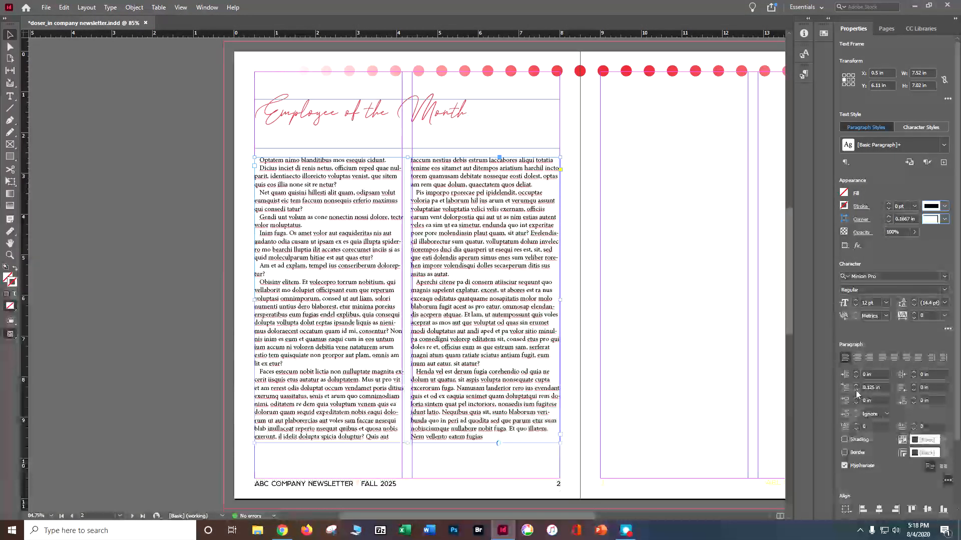
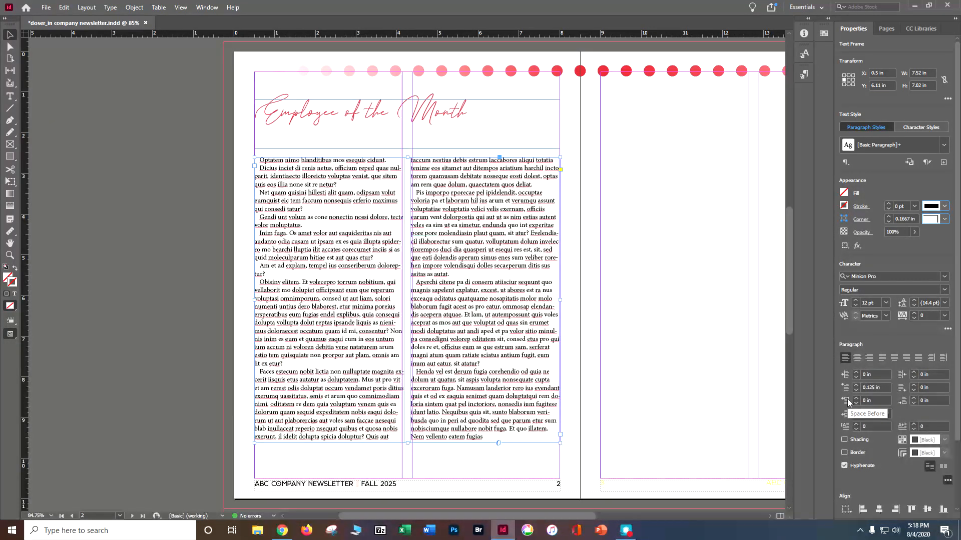
Step: Set the space before each paragraph in the article frame to 0.0625 in
{"action": "left_click", "coordinate": [855, 397]}
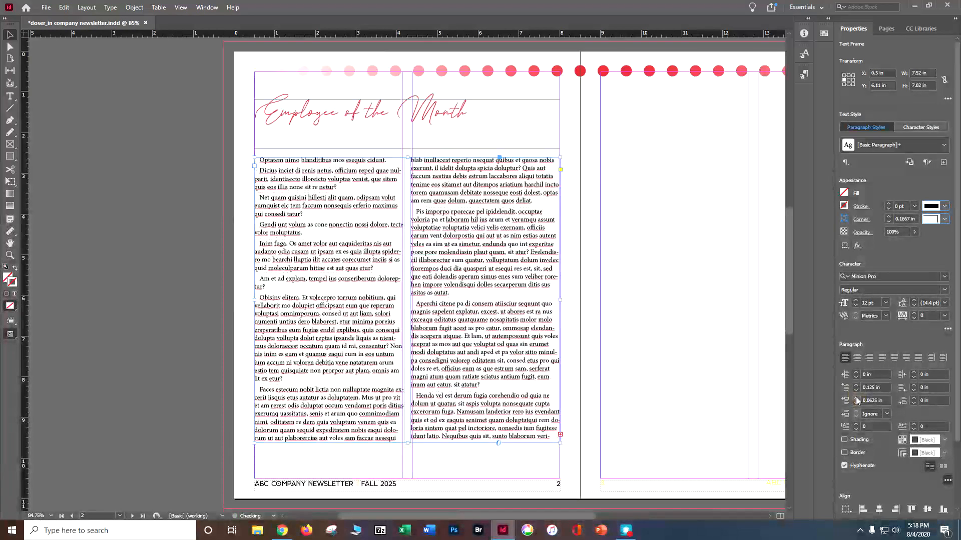
{"action": "left_click", "coordinate": [855, 398]}
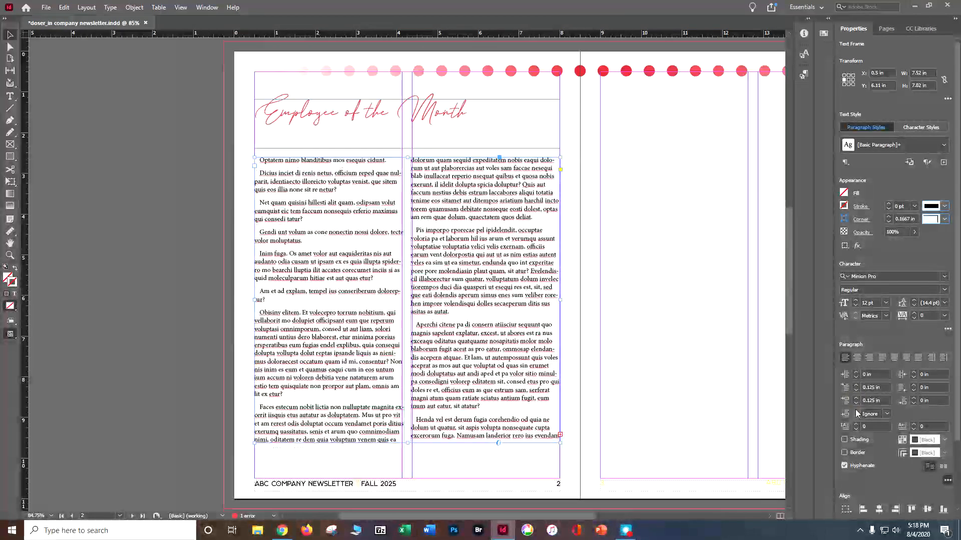
{"action": "left_click", "coordinate": [856, 404]}
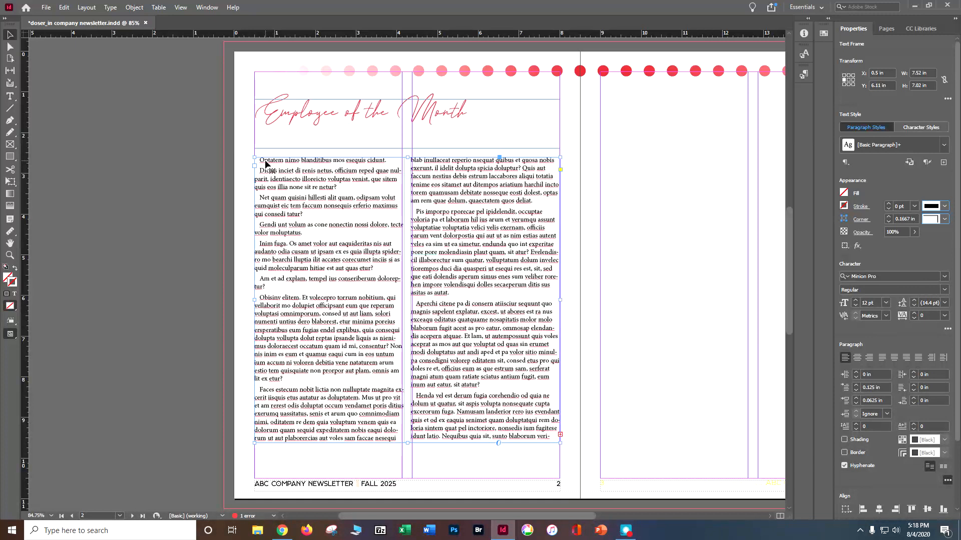
Step: Give the article's first paragraph a one-character drop cap 4 lines tall
{"action": "left_click", "coordinate": [9, 97]}
{"action": "left_click", "coordinate": [269, 180]}
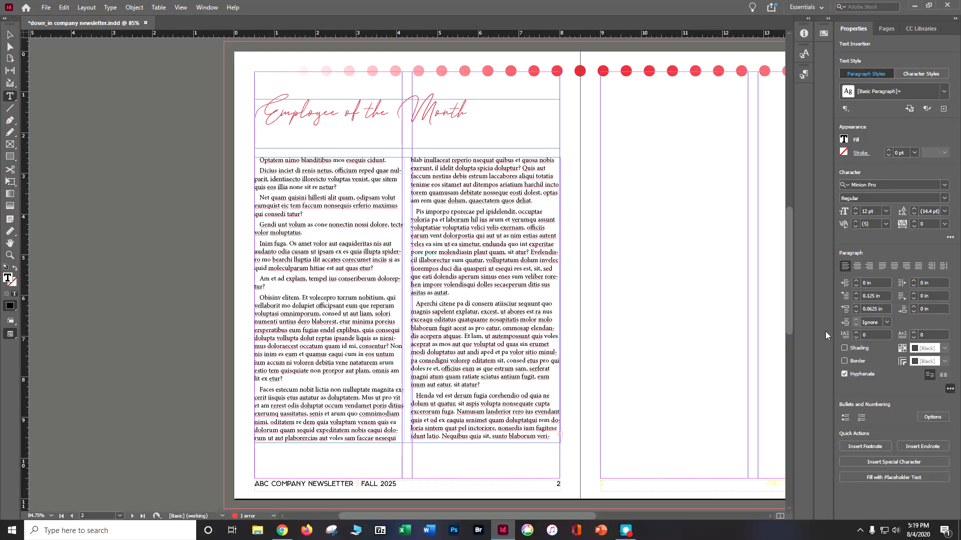
{"action": "left_click", "coordinate": [856, 334]}
{"action": "left_click", "coordinate": [856, 333]}
{"action": "left_click", "coordinate": [856, 334]}
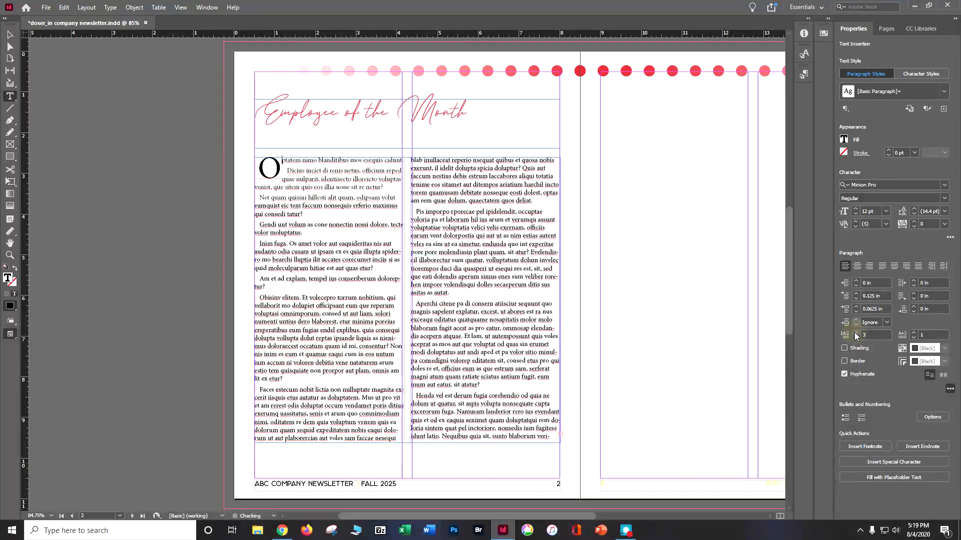
{"action": "left_click", "coordinate": [856, 334]}
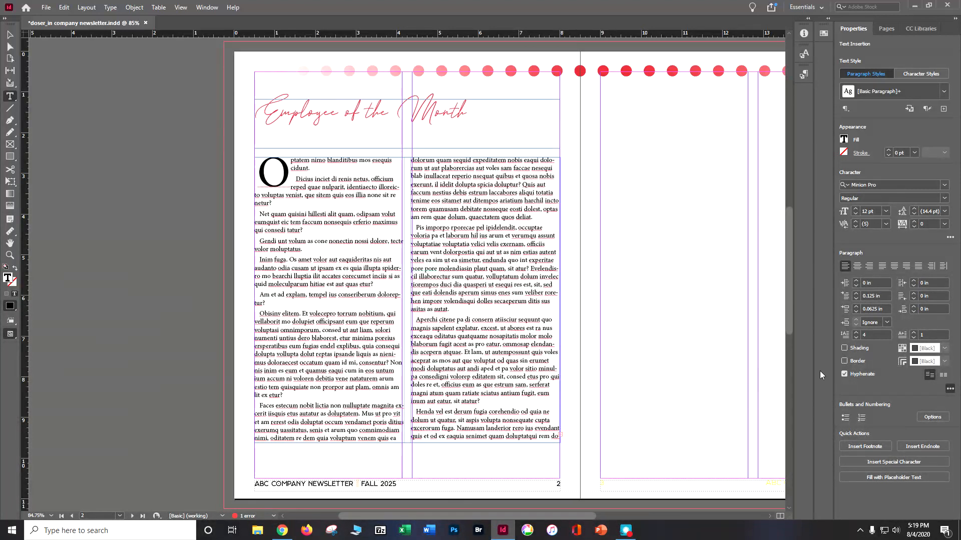
Step: Turn off hyphenation for the article text and extend the frame's bottom edge to a height of about 7.56 in
{"action": "left_click", "coordinate": [9, 35]}
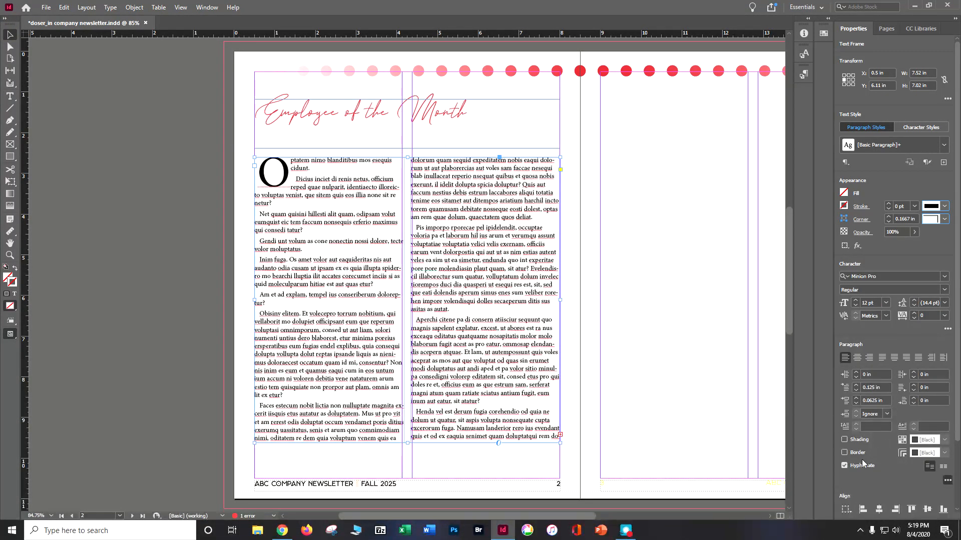
{"action": "left_click", "coordinate": [845, 466]}
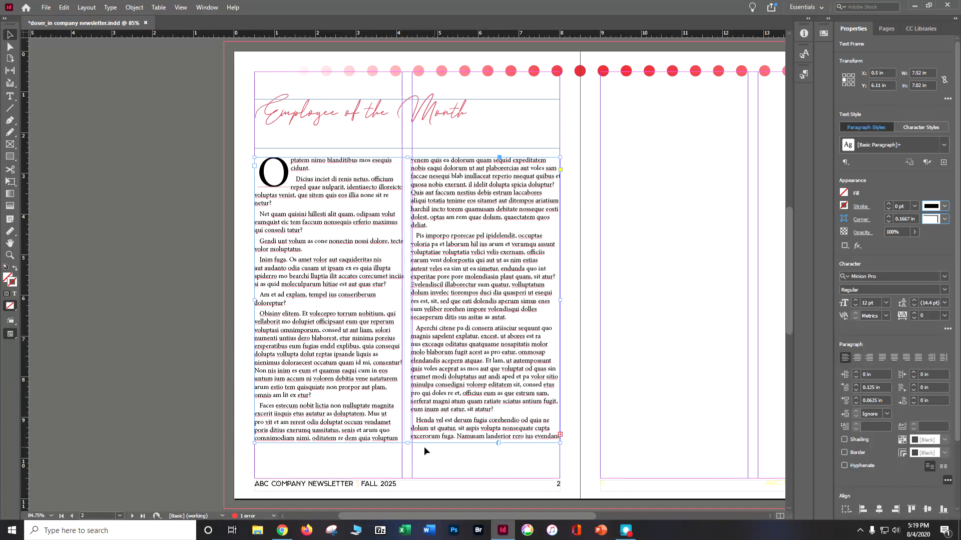
{"action": "left_click_drag", "start_coordinate": [407, 443], "coordinate": [407, 464]}
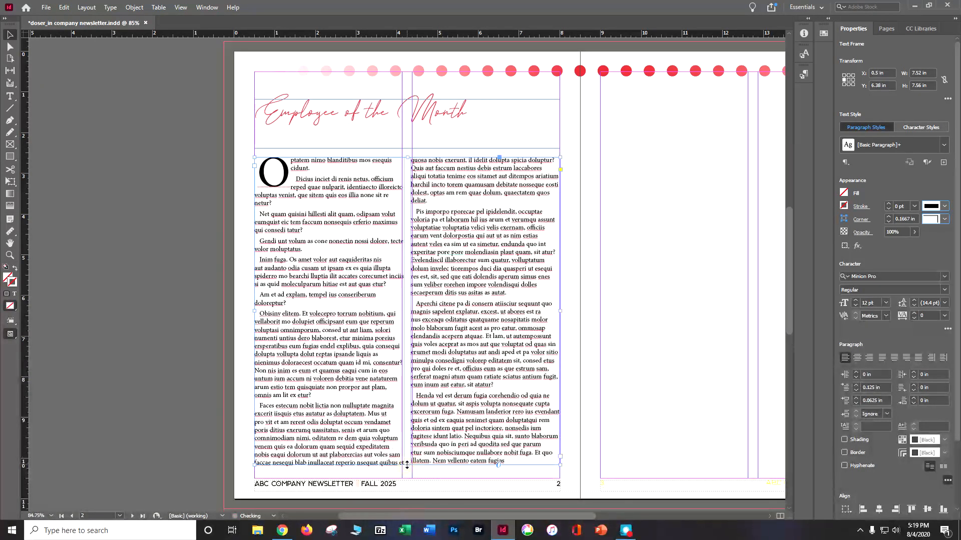
Step: Fit the "Employee of the Month" heading frame to its content
{"action": "left_click", "coordinate": [415, 143]}
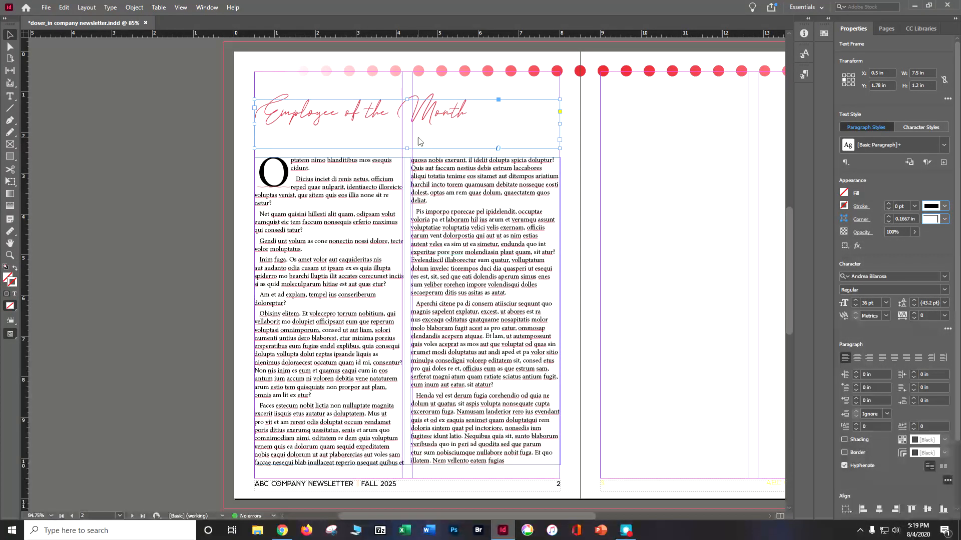
{"action": "right_click", "coordinate": [418, 139]}
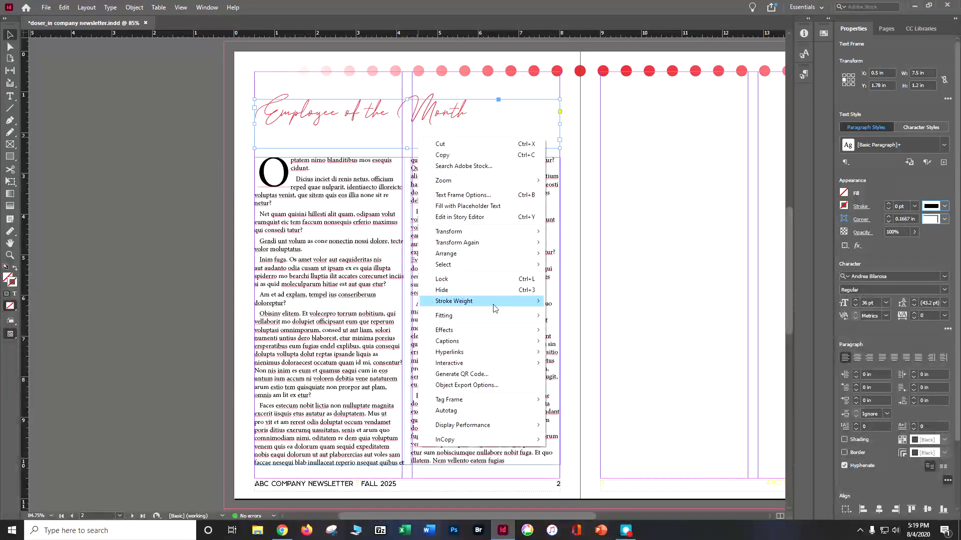
{"action": "mouse_move", "coordinate": [490, 311]}
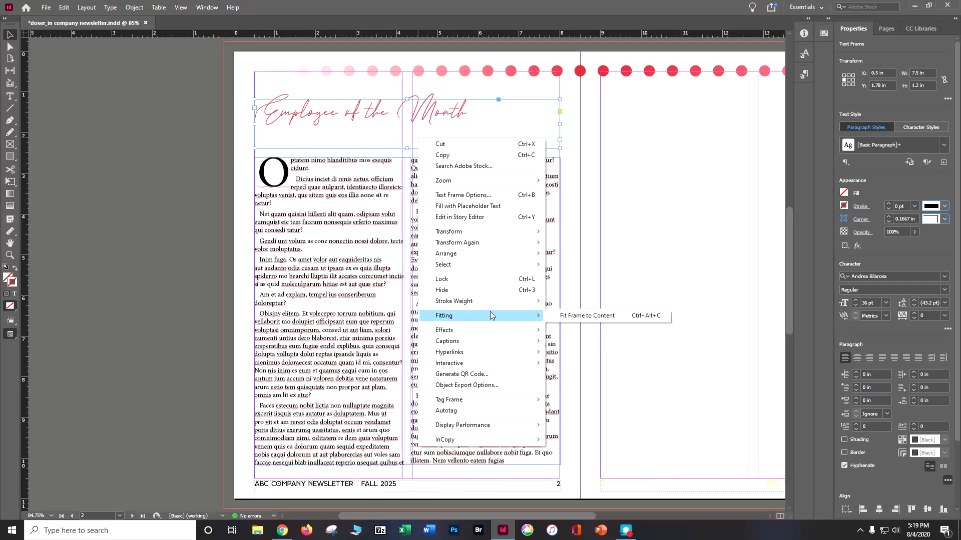
{"action": "left_click", "coordinate": [573, 314]}
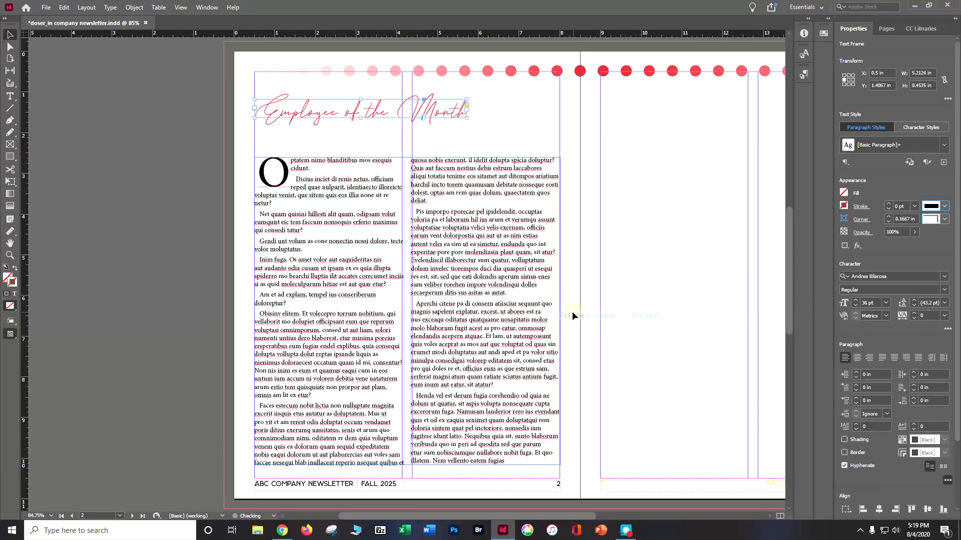
Step: Move the article frame up to just below the heading and extend its bottom edge to a height of about 8.04 in
{"action": "left_click", "coordinate": [373, 190]}
{"action": "left_click_drag", "start_coordinate": [370, 190], "coordinate": [364, 163]}
{"action": "left_click_drag", "start_coordinate": [406, 434], "coordinate": [415, 456]}
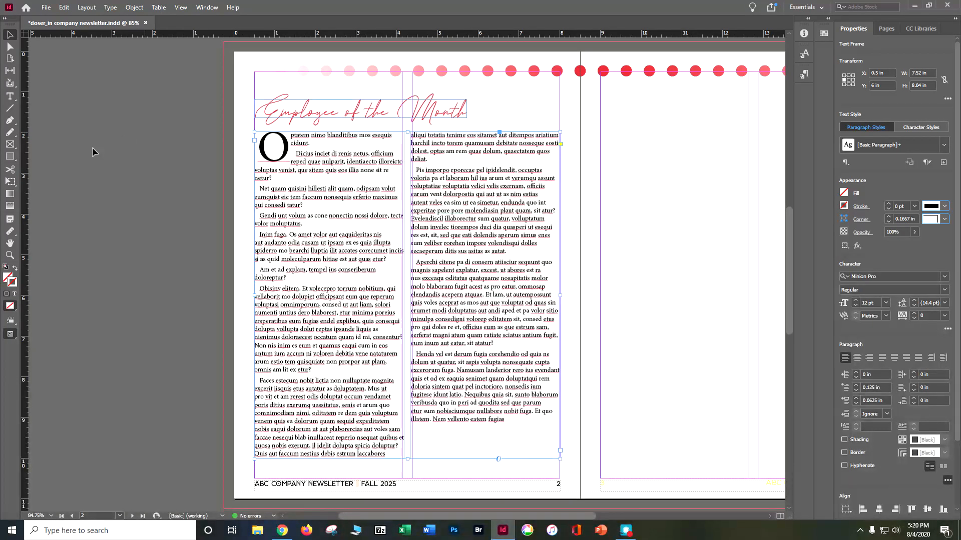
{"action": "left_click", "coordinate": [15, 160]}
{"action": "right_click", "coordinate": [15, 159]}
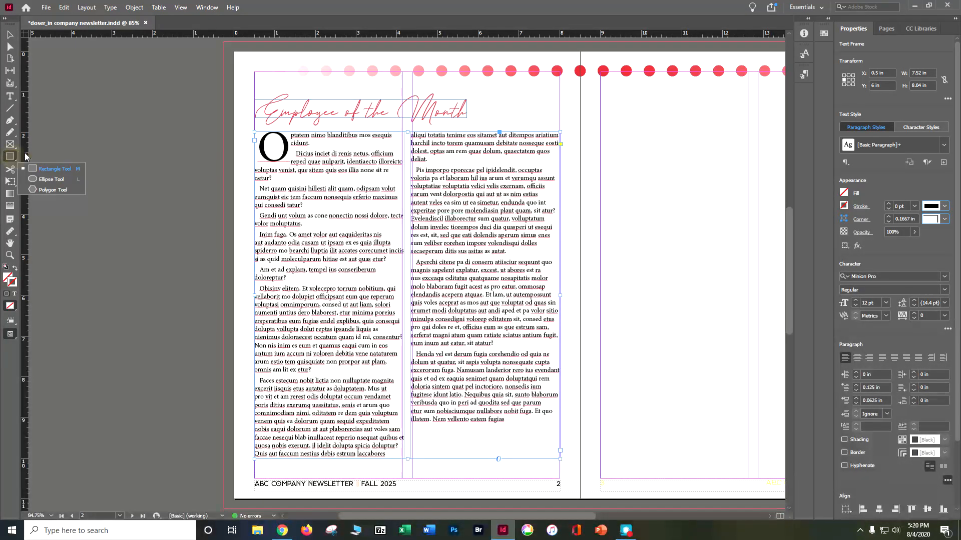
{"action": "left_click", "coordinate": [86, 133]}
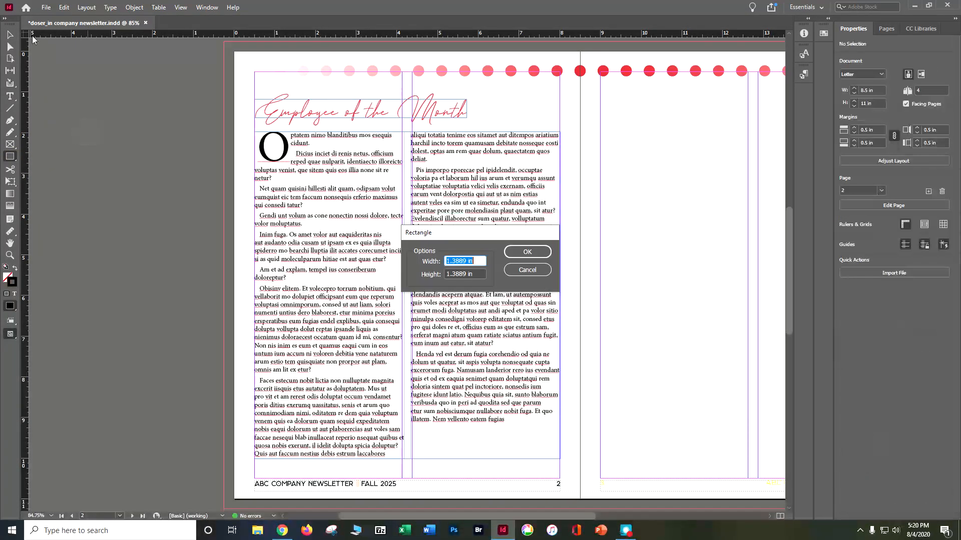
{"action": "left_click", "coordinate": [529, 270]}
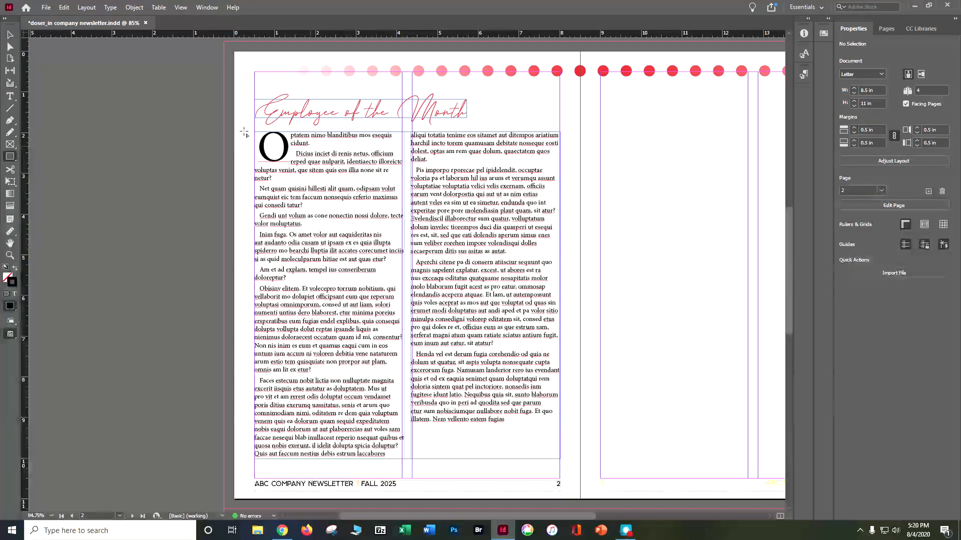
Step: Draw a trial 30-sided polygon with a 75% star inset on the pasteboard, about 4 by 4.66 in, and delete it
{"action": "right_click", "coordinate": [12, 158]}
{"action": "left_click", "coordinate": [38, 187]}
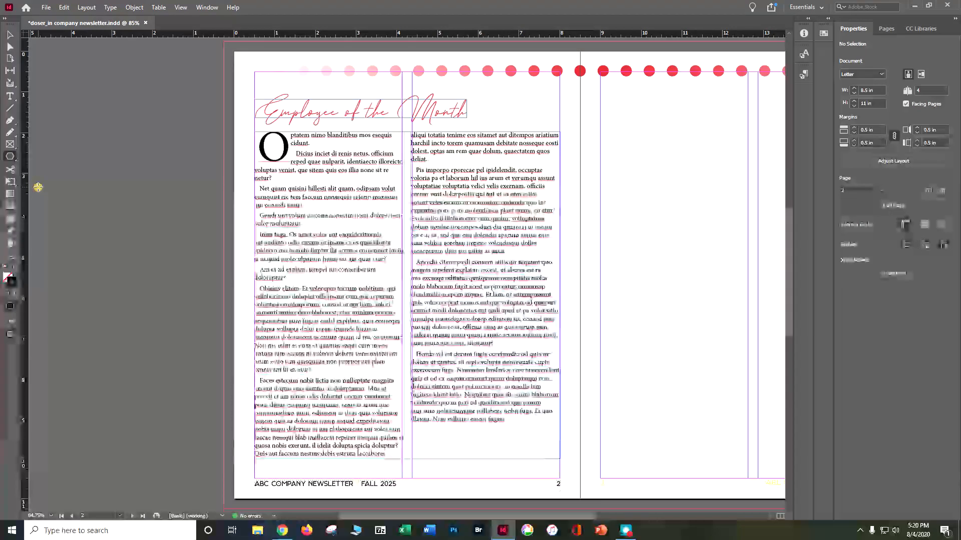
{"action": "double_click", "coordinate": [10, 157]}
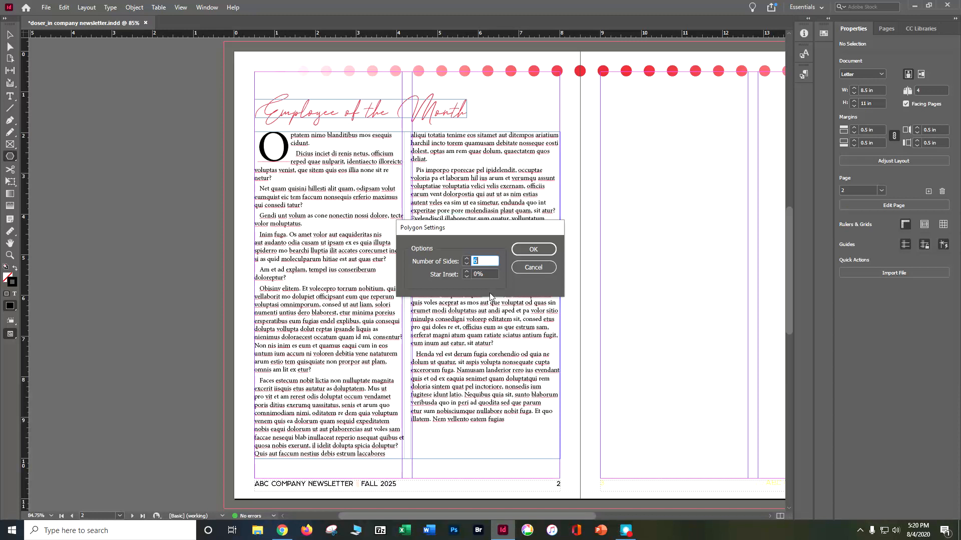
{"action": "type", "text": "0"}
{"action": "key", "text": "Tab"}
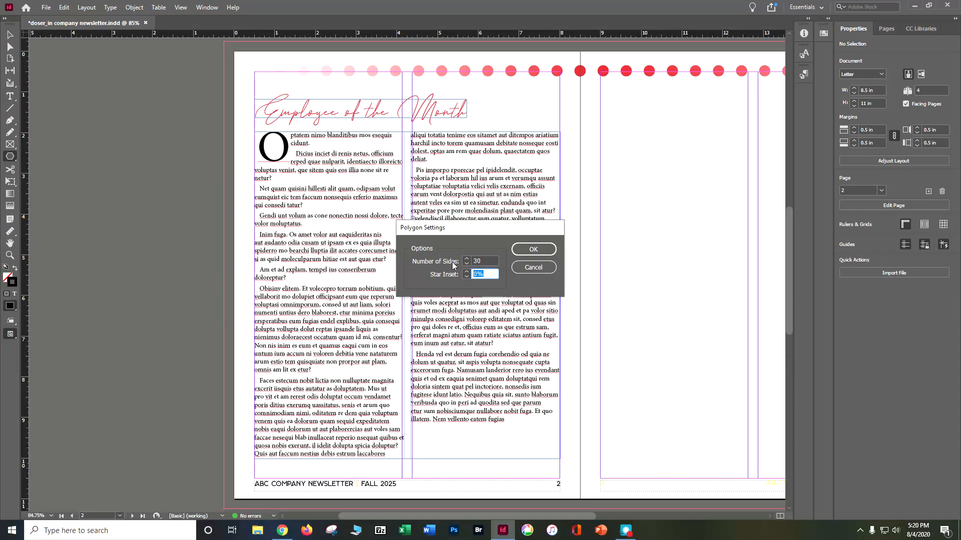
{"action": "type", "text": "75"}
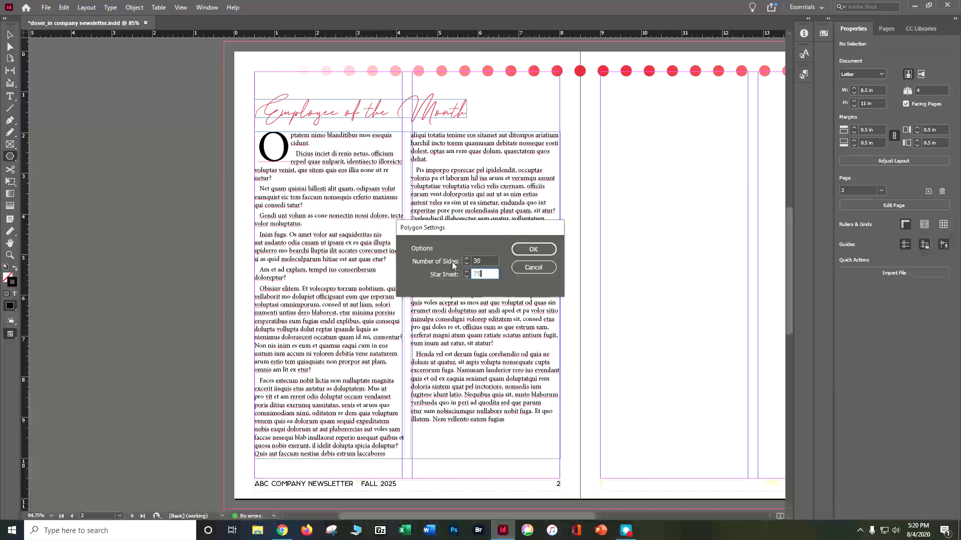
{"action": "left_click", "coordinate": [526, 252]}
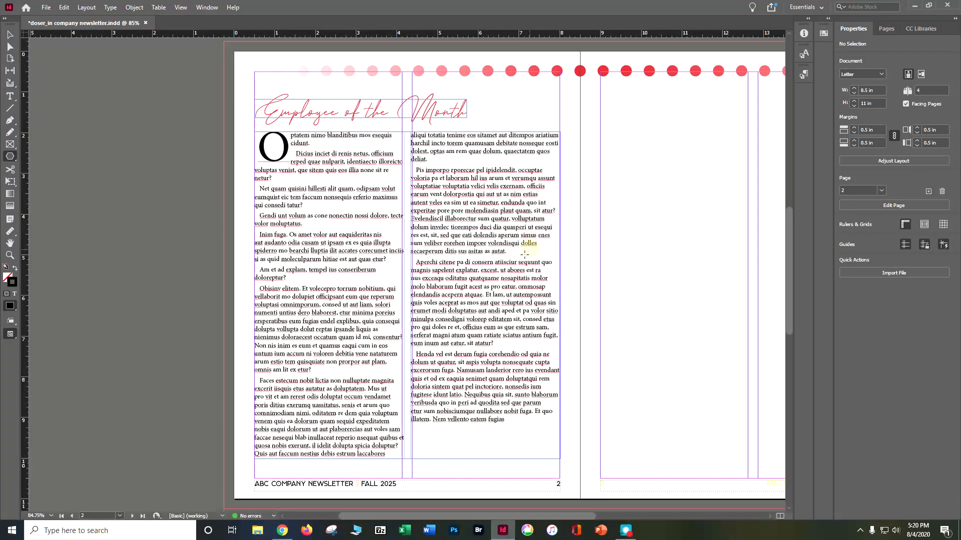
{"action": "left_click_drag", "start_coordinate": [47, 156], "coordinate": [209, 344]}
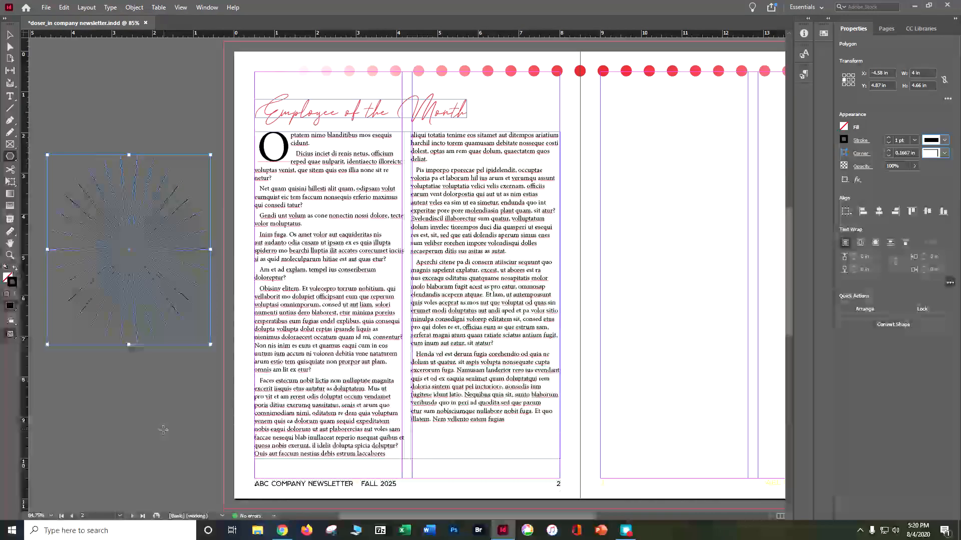
{"action": "key", "text": "Delete"}
Step: Draw a 20-sided polygon with a 50% star inset, about 4.14 by 4.1 in, across the middle of the article's two columns
{"action": "double_click", "coordinate": [10, 156]}
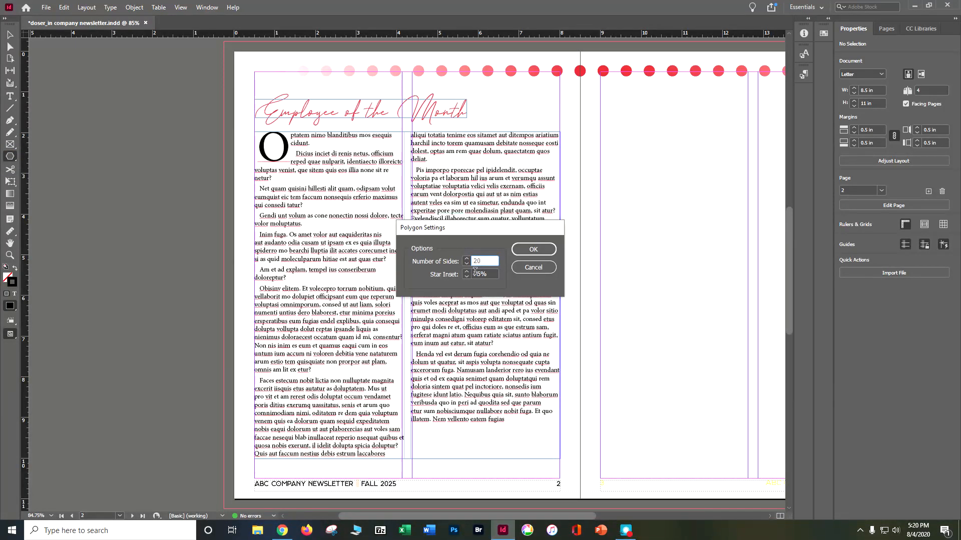
{"action": "key", "text": "Tab"}
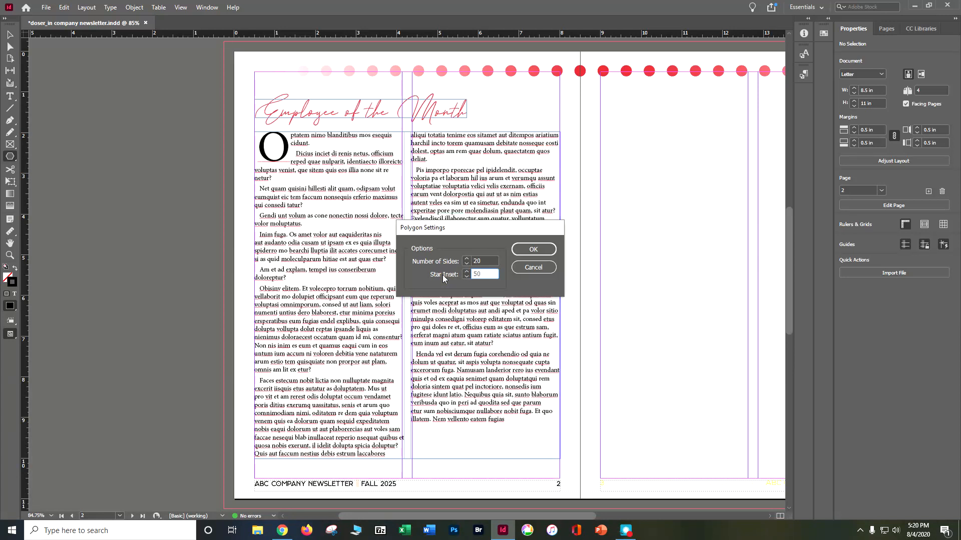
{"action": "key", "text": "Return"}
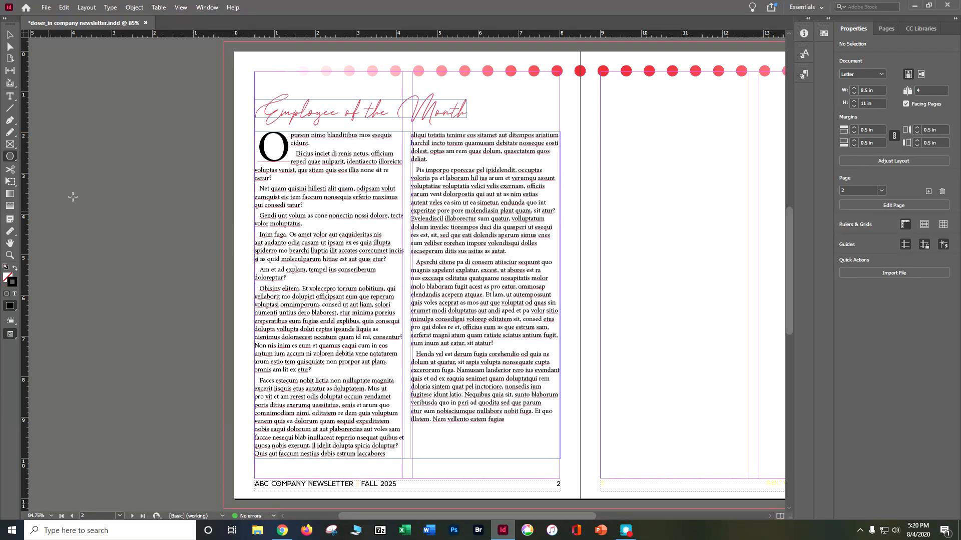
{"action": "left_click_drag", "start_coordinate": [327, 211], "coordinate": [494, 378]}
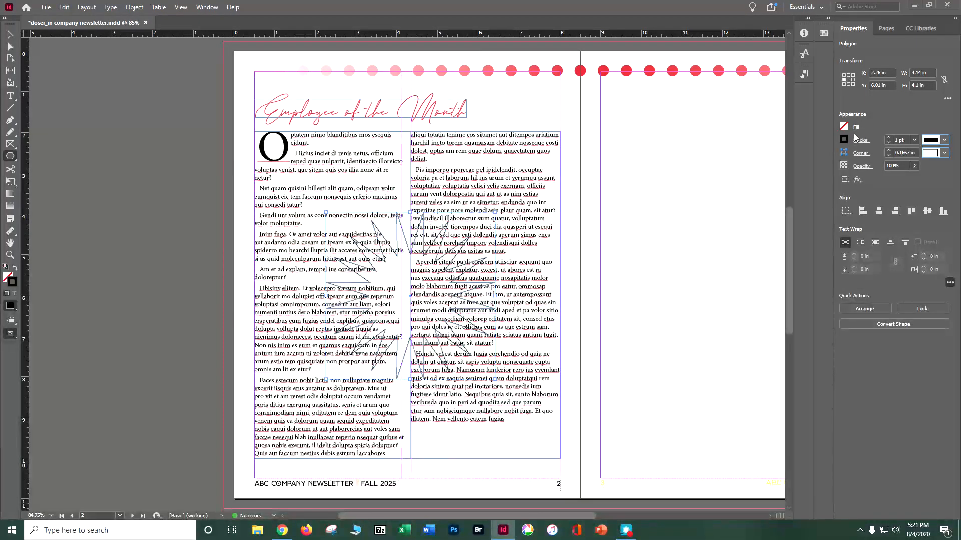
Step: Fill the star polygon with the dark blue swatch
{"action": "left_click", "coordinate": [845, 126]}
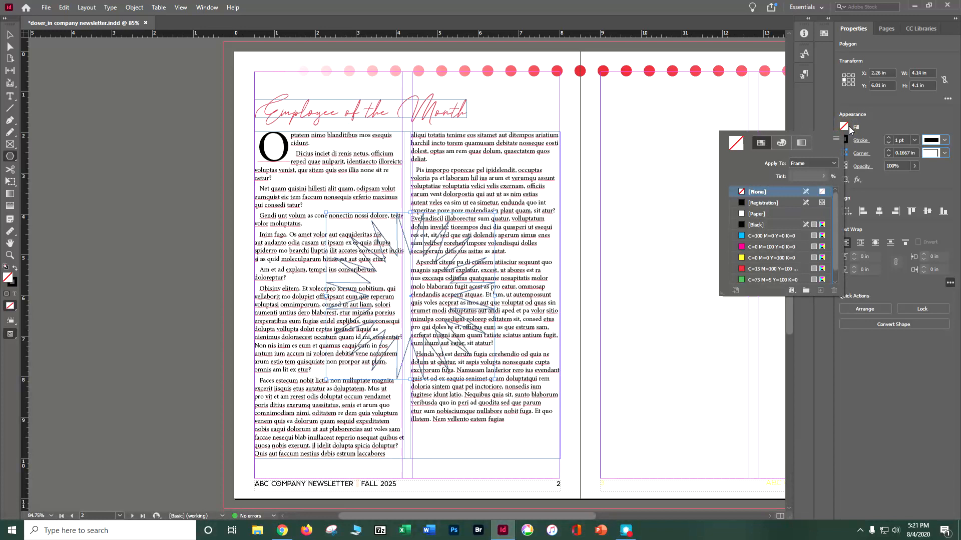
{"action": "left_click", "coordinate": [801, 144]}
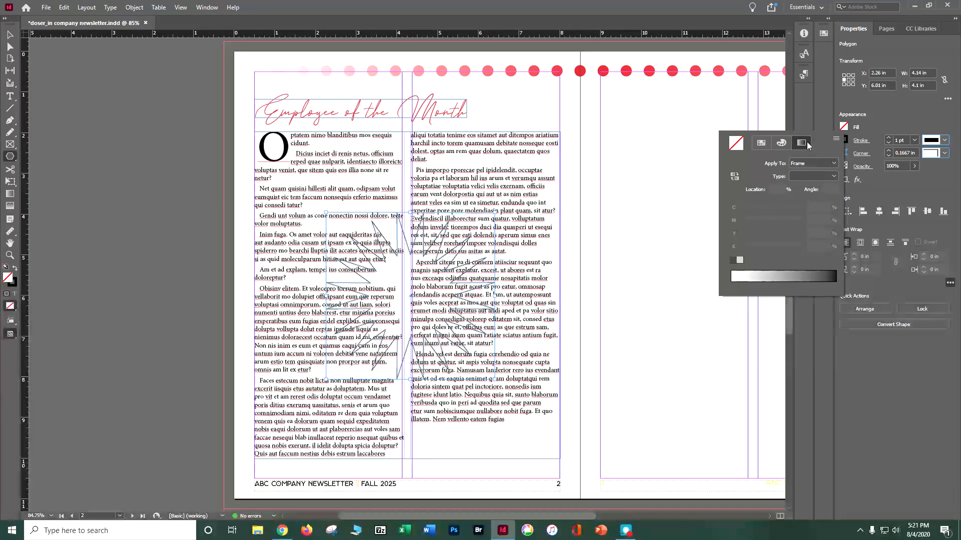
{"action": "left_click", "coordinate": [764, 144]}
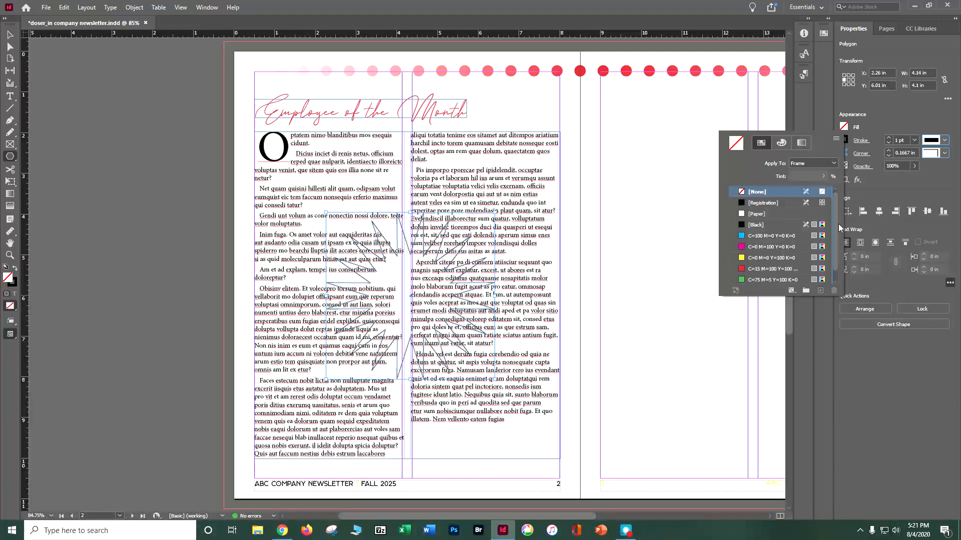
{"action": "scroll", "coordinate": [837, 242], "scroll_direction": "down", "scroll_amount": 1}
{"action": "left_click", "coordinate": [792, 280]}
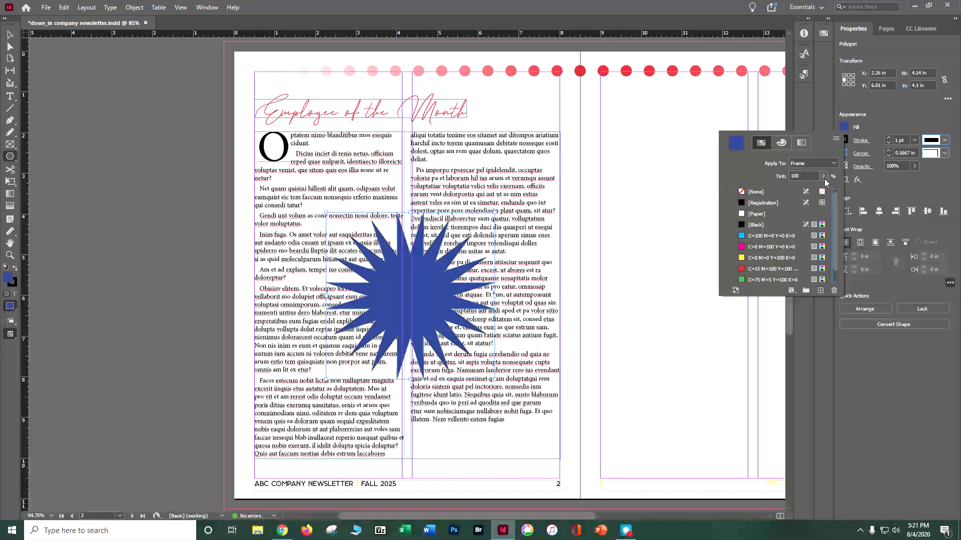
Step: Lower the star's opacity to 53%
{"action": "left_click", "coordinate": [914, 167]}
{"action": "left_click", "coordinate": [914, 166]}
{"action": "left_click_drag", "start_coordinate": [915, 180], "coordinate": [889, 185]}
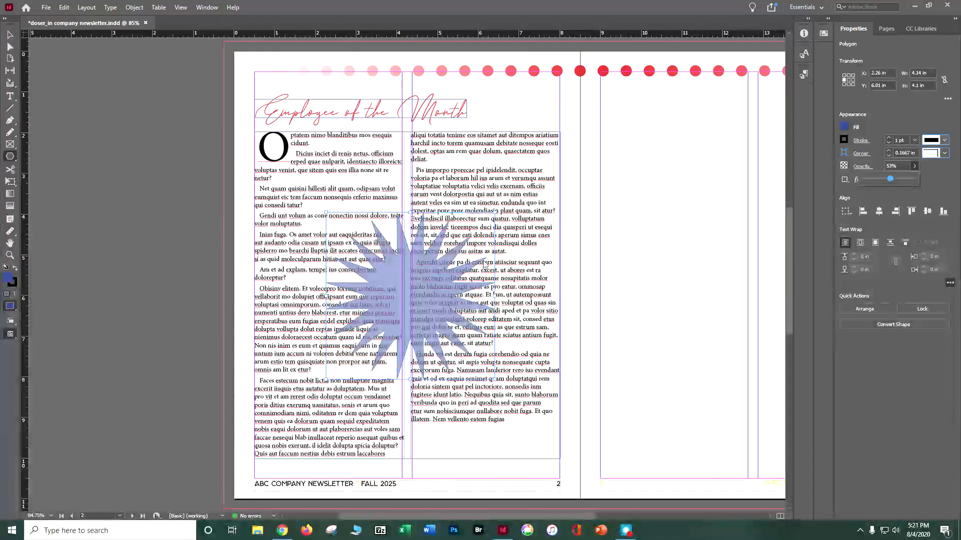
Step: Try the bounding box and jump object text wraps on the star and settle on wrapping around its object shape
{"action": "left_click", "coordinate": [861, 244]}
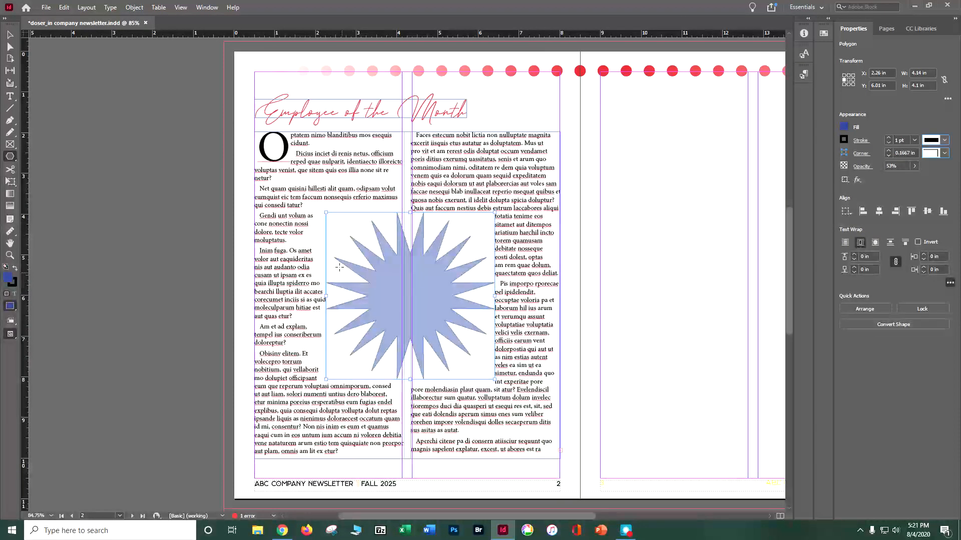
{"action": "left_click", "coordinate": [876, 247]}
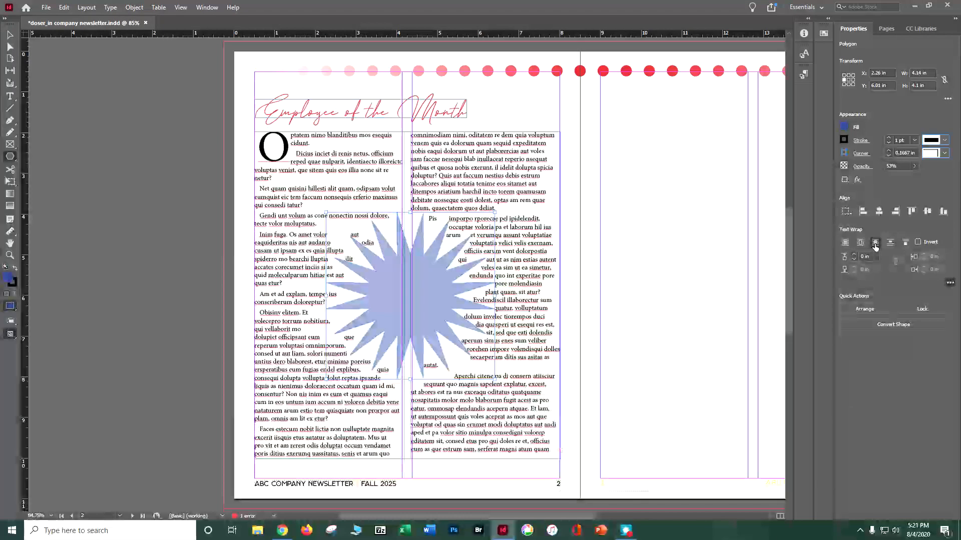
{"action": "left_click", "coordinate": [890, 243]}
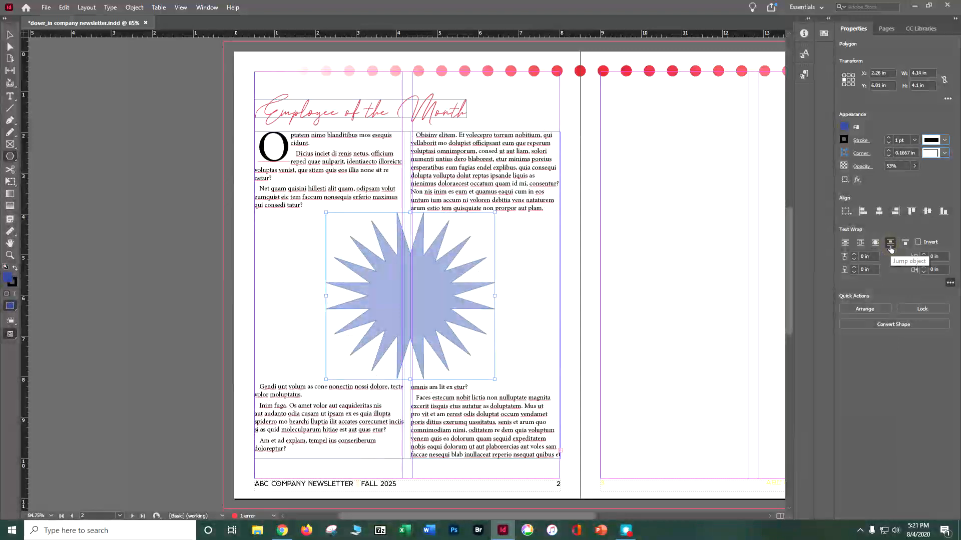
{"action": "left_click", "coordinate": [876, 243]}
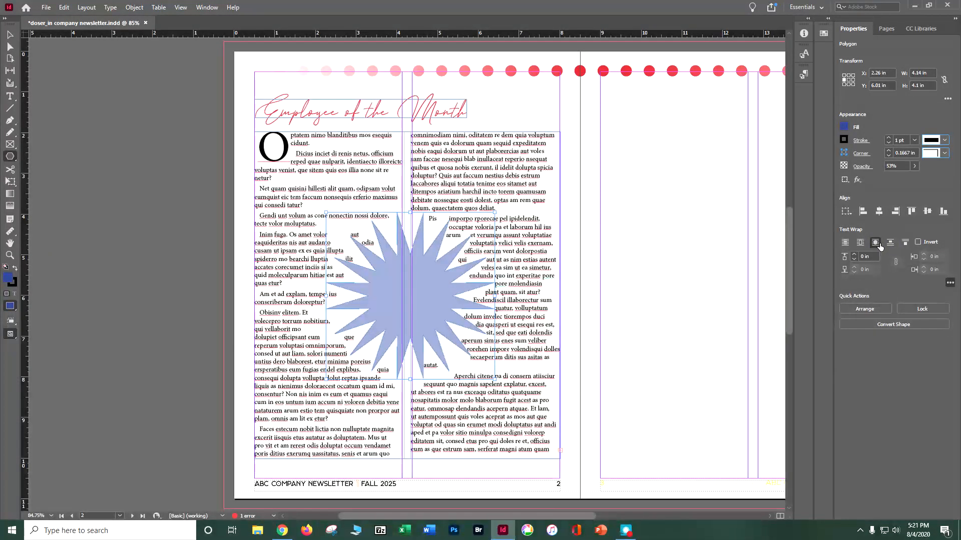
Step: Set the star's text wrap offset to 0.1875 in on all sides and save the newsletter
{"action": "left_click", "coordinate": [854, 256]}
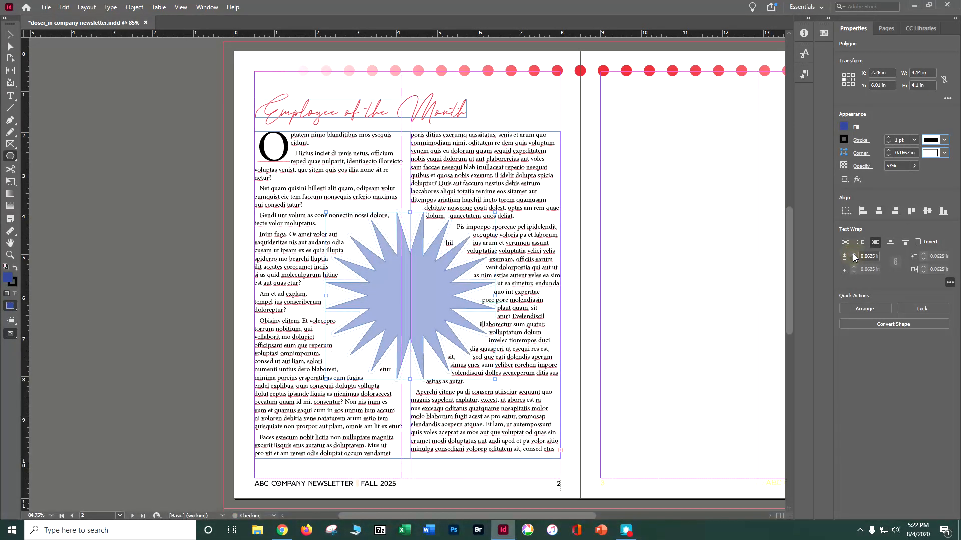
{"action": "left_click", "coordinate": [854, 256]}
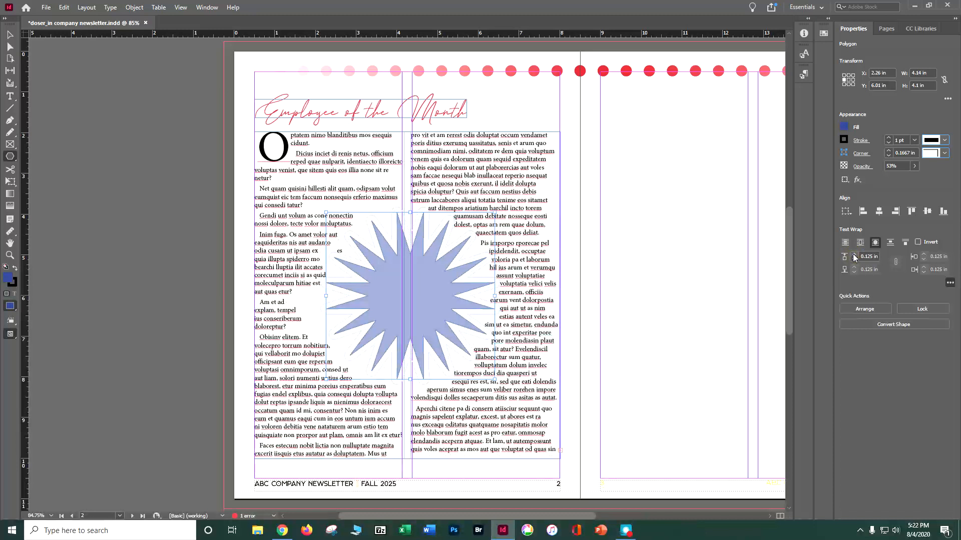
{"action": "left_click", "coordinate": [854, 257]}
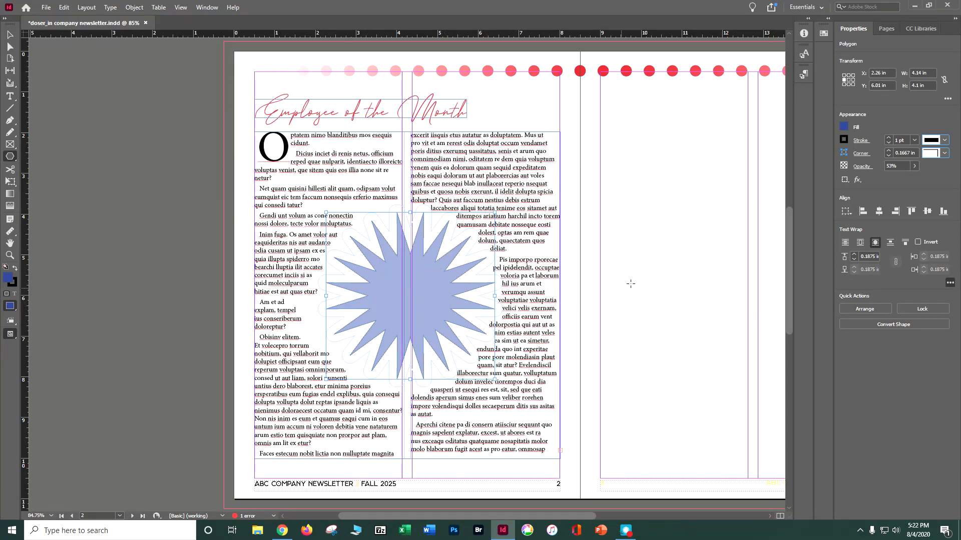
{"action": "left_click_drag", "start_coordinate": [511, 515], "coordinate": [563, 515]}
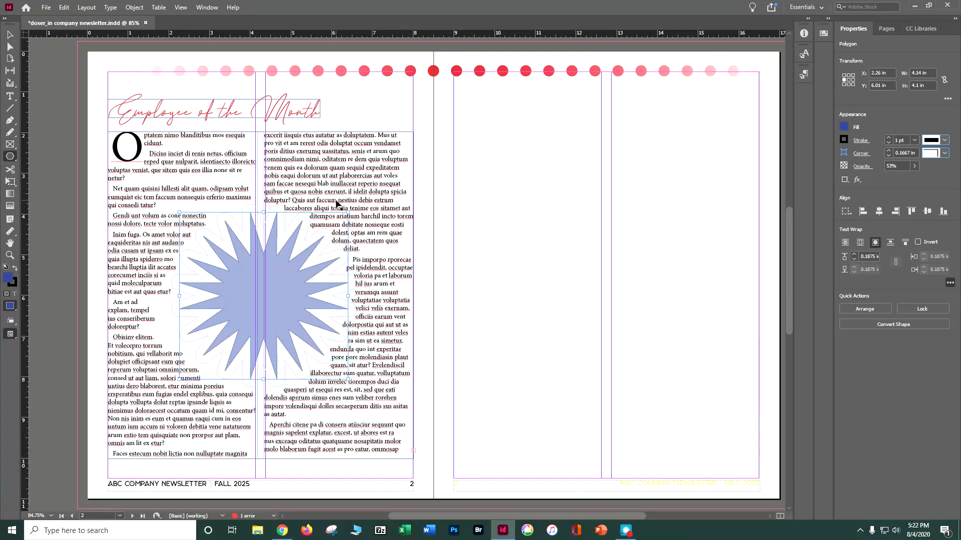
{"action": "key", "text": "ctrl+s"}
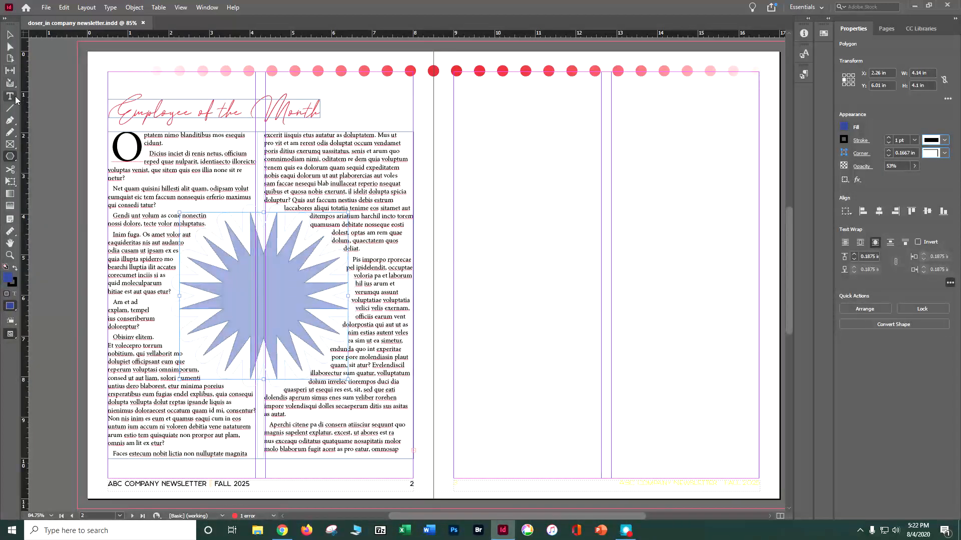
Step: Duplicate the "Employee of the Month" heading onto the facing page, level with the original and aligned to the left margin
{"action": "left_click", "coordinate": [7, 36]}
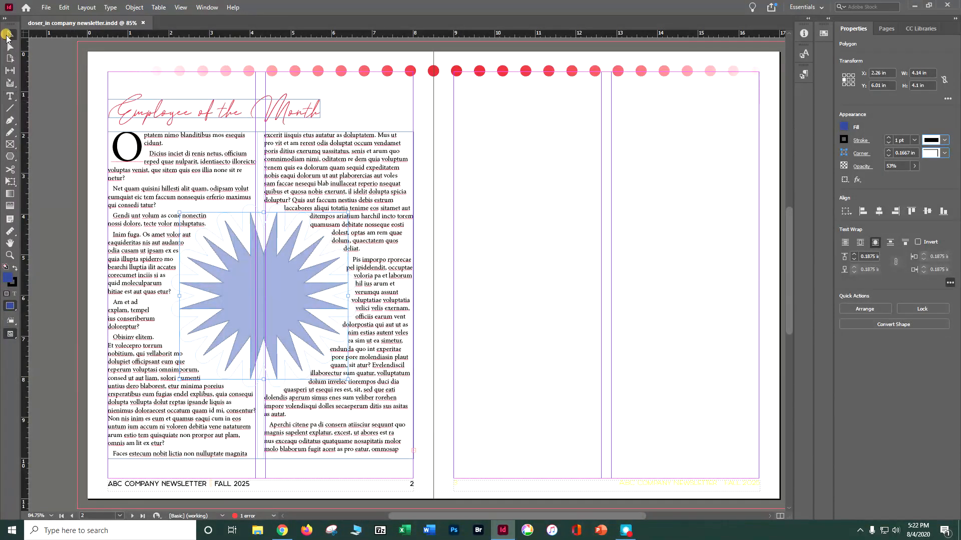
{"action": "left_click", "coordinate": [140, 111]}
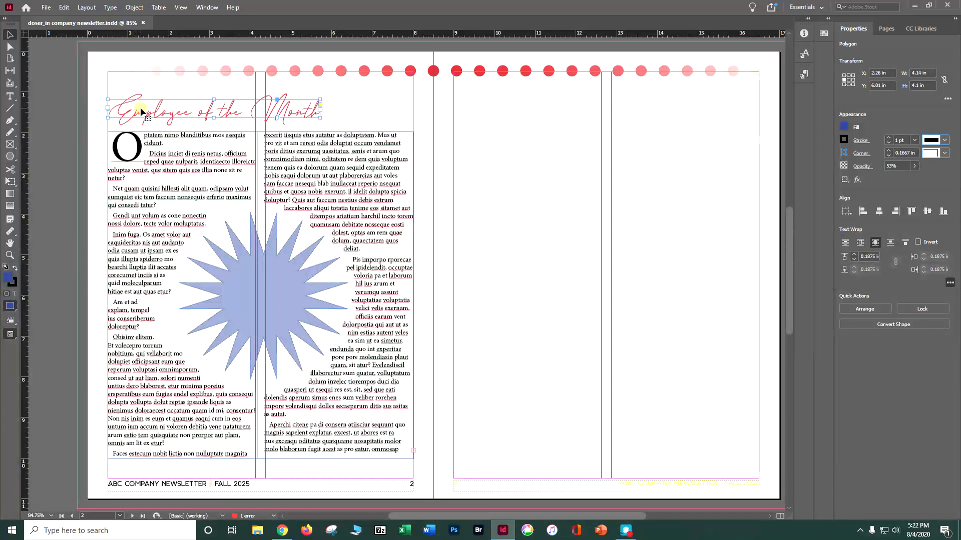
{"action": "left_click_drag", "start_coordinate": [140, 111], "coordinate": [489, 113]}
Step: Replace the text of the duplicated heading on the facing page with "Community Partnerships"
{"action": "left_click", "coordinate": [10, 96]}
{"action": "triple_click", "coordinate": [468, 116]}
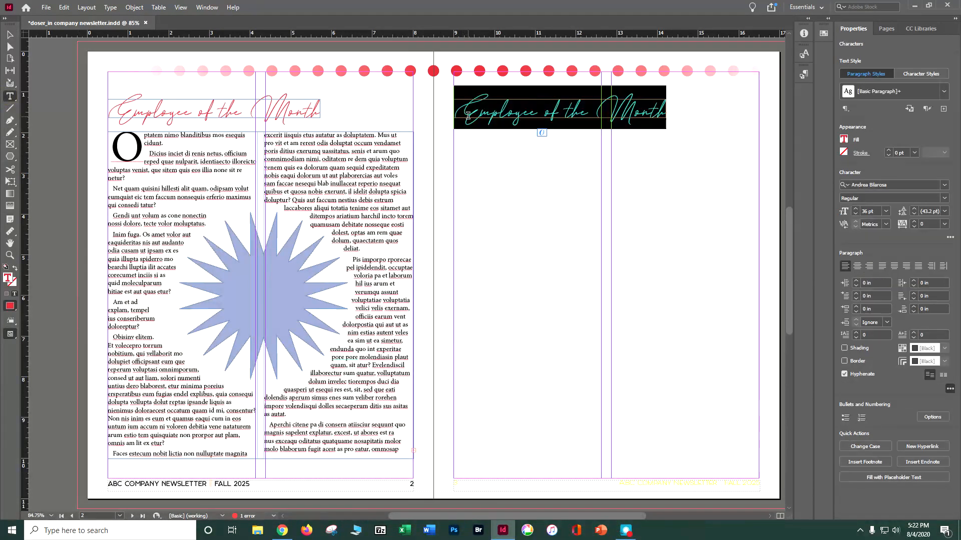
{"action": "key", "text": "BackSpace"}
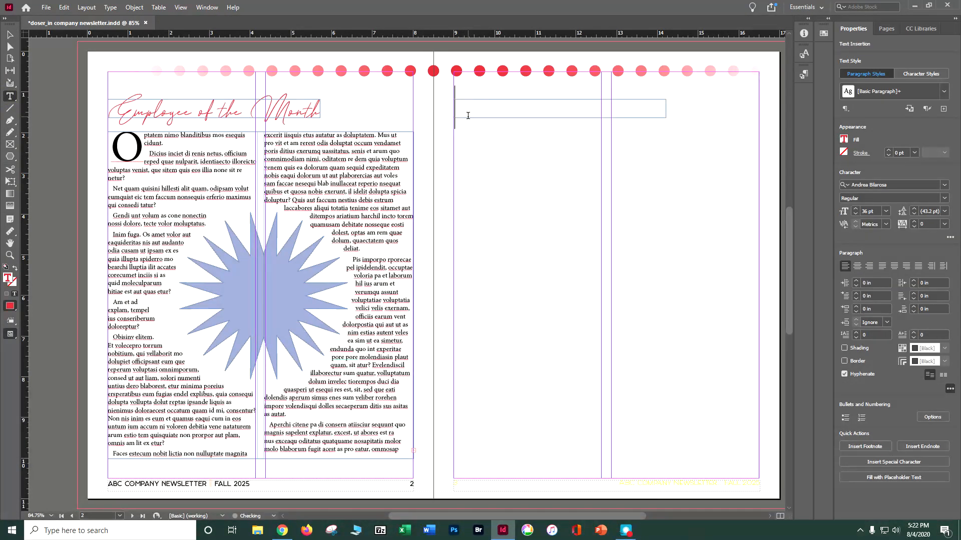
{"action": "type", "text": "Comin"}
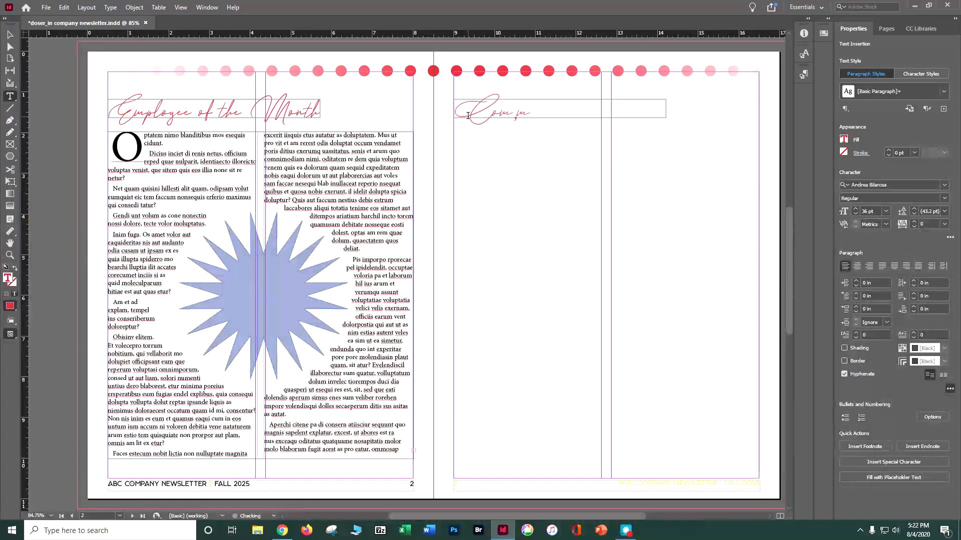
{"action": "type", "text": "unity Pa"}
{"action": "key", "text": "BackSpace"}
{"action": "type", "text": "tner"}
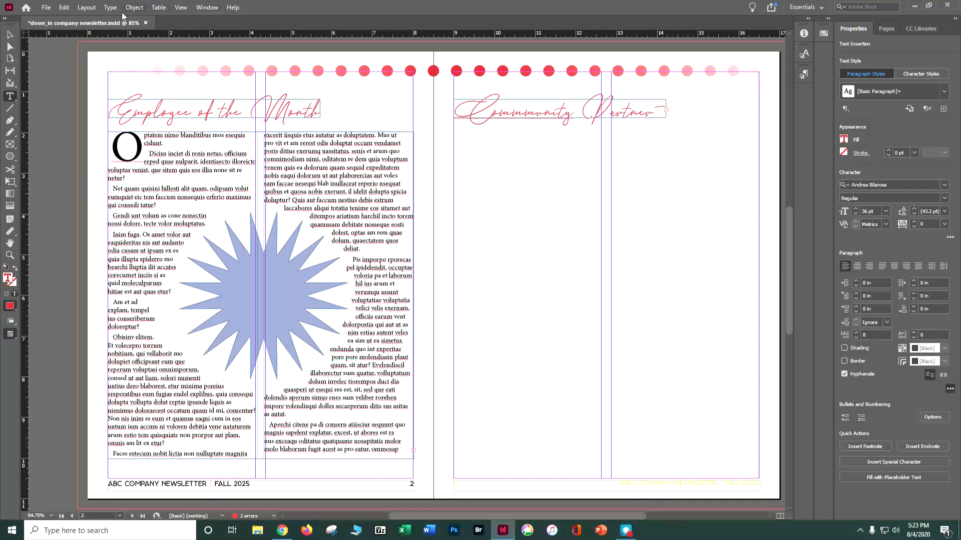
Step: Fit the Community Partnerships frame to its text with hyphenation off, widening it to 7.5 in to reach the outer margin
{"action": "left_click", "coordinate": [9, 34]}
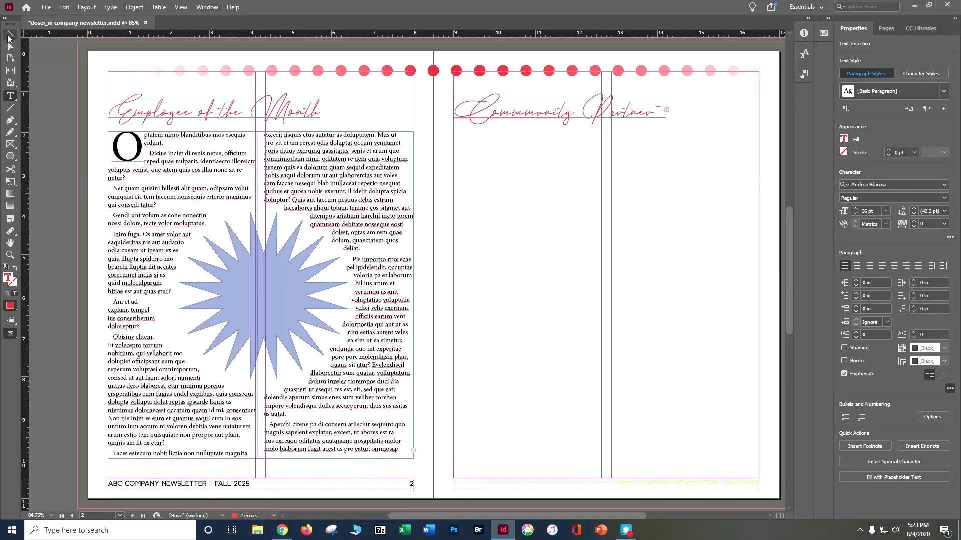
{"action": "right_click", "coordinate": [557, 111]}
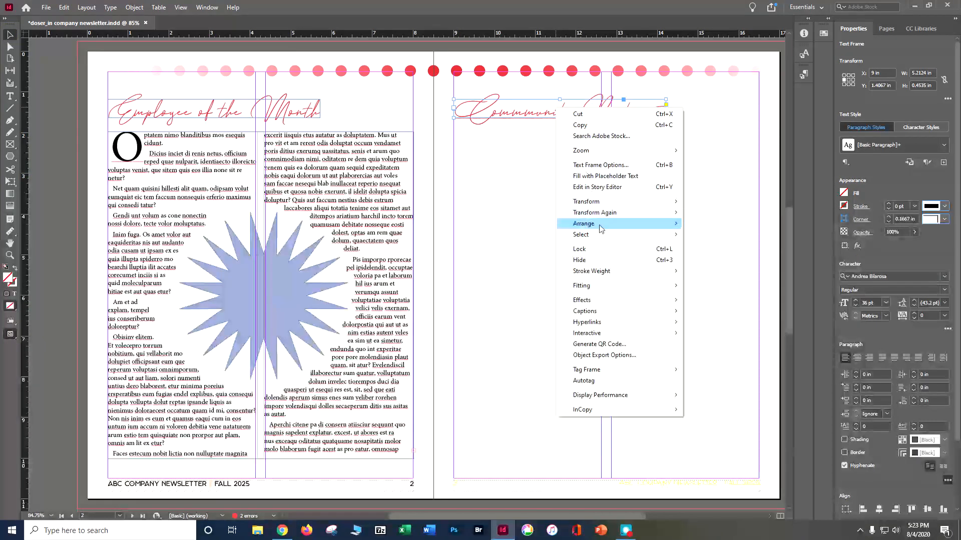
{"action": "mouse_move", "coordinate": [630, 286]}
{"action": "left_click", "coordinate": [700, 286]}
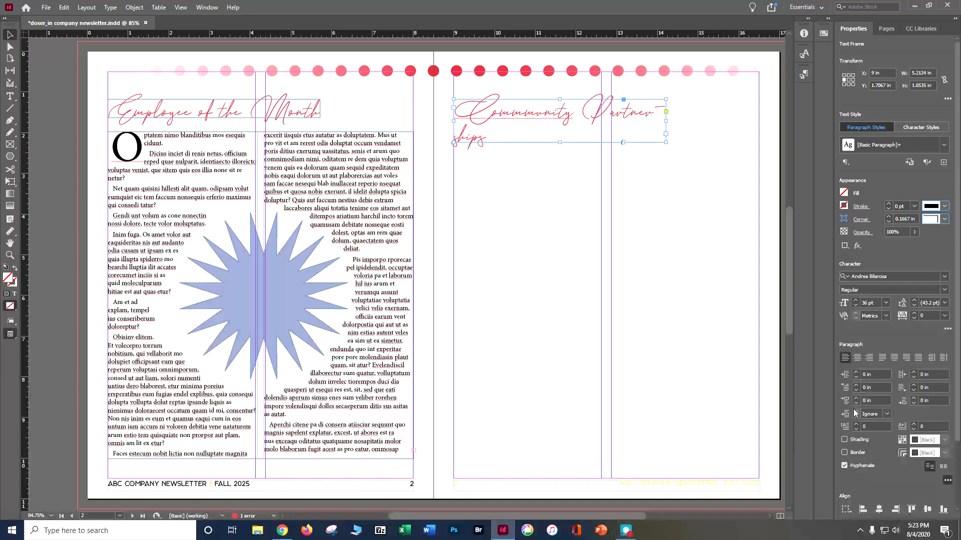
{"action": "left_click", "coordinate": [845, 466]}
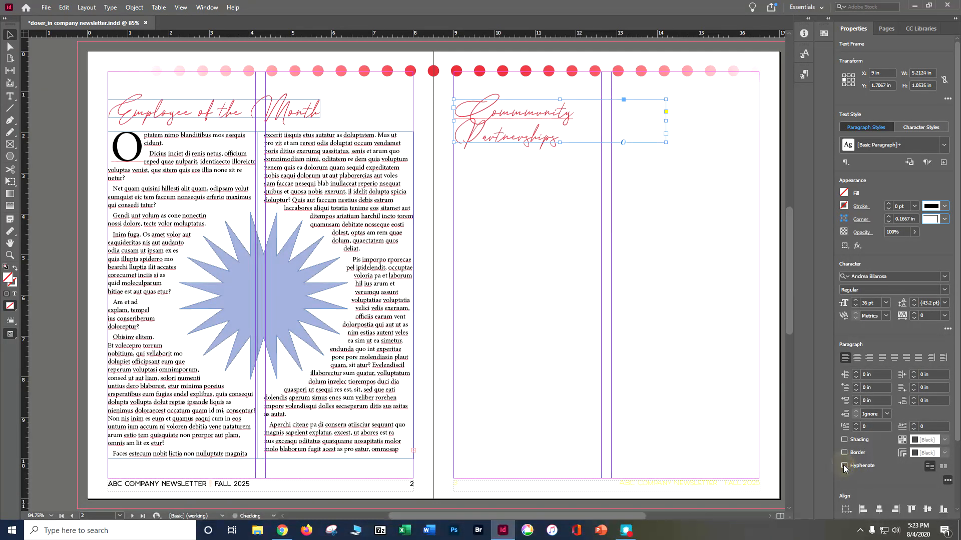
{"action": "left_click_drag", "start_coordinate": [666, 121], "coordinate": [758, 139]}
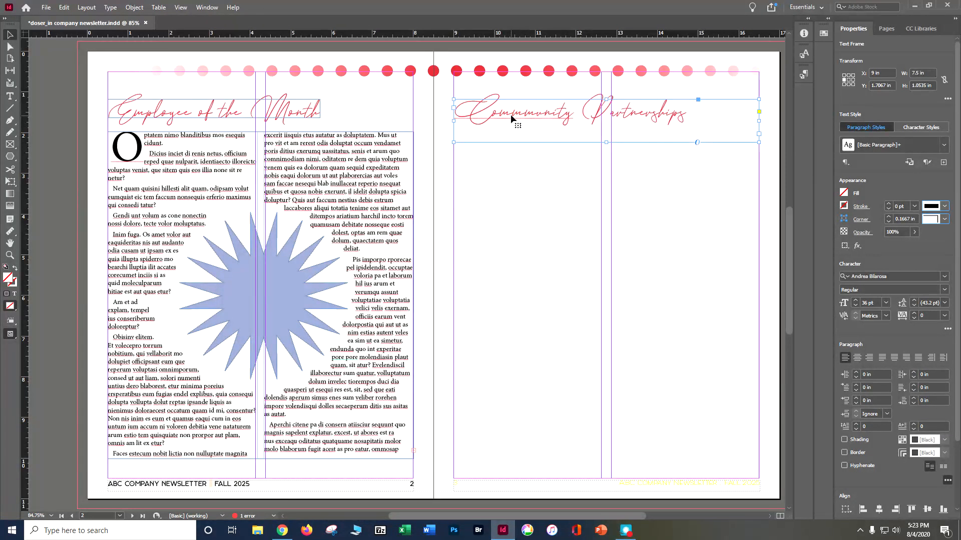
Step: Correct the misspelled first word of the facing page's heading to the suggested "Community"
{"action": "left_click", "coordinate": [10, 96]}
{"action": "right_click", "coordinate": [515, 120]}
{"action": "left_click", "coordinate": [515, 119]}
{"action": "right_click", "coordinate": [515, 118]}
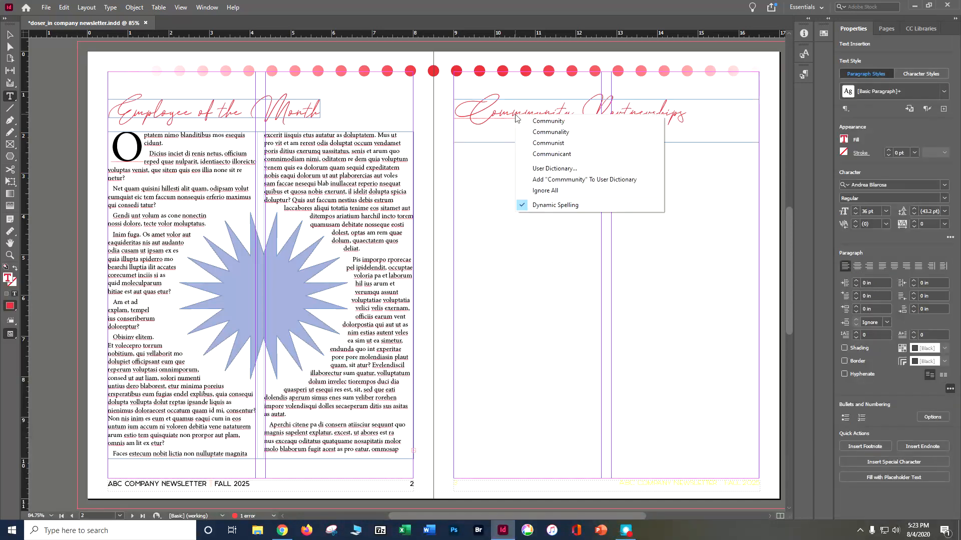
{"action": "left_click", "coordinate": [547, 121]}
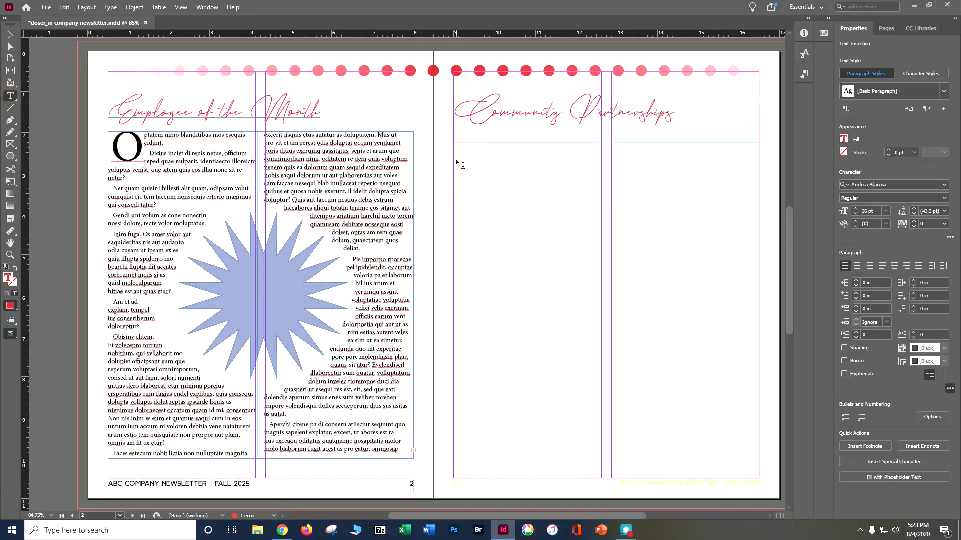
Step: Draw a text frame about 7.5 by 6.8 in between the margins below the Community Partnerships heading and fill it with placeholder text
{"action": "mouse_move", "coordinate": [454, 154]}
{"action": "left_mouse_down"}
{"action": "mouse_move", "coordinate": [561, 254]}
{"action": "mouse_move", "coordinate": [705, 481]}
{"action": "mouse_move", "coordinate": [763, 495]}
{"action": "mouse_move", "coordinate": [759, 431]}
{"action": "left_mouse_up"}
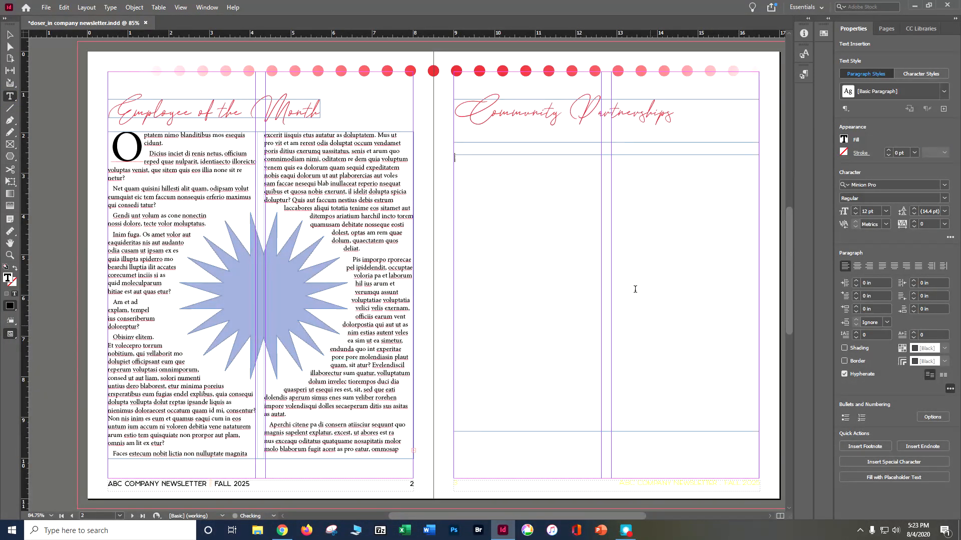
{"action": "right_click", "coordinate": [471, 189]}
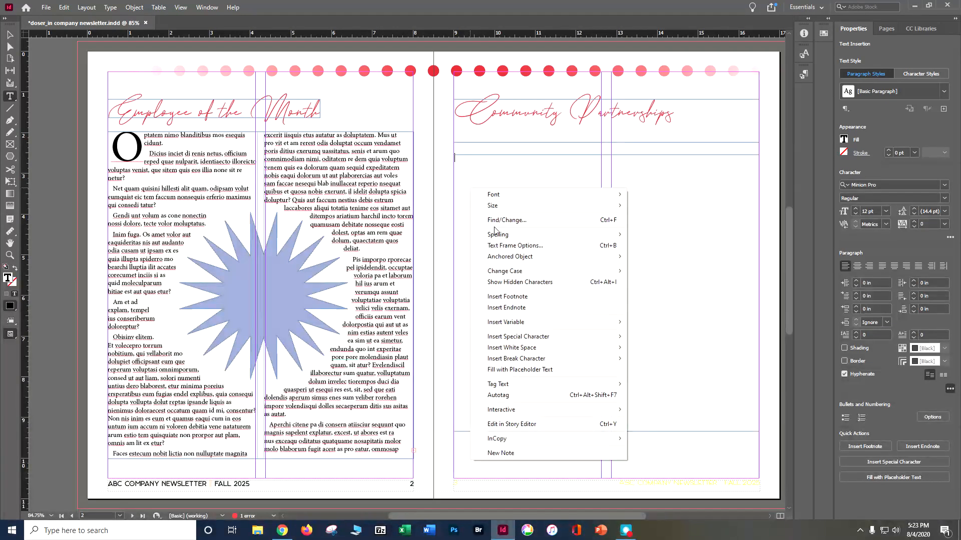
{"action": "left_click", "coordinate": [521, 370]}
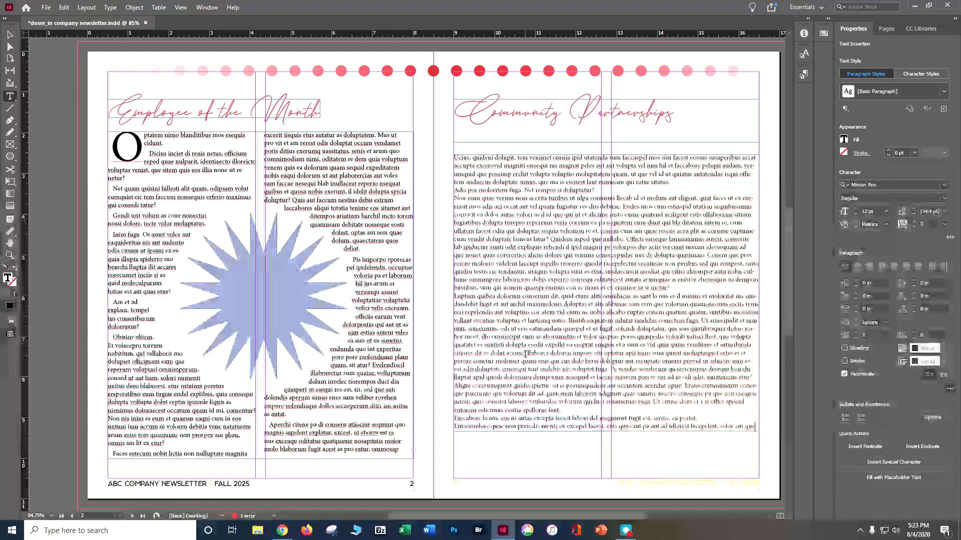
Step: Split the placeholder text frame on the facing page into 3 columns through its text frame options
{"action": "right_click", "coordinate": [524, 353]}
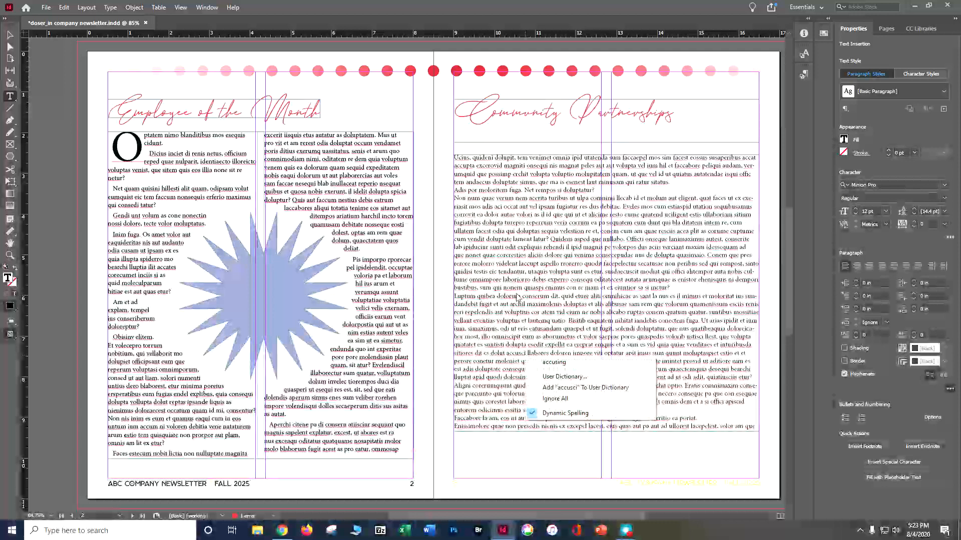
{"action": "key", "text": "Escape"}
{"action": "key", "text": "Escape"}
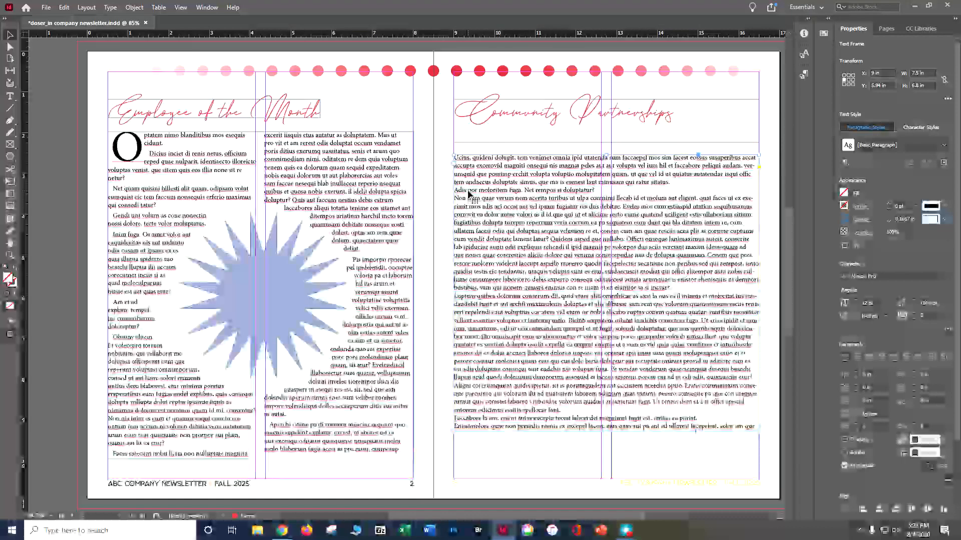
{"action": "right_click", "coordinate": [469, 193]}
{"action": "left_click", "coordinate": [513, 248]}
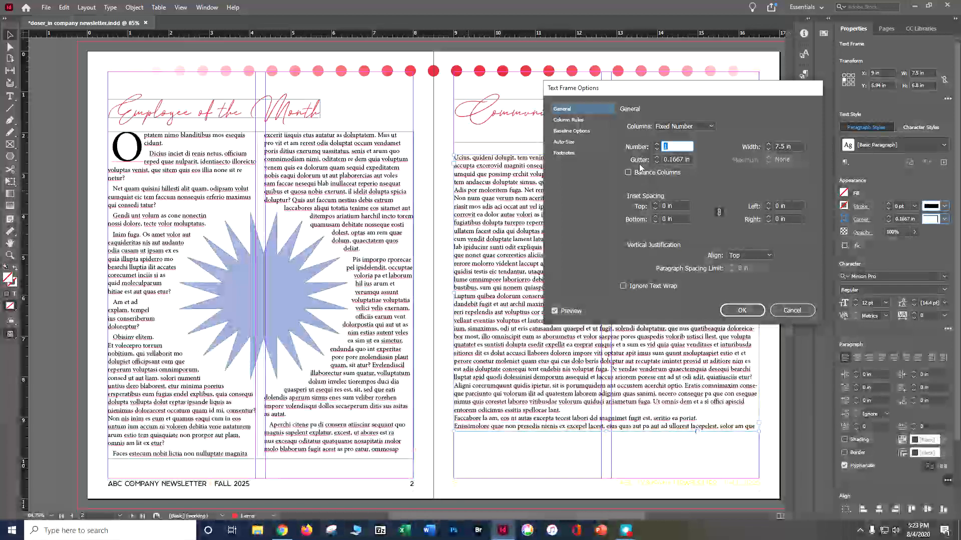
{"action": "left_click", "coordinate": [656, 144]}
{"action": "left_click", "coordinate": [656, 144]}
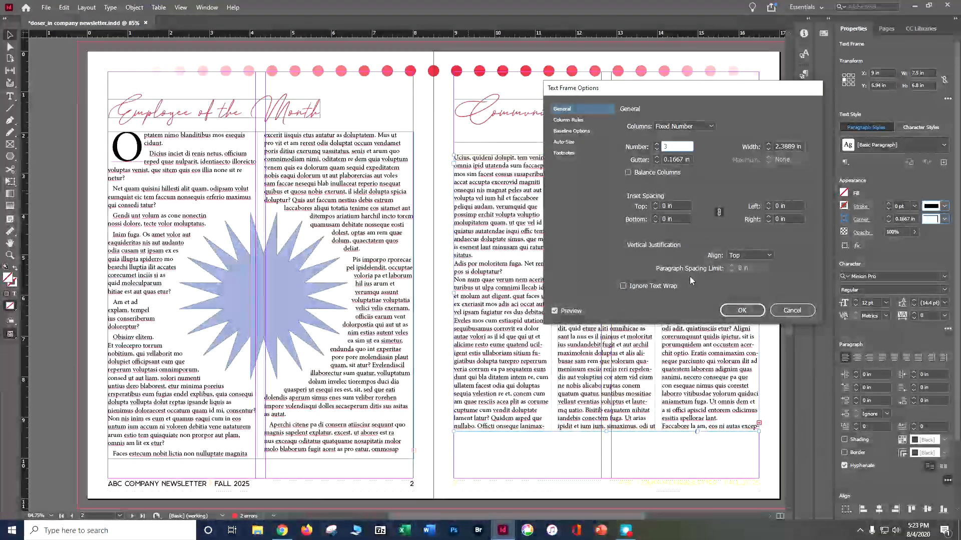
{"action": "left_click_drag", "start_coordinate": [689, 96], "coordinate": [276, 101]}
{"action": "left_click", "coordinate": [344, 316]}
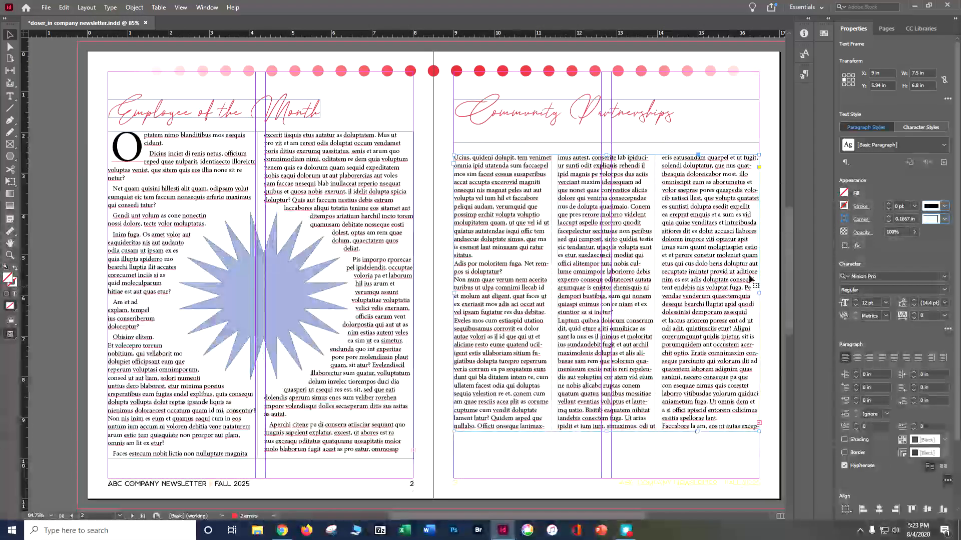
Step: Fill the three-column frame with the cyan swatch C=100 M=0 Y=0 K=0 and give it rounded 0.75 in corners
{"action": "left_click", "coordinate": [843, 193]}
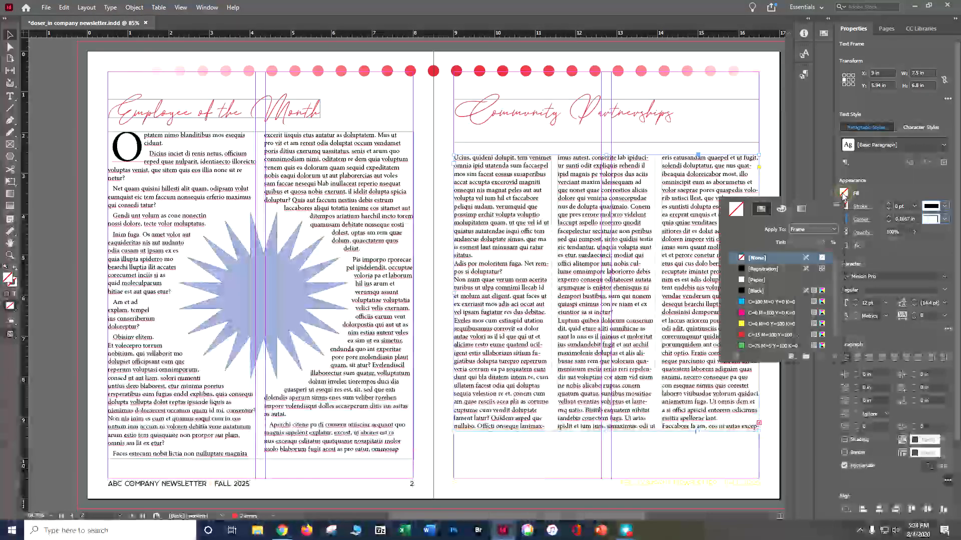
{"action": "left_click", "coordinate": [770, 302]}
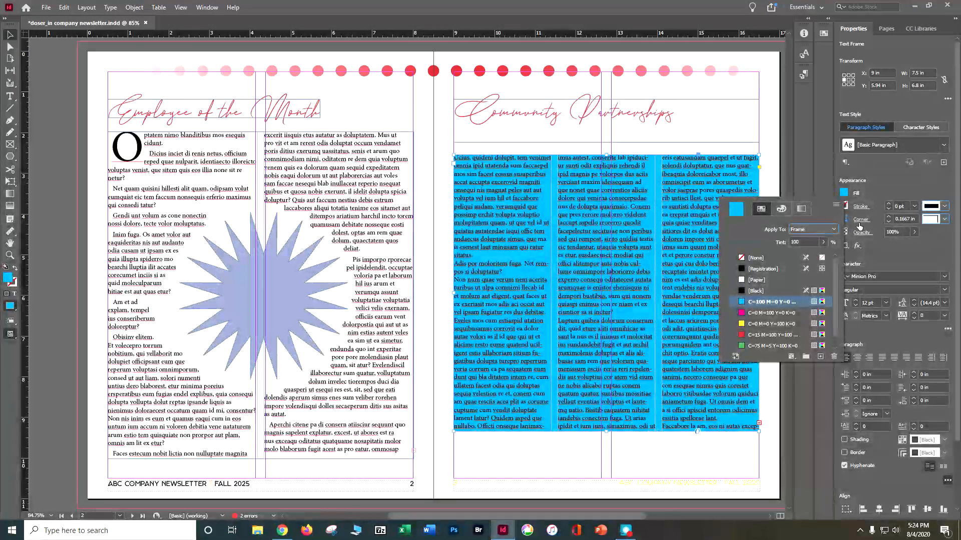
{"action": "left_click", "coordinate": [942, 220]}
{"action": "left_click", "coordinate": [908, 284]}
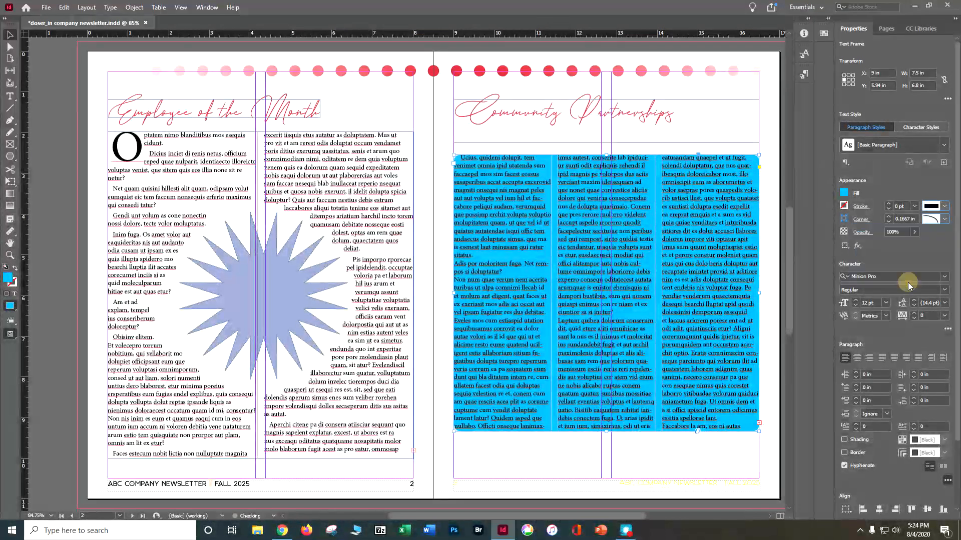
{"action": "left_click", "coordinate": [889, 217]}
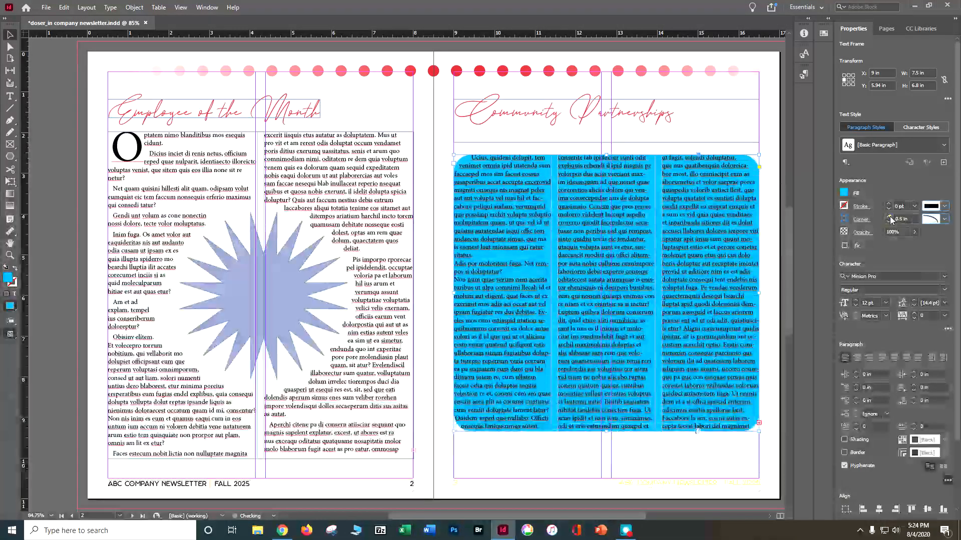
{"action": "left_click", "coordinate": [889, 217]}
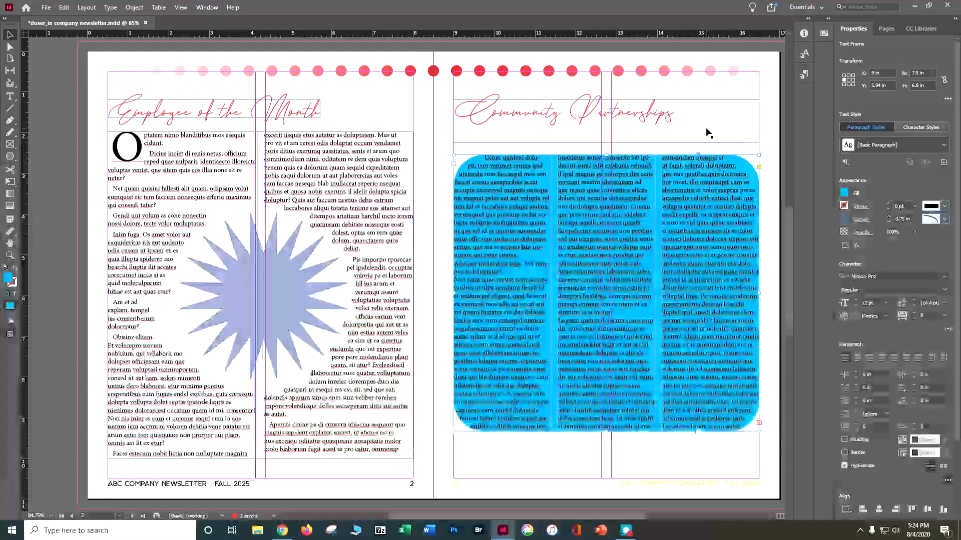
{"action": "left_click", "coordinate": [769, 134]}
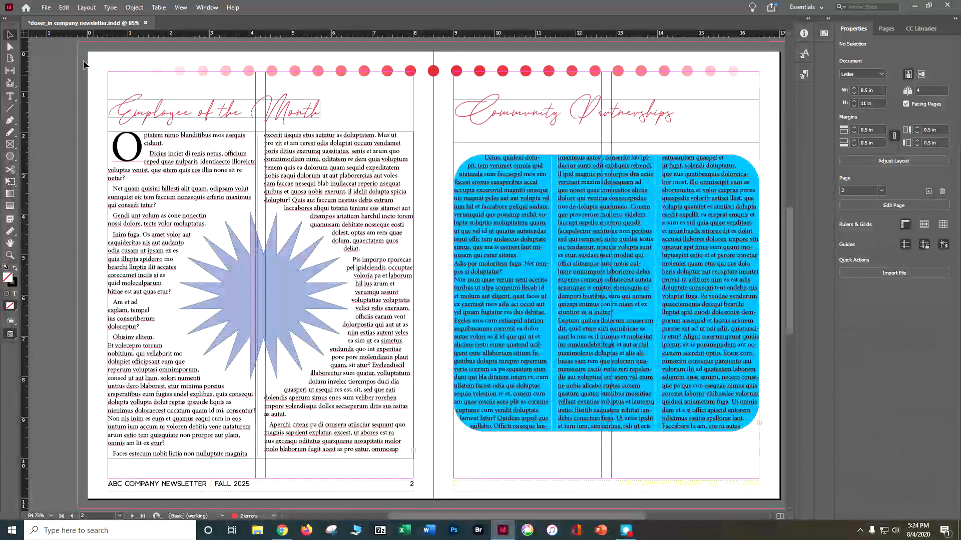
Step: Place 1_405.png at about 1.87 in square and 1_408.png at about 1.47 in square over the cyan frame's text
{"action": "left_click", "coordinate": [46, 7]}
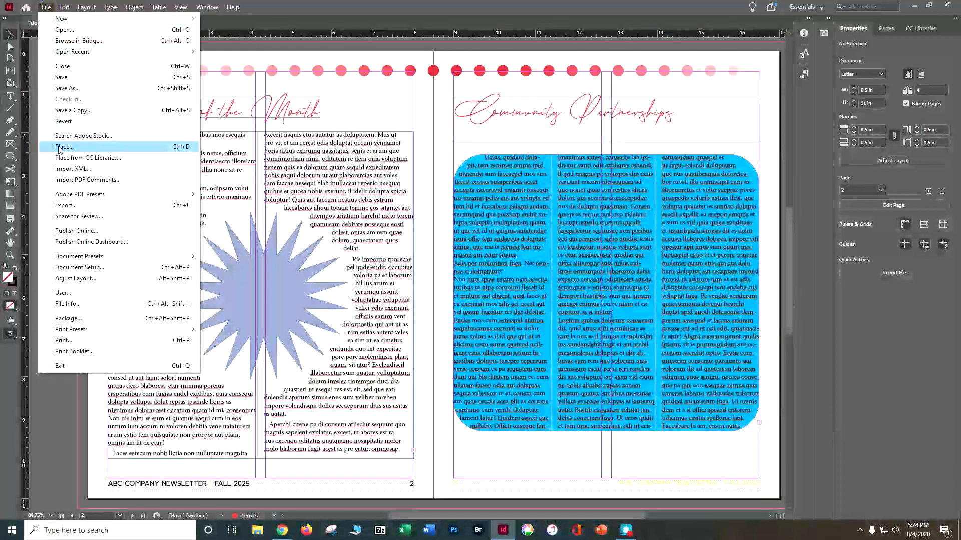
{"action": "left_click", "coordinate": [57, 145]}
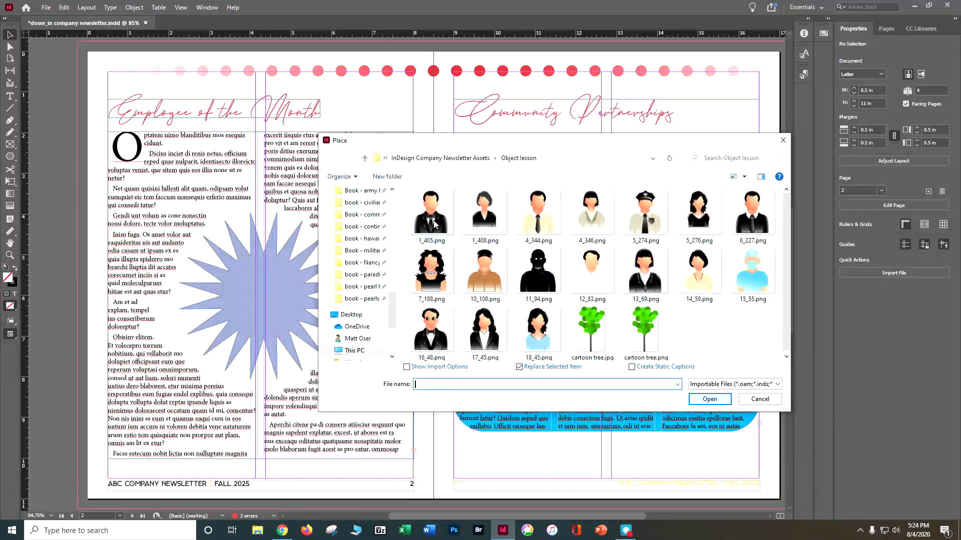
{"action": "left_click", "coordinate": [497, 217], "text": "ctrl"}
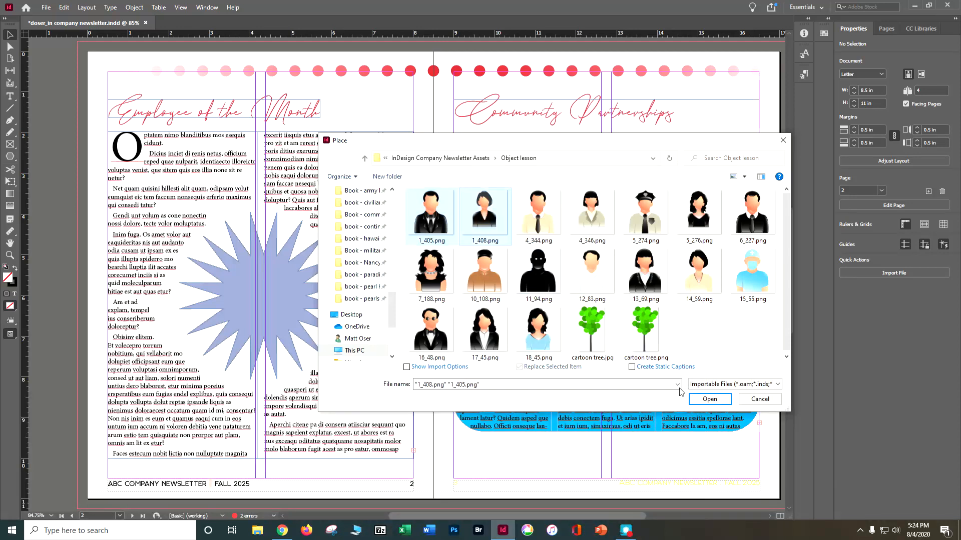
{"action": "left_click", "coordinate": [709, 399]}
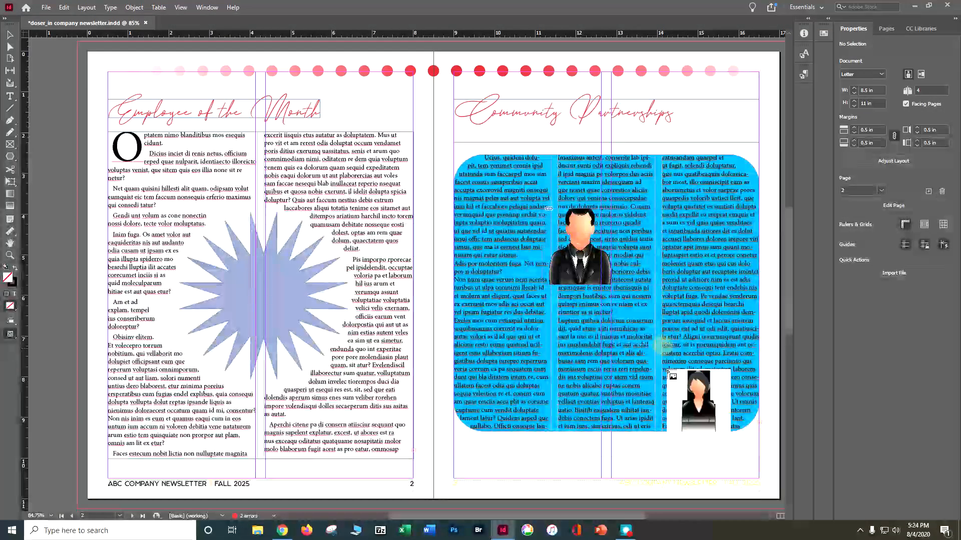
{"action": "left_click", "coordinate": [613, 285]}
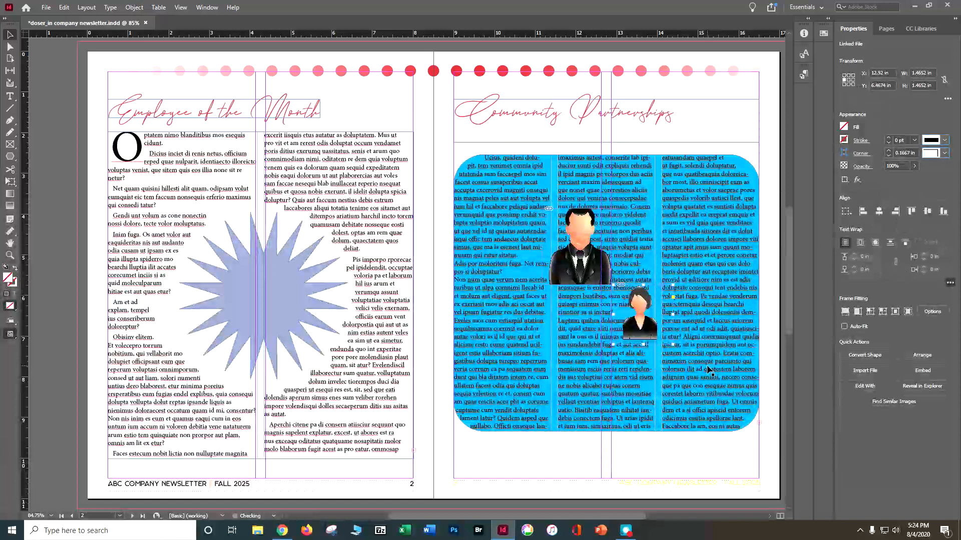
Step: Fit the image of the man in the suit proportionally inside its frame
{"action": "left_click", "coordinate": [576, 226]}
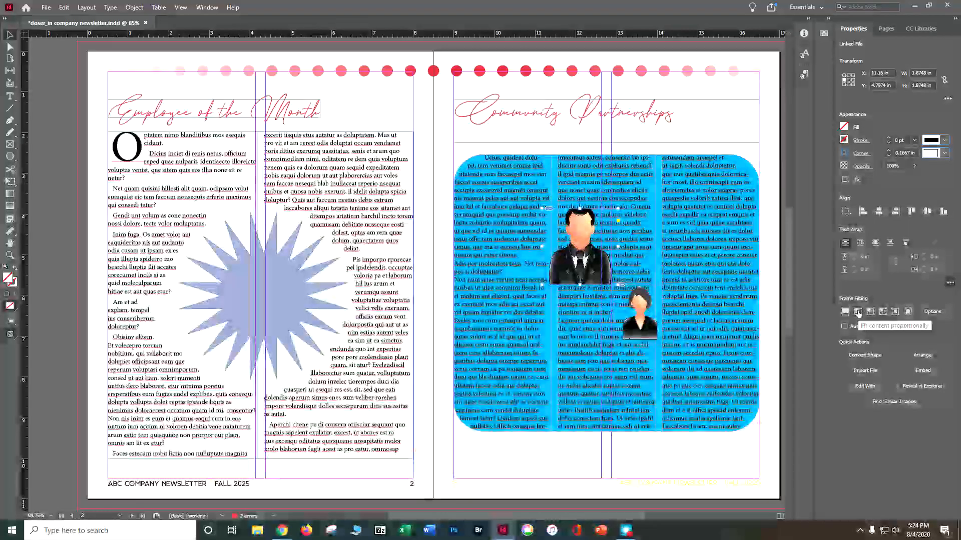
{"action": "left_click", "coordinate": [858, 312]}
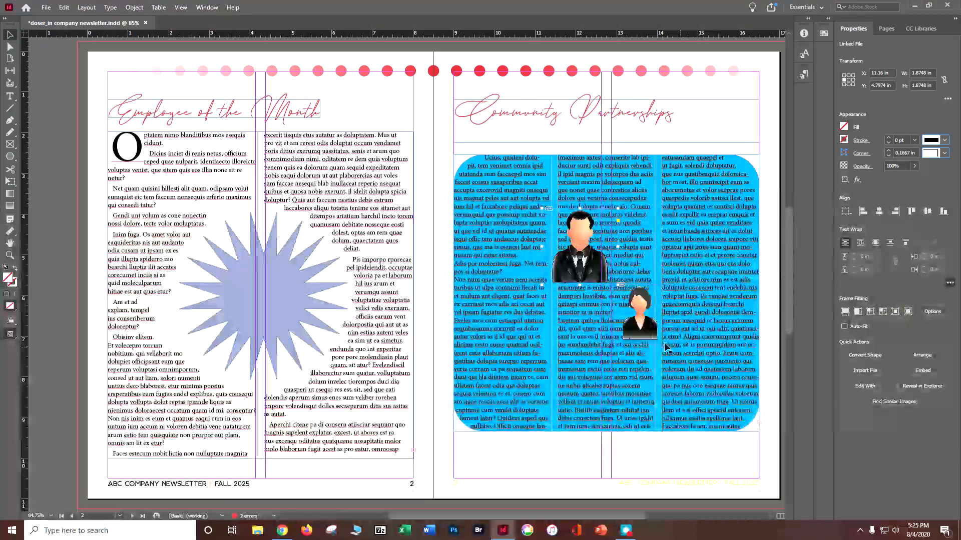
{"action": "left_click", "coordinate": [647, 336]}
Step: Fill the frame of the man's image with the [Paper] swatch
{"action": "left_click", "coordinate": [586, 255]}
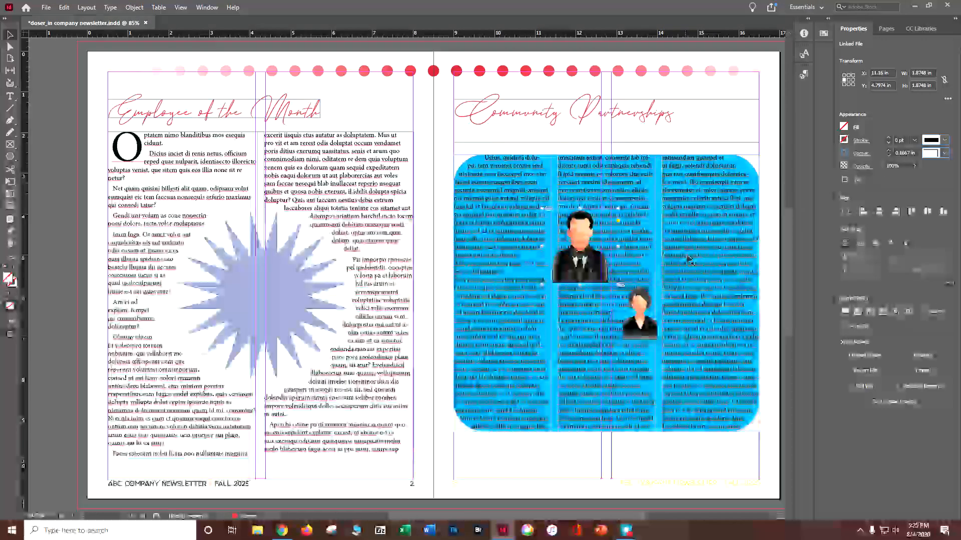
{"action": "left_click", "coordinate": [843, 127]}
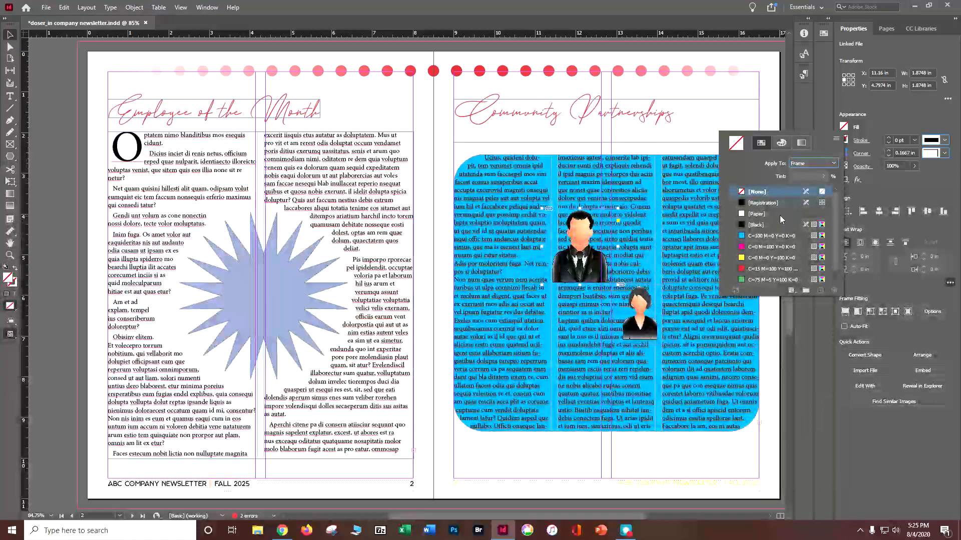
{"action": "left_click", "coordinate": [783, 215]}
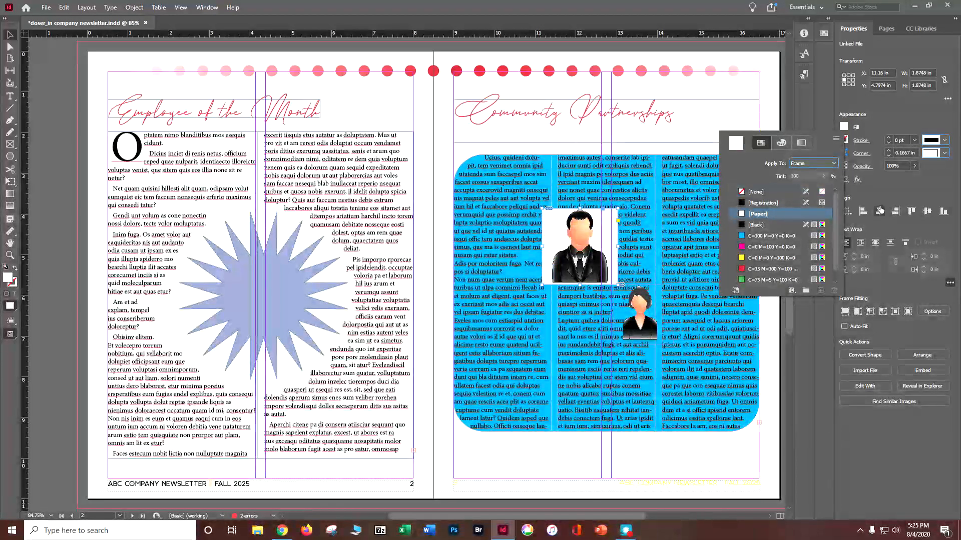
Step: Give the frame of the man's image inverse rounded corners
{"action": "left_click", "coordinate": [931, 165]}
{"action": "left_click", "coordinate": [944, 153]}
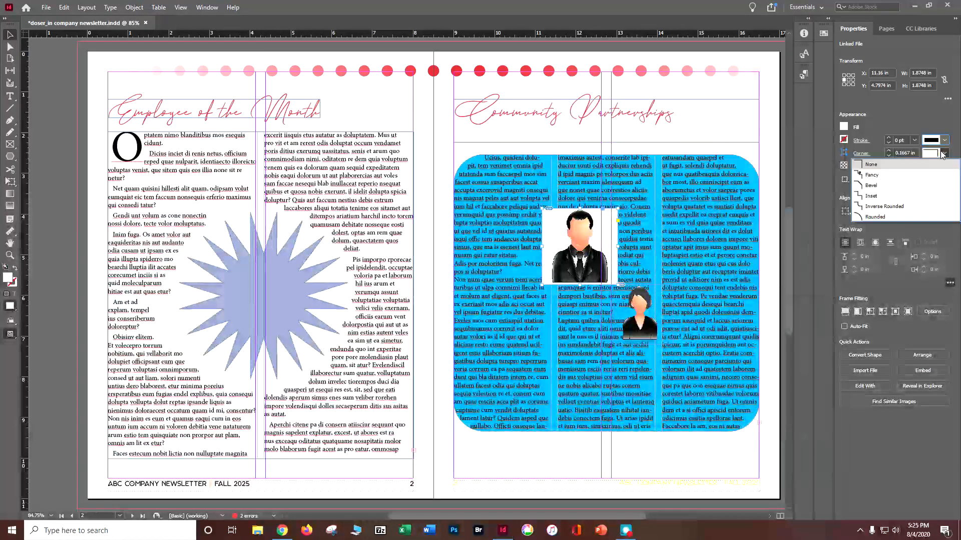
{"action": "left_click", "coordinate": [907, 207]}
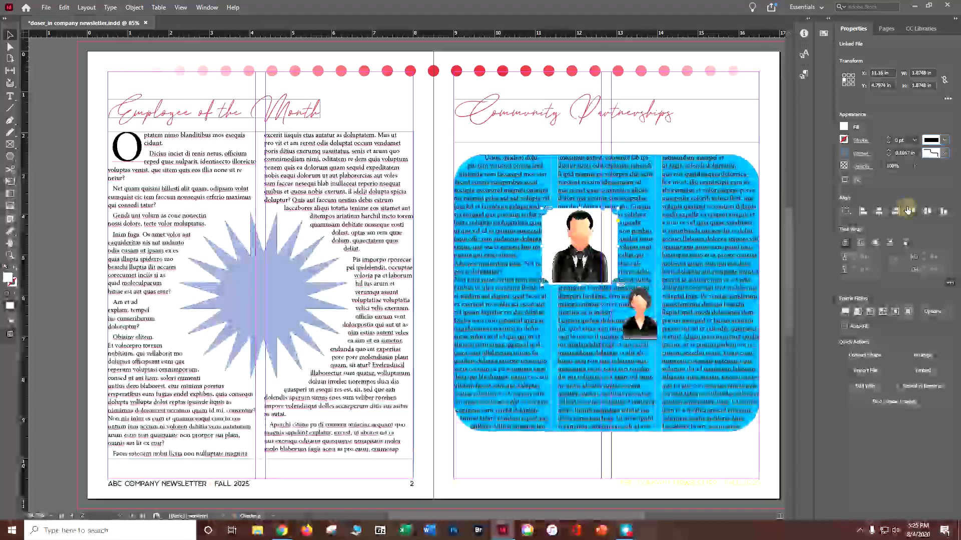
Step: Fill the frame of the woman's image with the [Paper] swatch
{"action": "left_click", "coordinate": [661, 318]}
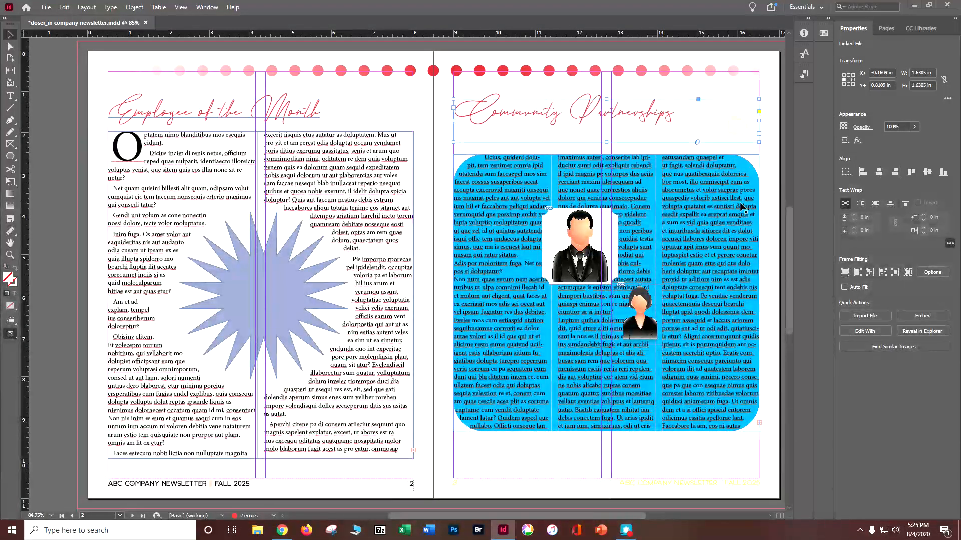
{"action": "left_click", "coordinate": [646, 315]}
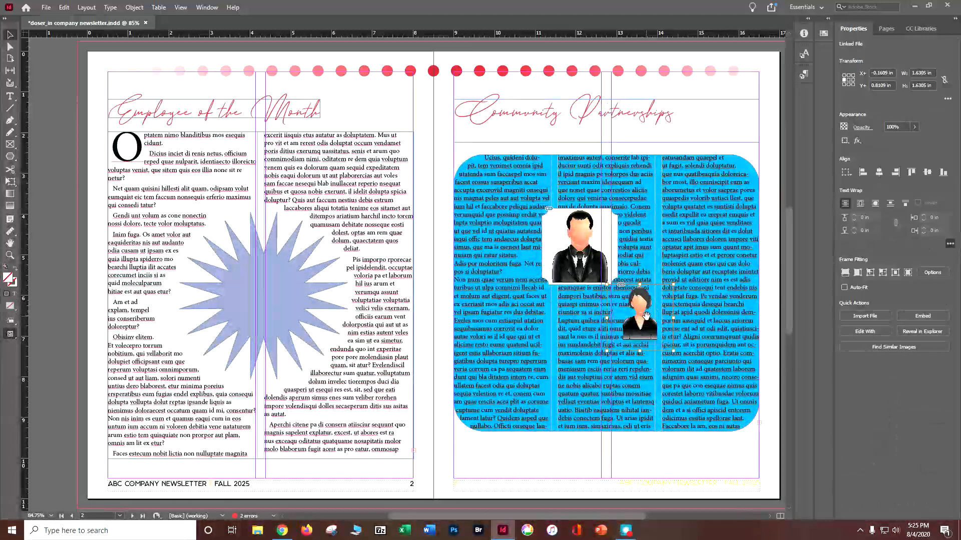
{"action": "left_click", "coordinate": [521, 455]}
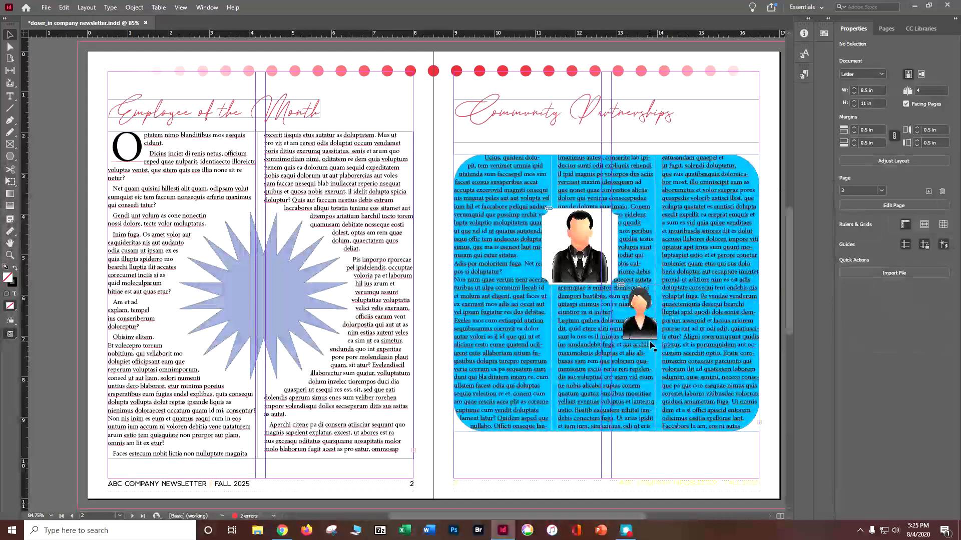
{"action": "left_click", "coordinate": [650, 345]}
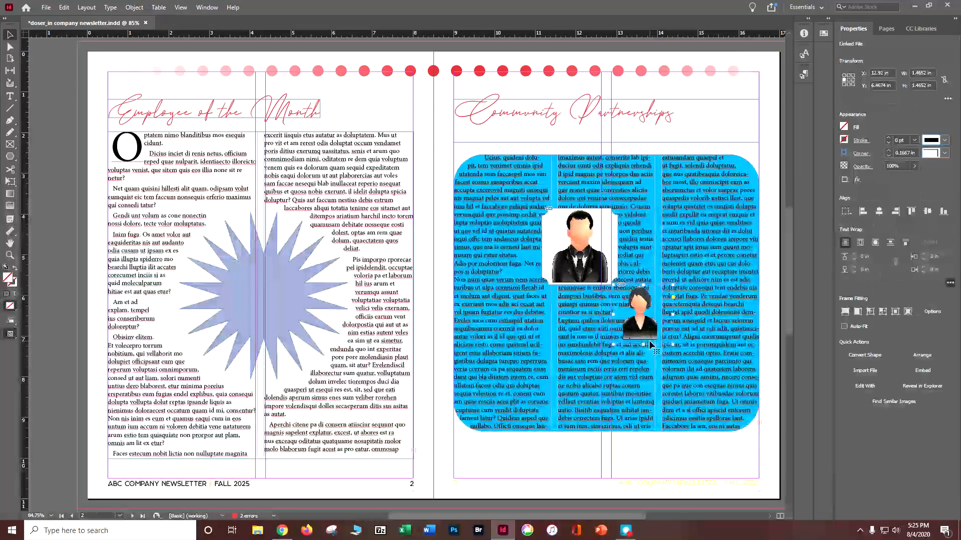
{"action": "left_click", "coordinate": [849, 126]}
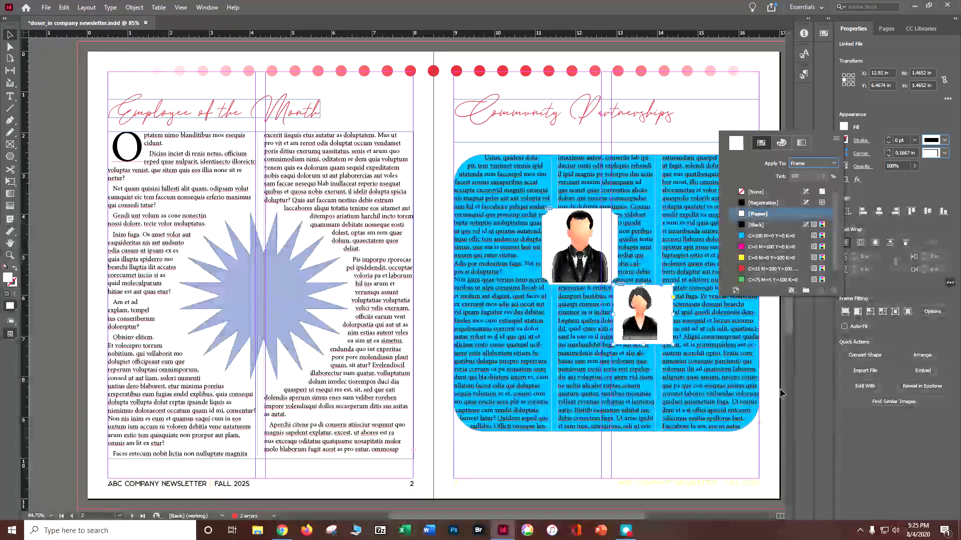
Step: Fit the woman's image proportionally inside its frame and give the frame inset corners
{"action": "left_click", "coordinate": [858, 313]}
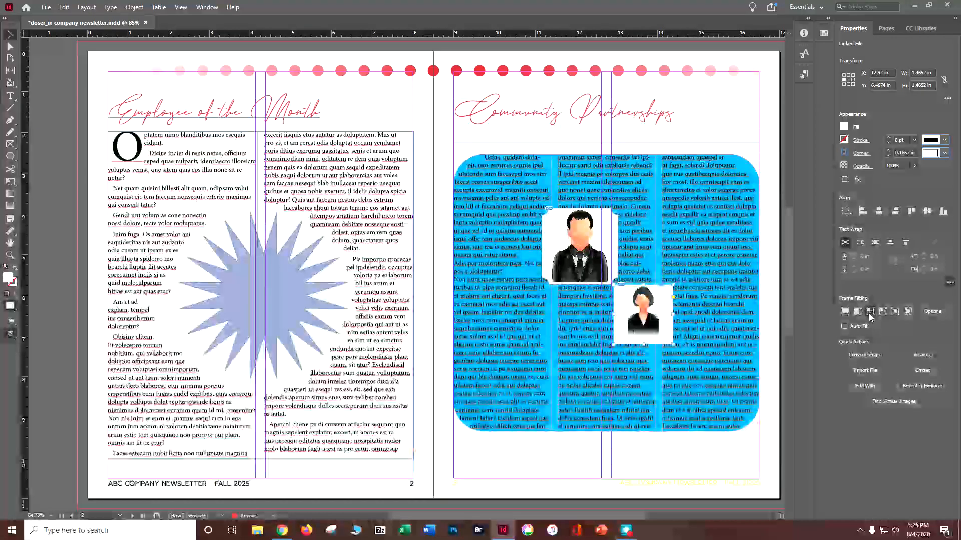
{"action": "left_click", "coordinate": [882, 311]}
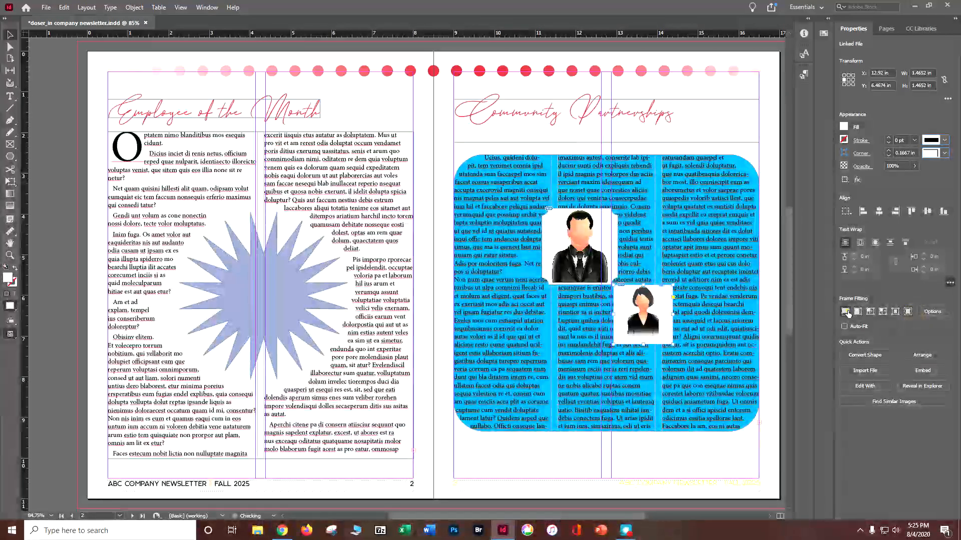
{"action": "left_click", "coordinate": [844, 312]}
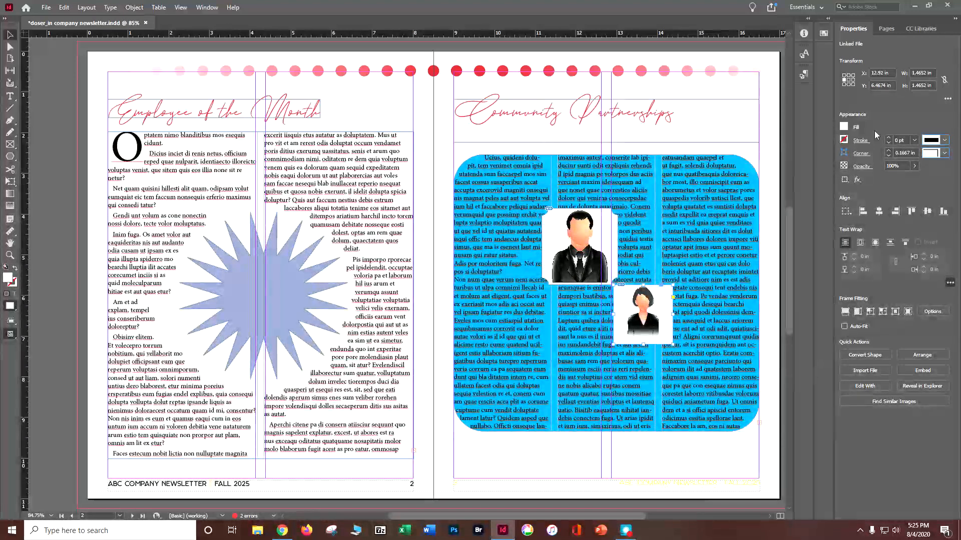
{"action": "left_click", "coordinate": [944, 152]}
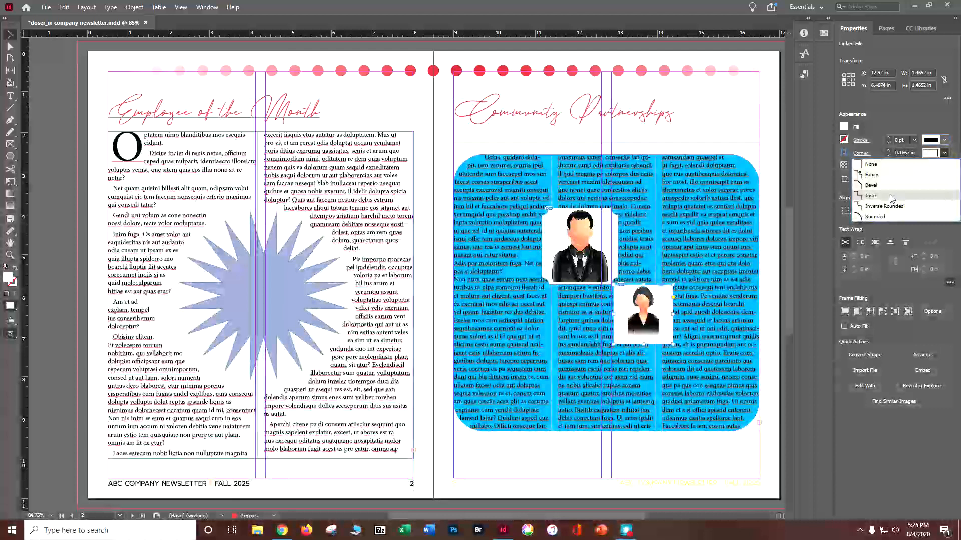
{"action": "left_click", "coordinate": [890, 195]}
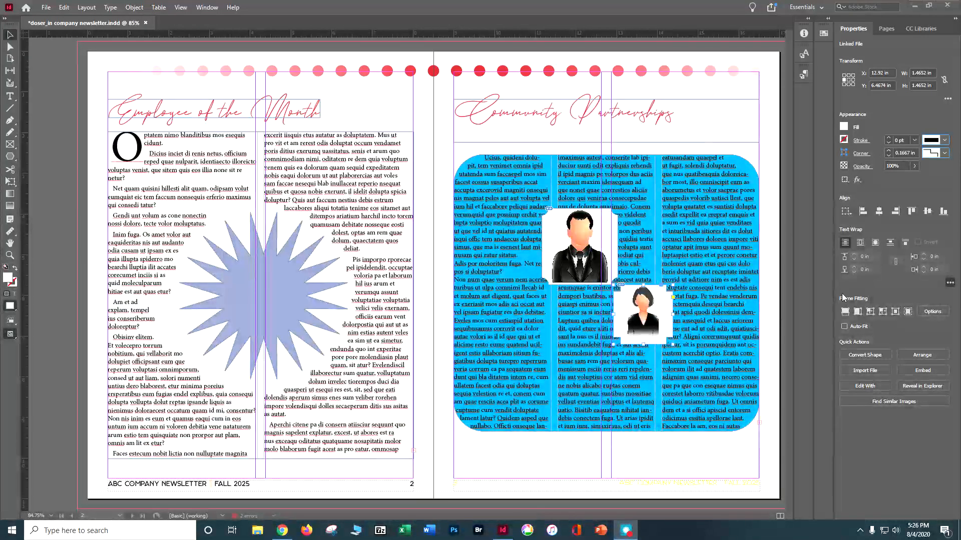
Step: Wrap the text around the woman's object shape and the man's bounding box, both with 0.0625 in offsets
{"action": "left_click", "coordinate": [875, 243]}
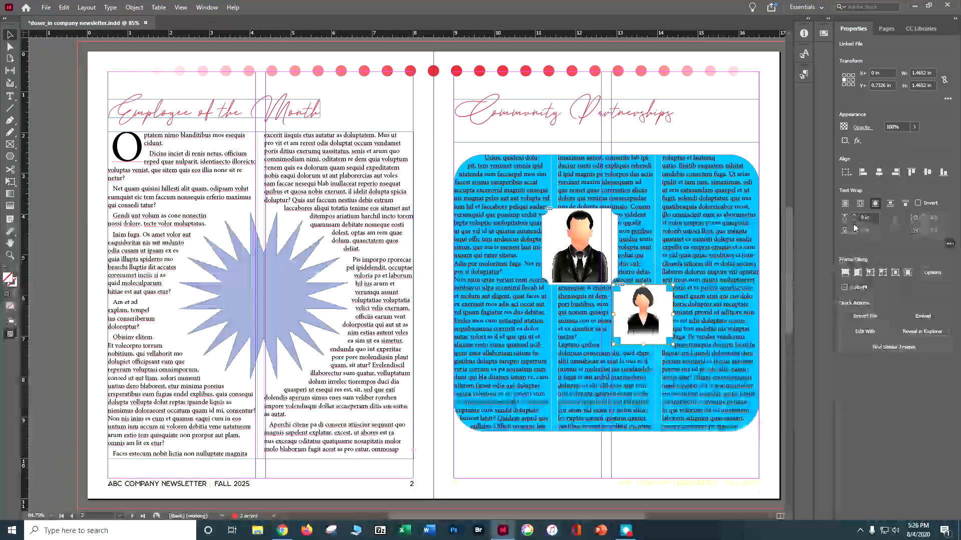
{"action": "left_click", "coordinate": [853, 215]}
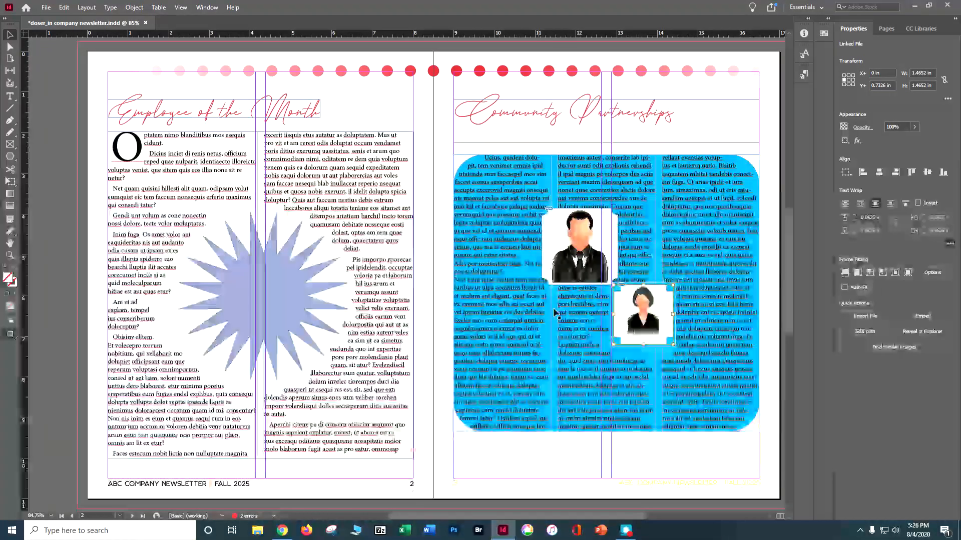
{"action": "left_click", "coordinate": [558, 278]}
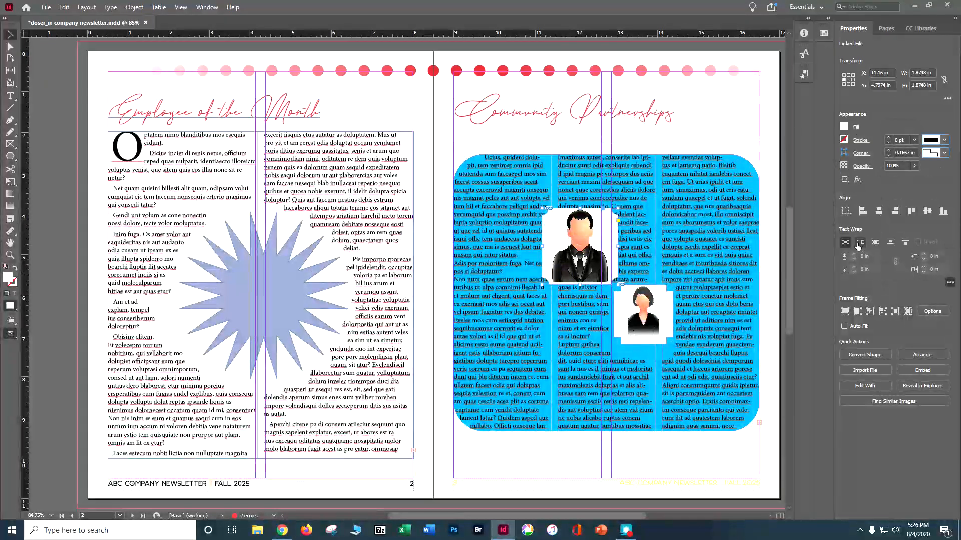
{"action": "left_click", "coordinate": [859, 242]}
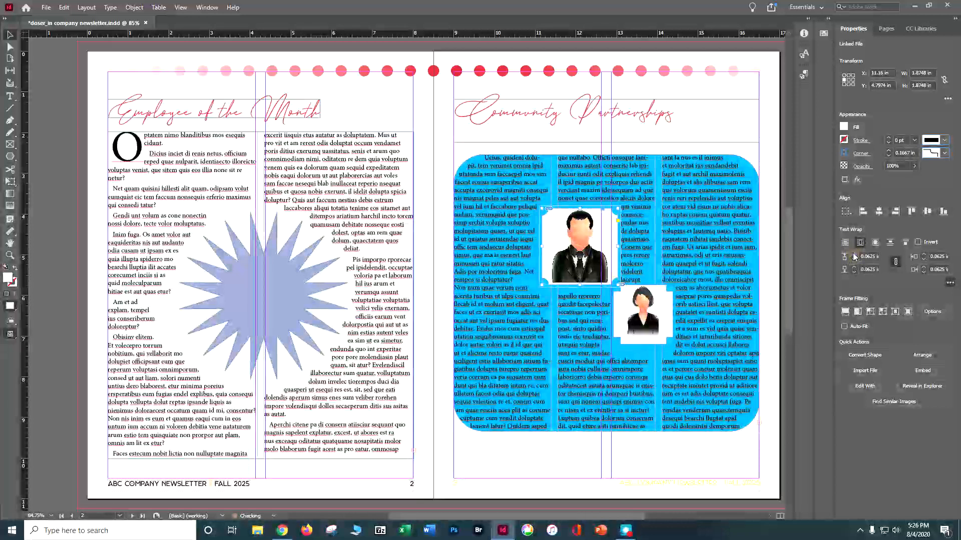
Step: Move the man's image down between the first two columns and the woman's image above it in the middle column
{"action": "left_click", "coordinate": [600, 422]}
{"action": "left_click_drag", "start_coordinate": [594, 263], "coordinate": [572, 352]}
{"action": "left_click_drag", "start_coordinate": [638, 337], "coordinate": [575, 322]}
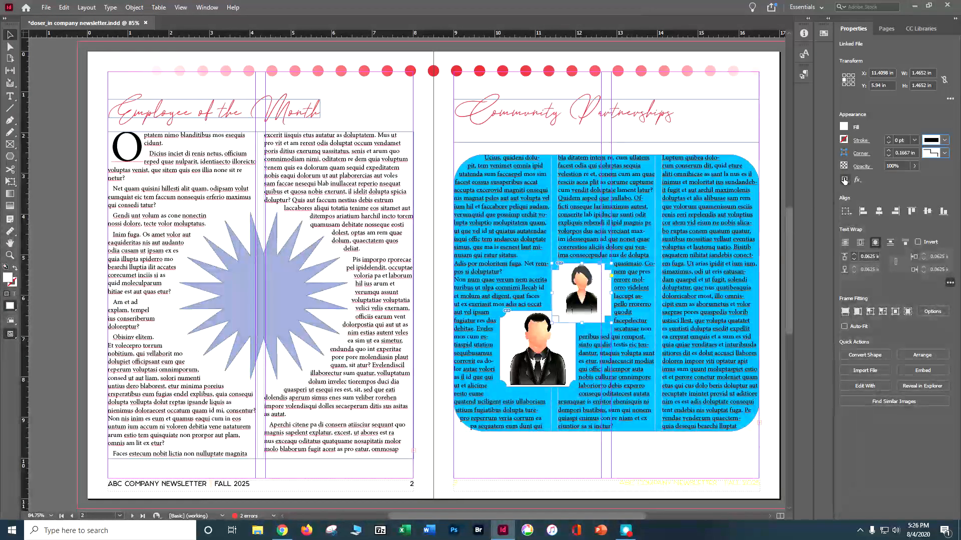
Step: Give the woman's image frame a 3 pt stroke in the yellow swatch C=0 M=0 Y=100 K=0
{"action": "left_click", "coordinate": [855, 142]}
{"action": "left_click", "coordinate": [844, 141]}
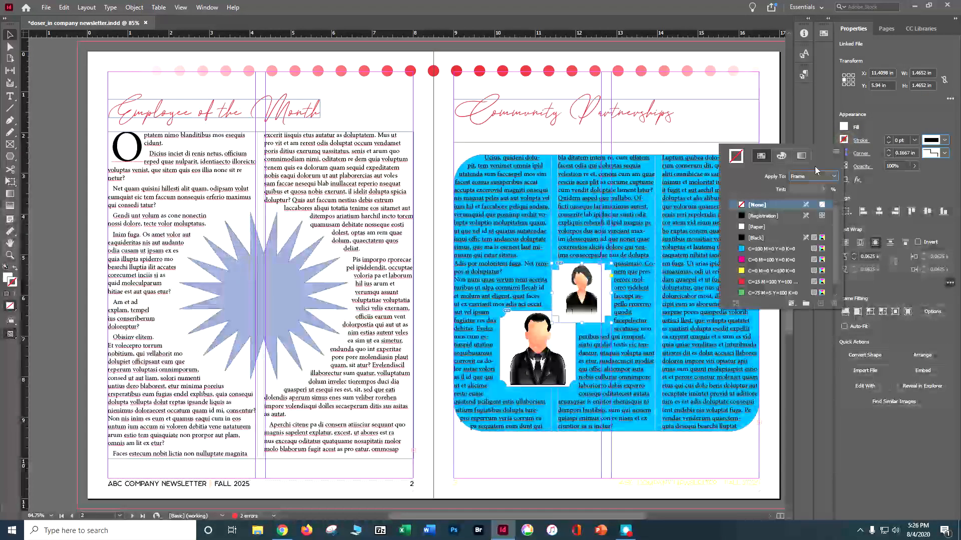
{"action": "left_click", "coordinate": [746, 272]}
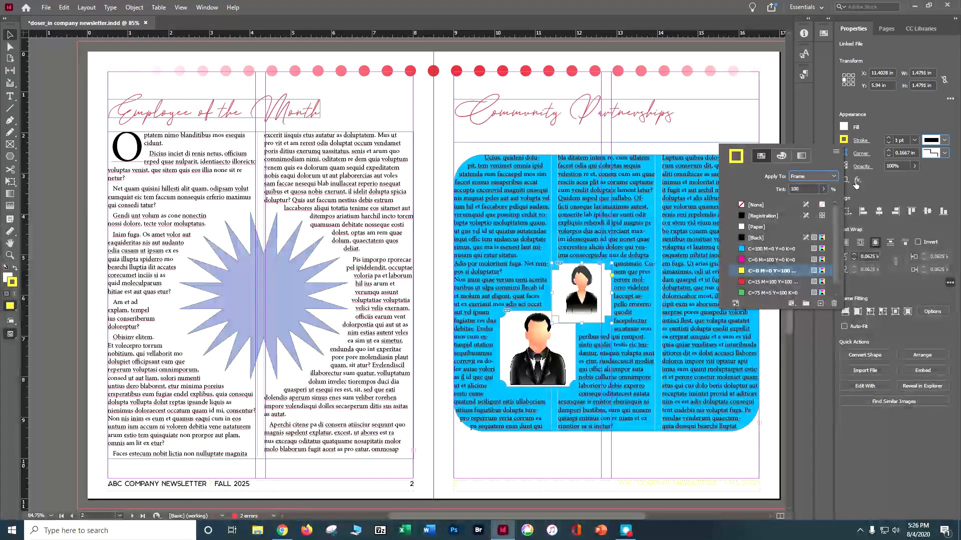
{"action": "left_click", "coordinate": [887, 139]}
{"action": "left_click", "coordinate": [887, 139]}
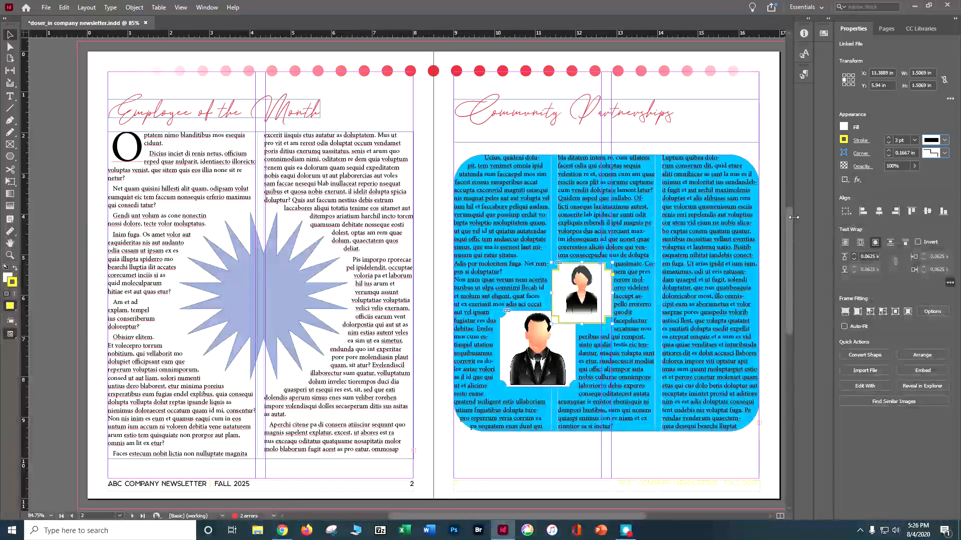
Step: Add a default drop shadow to the woman's image frame and set its text wrap offset to 0.1875 in
{"action": "left_click", "coordinate": [857, 179]}
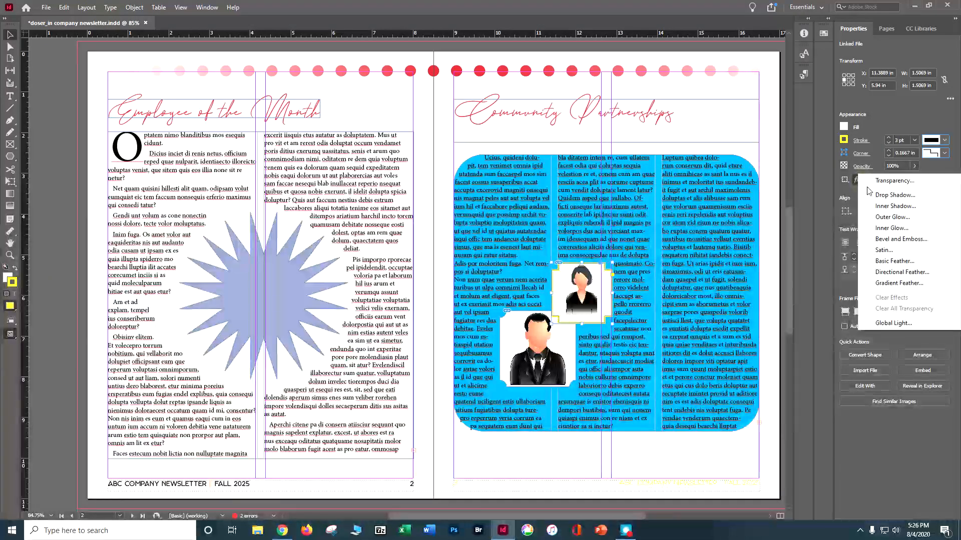
{"action": "left_click", "coordinate": [880, 195]}
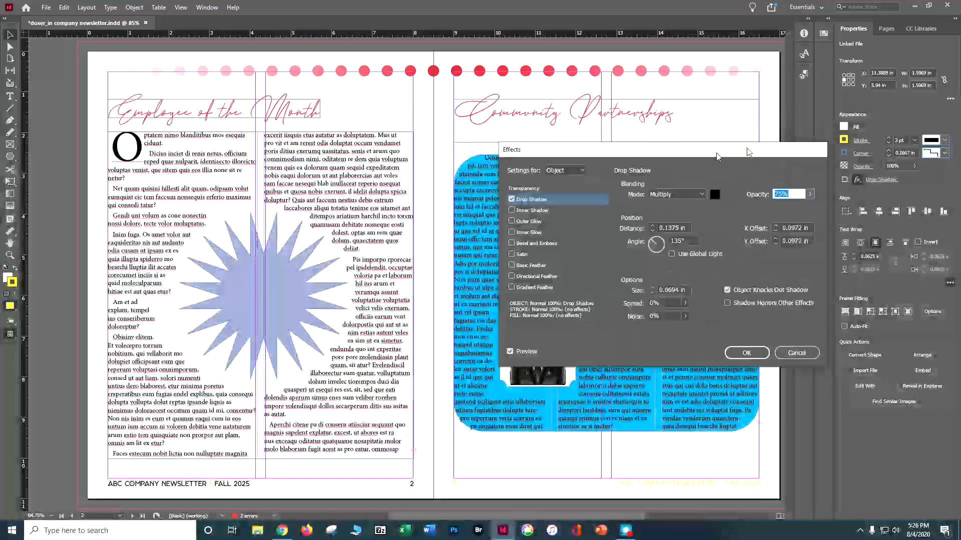
{"action": "left_click_drag", "start_coordinate": [752, 145], "coordinate": [347, 71]}
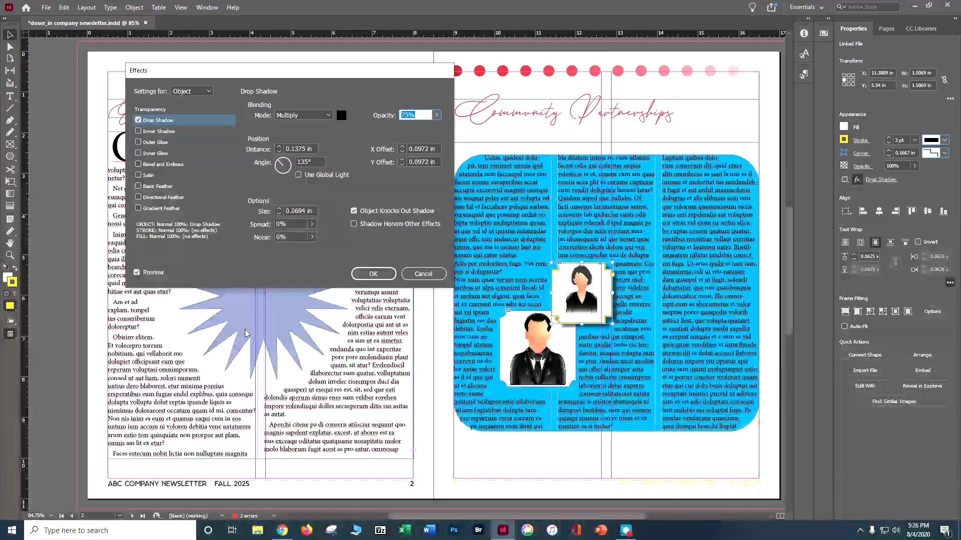
{"action": "left_click", "coordinate": [382, 278]}
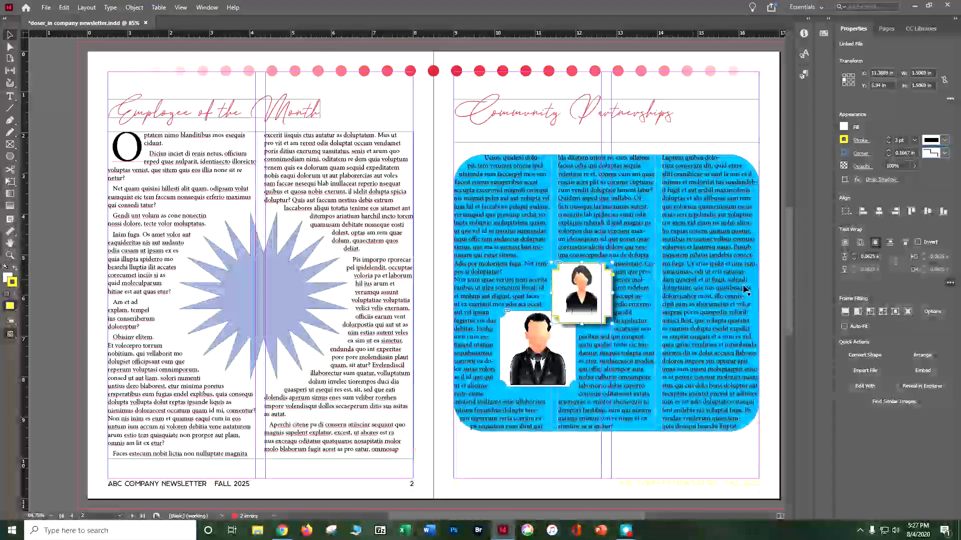
{"action": "left_click", "coordinate": [854, 254]}
{"action": "left_click", "coordinate": [854, 254]}
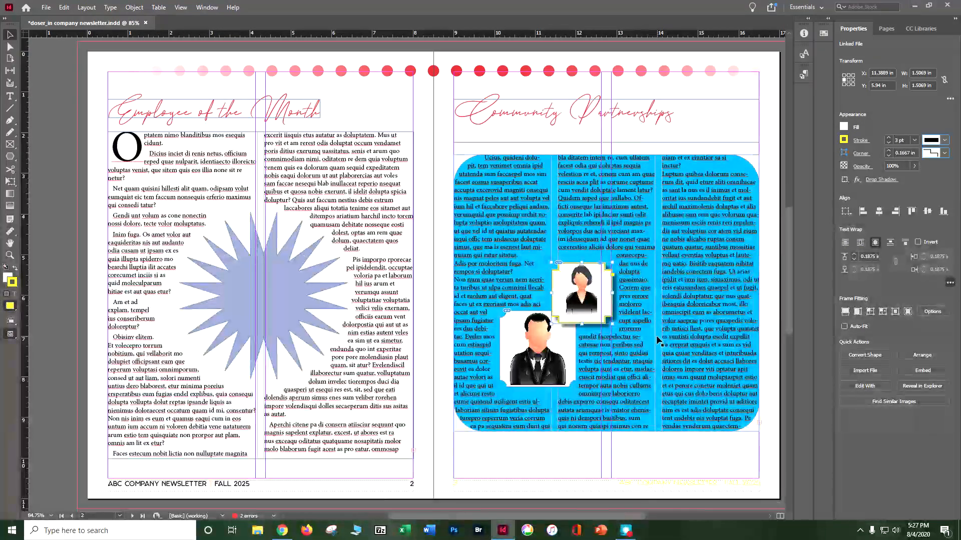
Step: Apply the Drop Shadow effect to the "Community Partnerships" heading frame
{"action": "left_click", "coordinate": [499, 110]}
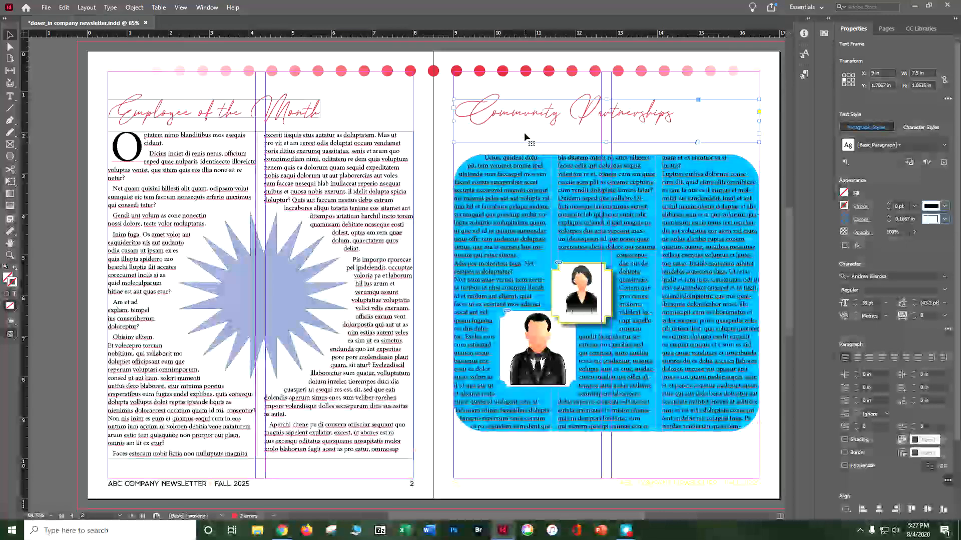
{"action": "left_click", "coordinate": [13, 101]}
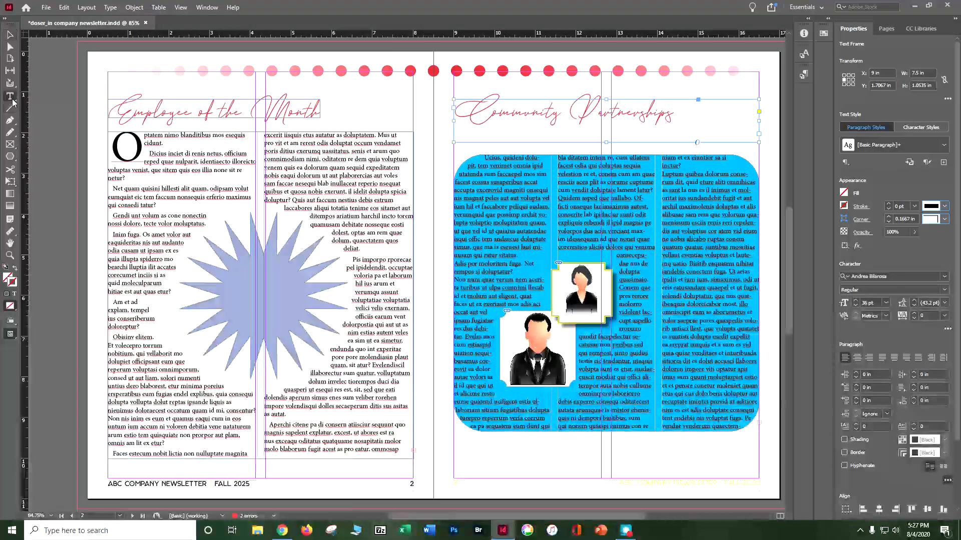
{"action": "left_click_drag", "start_coordinate": [674, 114], "coordinate": [455, 114]}
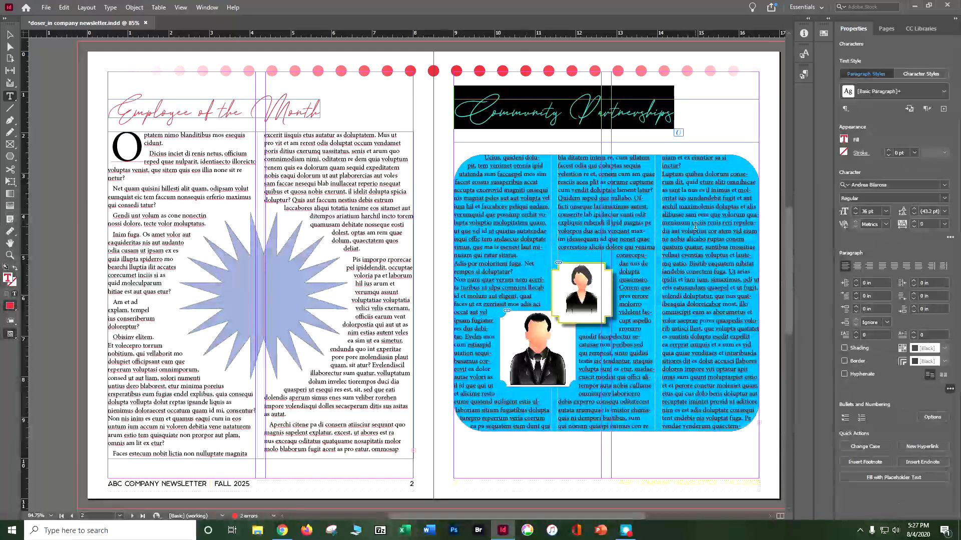
{"action": "left_click", "coordinate": [9, 35]}
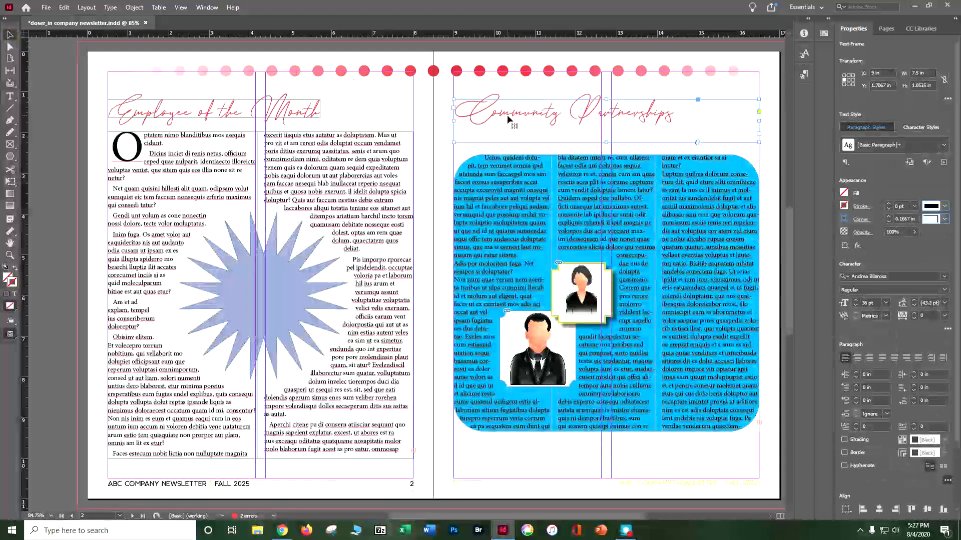
{"action": "left_click", "coordinate": [134, 7]}
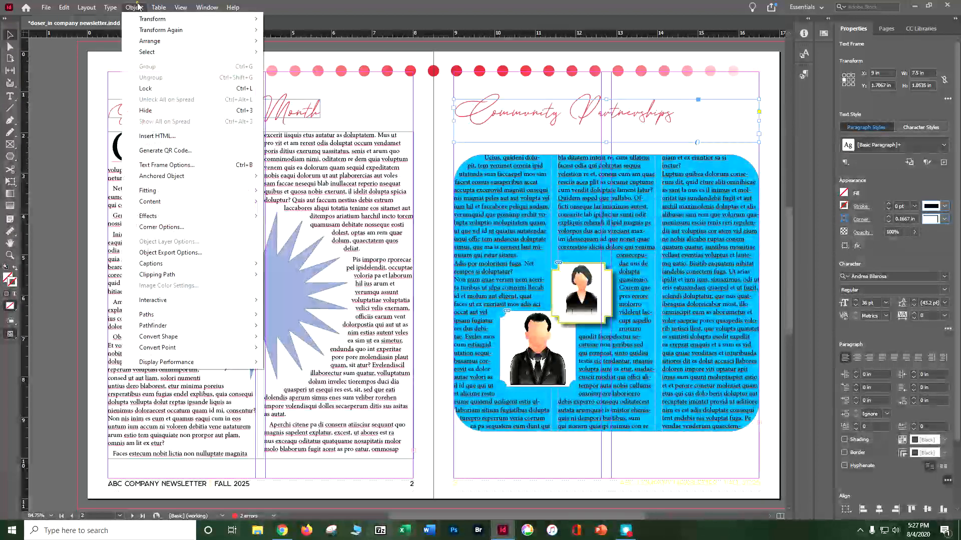
{"action": "mouse_move", "coordinate": [235, 216]}
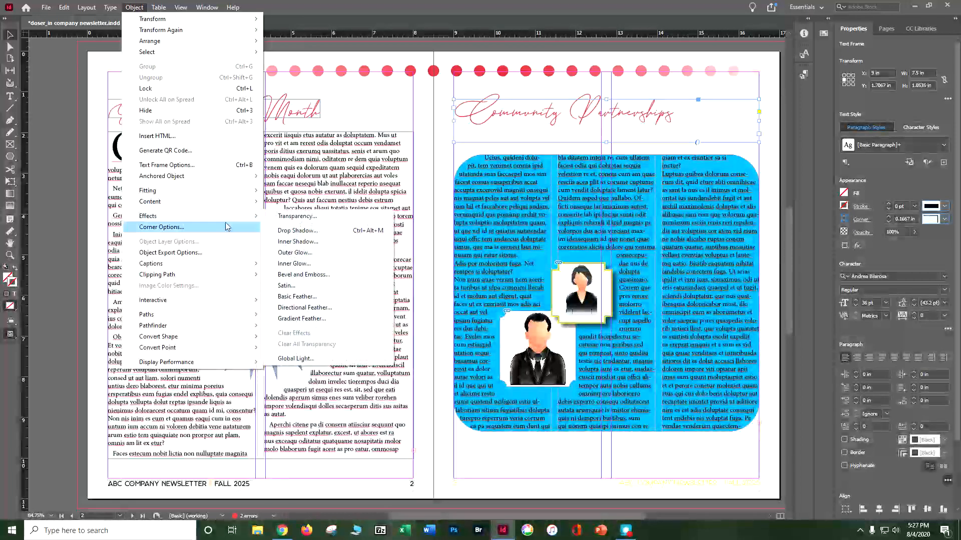
{"action": "left_click", "coordinate": [291, 231]}
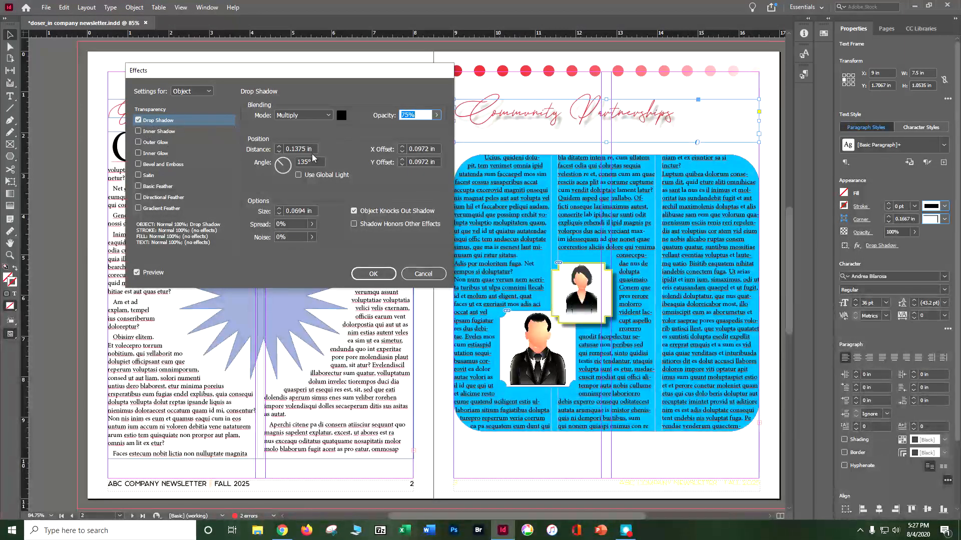
Step: Set the heading's shadow to 0.0625 in size, 0.0625 in distance and an angle of about 38°
{"action": "left_click", "coordinate": [278, 213]}
{"action": "left_click", "coordinate": [279, 213]}
{"action": "left_click", "coordinate": [403, 152]}
{"action": "left_click", "coordinate": [402, 159]}
{"action": "left_click", "coordinate": [402, 165]}
{"action": "left_click", "coordinate": [403, 164]}
{"action": "left_click", "coordinate": [403, 164]}
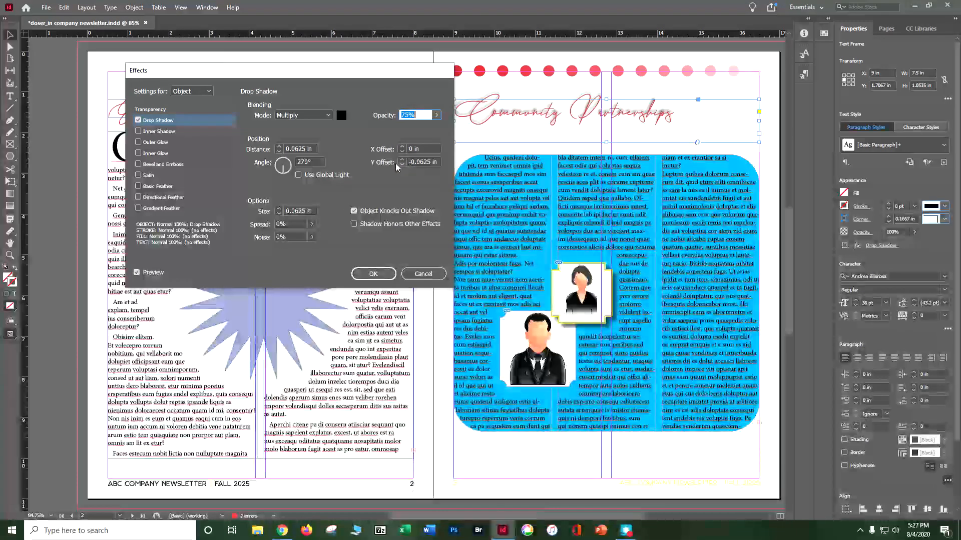
{"action": "left_click", "coordinate": [292, 165]}
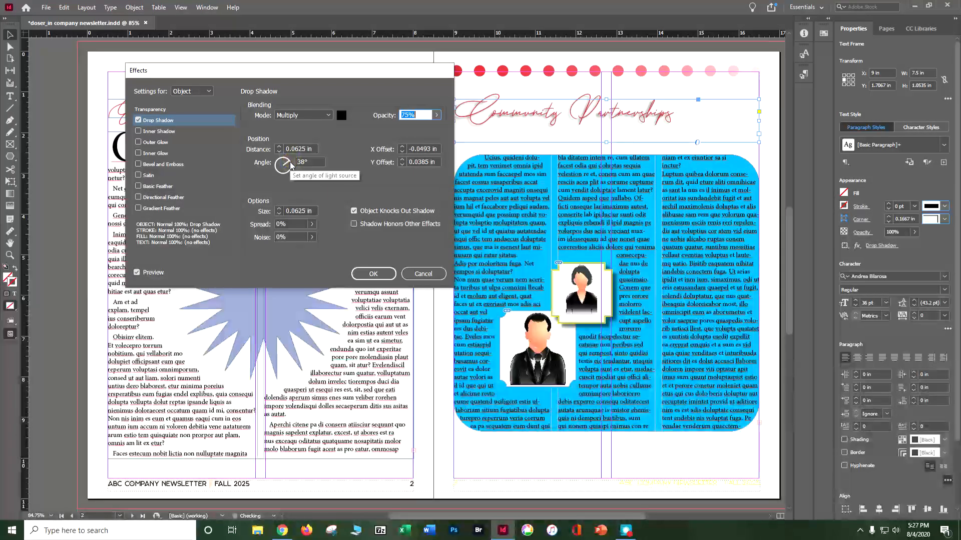
{"action": "left_click", "coordinate": [373, 274]}
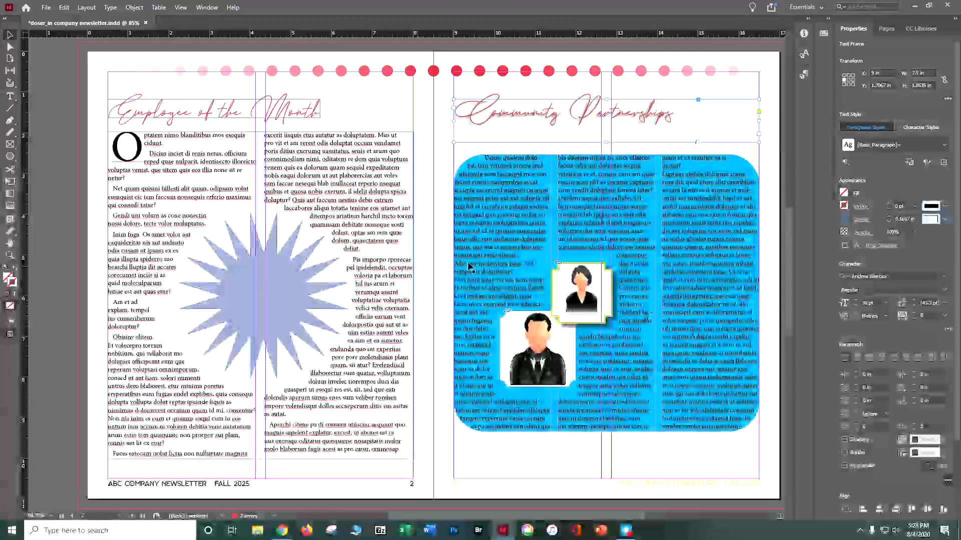
Step: Thread the overset text of the "Employee of the Month" article into a new frame in the first column of page 4
{"action": "scroll", "coordinate": [484, 267], "scroll_direction": "down", "scroll_amount": 2}
{"action": "scroll", "coordinate": [484, 266], "scroll_direction": "down", "scroll_amount": 10}
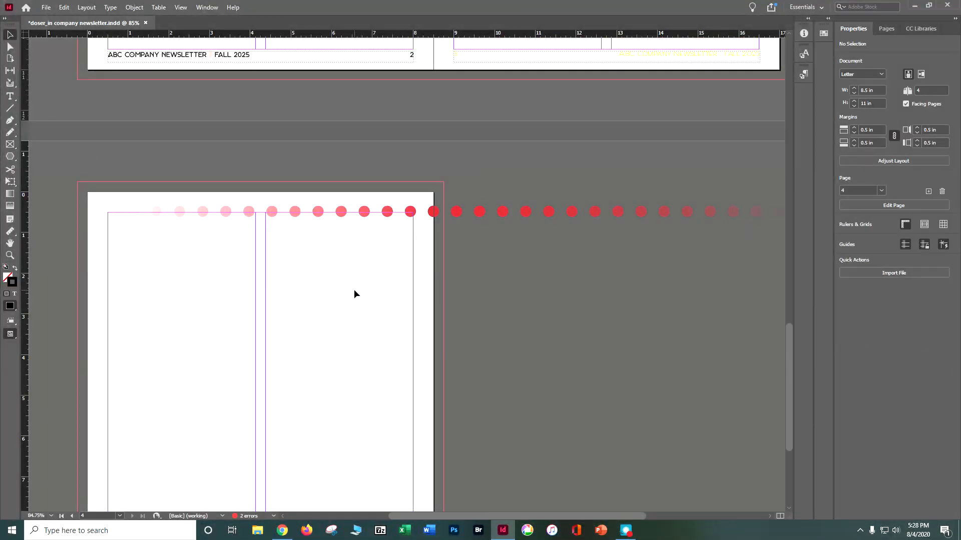
{"action": "scroll", "coordinate": [354, 290], "scroll_direction": "up", "scroll_amount": 10}
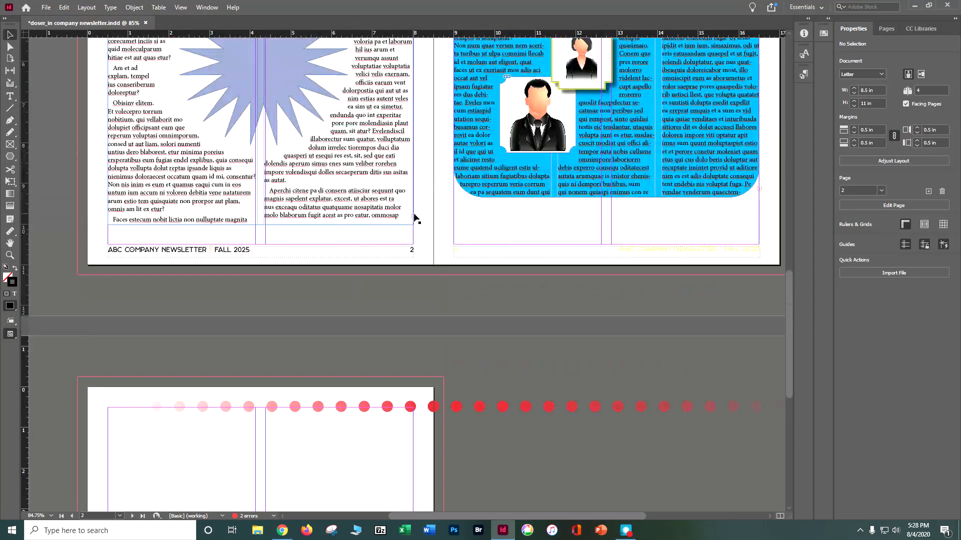
{"action": "left_click", "coordinate": [13, 97]}
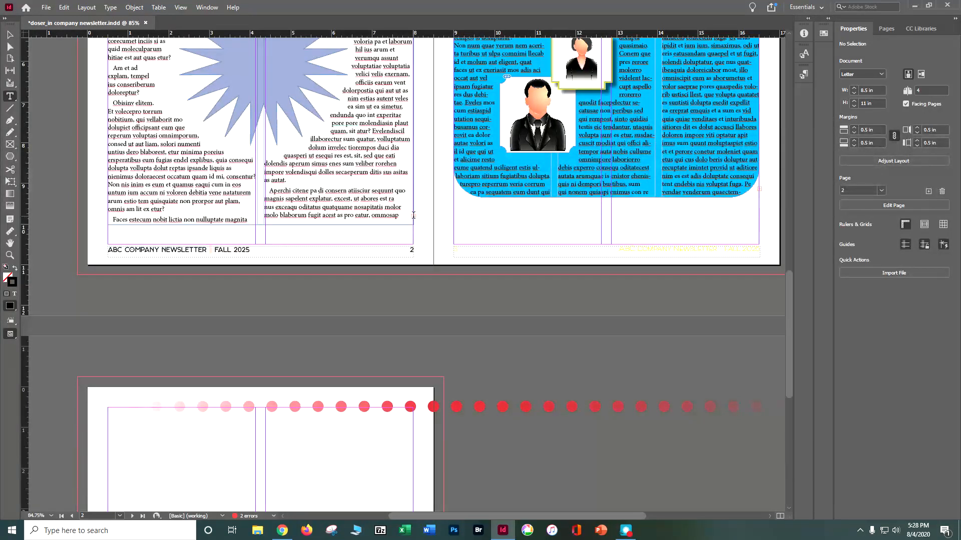
{"action": "left_click", "coordinate": [414, 216]}
{"action": "key", "text": "Escape"}
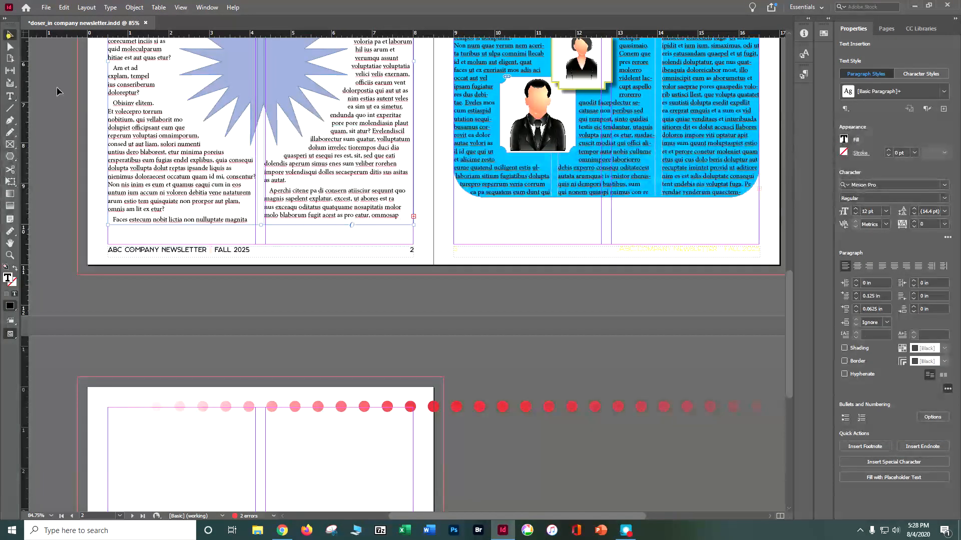
{"action": "left_click", "coordinate": [413, 216]}
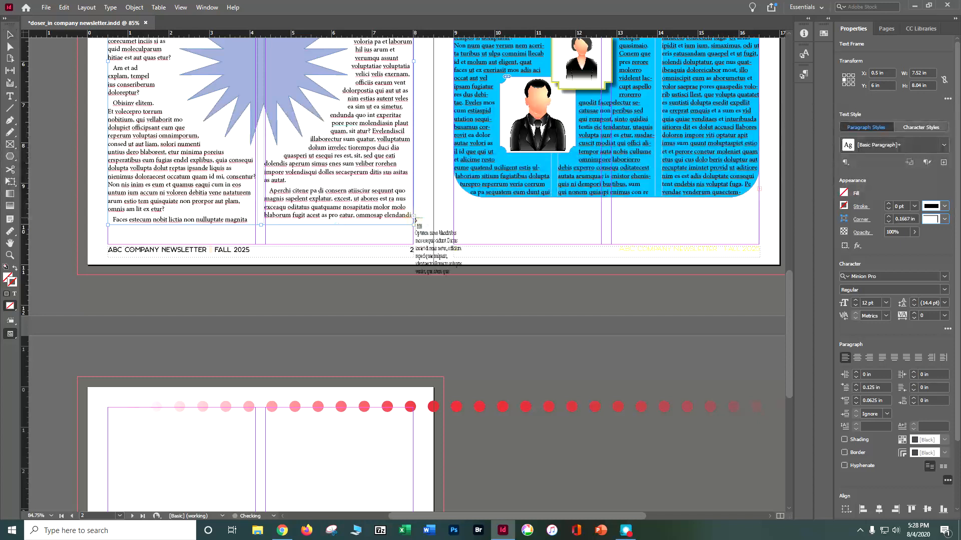
{"action": "left_click", "coordinate": [106, 450]}
{"action": "left_click", "coordinate": [114, 431]}
Step: Shorten the continued text frame on page 4 to a height of about 3.5 in, just below its last line
{"action": "scroll", "coordinate": [114, 435], "scroll_direction": "down", "scroll_amount": 3}
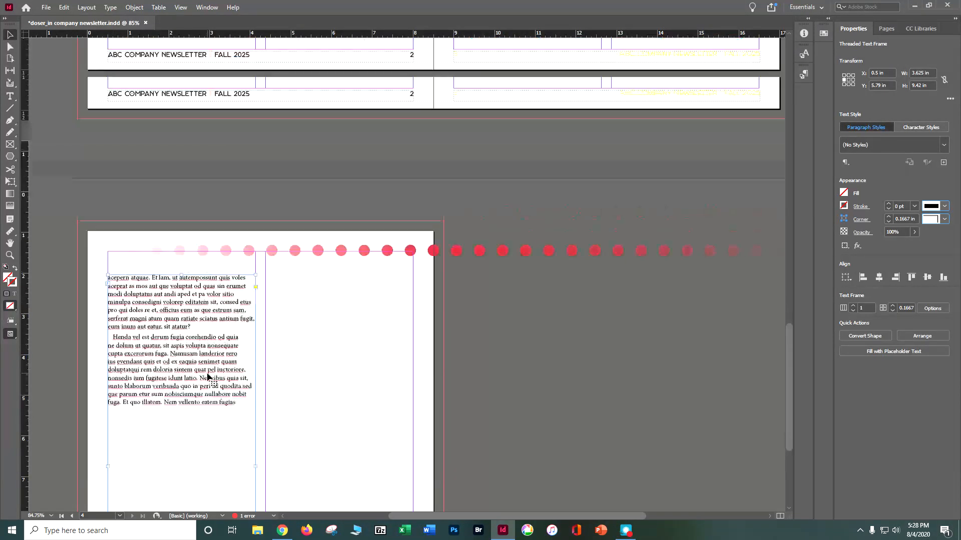
{"action": "scroll", "coordinate": [206, 377], "scroll_direction": "down", "scroll_amount": 5}
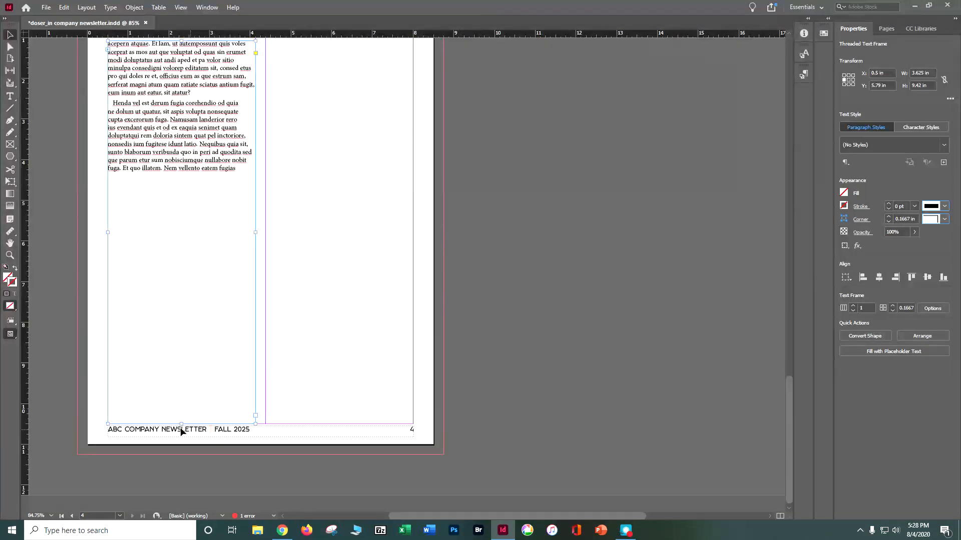
{"action": "left_click_drag", "start_coordinate": [181, 422], "coordinate": [212, 183]}
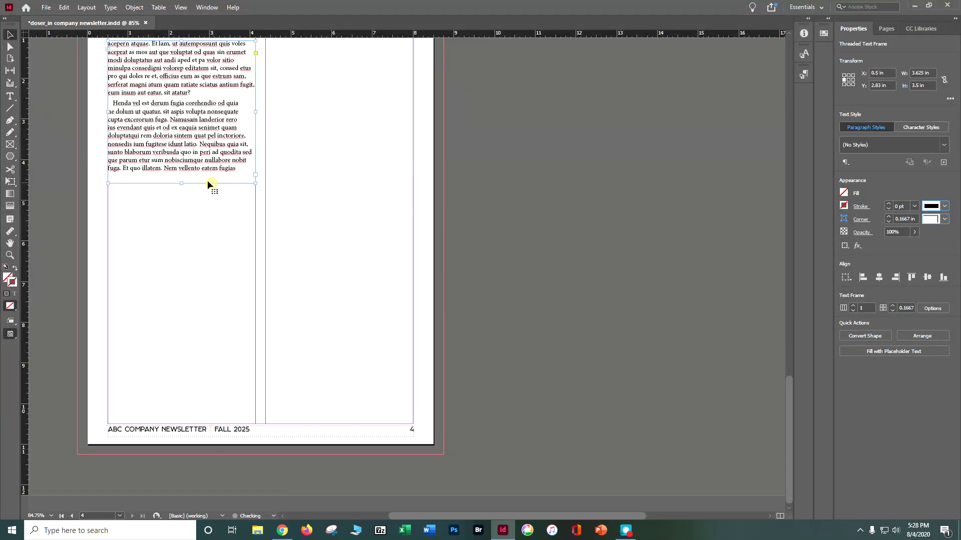
Step: Move the continued text frame from page 4 up onto the facing spread, overlapping the lower edge of page 3
{"action": "scroll", "coordinate": [381, 248], "scroll_direction": "up", "scroll_amount": 4}
{"action": "scroll", "coordinate": [390, 245], "scroll_direction": "up", "scroll_amount": 1}
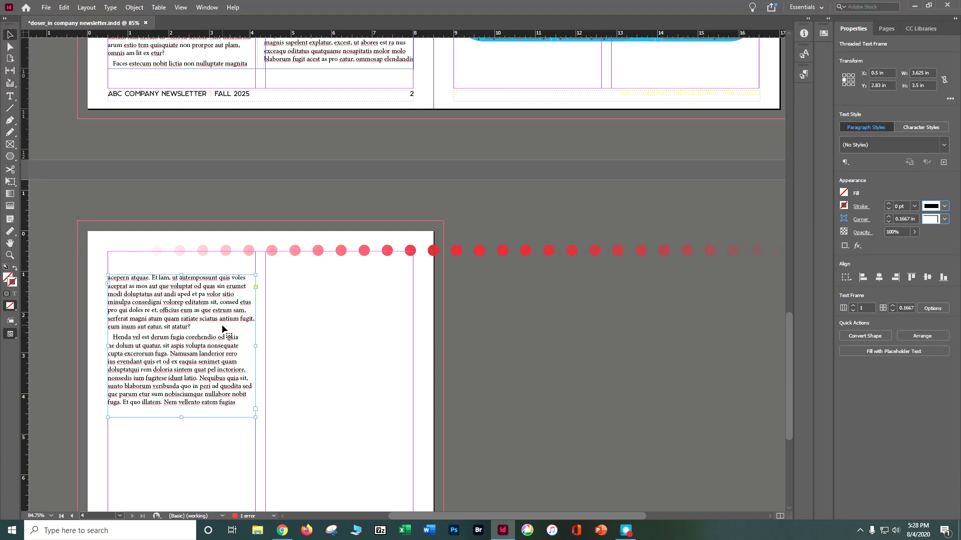
{"action": "left_click_drag", "start_coordinate": [231, 324], "coordinate": [591, 105]}
{"action": "scroll", "coordinate": [691, 275], "scroll_direction": "up", "scroll_amount": 5}
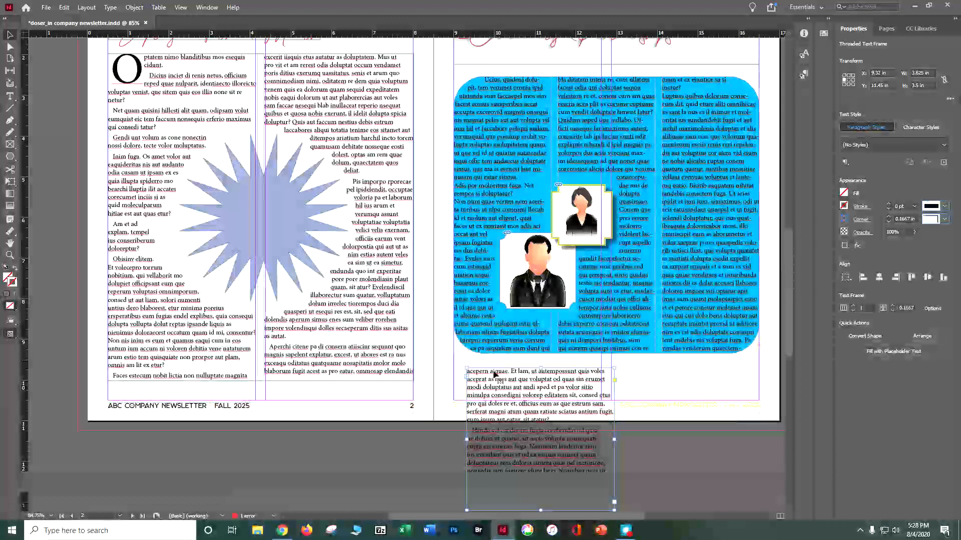
{"action": "left_click_drag", "start_coordinate": [496, 391], "coordinate": [456, 343]}
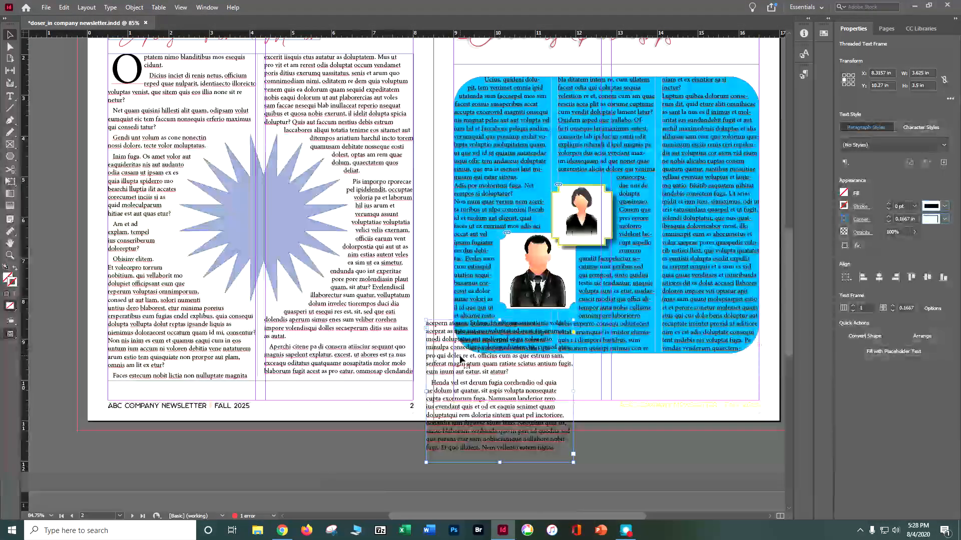
Step: Turn on the display of text threads between linked frames
{"action": "left_click", "coordinate": [178, 8]}
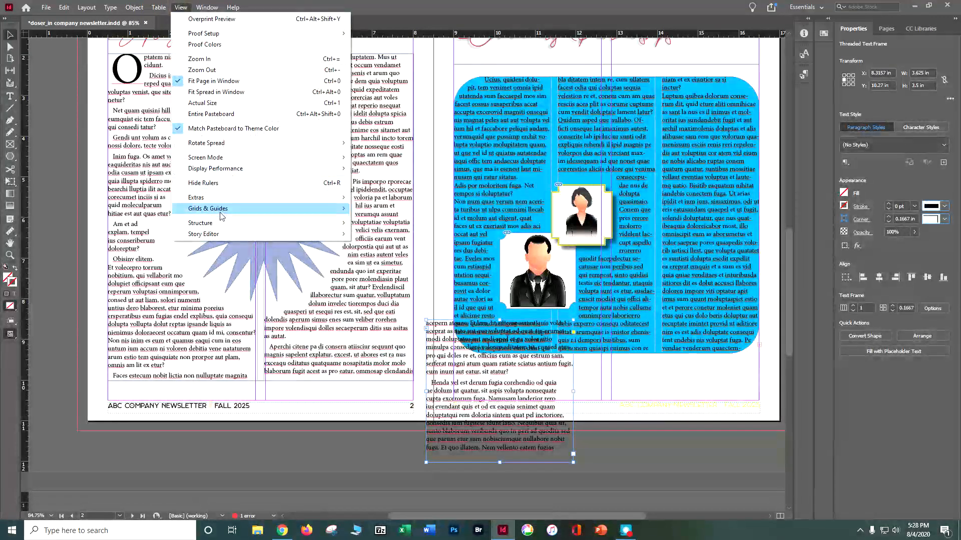
{"action": "mouse_move", "coordinate": [220, 211]}
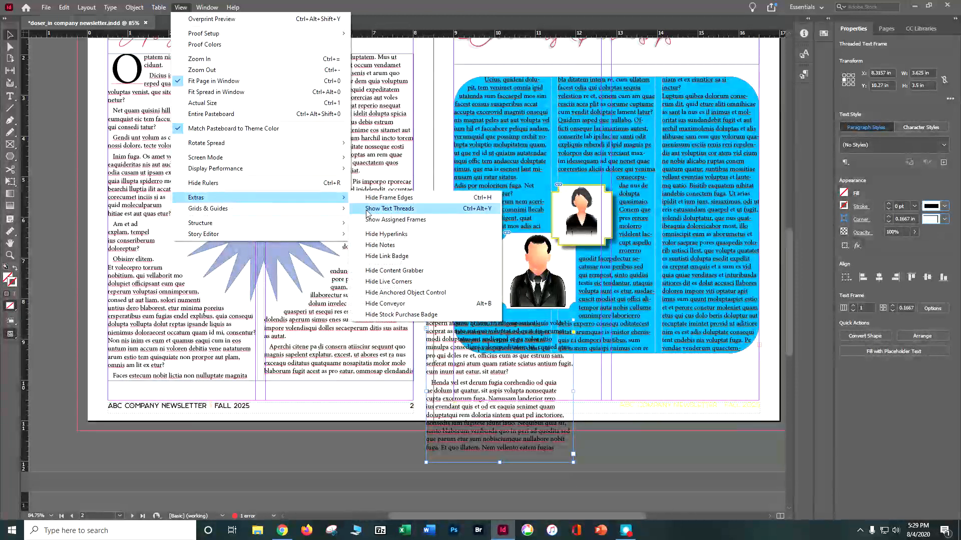
{"action": "left_click", "coordinate": [389, 197]}
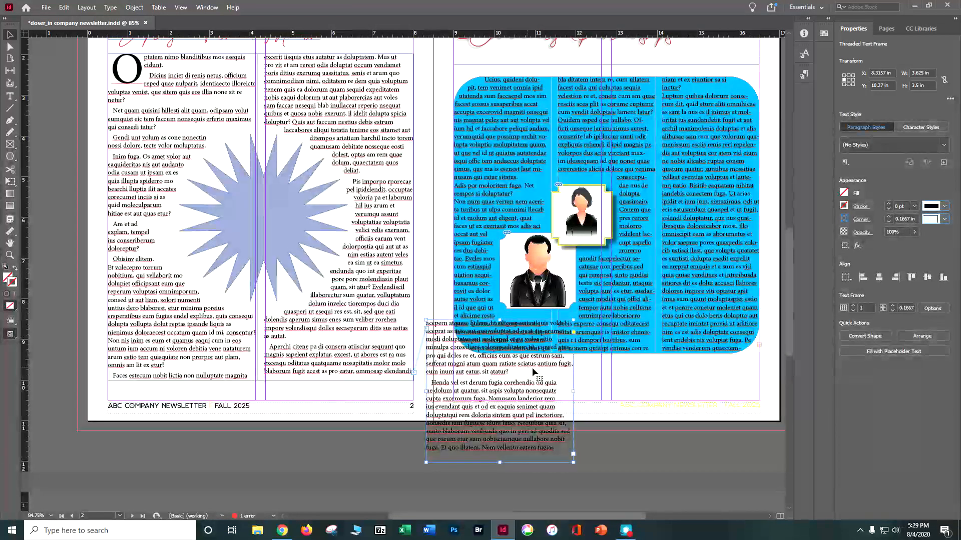
Step: Move the continued frame back to the top of page 4 and resize it to about 7.2 in wide and 2.1 in high
{"action": "scroll", "coordinate": [471, 234], "scroll_direction": "down", "scroll_amount": 4}
{"action": "left_click_drag", "start_coordinate": [471, 234], "coordinate": [158, 485]}
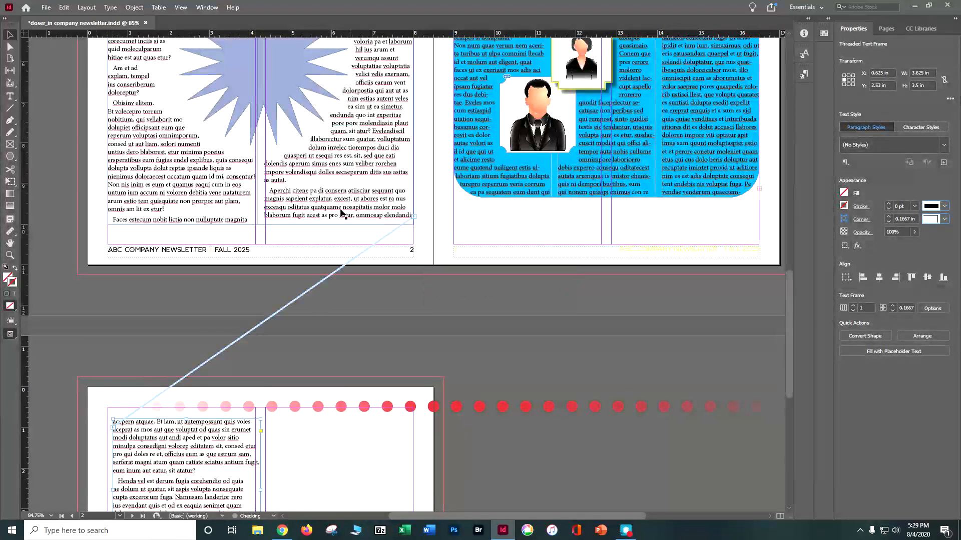
{"action": "scroll", "coordinate": [322, 337], "scroll_direction": "down", "scroll_amount": 5}
{"action": "left_click_drag", "start_coordinate": [261, 293], "coordinate": [407, 294]}
{"action": "left_click_drag", "start_coordinate": [261, 366], "coordinate": [280, 304]}
{"action": "scroll", "coordinate": [419, 254], "scroll_direction": "up", "scroll_amount": 3}
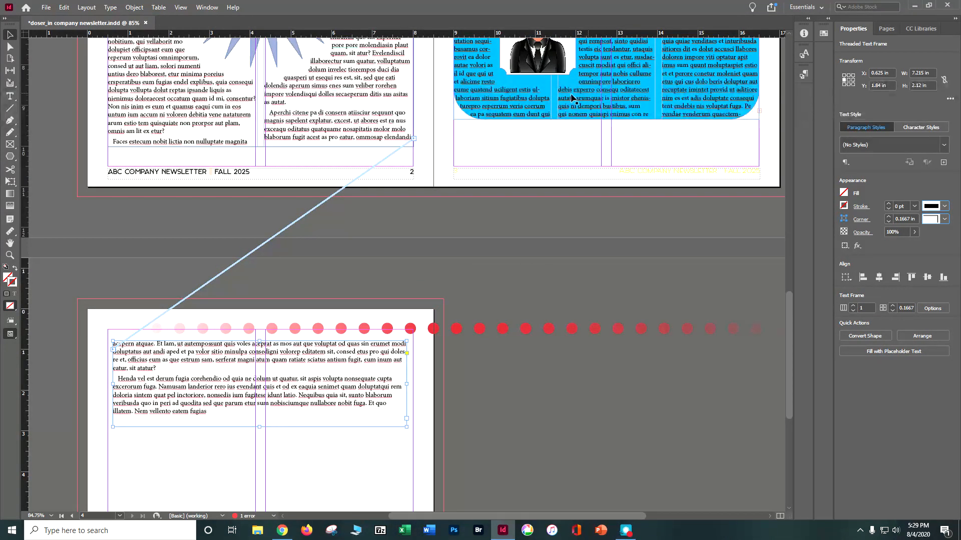
Step: Nudge the blue "Community Partnerships" text frame slightly up and left, to about X 8.8 in and Y 5.44 in
{"action": "scroll", "coordinate": [546, 263], "scroll_direction": "down", "scroll_amount": 6}
{"action": "scroll", "coordinate": [537, 264], "scroll_direction": "up", "scroll_amount": 6}
{"action": "left_click", "coordinate": [756, 109]}
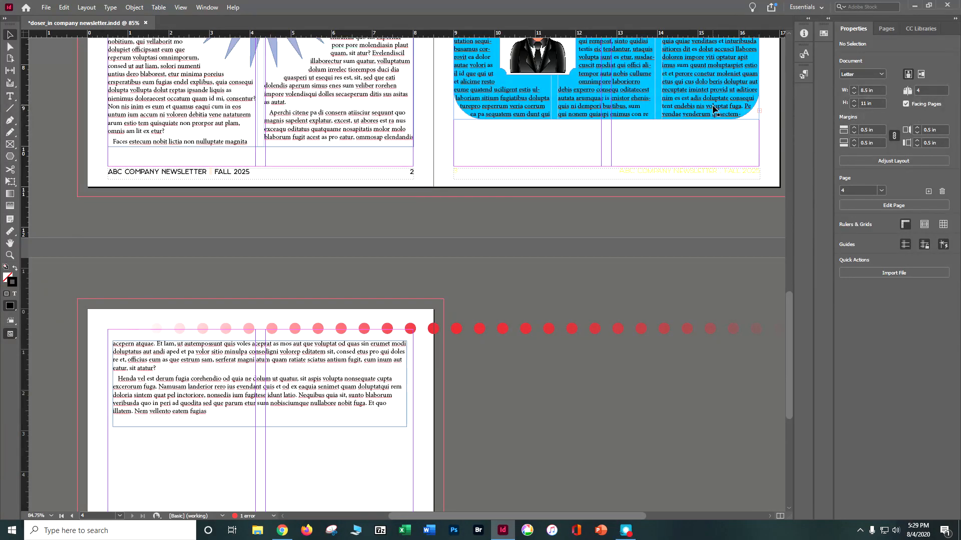
{"action": "scroll", "coordinate": [706, 373], "scroll_direction": "down", "scroll_amount": 1}
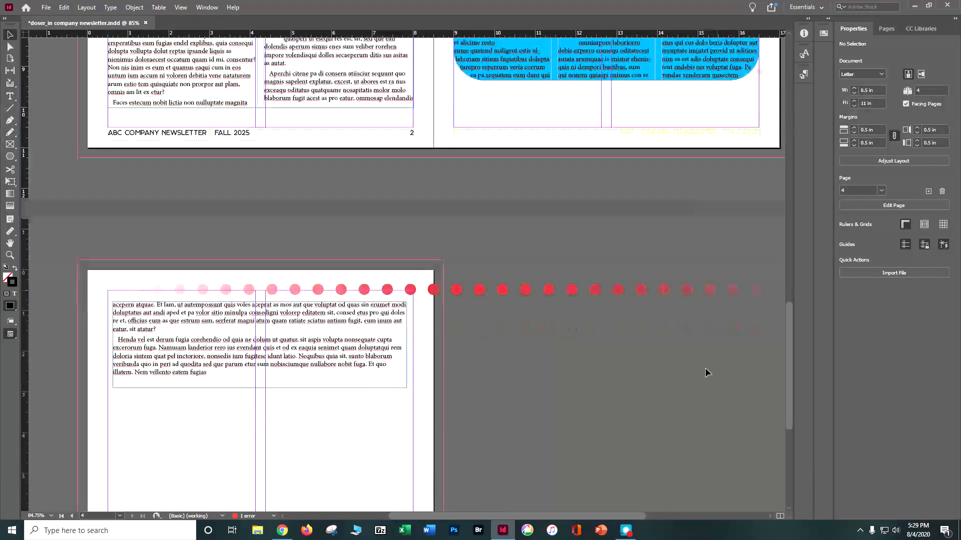
{"action": "left_click_drag", "start_coordinate": [588, 517], "coordinate": [628, 493]}
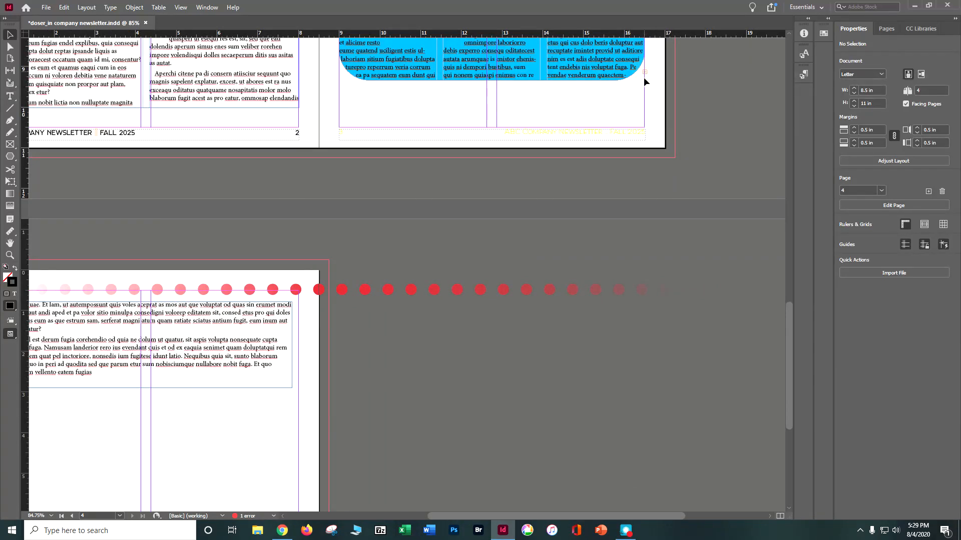
{"action": "scroll", "coordinate": [645, 75], "scroll_direction": "up", "scroll_amount": 4}
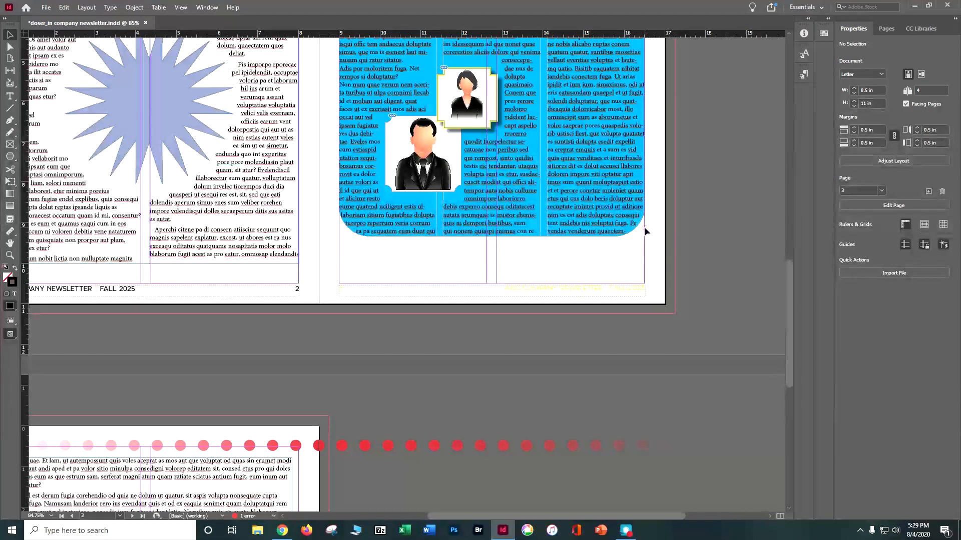
{"action": "left_click_drag", "start_coordinate": [538, 220], "coordinate": [529, 200]}
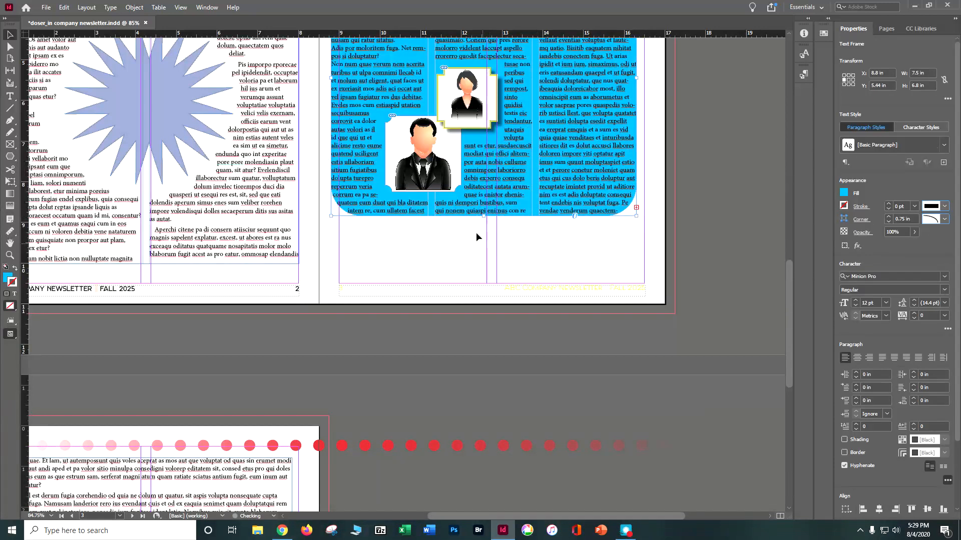
Step: Thread the blue frame's overset text into a new frame in page 4's first column, below the first article's continuation
{"action": "left_click", "coordinate": [636, 207]}
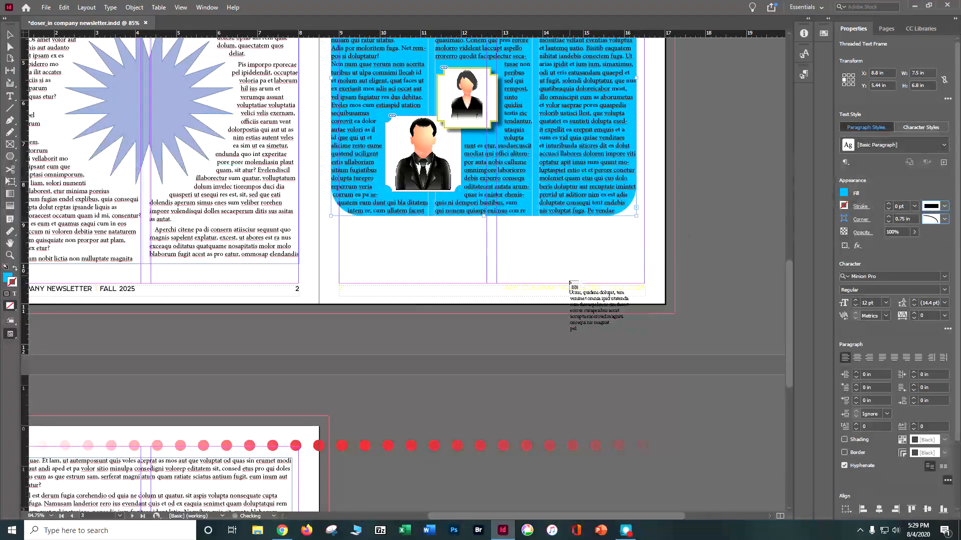
{"action": "scroll", "coordinate": [566, 295], "scroll_direction": "down", "scroll_amount": 5}
{"action": "scroll", "coordinate": [565, 295], "scroll_direction": "down", "scroll_amount": 5}
{"action": "left_click_drag", "start_coordinate": [491, 518], "coordinate": [417, 510]}
{"action": "left_click", "coordinate": [223, 207]}
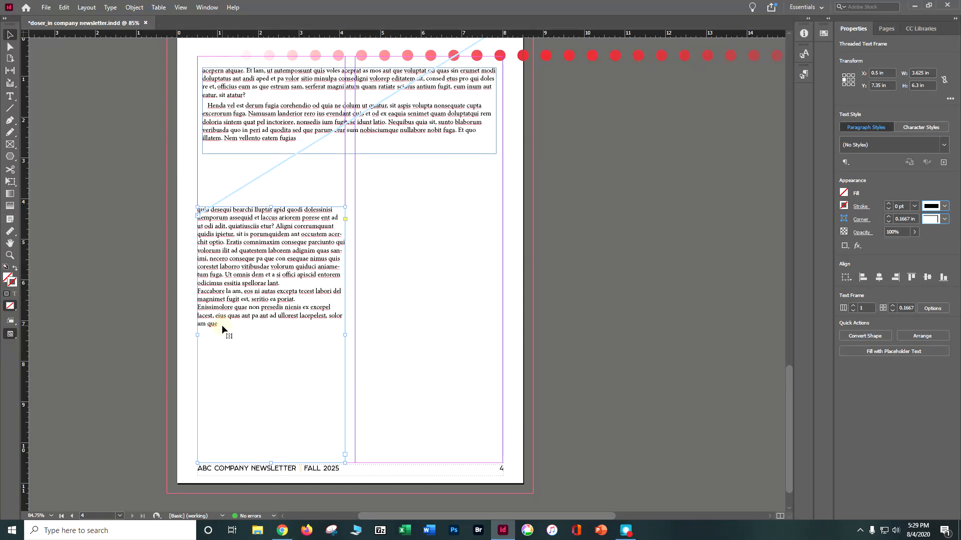
Step: Fill the rest of the lower page 4 frame with placeholder text after its last word
{"action": "left_click", "coordinate": [10, 96]}
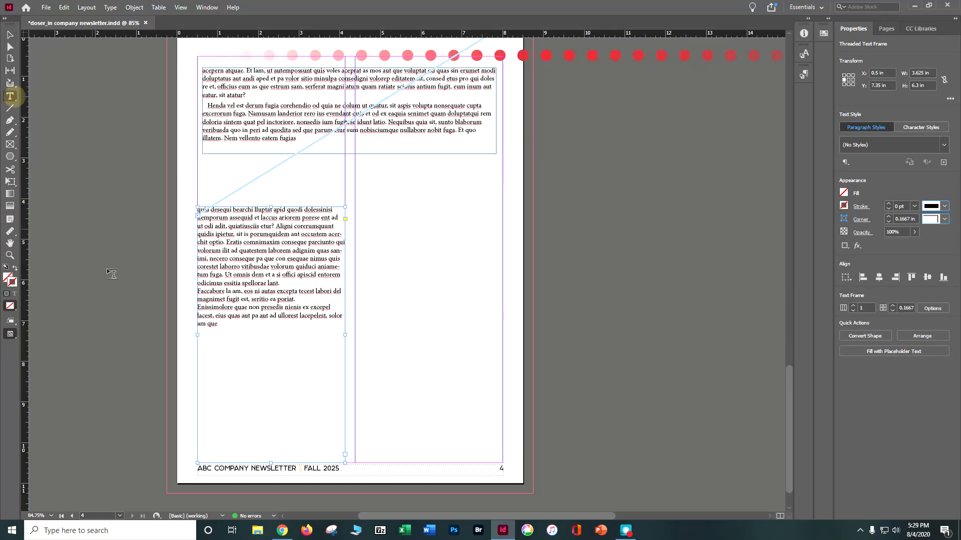
{"action": "left_click", "coordinate": [223, 324]}
{"action": "right_click", "coordinate": [219, 322]}
{"action": "left_click", "coordinate": [290, 233]}
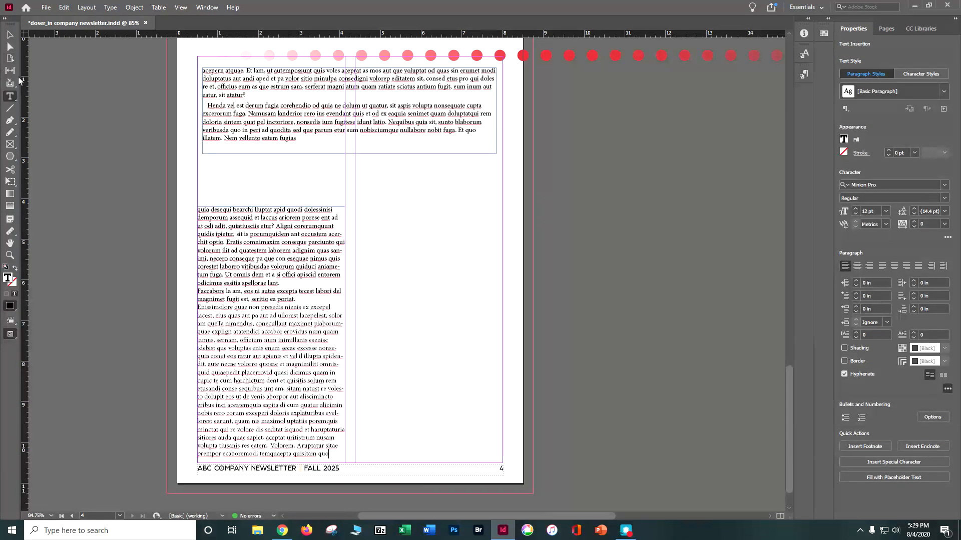
Step: Widen the lower page 4 frame to 7.5 in and fill the freed space with placeholder text
{"action": "left_click", "coordinate": [9, 35]}
{"action": "left_click_drag", "start_coordinate": [345, 334], "coordinate": [502, 334]}
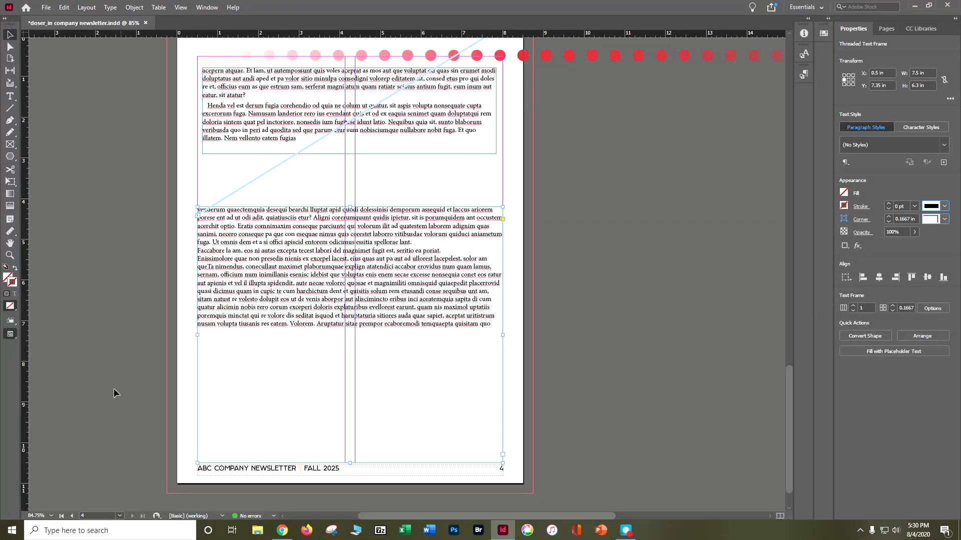
{"action": "right_click", "coordinate": [216, 279]}
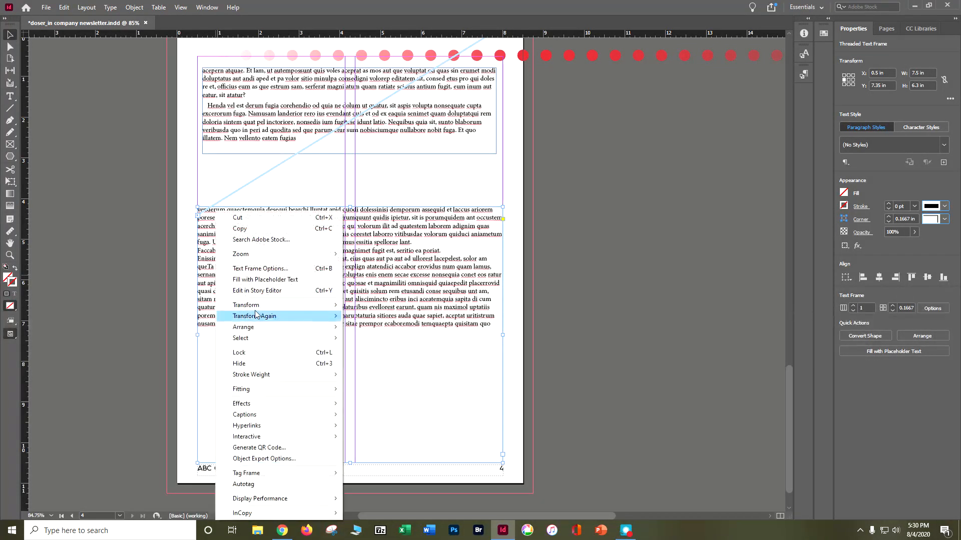
{"action": "left_click", "coordinate": [264, 283]}
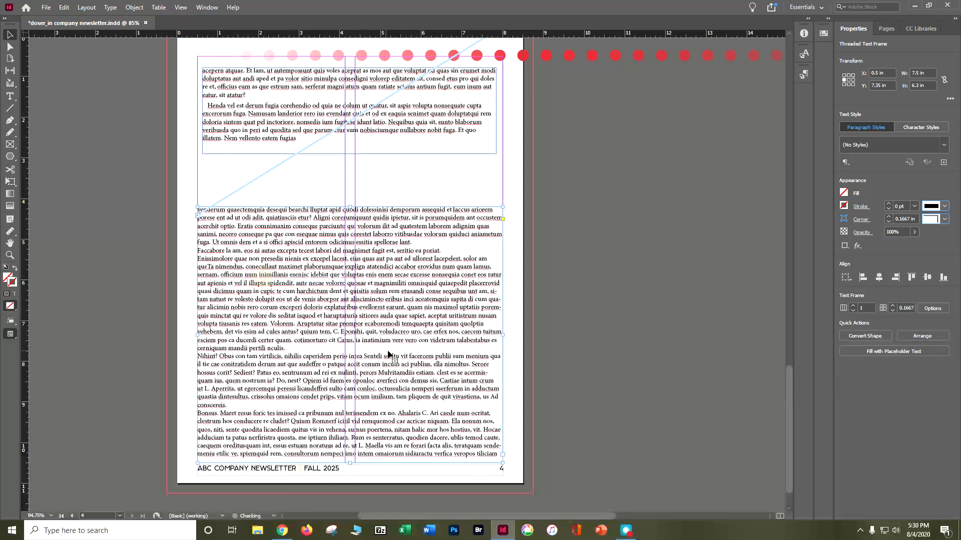
Step: Split the lower page 4 frame into three columns and move it up about 0.9 in
{"action": "right_click", "coordinate": [302, 218]}
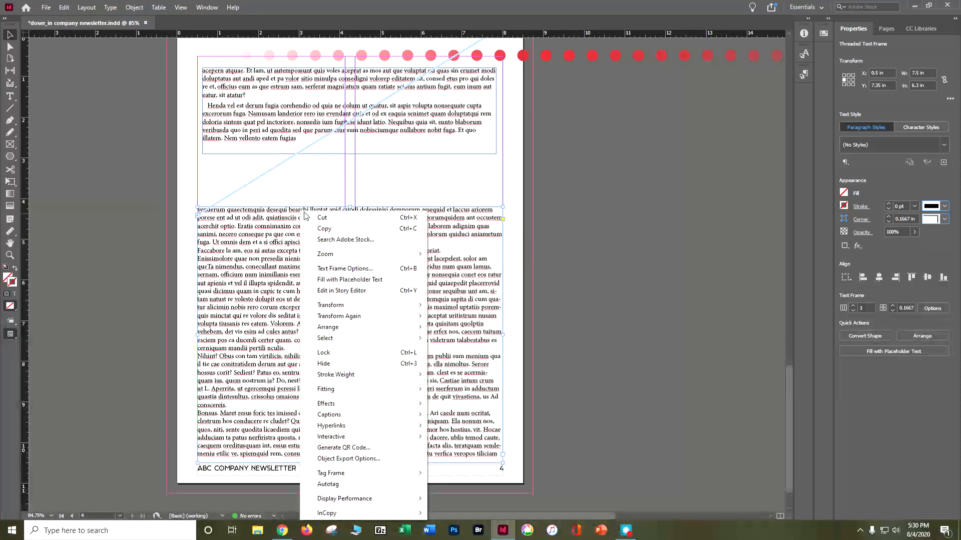
{"action": "left_click", "coordinate": [340, 269]}
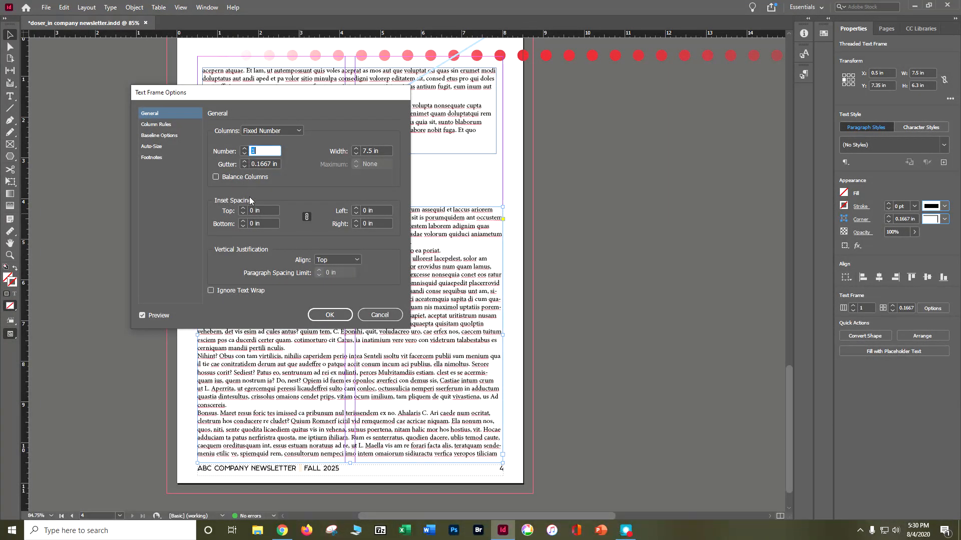
{"action": "left_click", "coordinate": [246, 147]}
{"action": "left_click", "coordinate": [245, 147]}
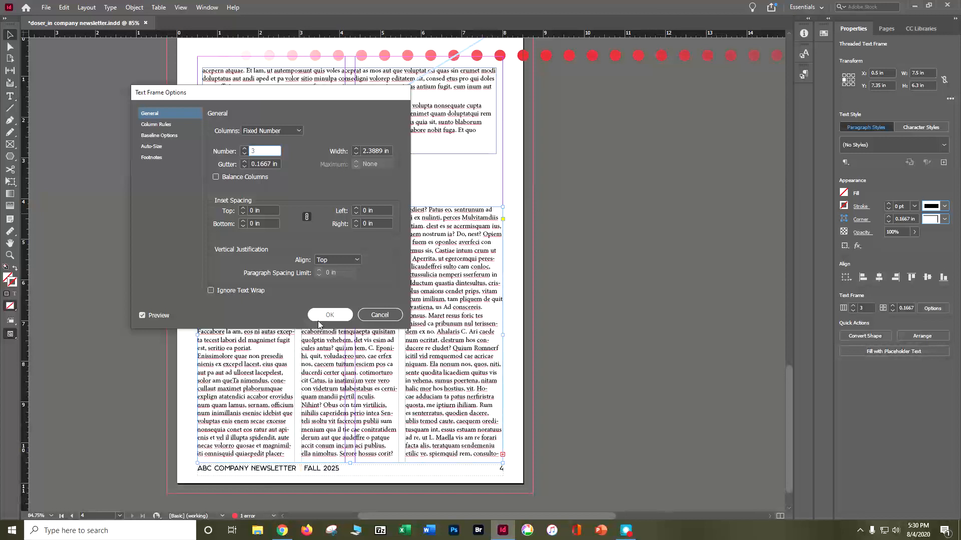
{"action": "left_click", "coordinate": [318, 318]}
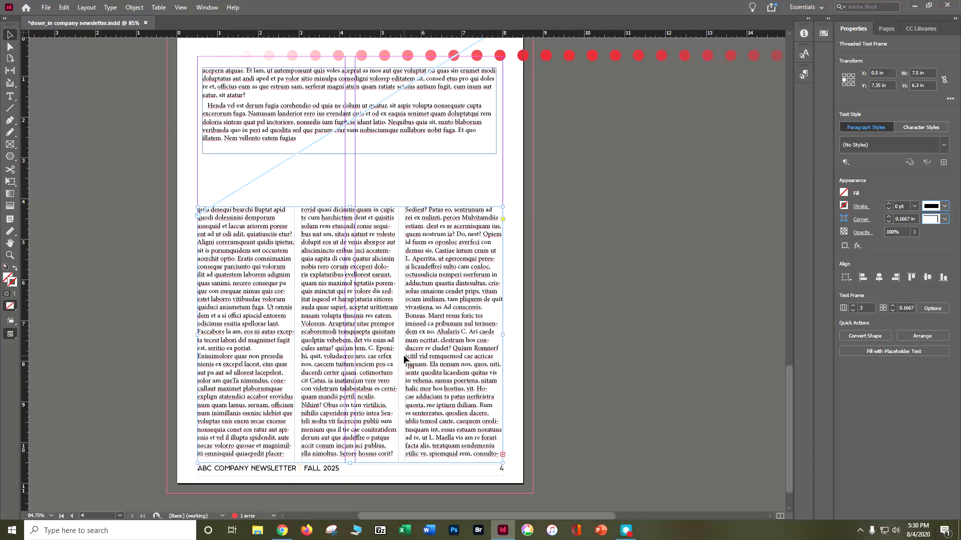
{"action": "left_click_drag", "start_coordinate": [308, 267], "coordinate": [307, 229]}
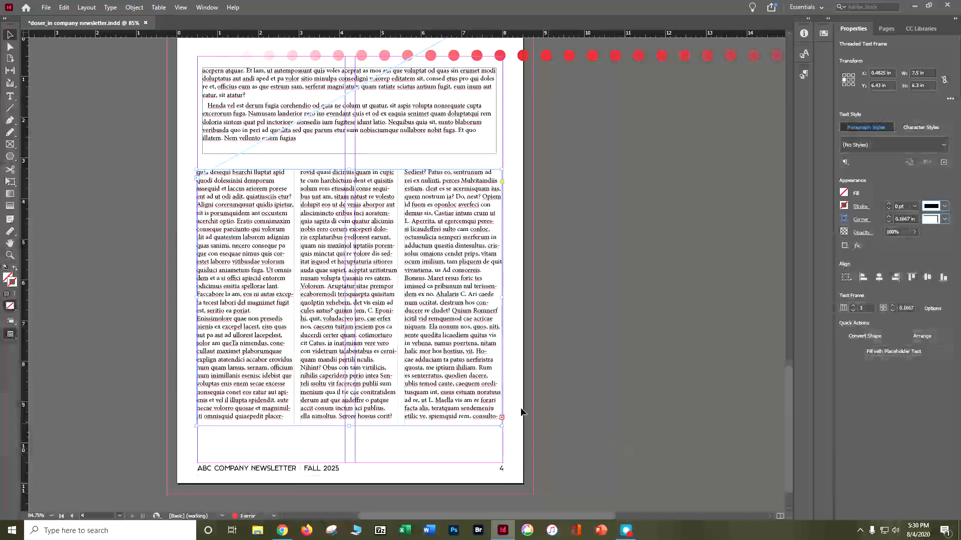
{"action": "left_click", "coordinate": [565, 311]}
Step: Place the cartoon tree.jpg image, about 3.09 by 5.43 in, over the third text column on page 4
{"action": "left_click", "coordinate": [46, 7]}
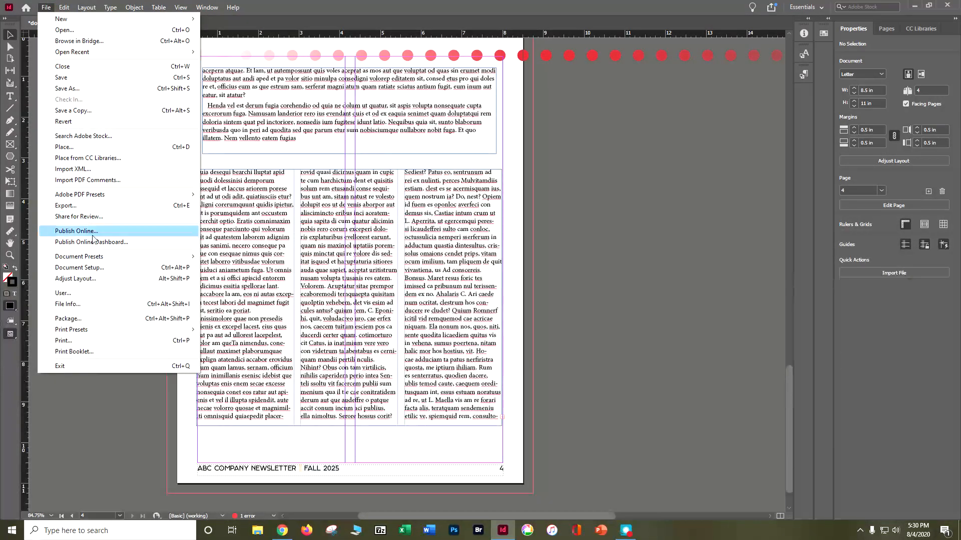
{"action": "left_click", "coordinate": [89, 147]}
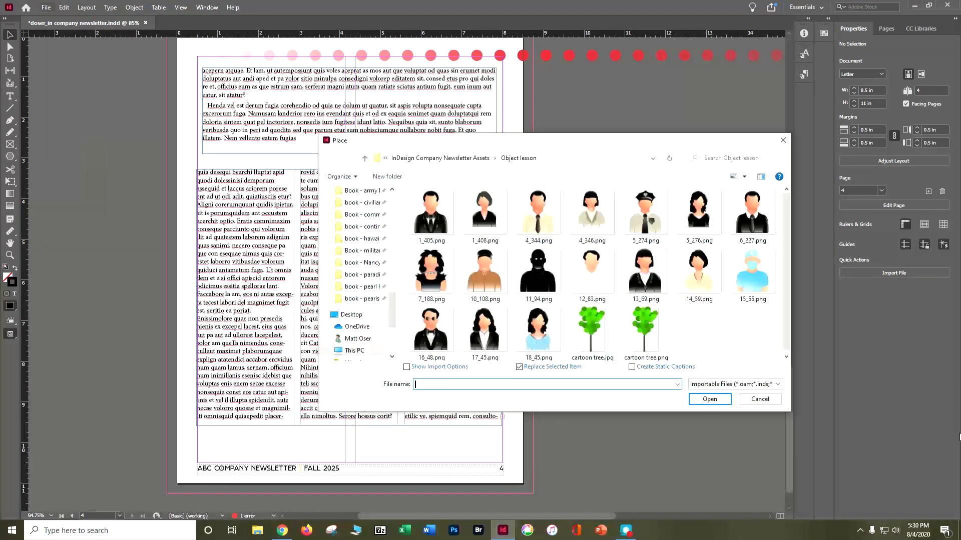
{"action": "left_click", "coordinate": [591, 345]}
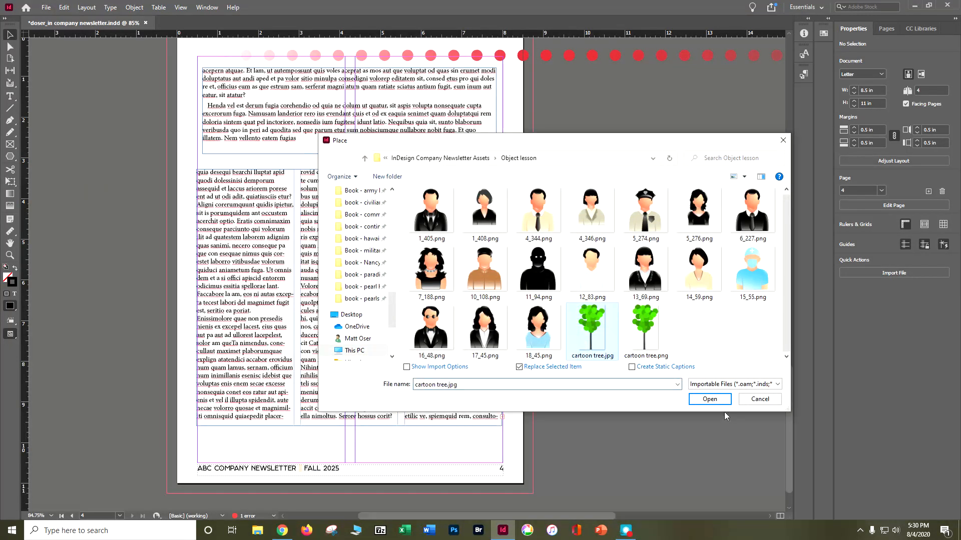
{"action": "left_click", "coordinate": [709, 399]}
{"action": "left_click_drag", "start_coordinate": [421, 249], "coordinate": [547, 470]}
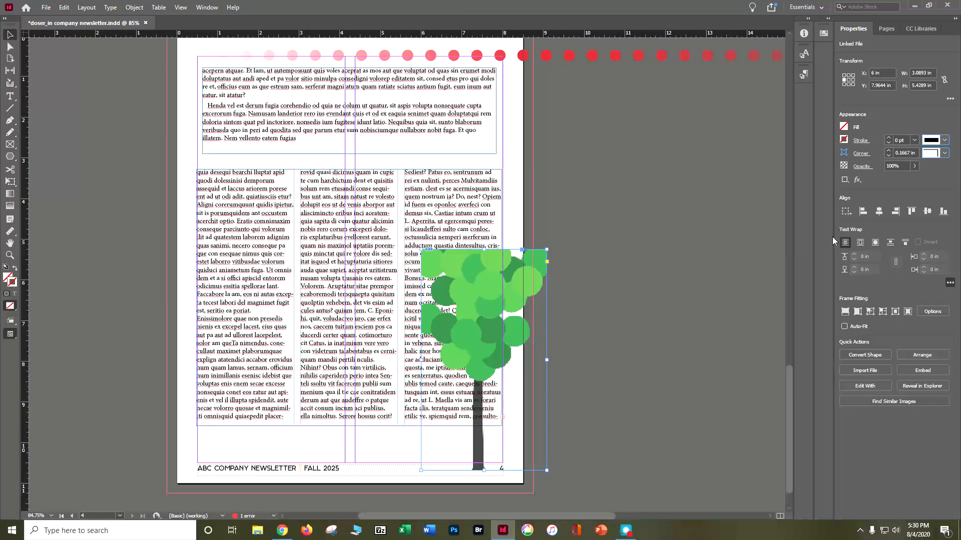
Step: Turn on Auto-Fit for the tree image, fit it to its frame and wrap the article text around it
{"action": "left_click", "coordinate": [845, 327]}
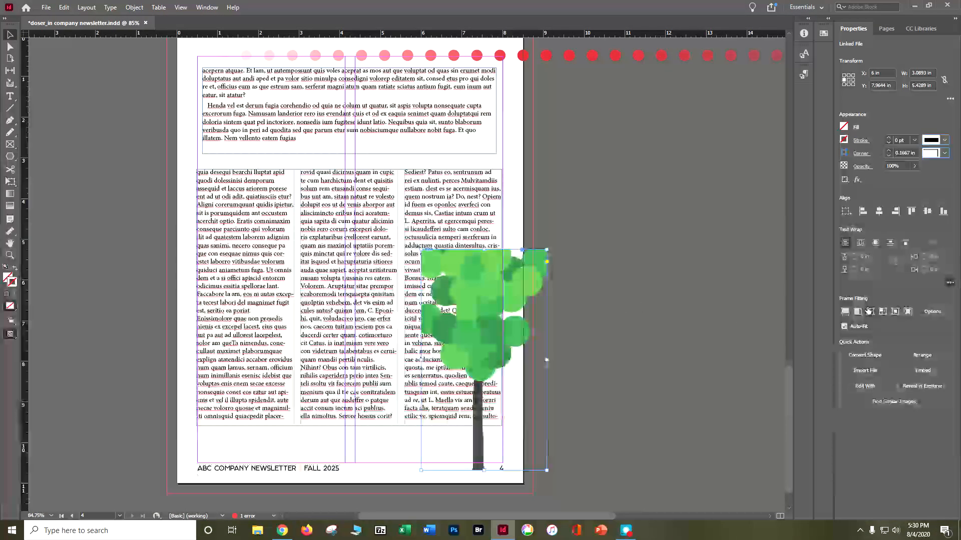
{"action": "left_click", "coordinate": [587, 230]}
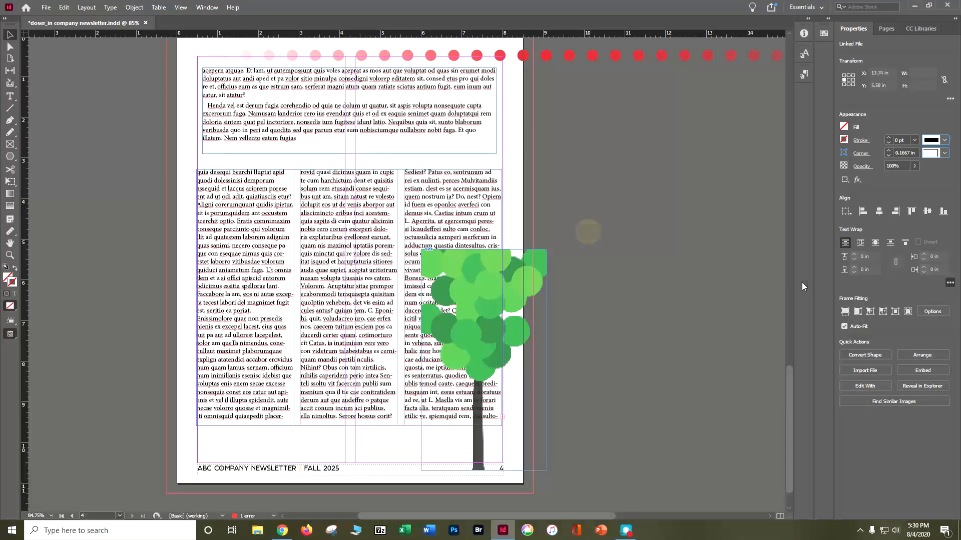
{"action": "left_click", "coordinate": [475, 272]}
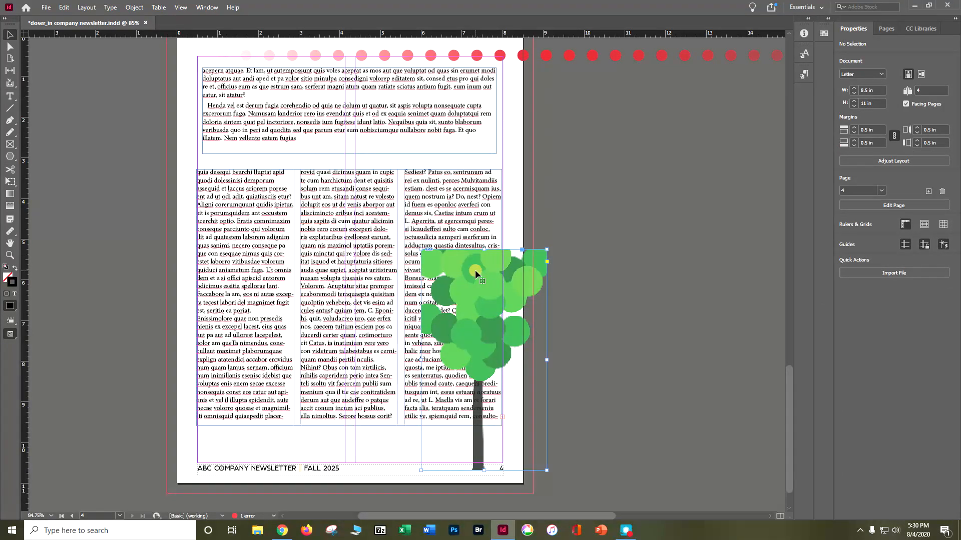
{"action": "left_click", "coordinate": [879, 313]}
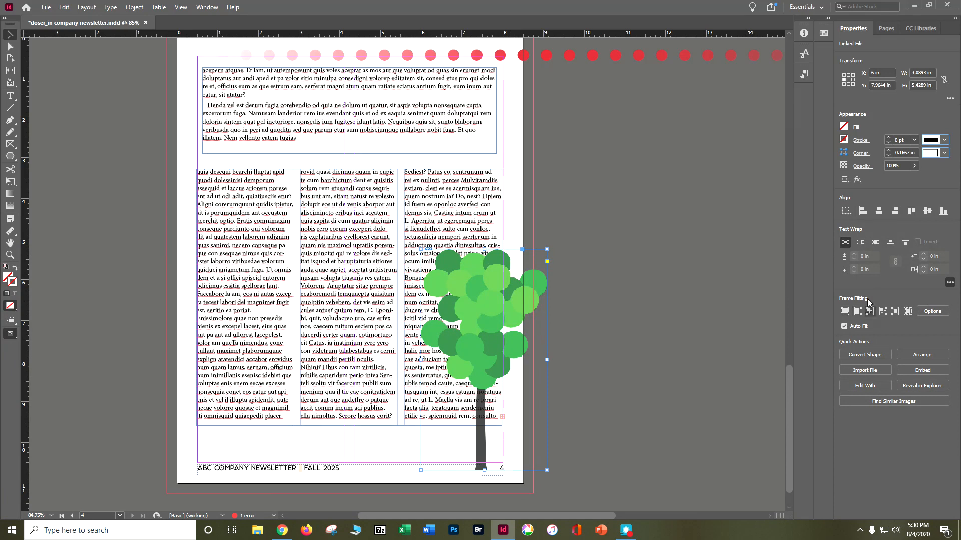
{"action": "left_click", "coordinate": [874, 244]}
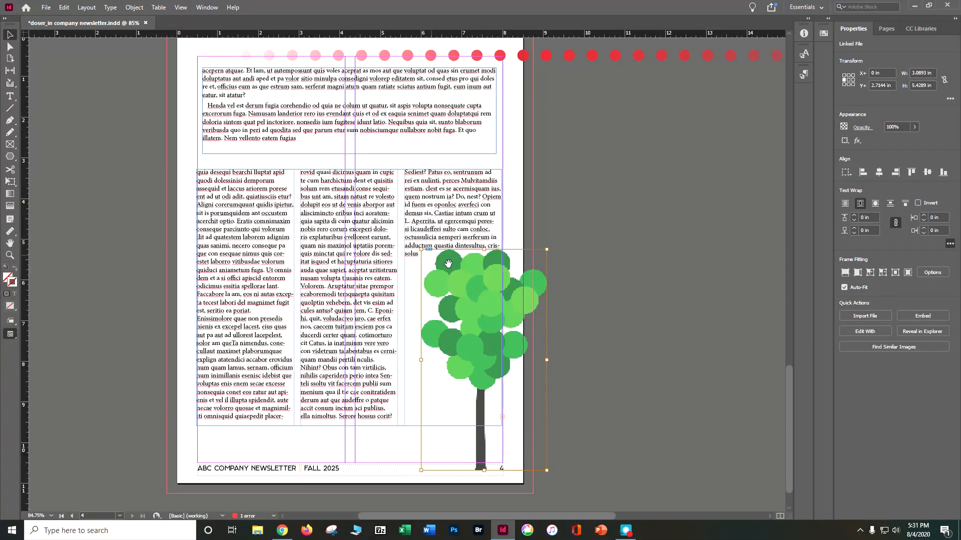
Step: Delete the tree JPG and its empty frame from page 4
{"action": "key", "text": "Delete"}
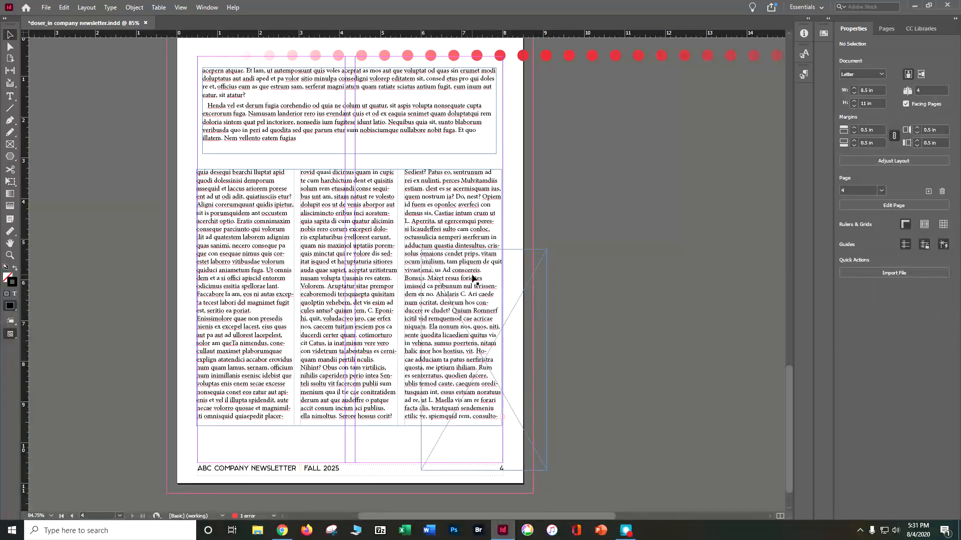
{"action": "left_click", "coordinate": [494, 268]}
{"action": "key", "text": "Delete"}
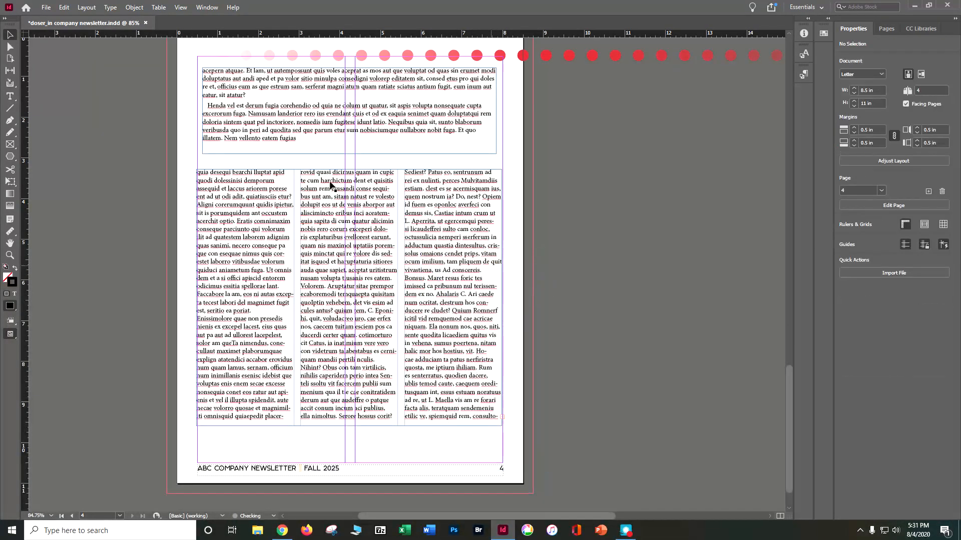
Step: Place the cartoon tree.png image, about 3.04 by 5.35 in, over the outer part of page 4's third text column
{"action": "left_click", "coordinate": [46, 8]}
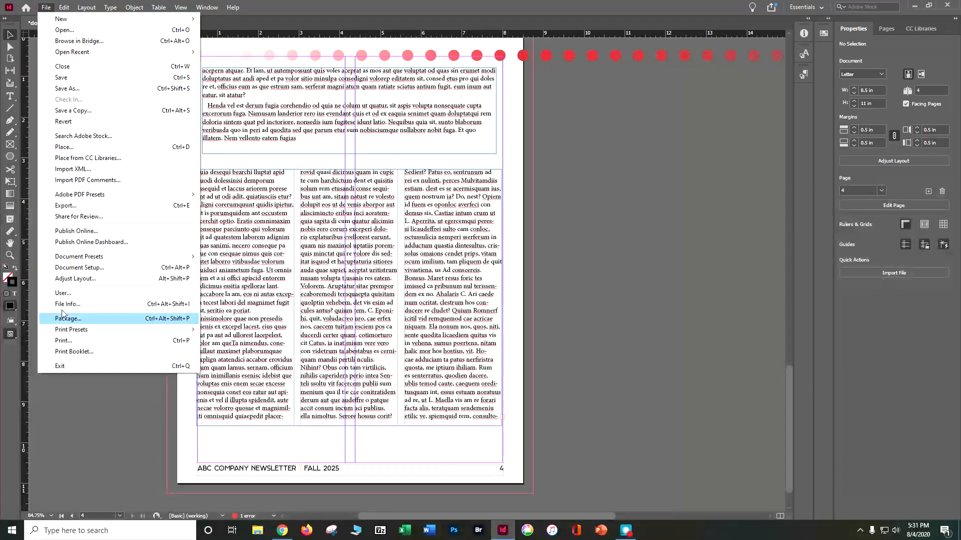
{"action": "left_click", "coordinate": [64, 147]}
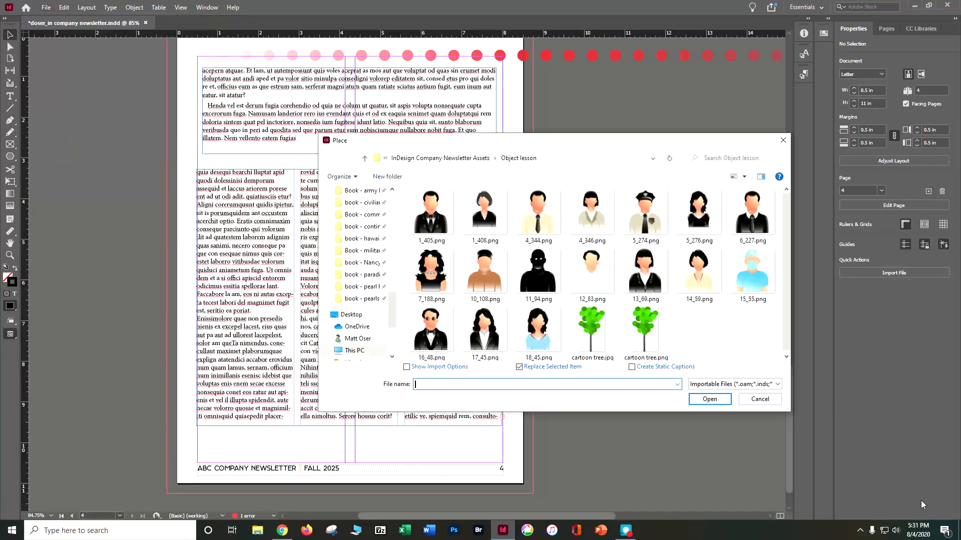
{"action": "left_click", "coordinate": [652, 348]}
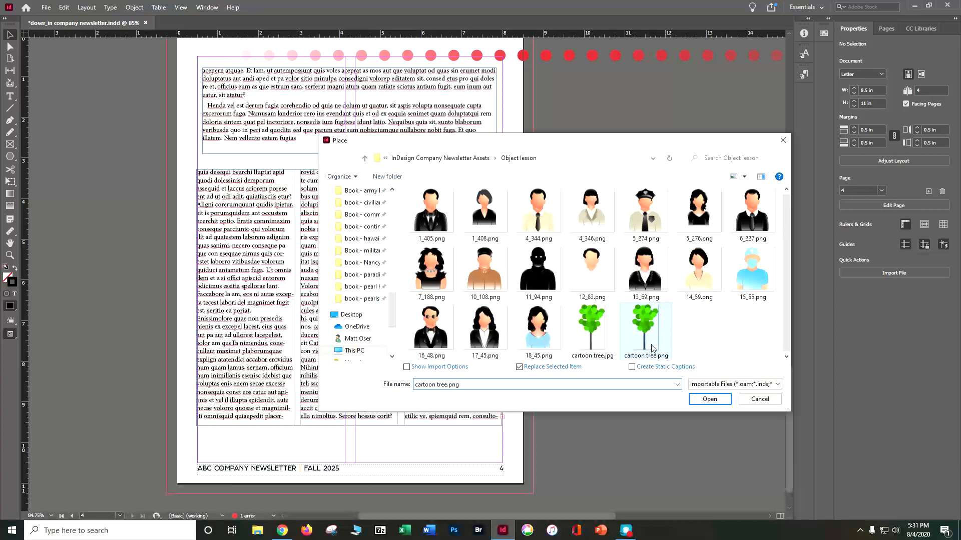
{"action": "left_click", "coordinate": [714, 400]}
{"action": "left_click_drag", "start_coordinate": [439, 244], "coordinate": [564, 463]}
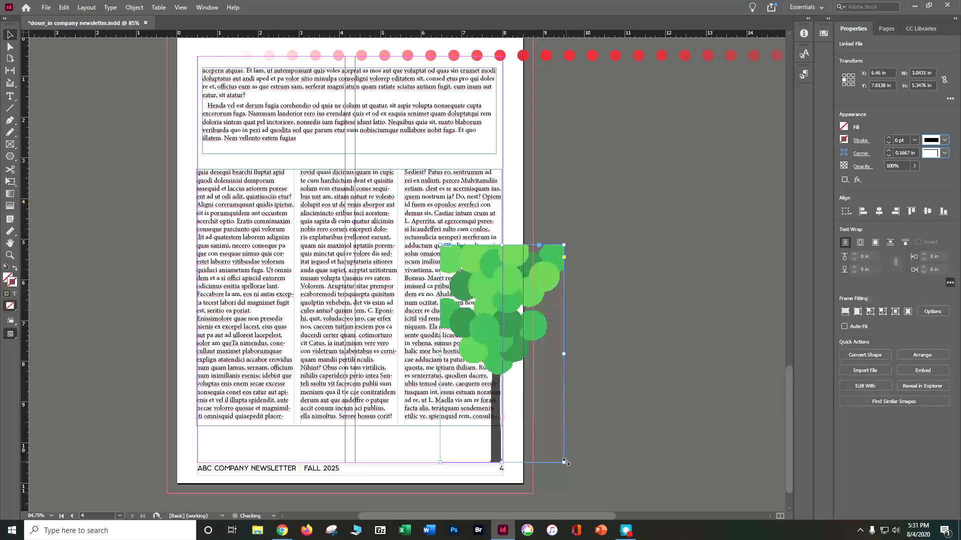
Step: Turn on Auto-Fit for the tree PNG and fit its content proportionally in the frame
{"action": "left_click", "coordinate": [844, 328]}
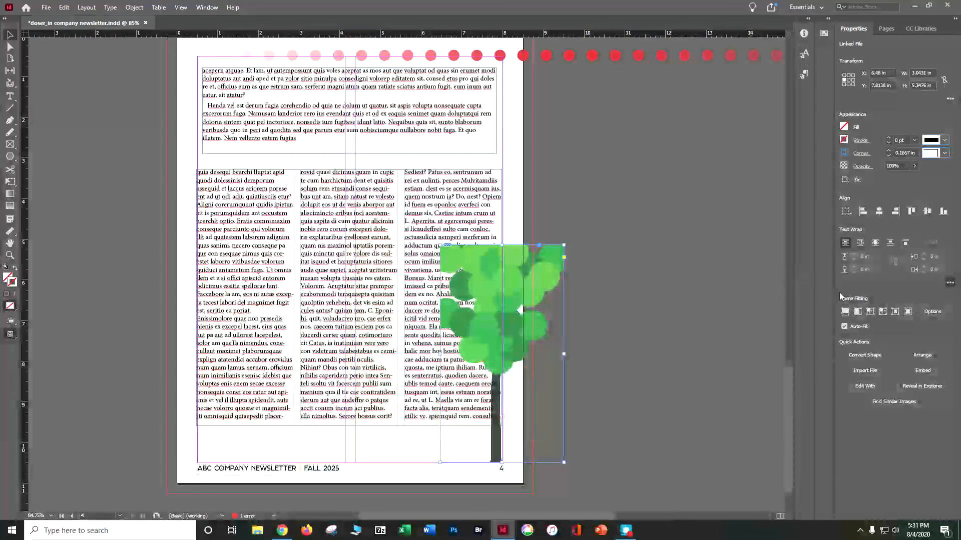
{"action": "left_click", "coordinate": [858, 311]}
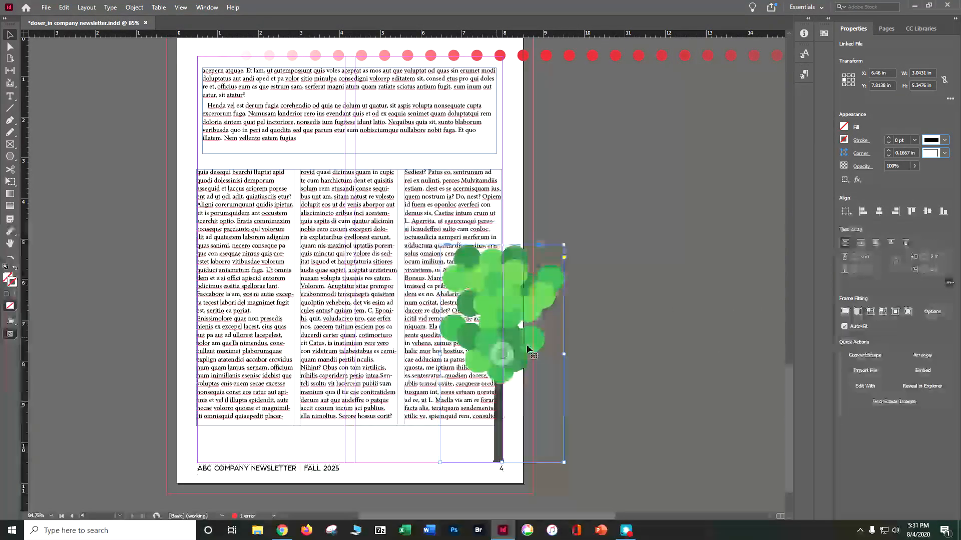
{"action": "left_click", "coordinate": [931, 311]}
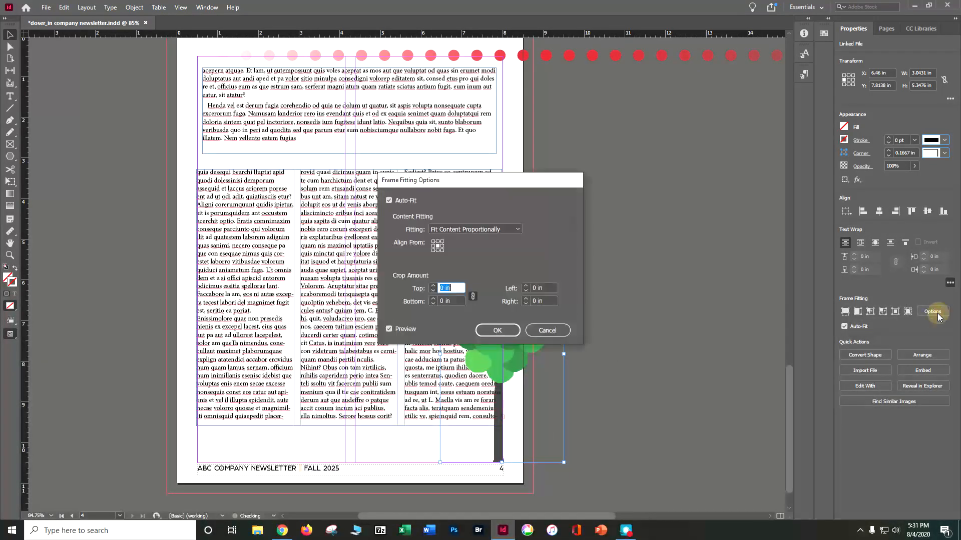
{"action": "left_click_drag", "start_coordinate": [479, 185], "coordinate": [628, 126]}
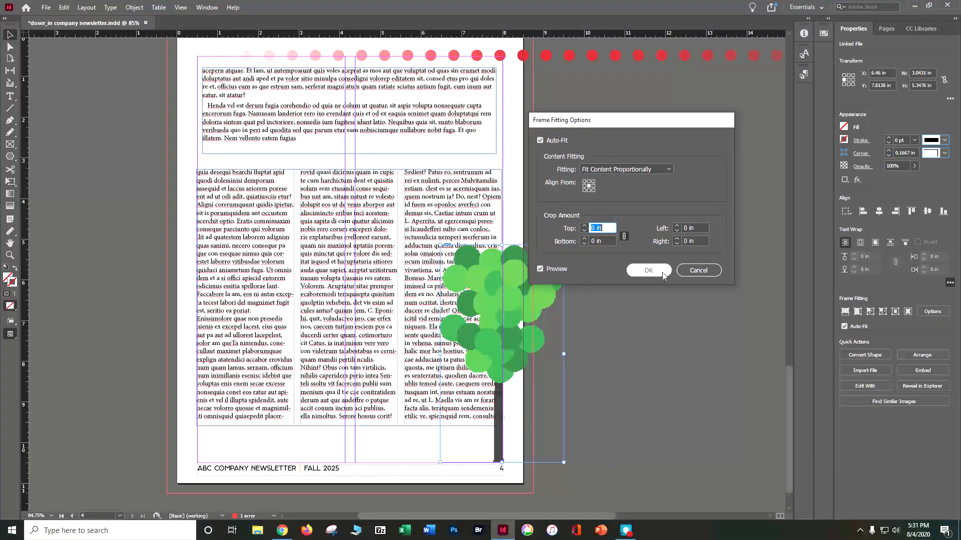
{"action": "left_click", "coordinate": [703, 269]}
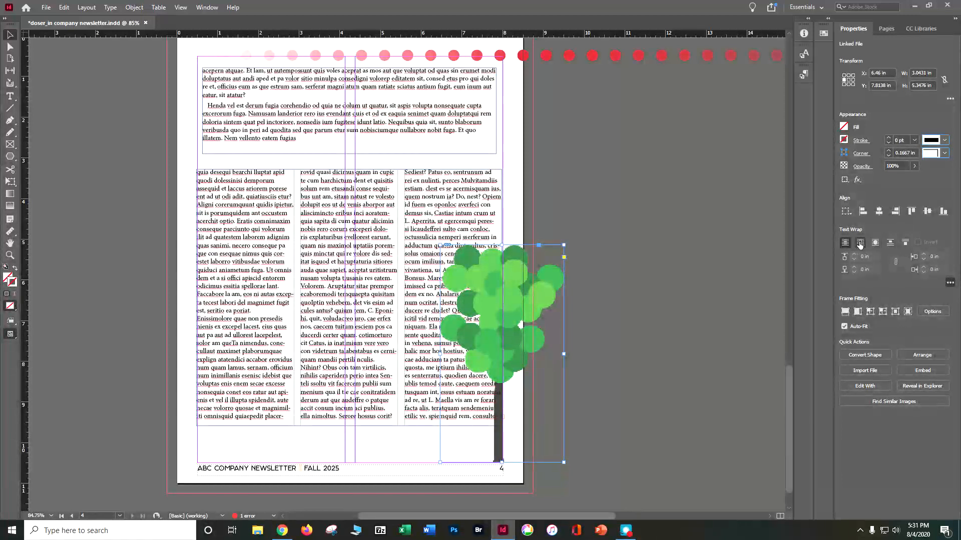
Step: Wrap the article text around the tree's object shape and show the full Text Wrap settings beside the page
{"action": "left_click", "coordinate": [875, 245]}
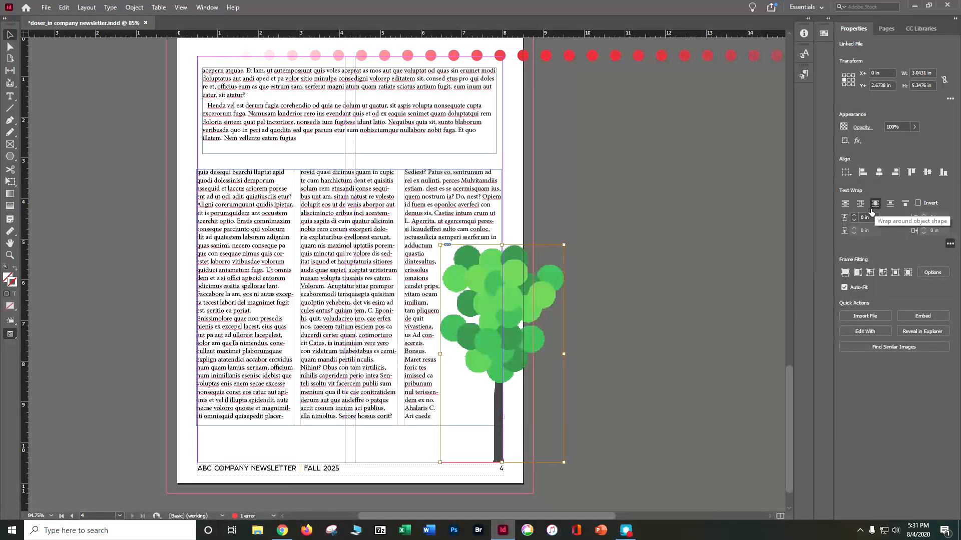
{"action": "left_click", "coordinate": [199, 8]}
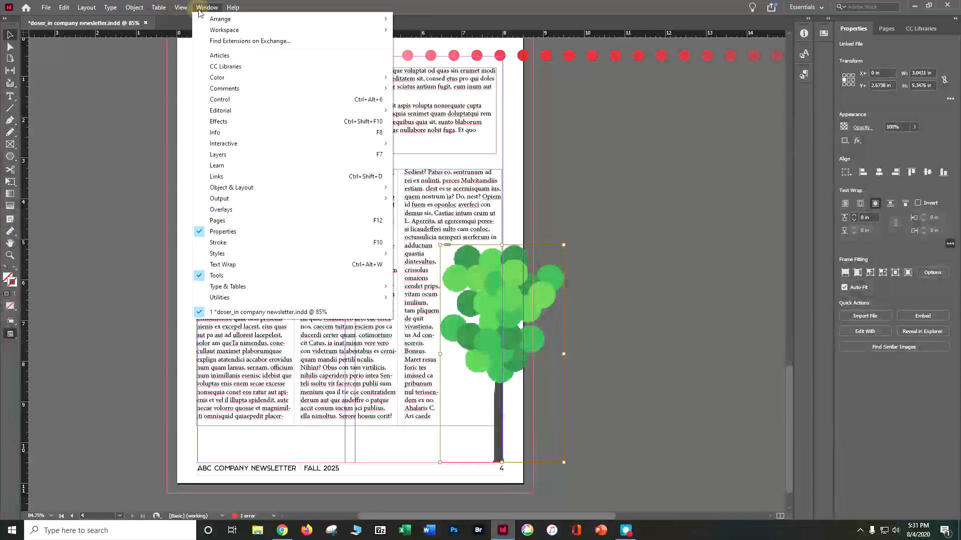
{"action": "left_click", "coordinate": [251, 270]}
{"action": "left_click_drag", "start_coordinate": [365, 180], "coordinate": [717, 103]}
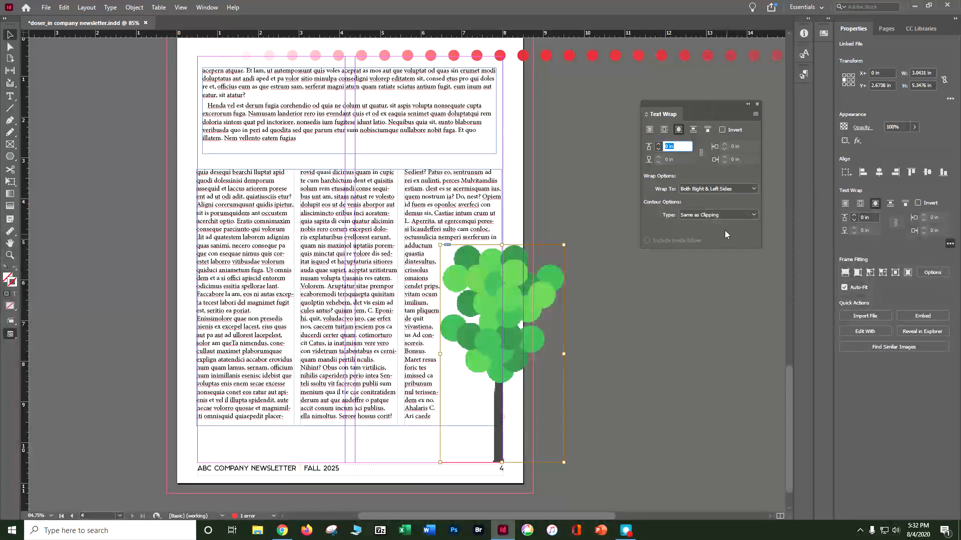
Step: Set the tree's text wrap to apply to the Right Side
{"action": "left_click", "coordinate": [734, 216]}
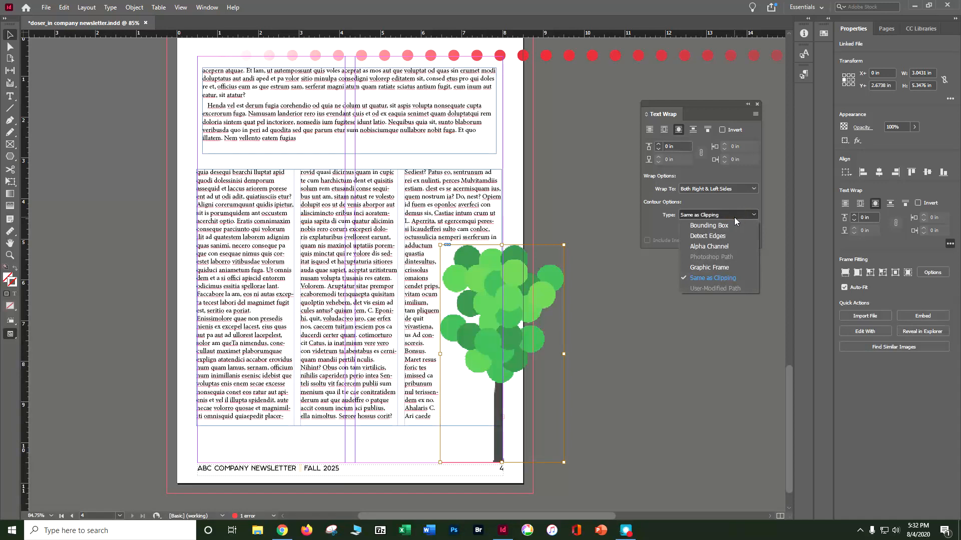
{"action": "left_click", "coordinate": [699, 188]}
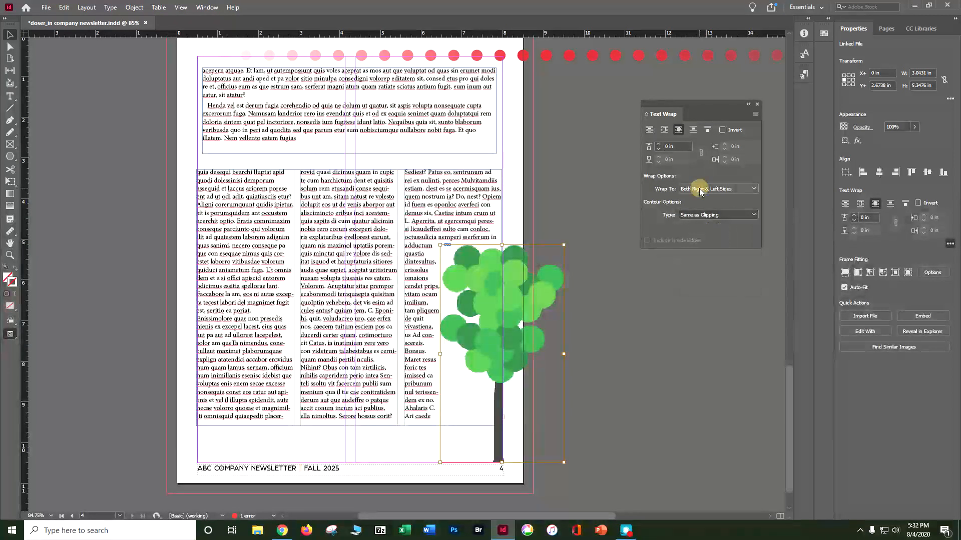
{"action": "left_click", "coordinate": [698, 188]}
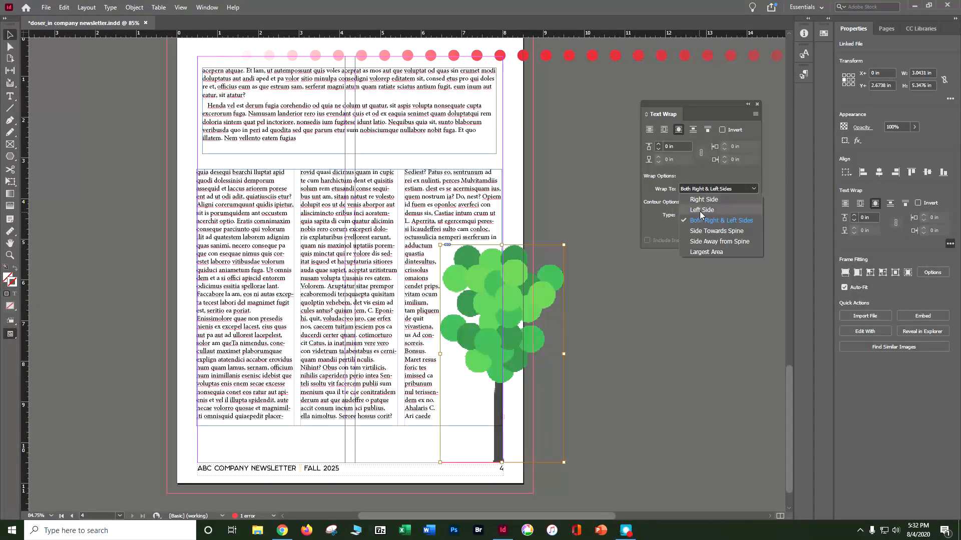
{"action": "left_click", "coordinate": [703, 199]}
{"action": "left_click", "coordinate": [705, 190]}
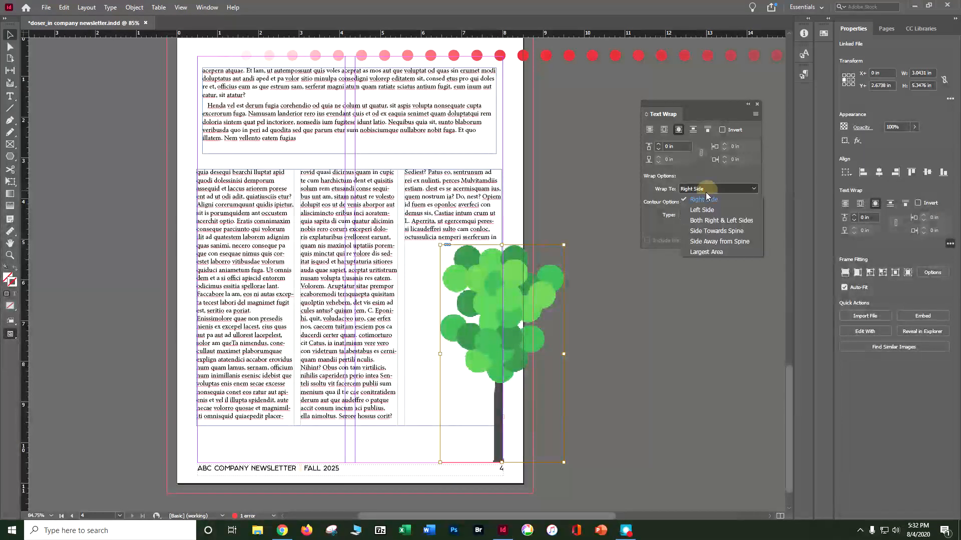
{"action": "left_click", "coordinate": [711, 201]}
Step: Try wrapping the article text around the tree's bounding box
{"action": "left_click", "coordinate": [664, 130]}
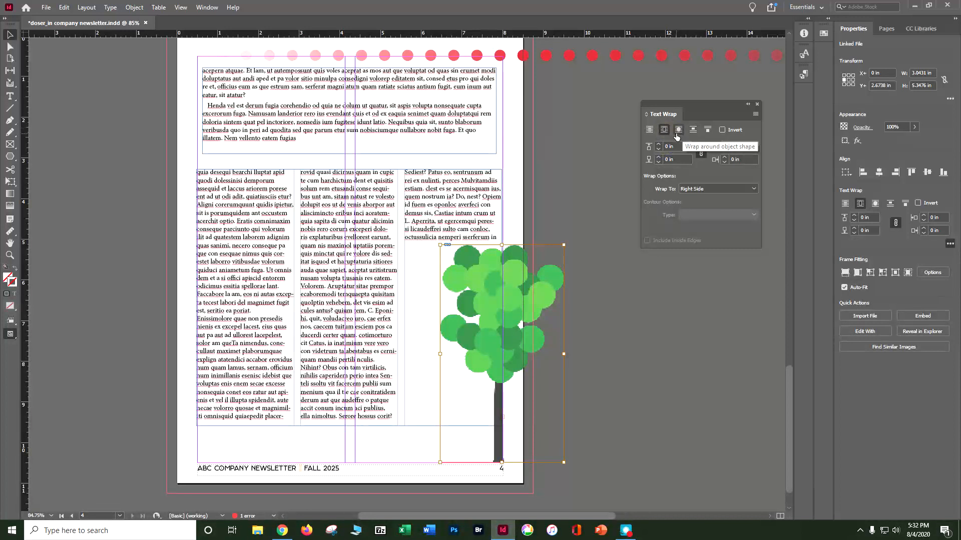
{"action": "left_click", "coordinate": [699, 189]}
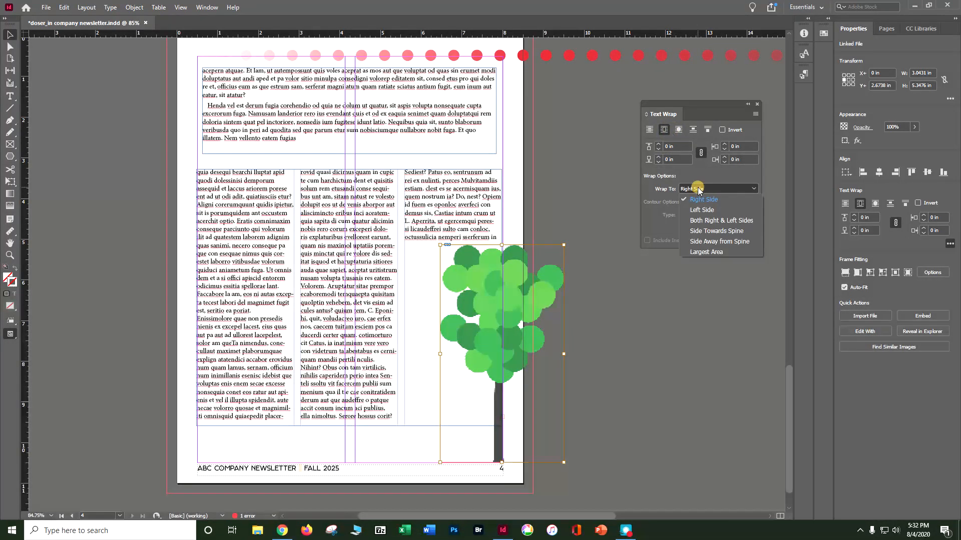
{"action": "left_click", "coordinate": [659, 131]}
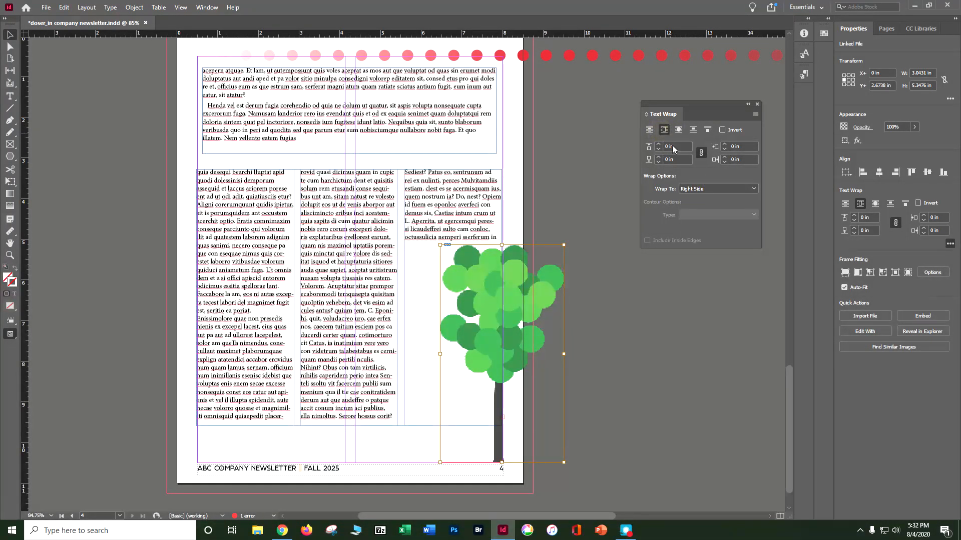
Step: Wrap the text around the tree's object shape with the contour type Alpha Channel
{"action": "left_click", "coordinate": [679, 131]}
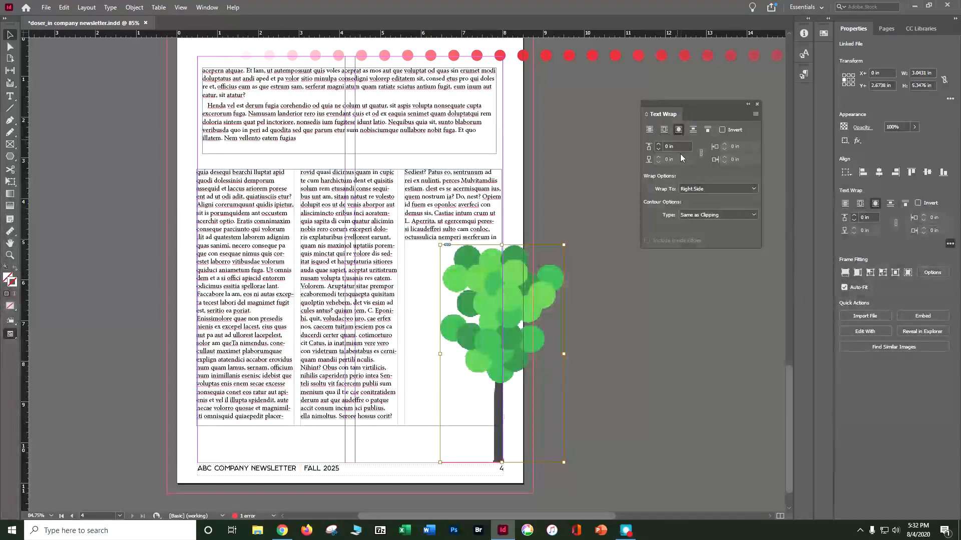
{"action": "left_click", "coordinate": [701, 214]}
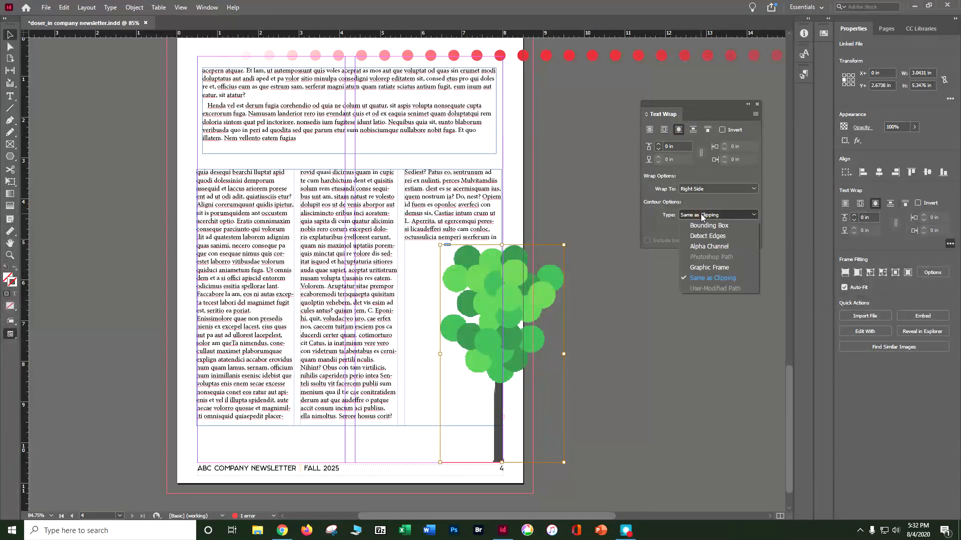
{"action": "left_click", "coordinate": [715, 246]}
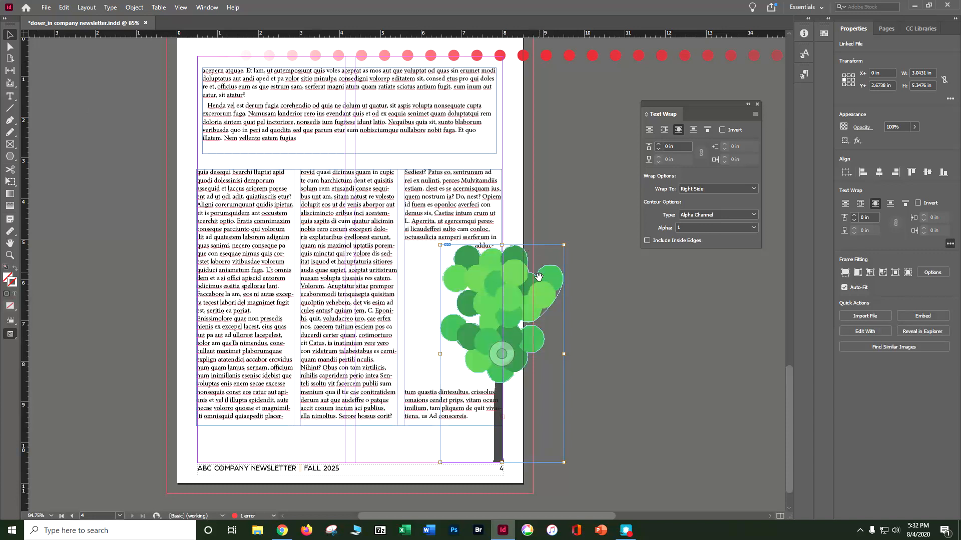
Step: Move the tree up to about Y 6.61 in beside the third column and wrap the text to Both Right & Left Sides
{"action": "left_click", "coordinate": [647, 298]}
{"action": "left_click_drag", "start_coordinate": [529, 284], "coordinate": [536, 236]}
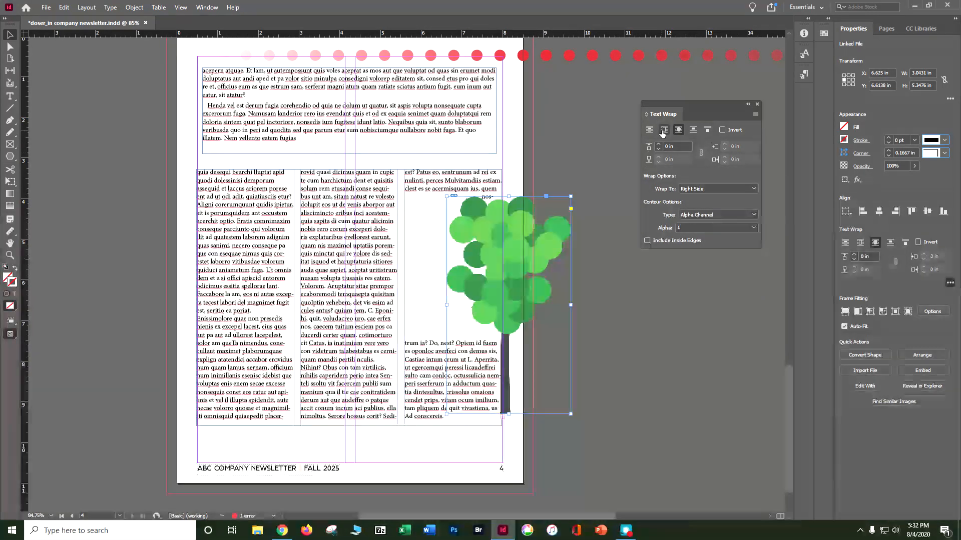
{"action": "left_click", "coordinate": [694, 189]}
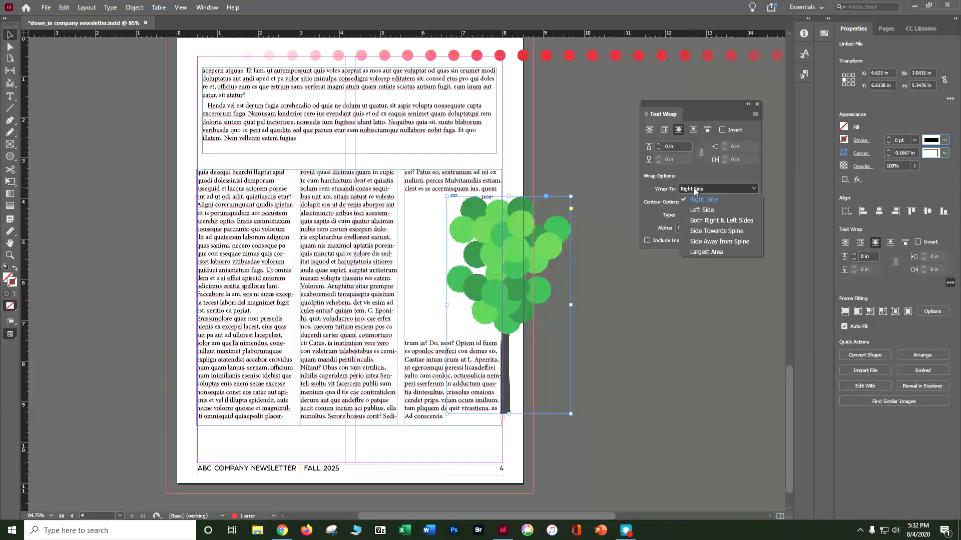
{"action": "left_click", "coordinate": [703, 221]}
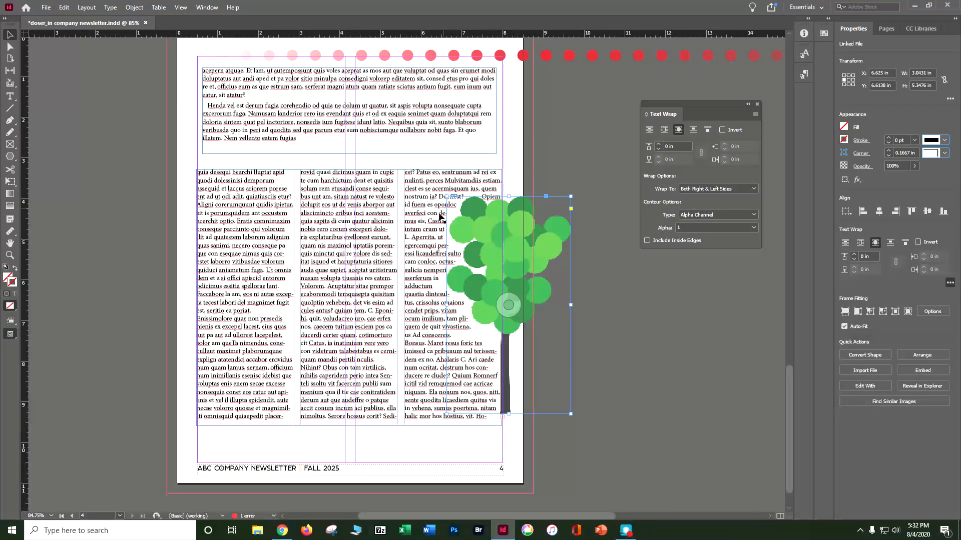
Step: Move the tree down to about X 6.5 in, Y 7.39 in, and set its text wrap offset to 0.0625 in
{"action": "left_click_drag", "start_coordinate": [519, 241], "coordinate": [516, 272]}
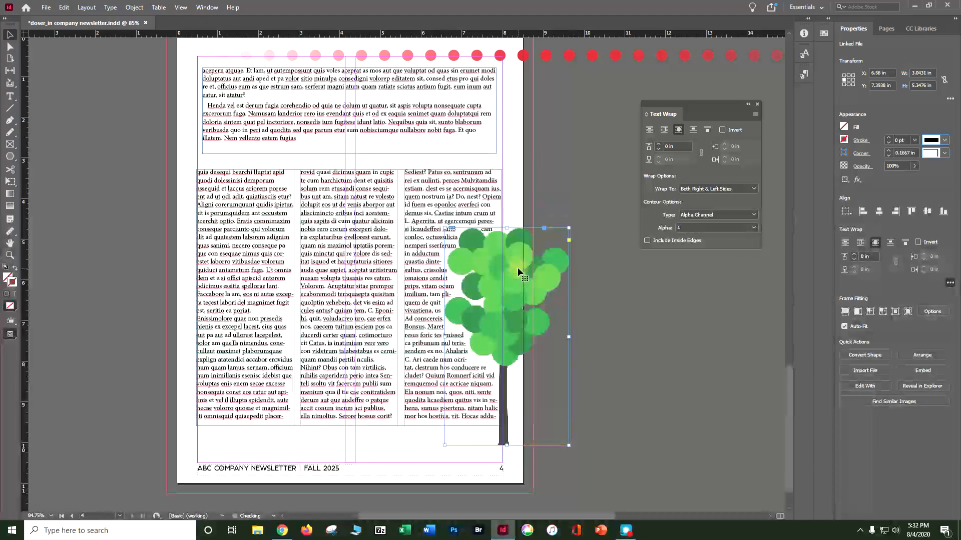
{"action": "left_click", "coordinate": [657, 144]}
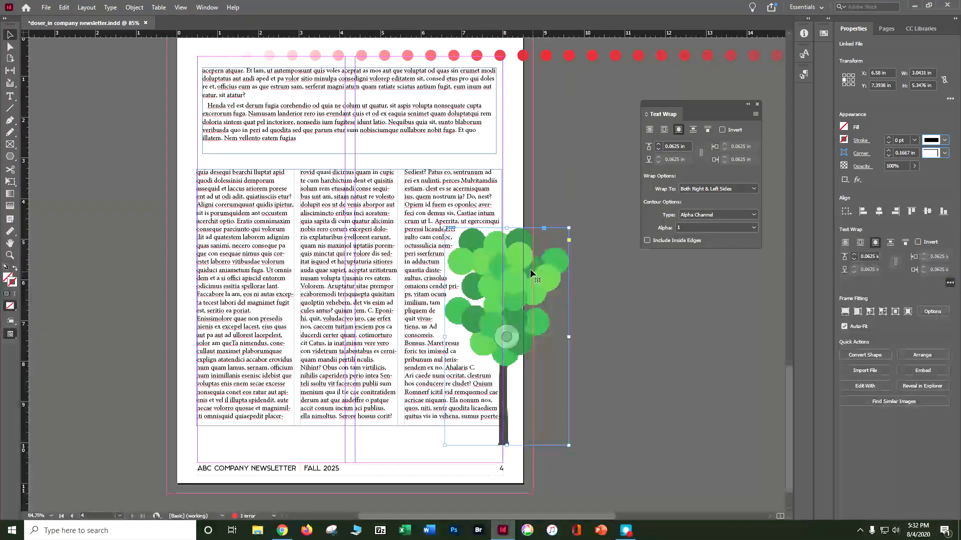
{"action": "mouse_move", "coordinate": [543, 277]}
{"action": "left_mouse_down"}
{"action": "mouse_move", "coordinate": [537, 293]}
{"action": "mouse_move", "coordinate": [538, 278]}
{"action": "left_mouse_up"}
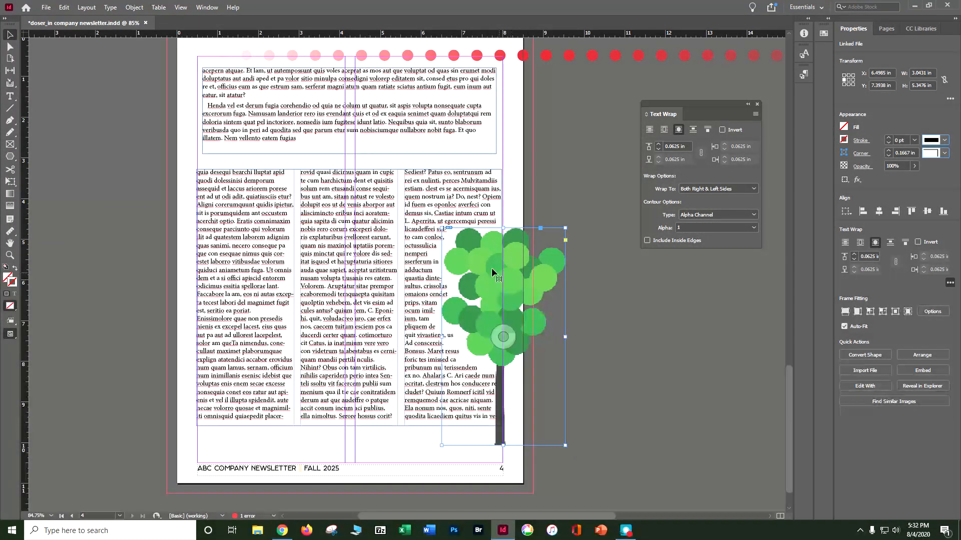
Step: Narrow the three-column text frame to about 7.14 in wide, deselect it and close the Text Wrap settings
{"action": "left_click", "coordinate": [503, 304]}
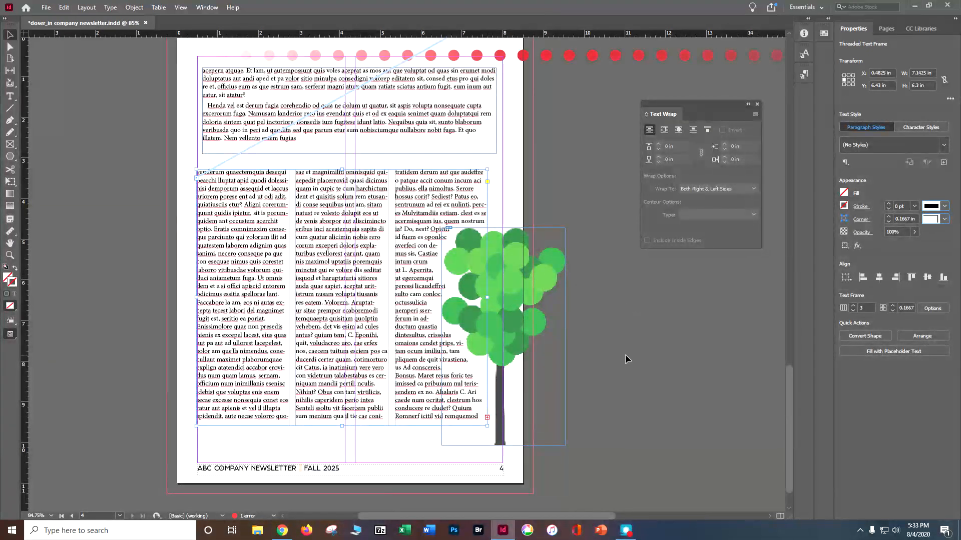
{"action": "left_click", "coordinate": [627, 356]}
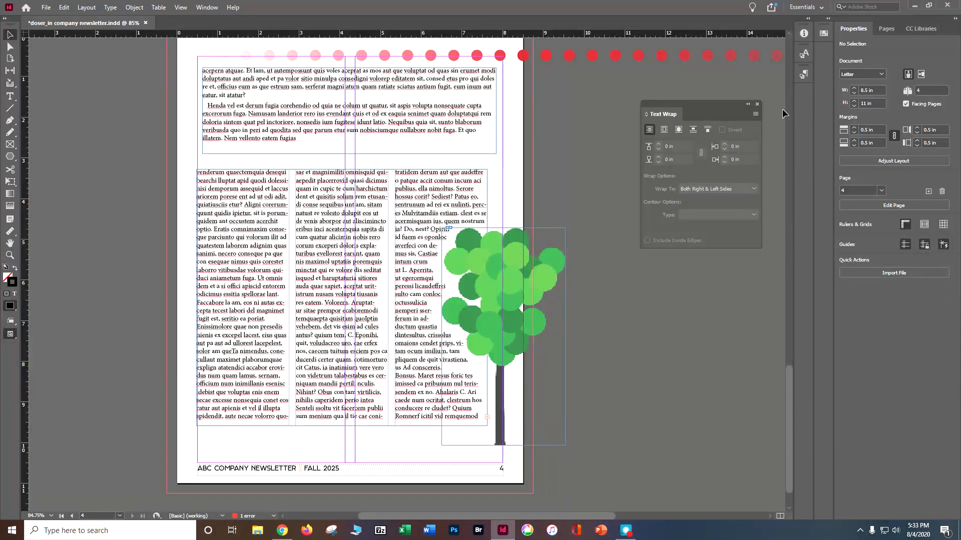
{"action": "left_click", "coordinate": [757, 105]}
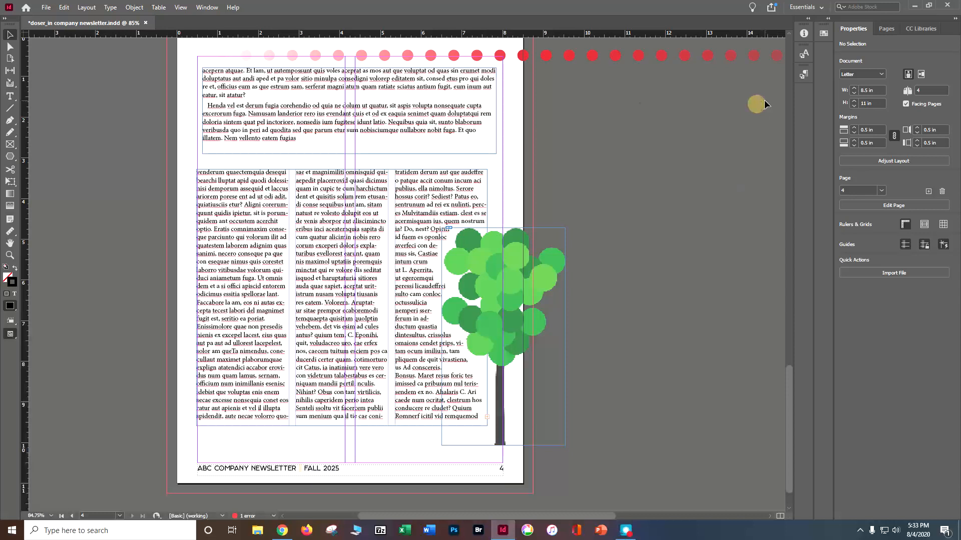
Step: Save the newsletter and start packaging the entire publication without printing instructions
{"action": "left_click", "coordinate": [886, 29]}
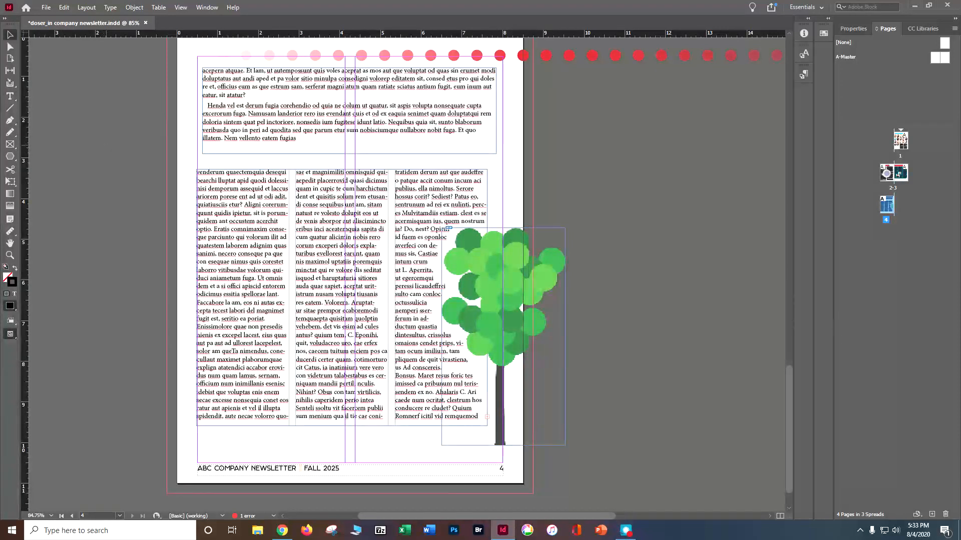
{"action": "left_click", "coordinate": [46, 7]}
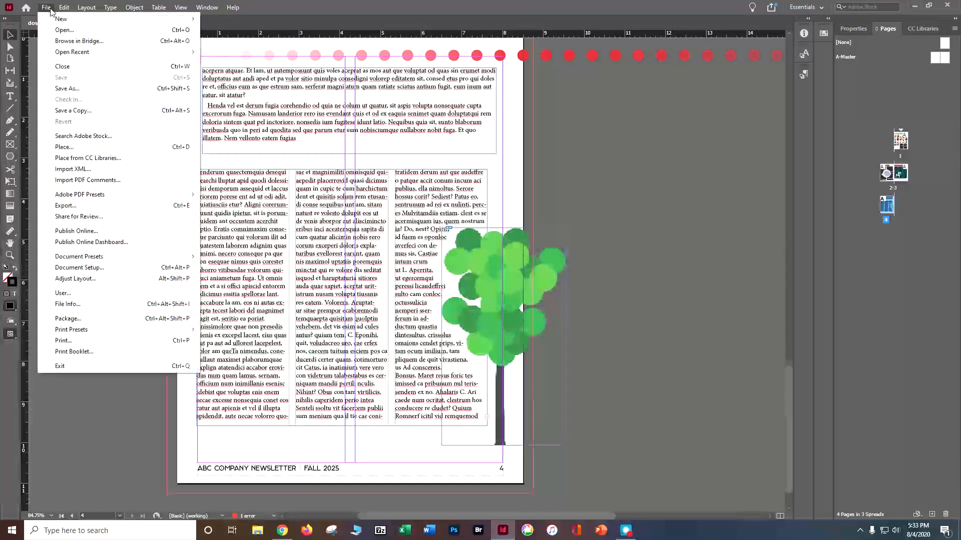
{"action": "left_click", "coordinate": [112, 323]}
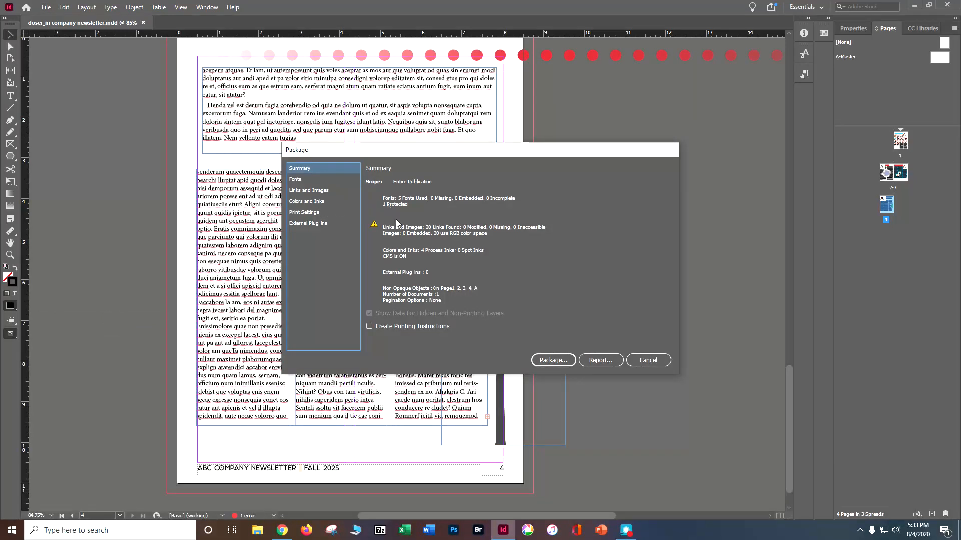
{"action": "left_click", "coordinate": [563, 364]}
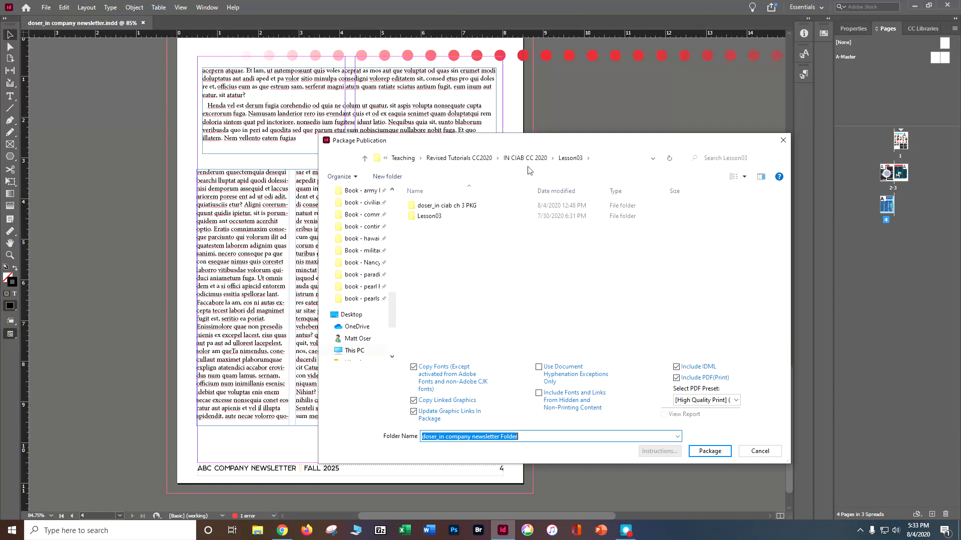
Step: Choose the IN Company Newsletter Tutorial folder inside IN Tutorials CC 2020 as the package destination
{"action": "left_click", "coordinate": [459, 158]}
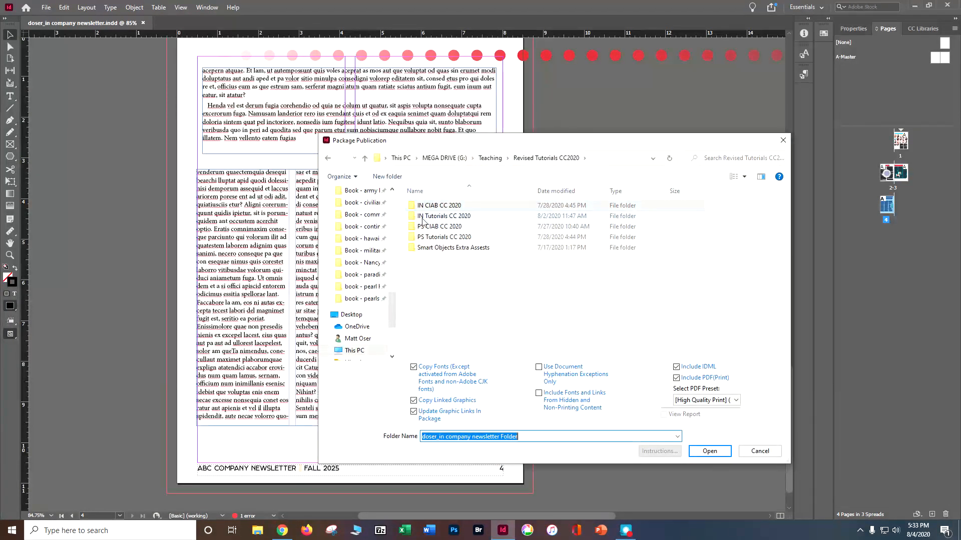
{"action": "double_click", "coordinate": [423, 218]}
{"action": "double_click", "coordinate": [423, 217]}
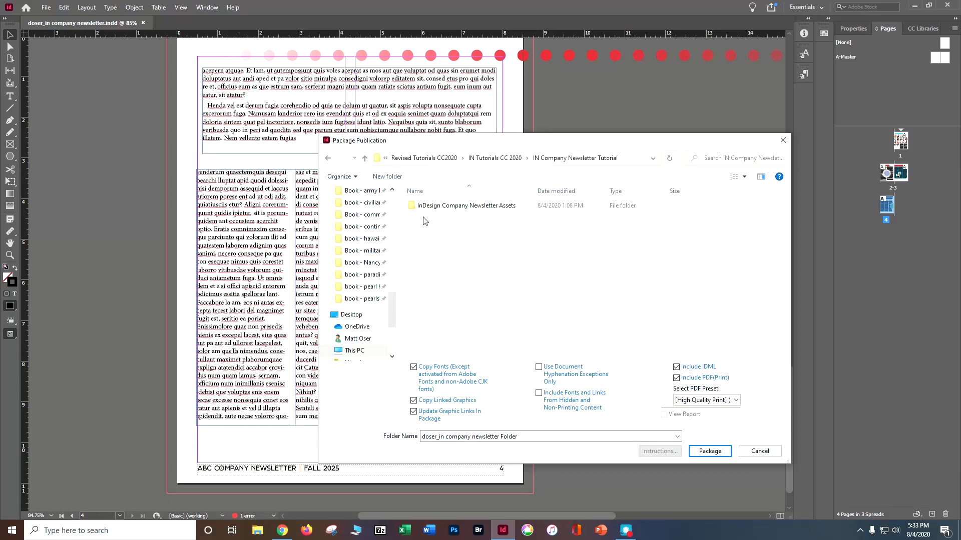
Step: Replace the word Folder in the package folder's name with PKG and create the package despite the overset text on page 4
{"action": "left_click", "coordinate": [505, 437]}
{"action": "double_click", "coordinate": [505, 436]}
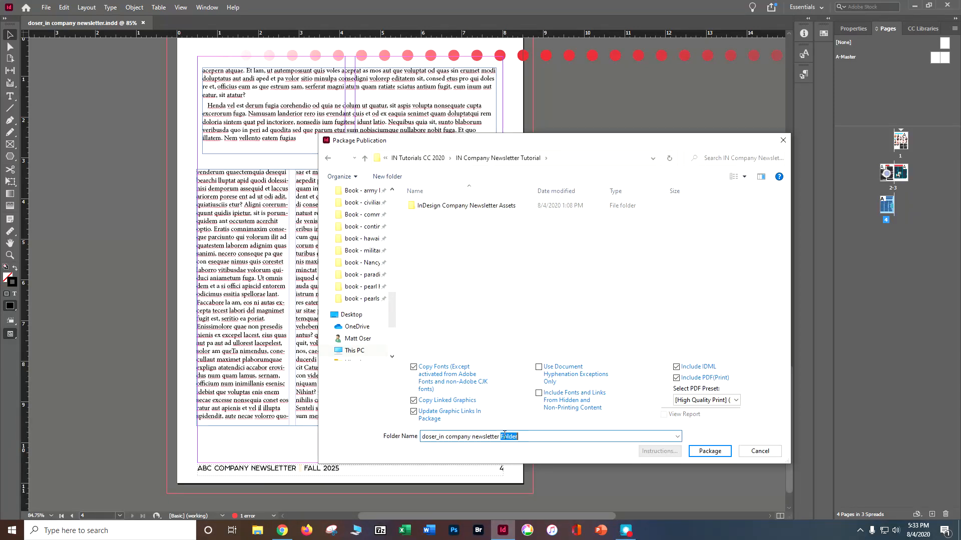
{"action": "type", "text": "PKG"}
{"action": "left_click", "coordinate": [716, 452]}
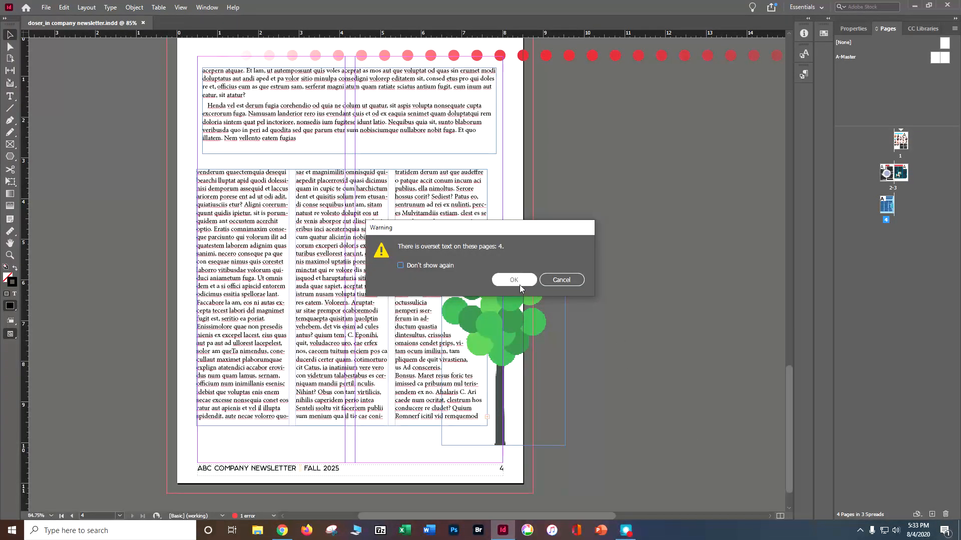
{"action": "left_click", "coordinate": [515, 281]}
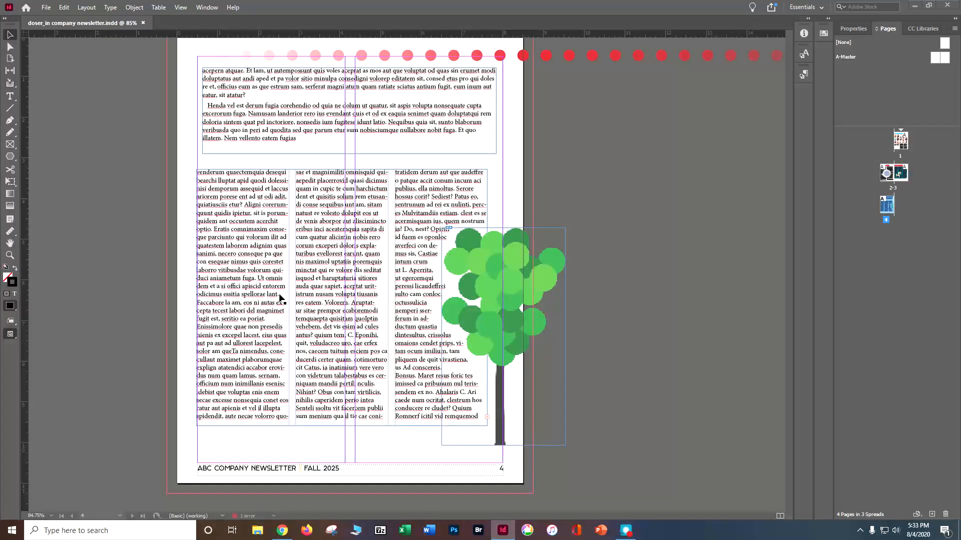
Step: Switch to File Explorer, browse to IN Company Newsletter Tutorial under Teaching on the G: drive, and check the package folder's contents
{"action": "left_click_drag", "start_coordinate": [960, 74], "coordinate": [385, 63]}
{"action": "left_click_drag", "start_coordinate": [291, 205], "coordinate": [435, 195]}
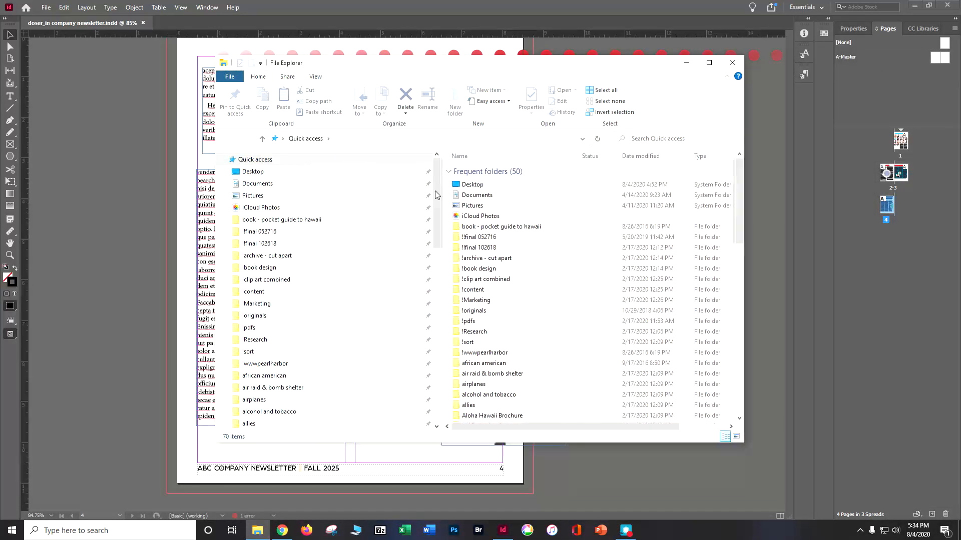
{"action": "left_click", "coordinate": [222, 160]}
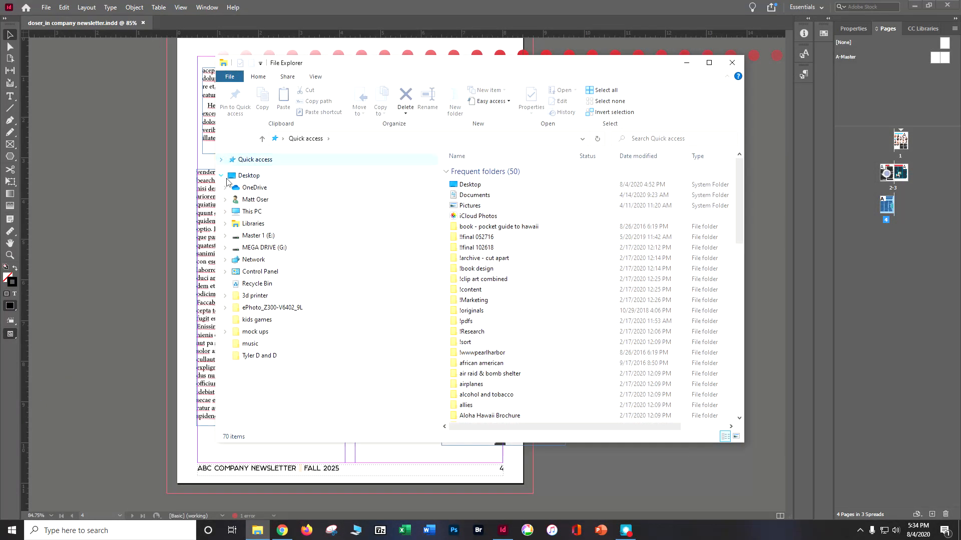
{"action": "left_click", "coordinate": [225, 247]}
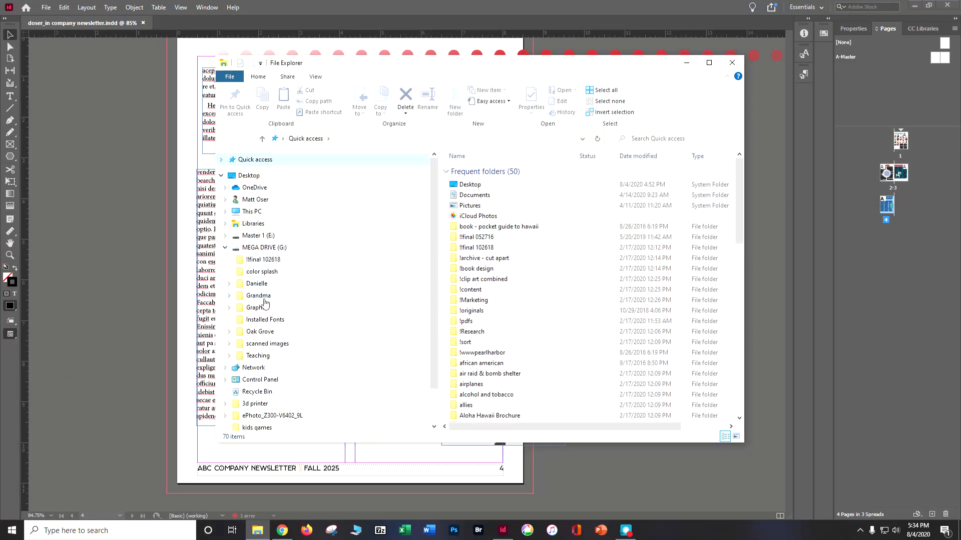
{"action": "left_click", "coordinate": [258, 356]}
{"action": "double_click", "coordinate": [478, 202]}
{"action": "double_click", "coordinate": [484, 186]}
{"action": "double_click", "coordinate": [484, 185]}
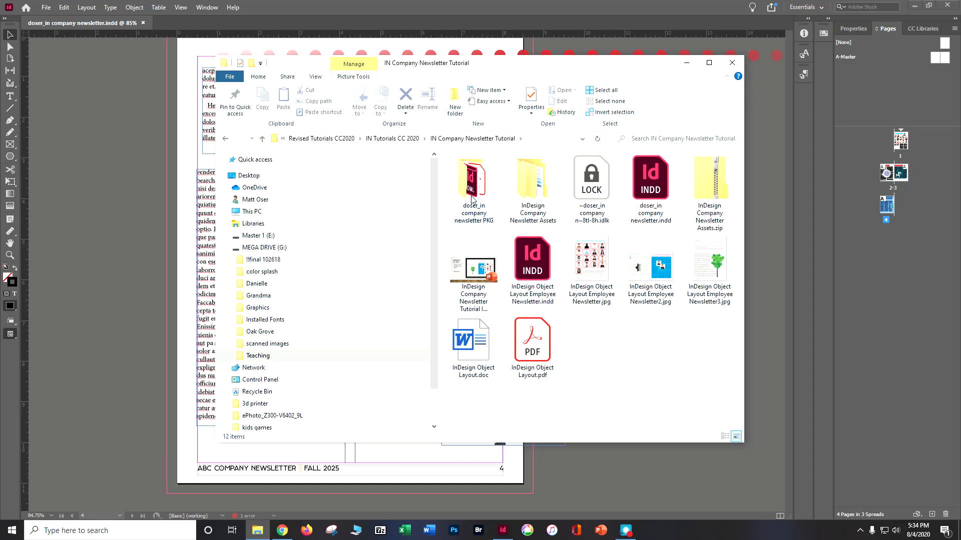
{"action": "double_click", "coordinate": [470, 190]}
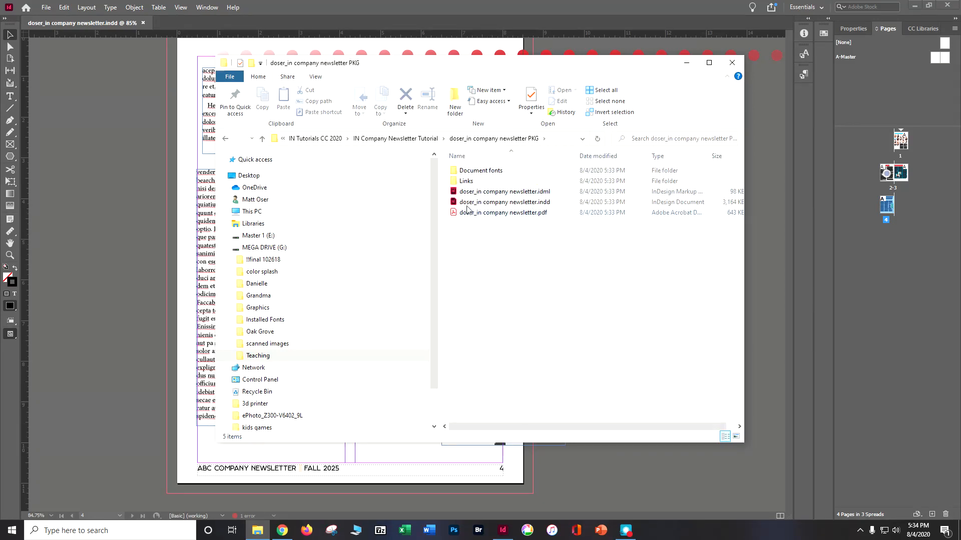
{"action": "left_click", "coordinate": [225, 139]}
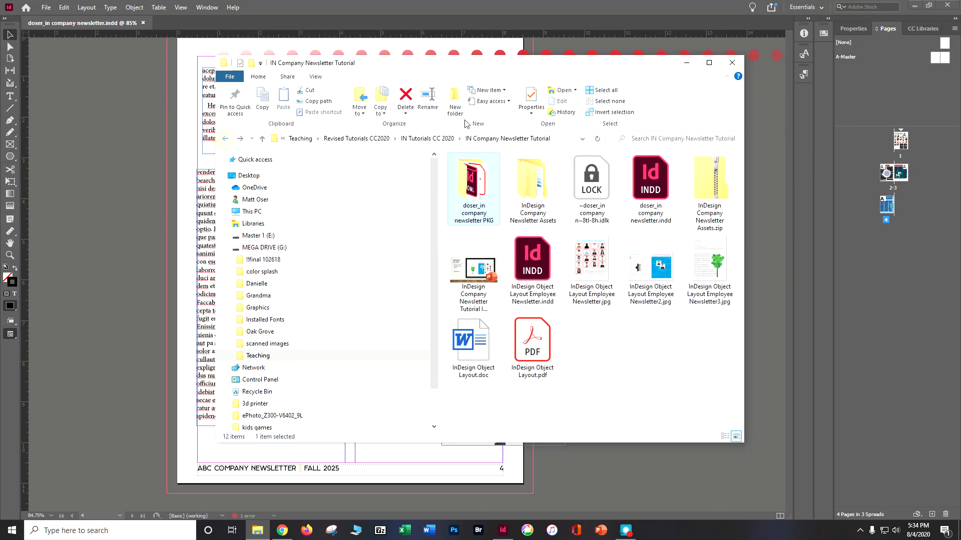
Step: Compress the newsletter PKG folder into a zip file, keeping the suggested name, and close File Explorer
{"action": "right_click", "coordinate": [456, 189]}
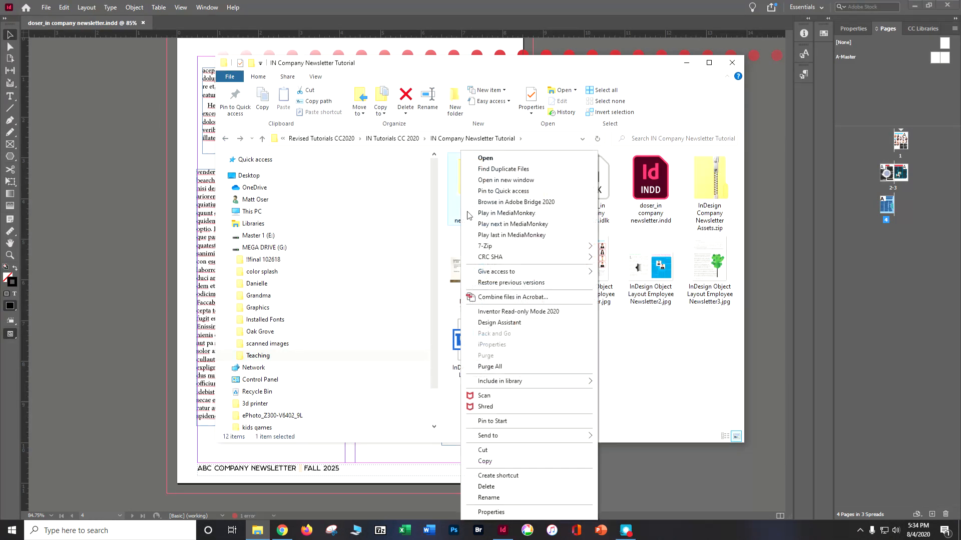
{"action": "mouse_move", "coordinate": [590, 435]}
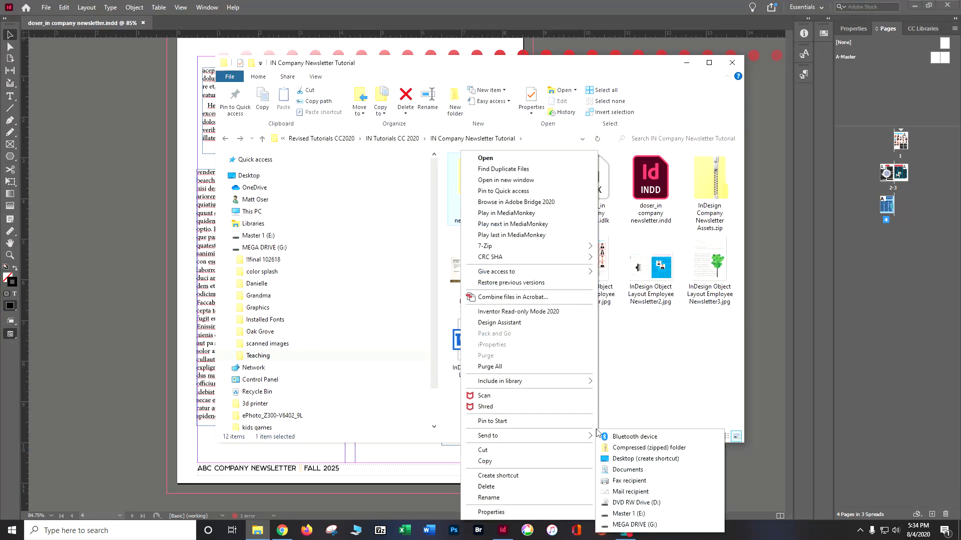
{"action": "left_click", "coordinate": [629, 448]}
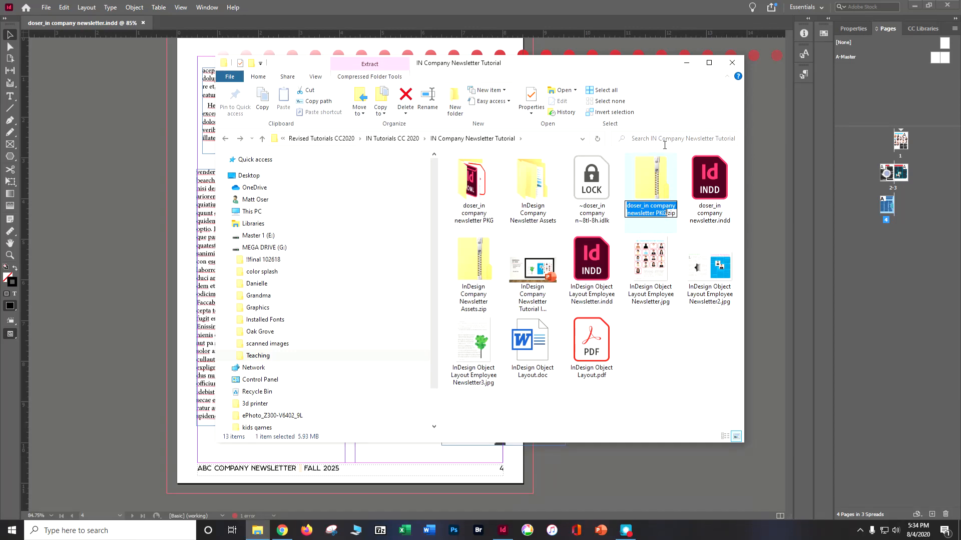
{"action": "left_click", "coordinate": [732, 62]}
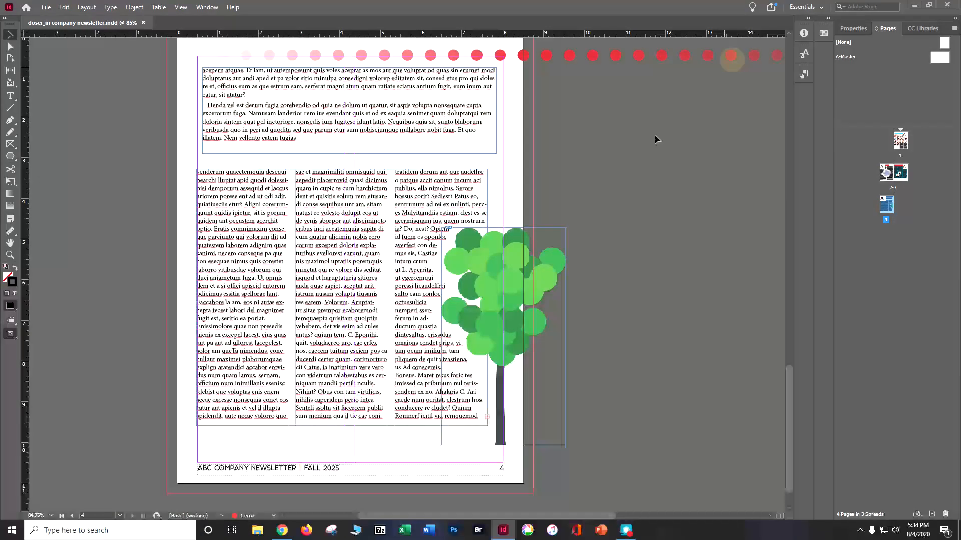